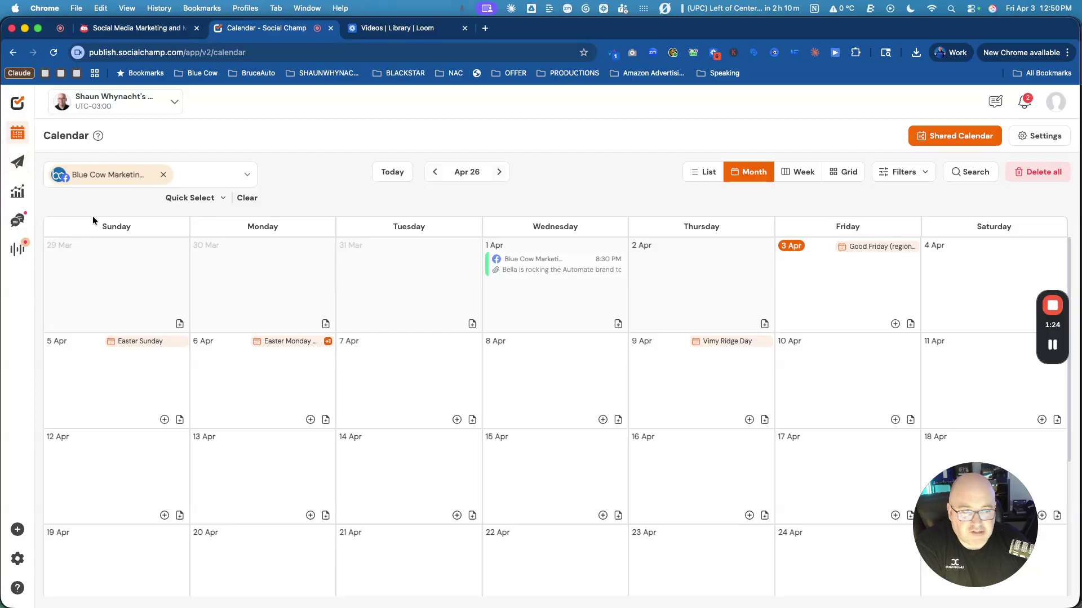
# Look at the calendar settings and close them without saving.
pyautogui.click(1044, 137)
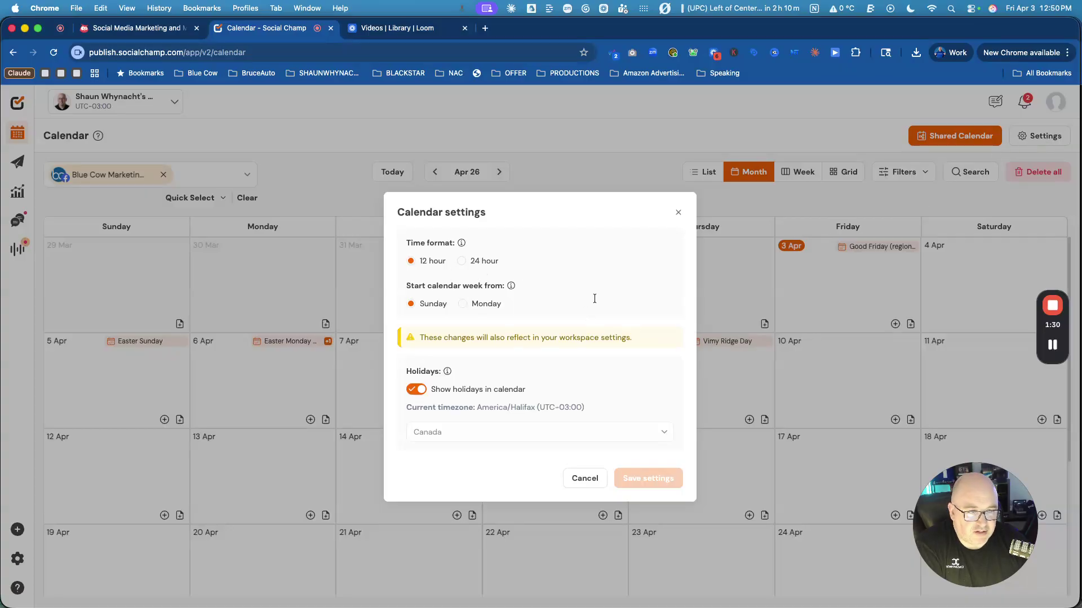
pyautogui.moveTo(465, 388)
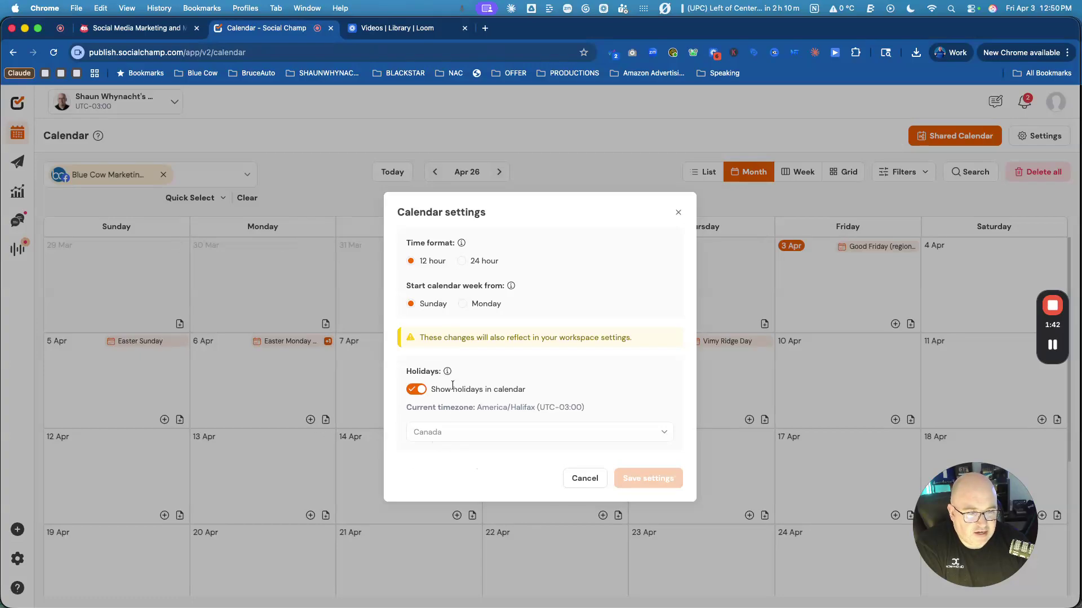
pyautogui.click(584, 479)
# Review Notification Settings, then Publishing Options with hashtag and tag suggestions on and Instagram auto crop off.
pyautogui.click(17, 558)
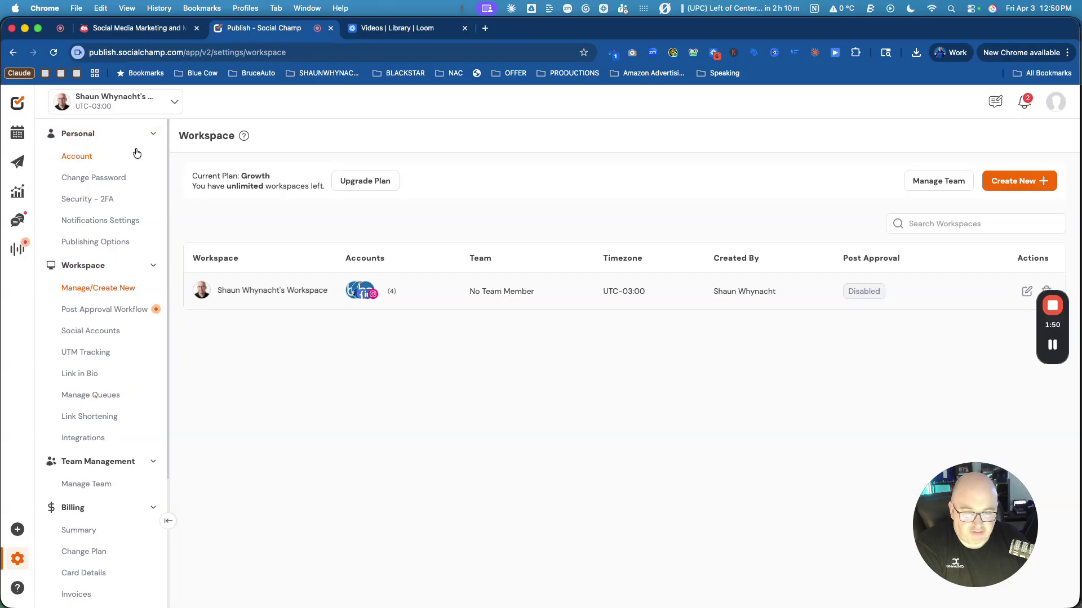
pyautogui.click(115, 222)
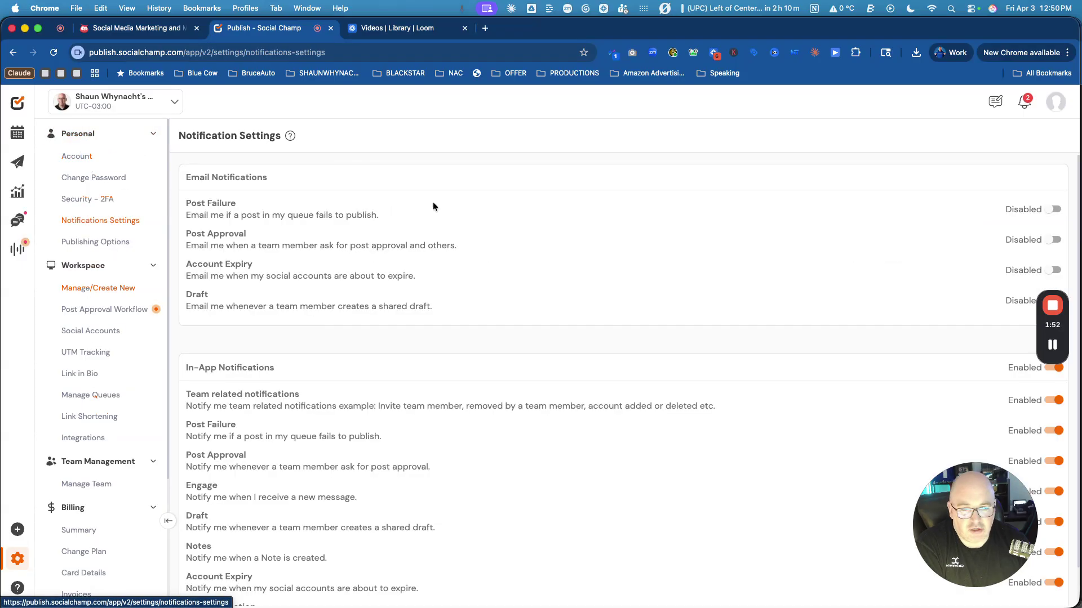
pyautogui.scroll(-2, 578, 424)
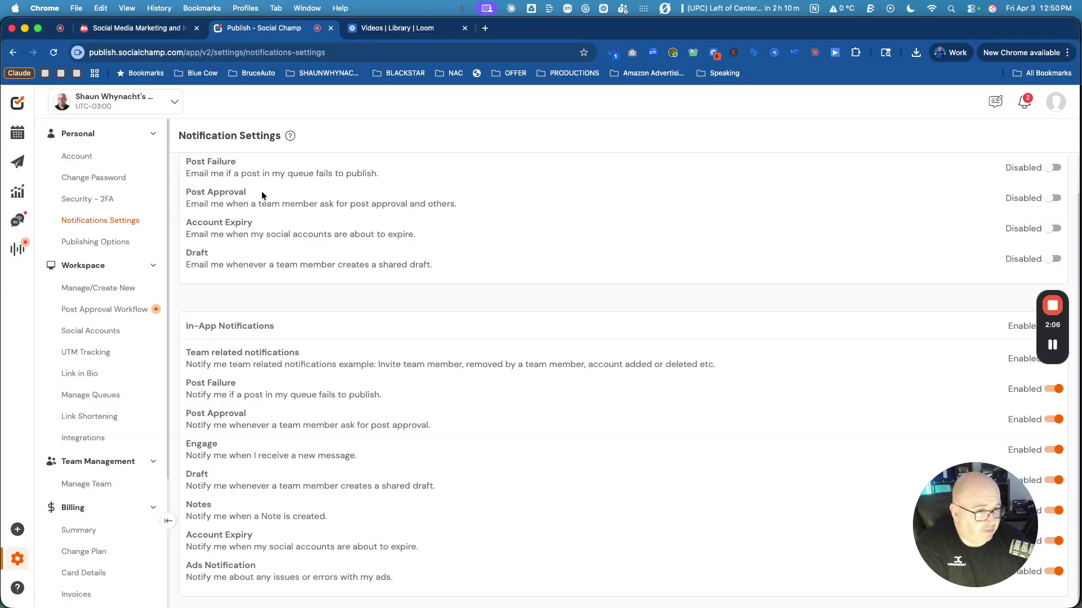
pyautogui.click(86, 242)
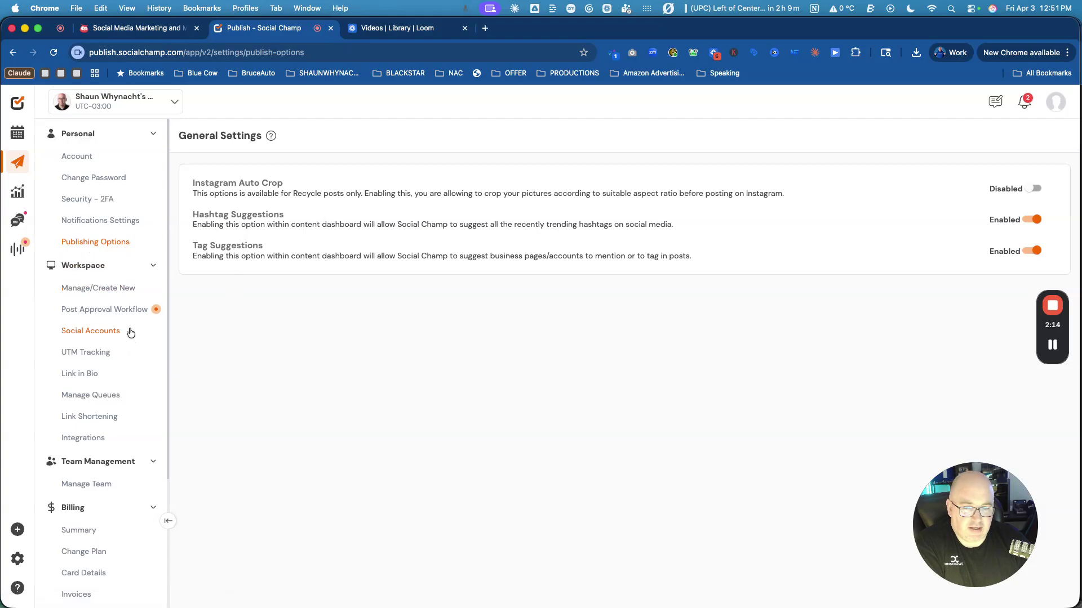
pyautogui.scroll(-1, 124, 316)
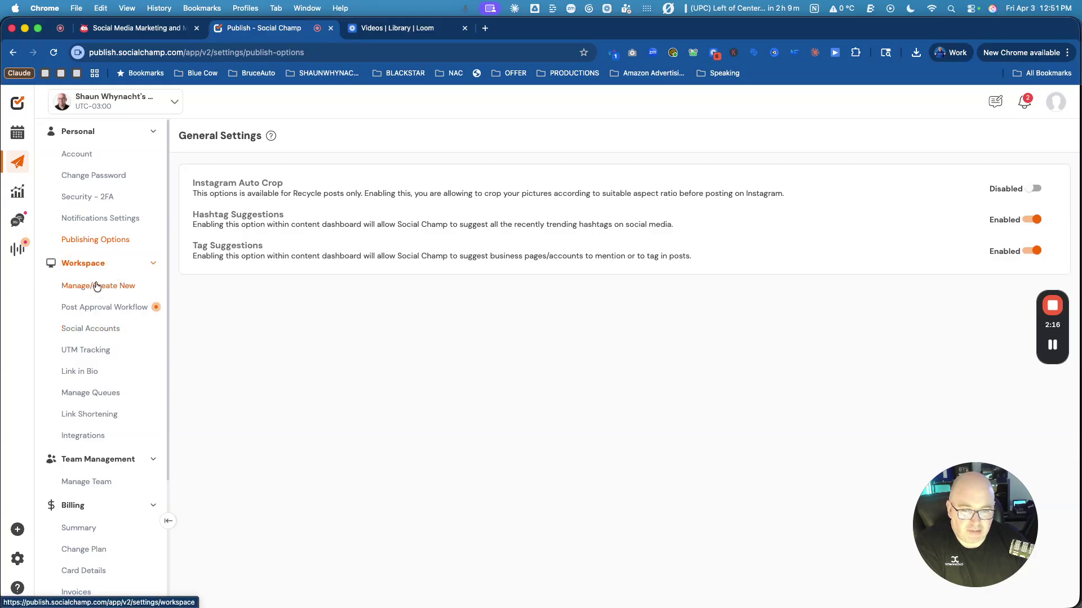
# Check the unlimited workspaces allowance and the Post Approval Workflow, then view the four connected social accounts.
pyautogui.click(94, 286)
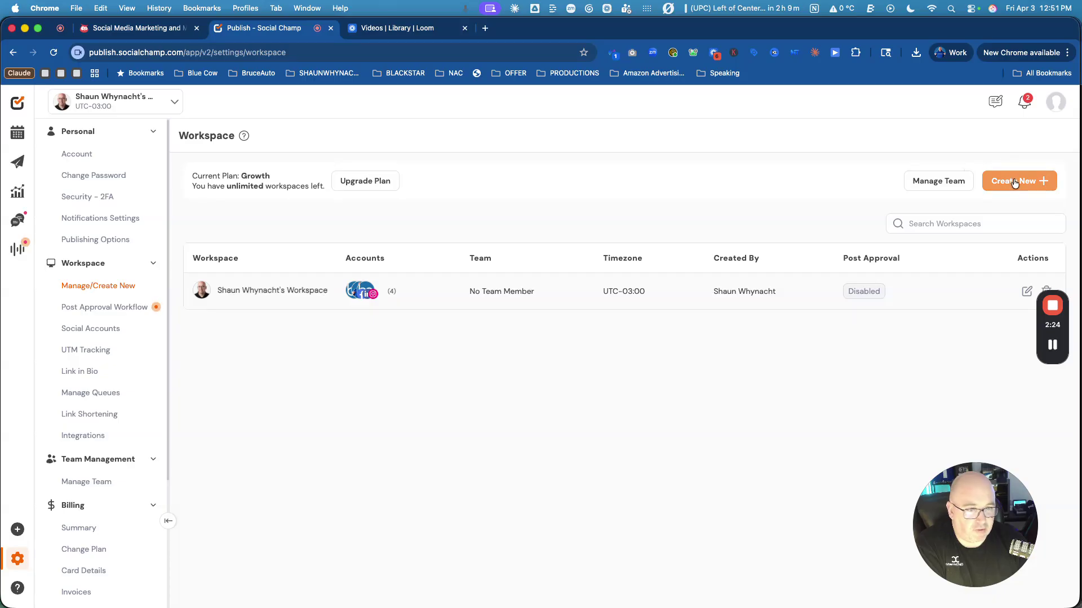
pyautogui.moveTo(286, 178)
pyautogui.mouseDown()
pyautogui.moveTo(206, 176)
pyautogui.moveTo(296, 186)
pyautogui.mouseUp()
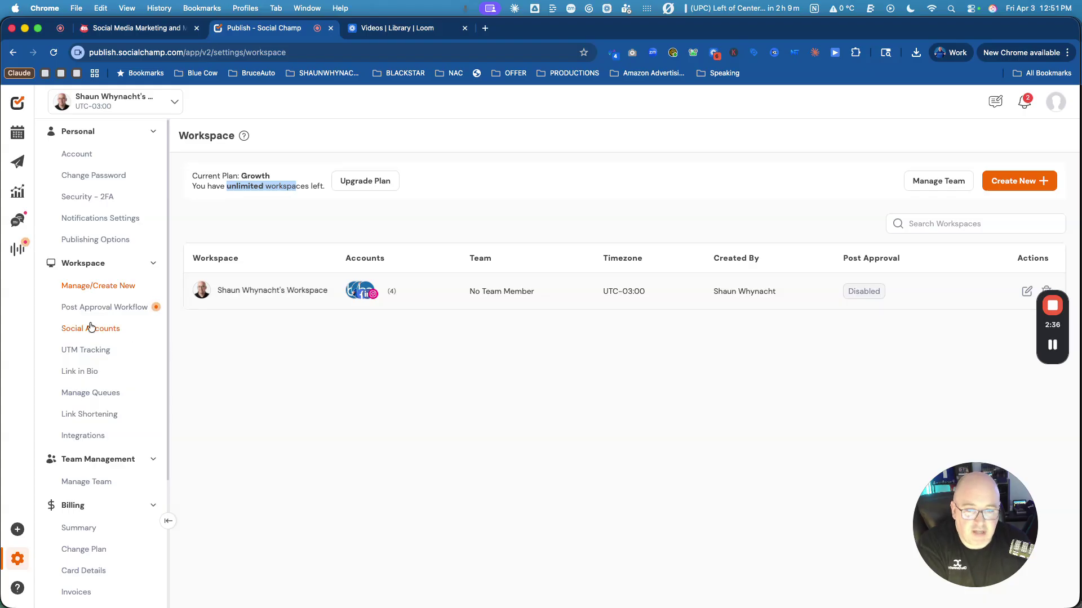
pyautogui.click(116, 310)
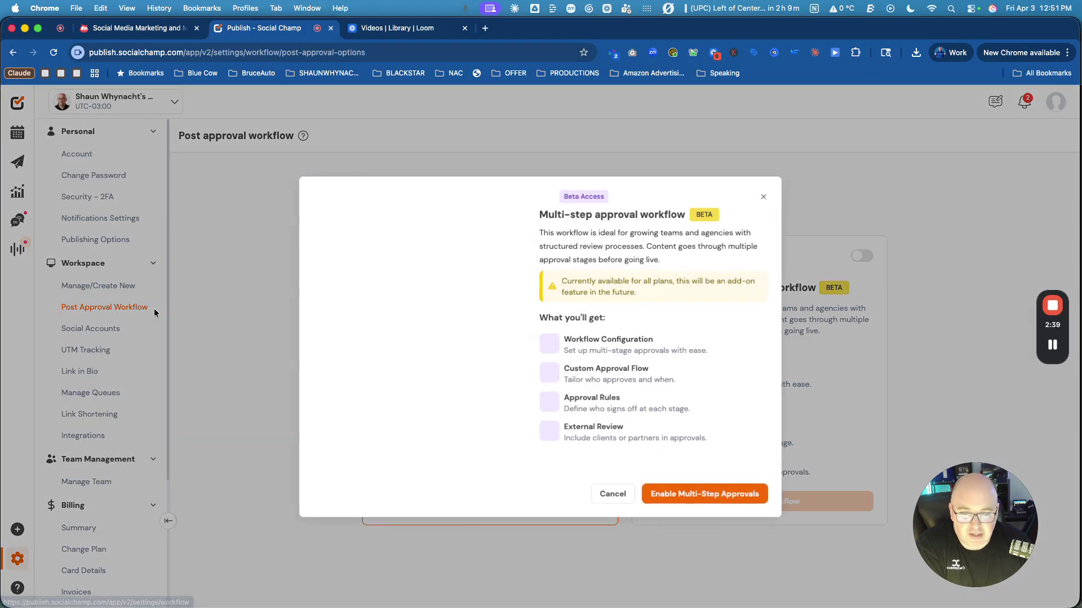
pyautogui.click(765, 199)
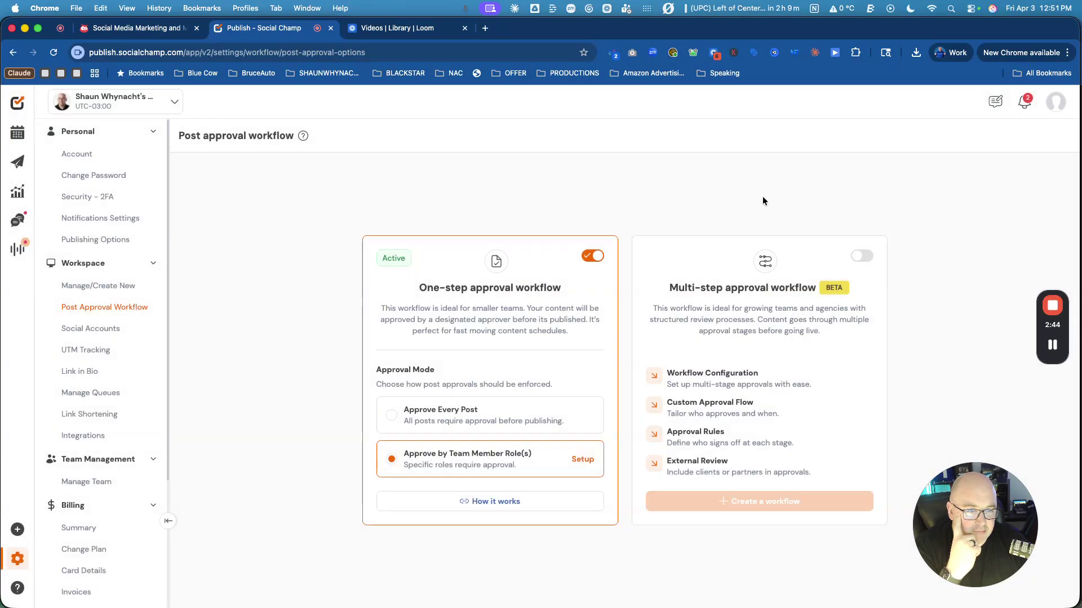
pyautogui.click(87, 330)
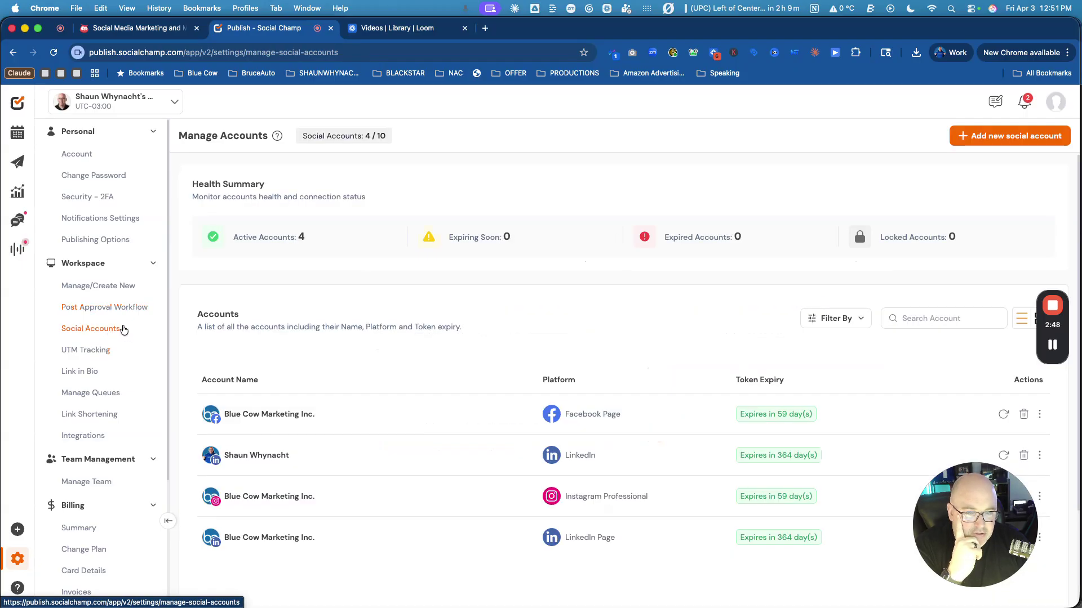
# Start adding a new social account and scroll through the platform cards to the video and business sections.
pyautogui.scroll(-2, 637, 334)
pyautogui.scroll(-3, 639, 336)
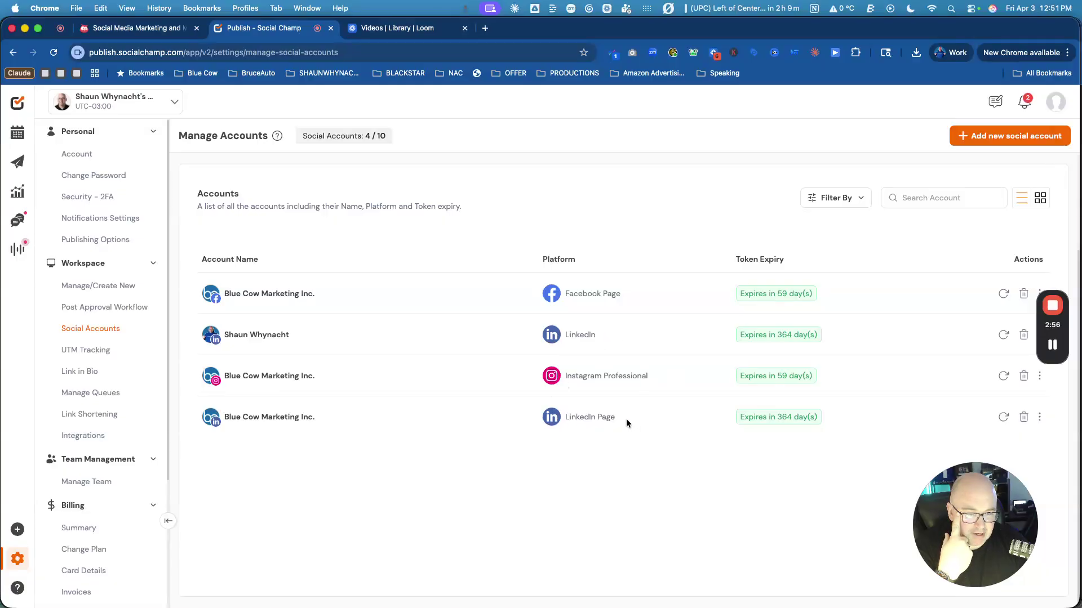
pyautogui.scroll(5, 631, 409)
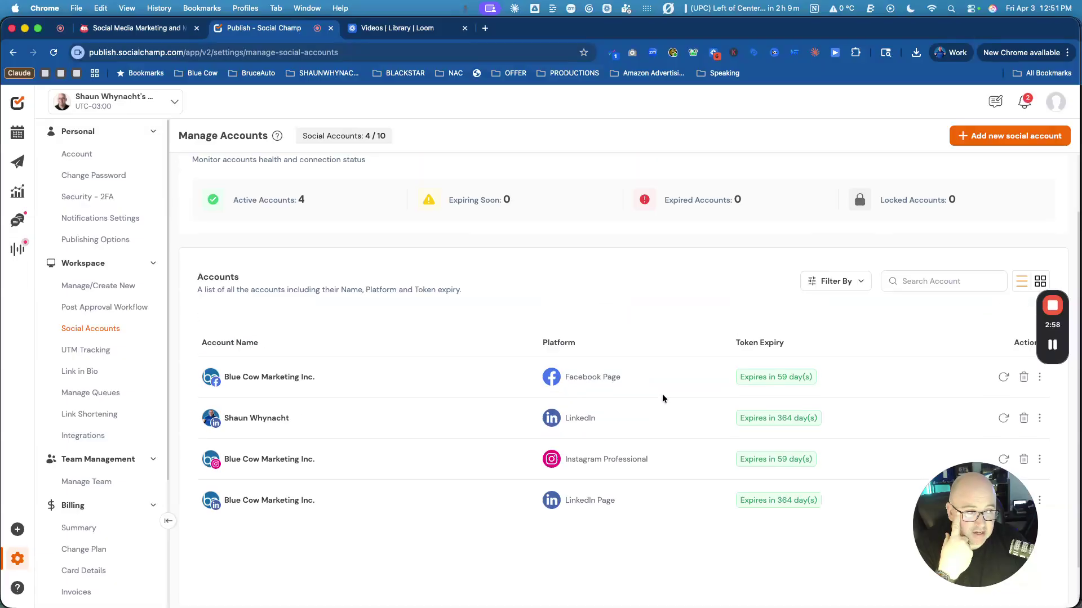
pyautogui.click(985, 143)
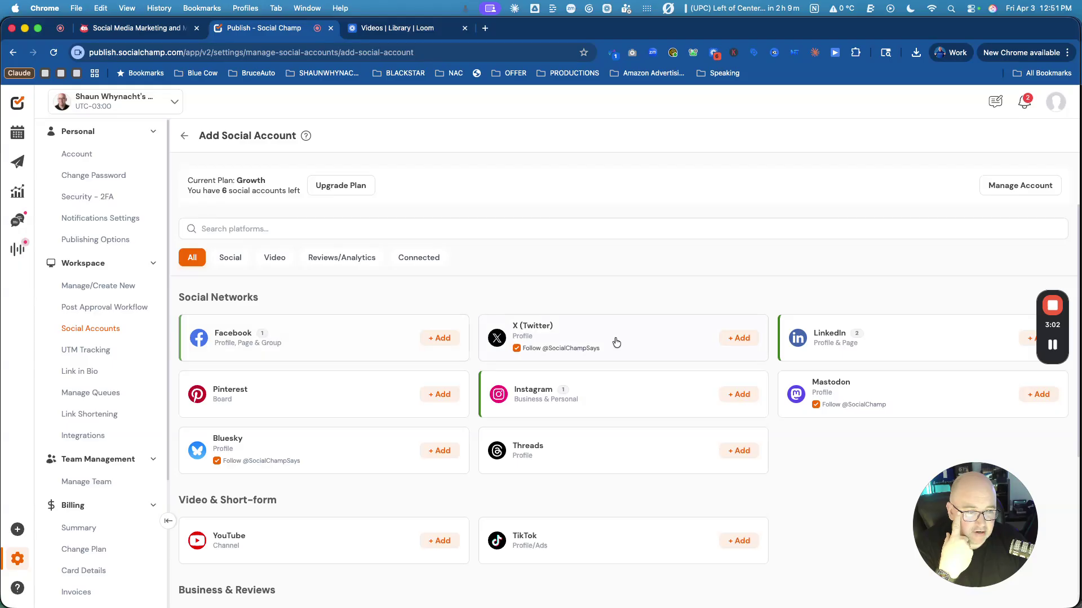
pyautogui.scroll(-1, 604, 347)
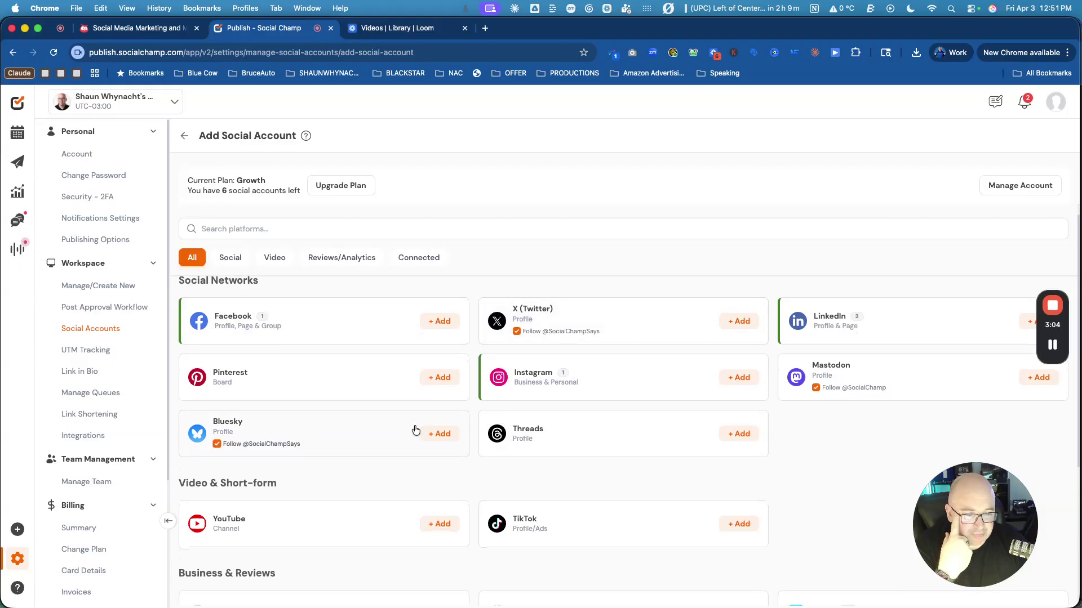
pyautogui.scroll(-3, 636, 455)
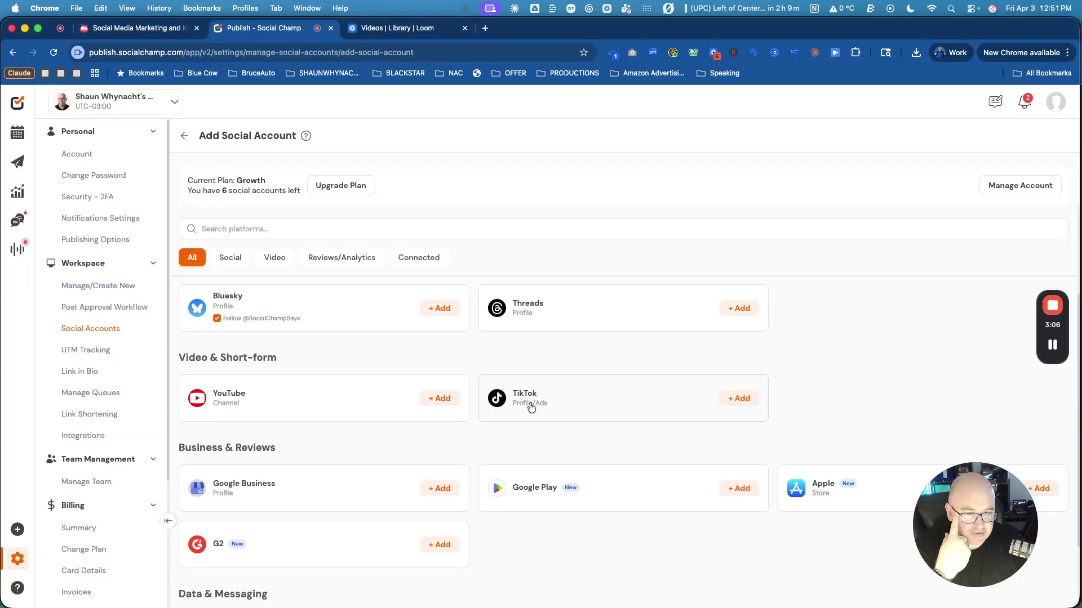
# Connect the Blue Cow Marketing | Automating Your Growth YouTube channel through Google sign-in with all permissions granted.
pyautogui.click(438, 398)
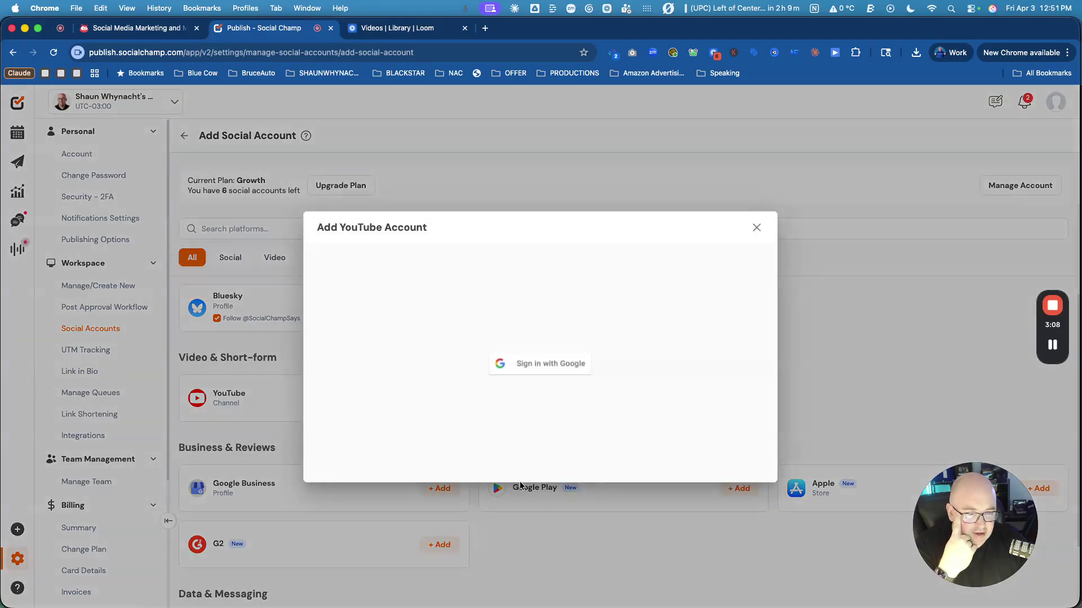
pyautogui.click(561, 365)
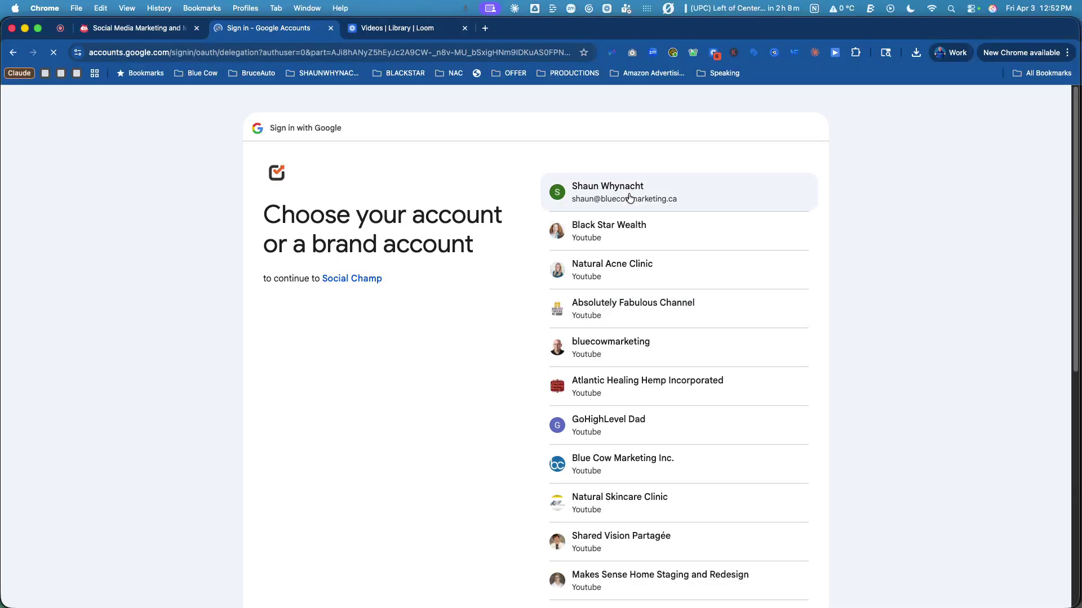
pyautogui.click(612, 367)
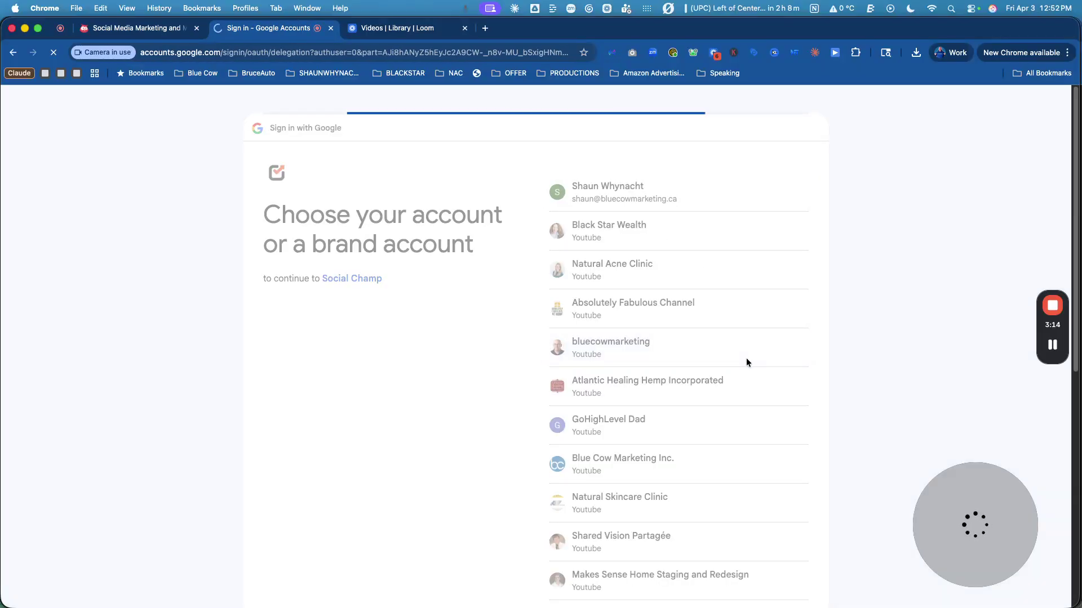
pyautogui.click(556, 208)
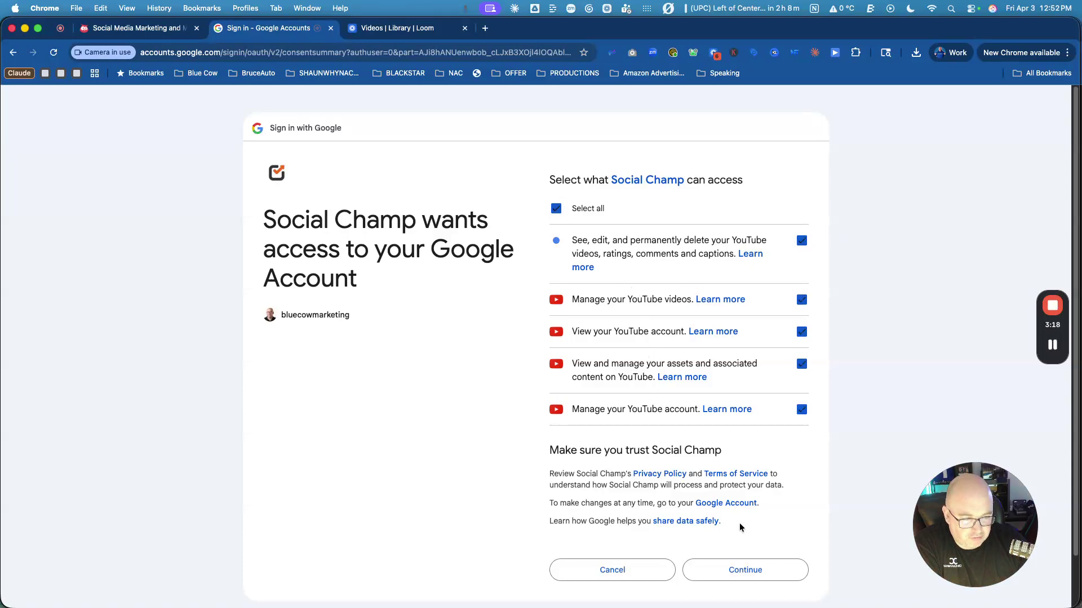
pyautogui.click(752, 570)
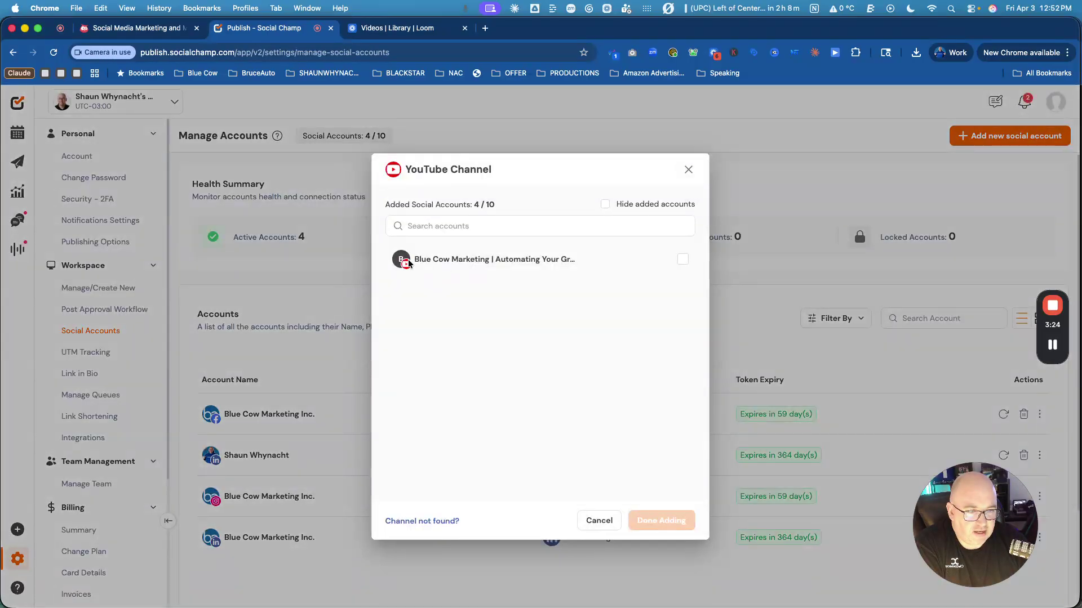
pyautogui.click(682, 259)
pyautogui.click(661, 520)
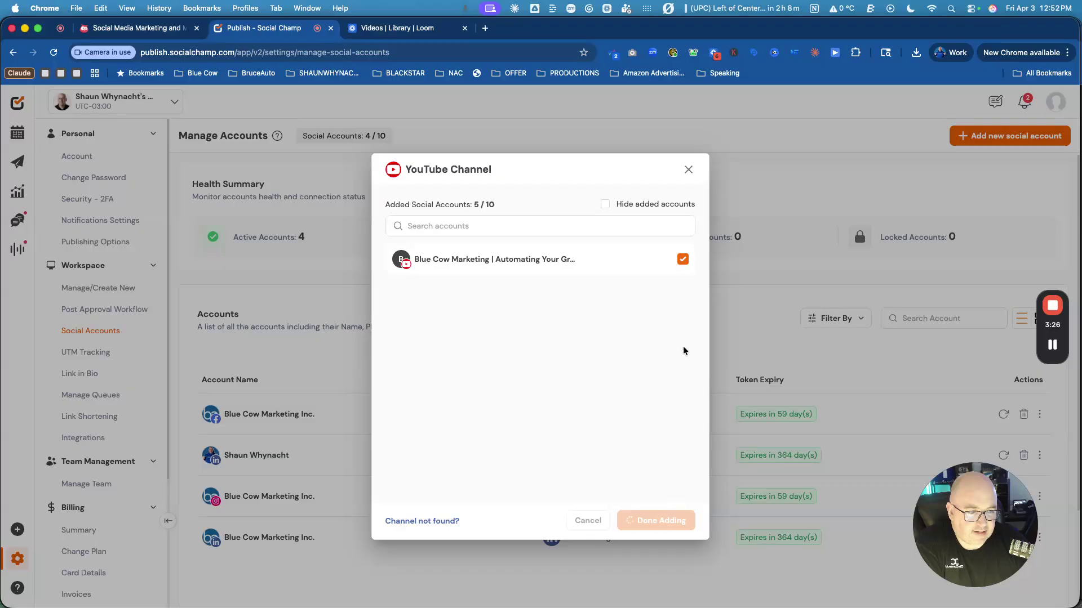
pyautogui.scroll(-3, 701, 270)
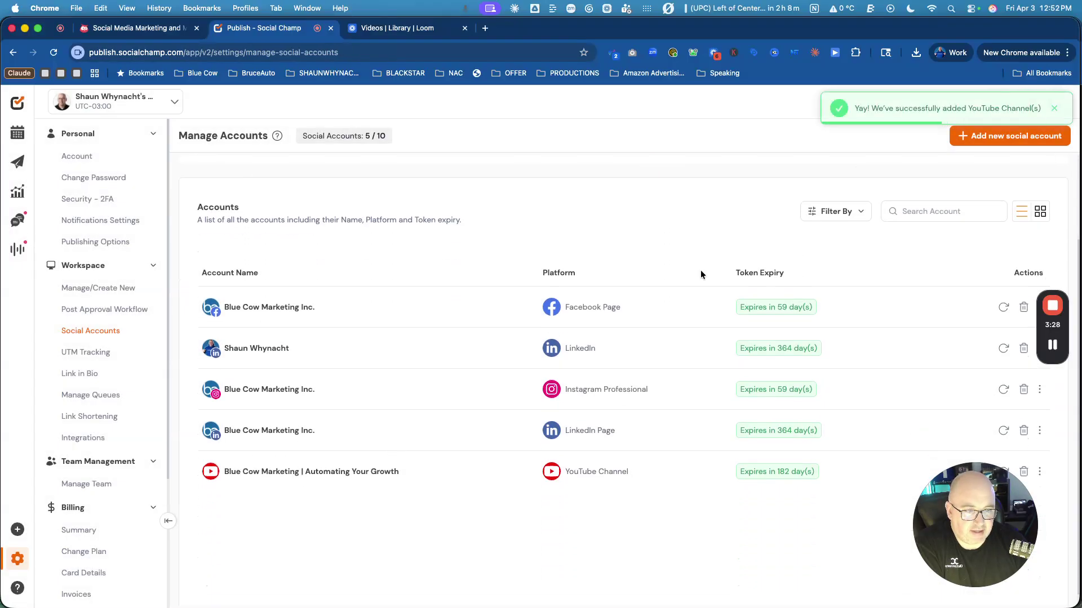
pyautogui.click(1017, 140)
pyautogui.scroll(-3, 391, 417)
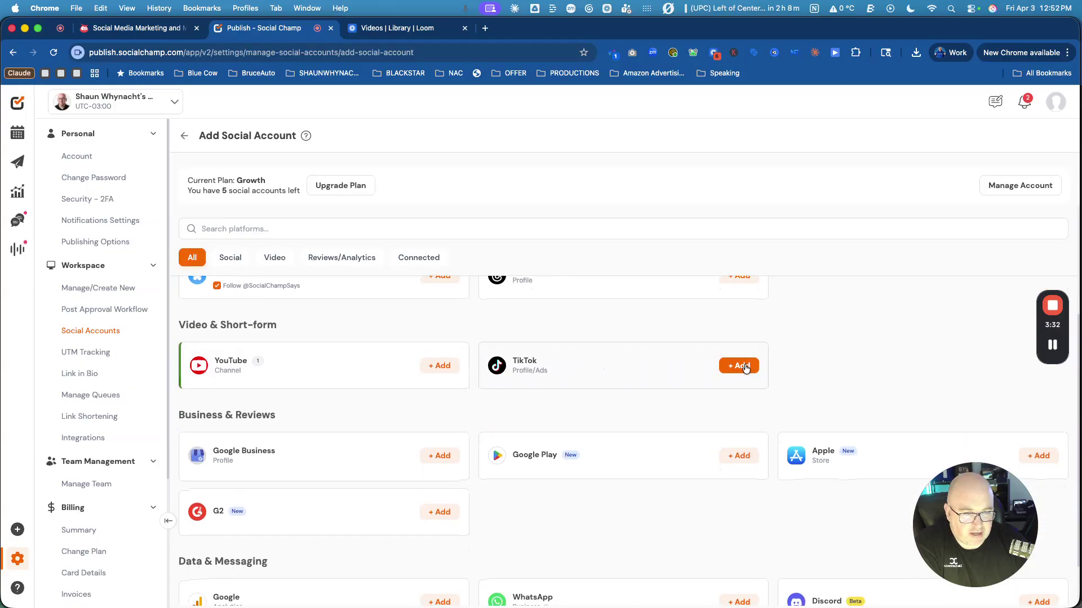
# Connect a TikTok business profile, authorizing Social Champ IO for direct scheduling and push-notification publishing.
pyautogui.click(739, 367)
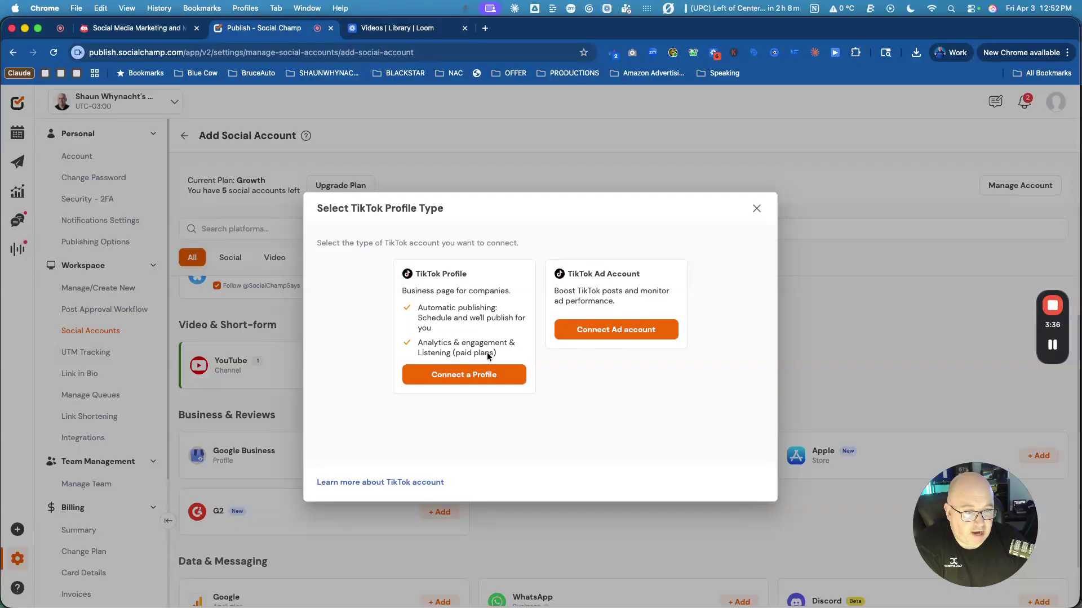
pyautogui.click(464, 375)
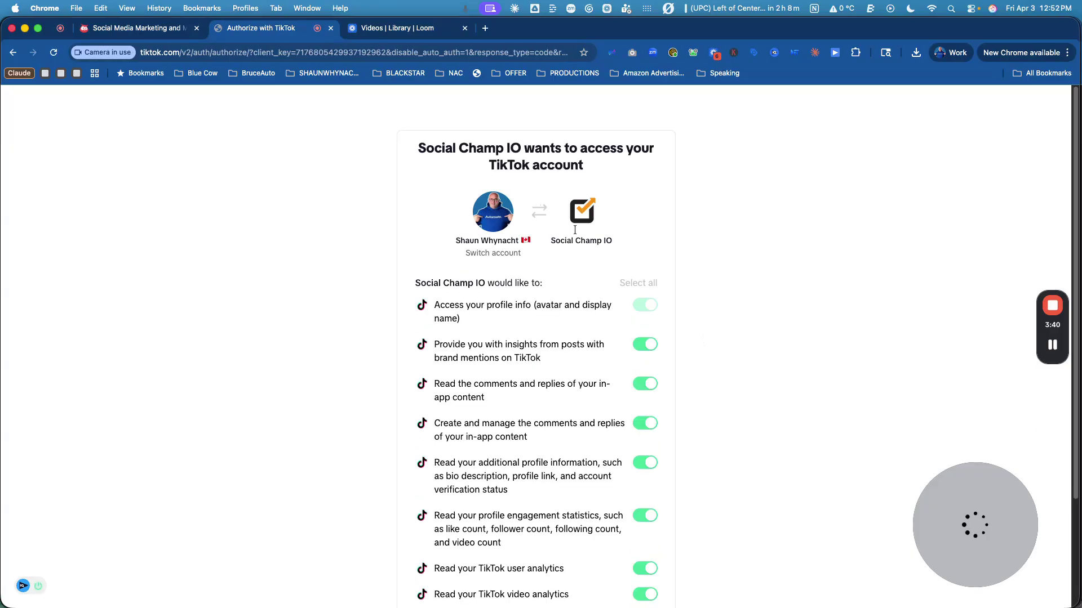
pyautogui.scroll(-3, 642, 337)
pyautogui.click(610, 581)
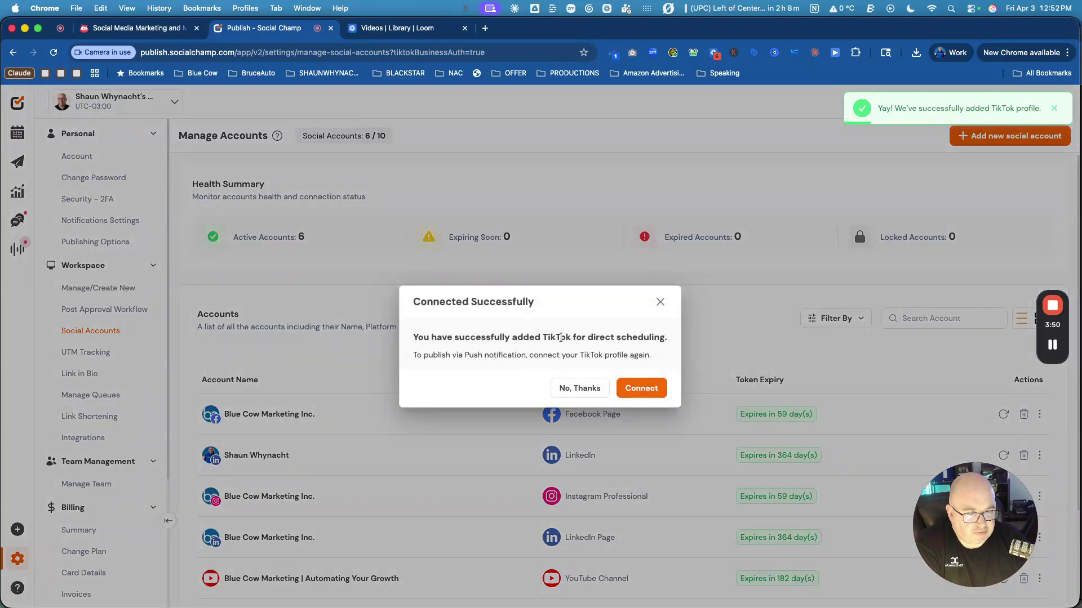
pyautogui.click(640, 389)
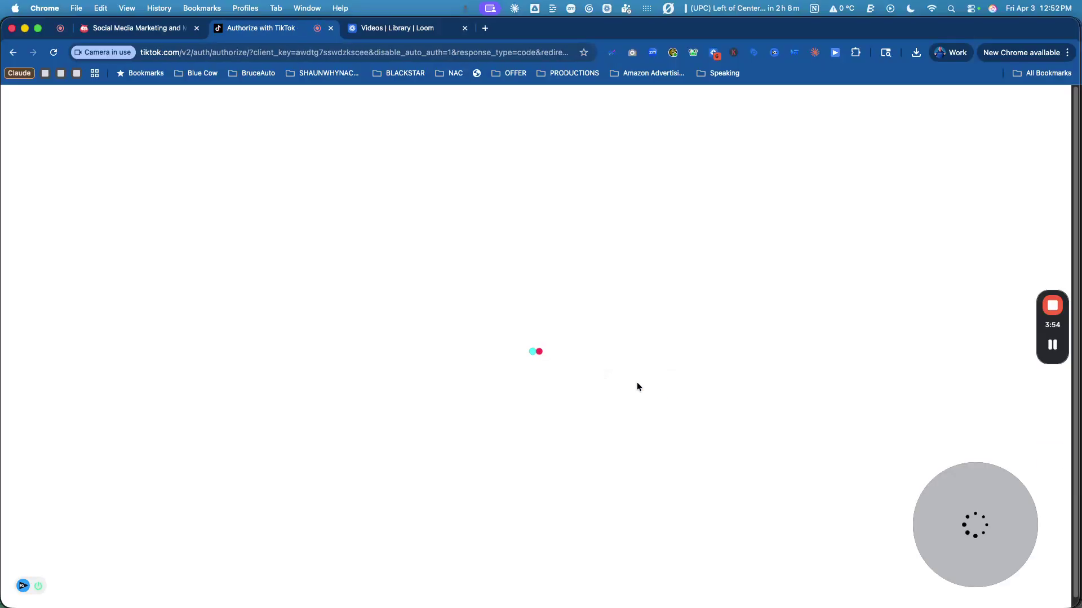
pyautogui.scroll(-1, 599, 466)
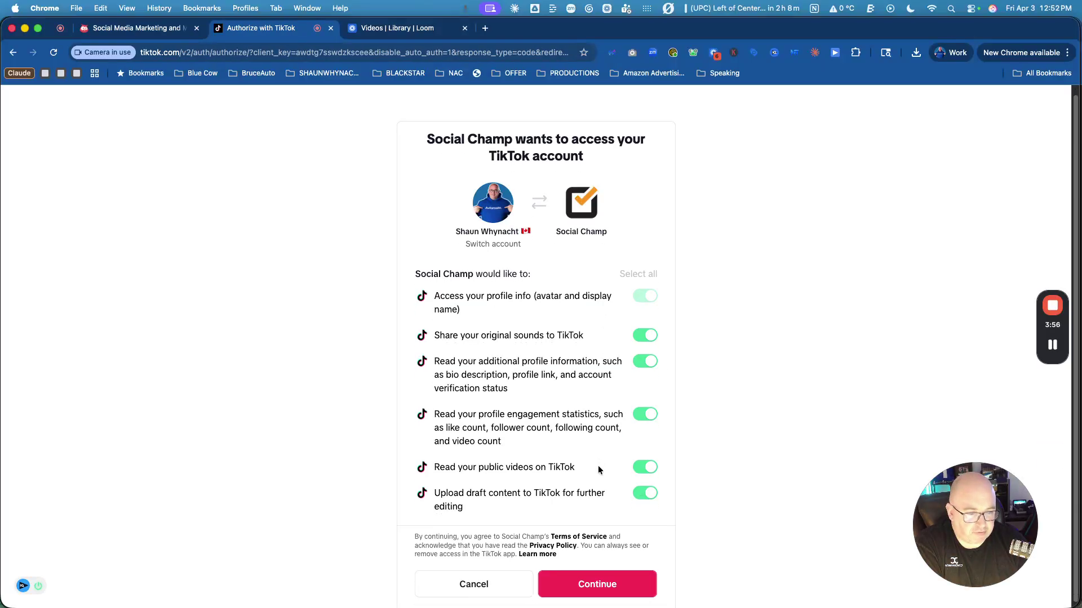
pyautogui.click(580, 582)
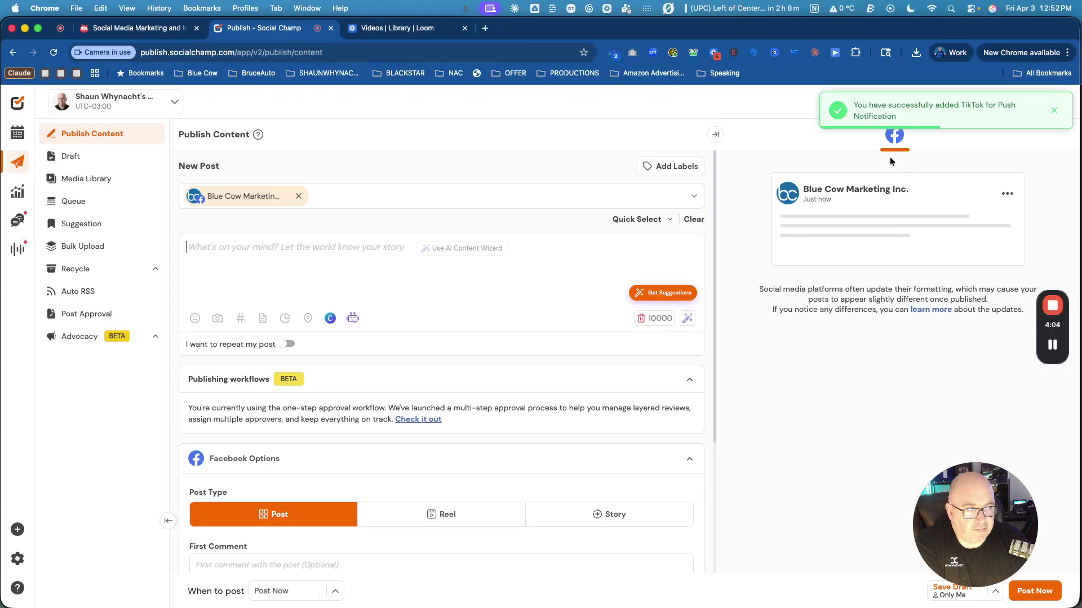
# Start adding a Google Business Profile and authorize Social Champ with the Google account.
pyautogui.click(17, 559)
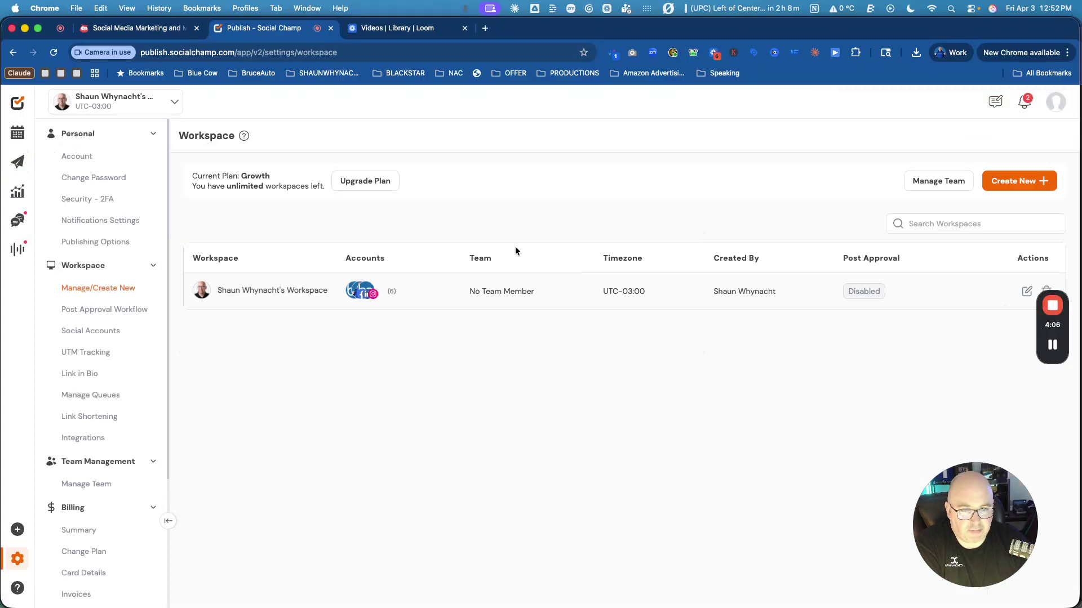
pyautogui.click(86, 331)
pyautogui.click(1013, 140)
pyautogui.scroll(-5, 537, 421)
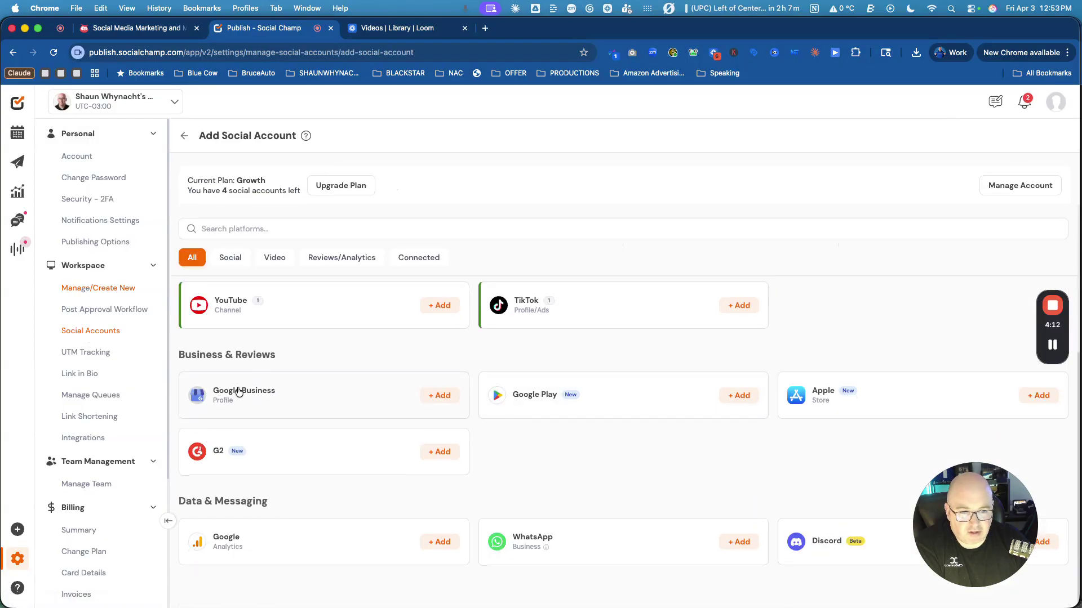
pyautogui.click(440, 396)
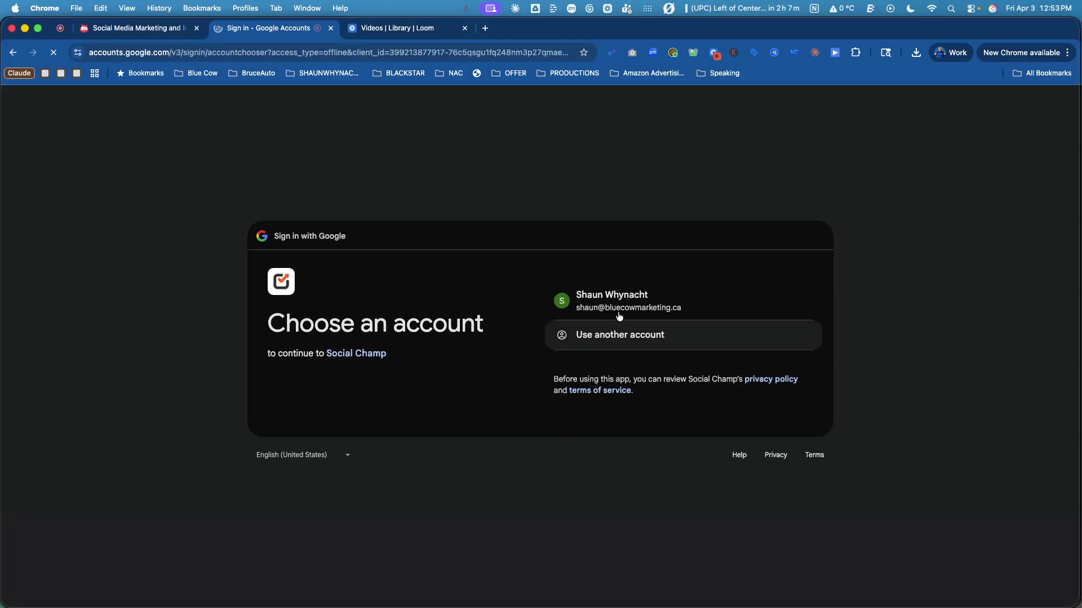
pyautogui.click(623, 307)
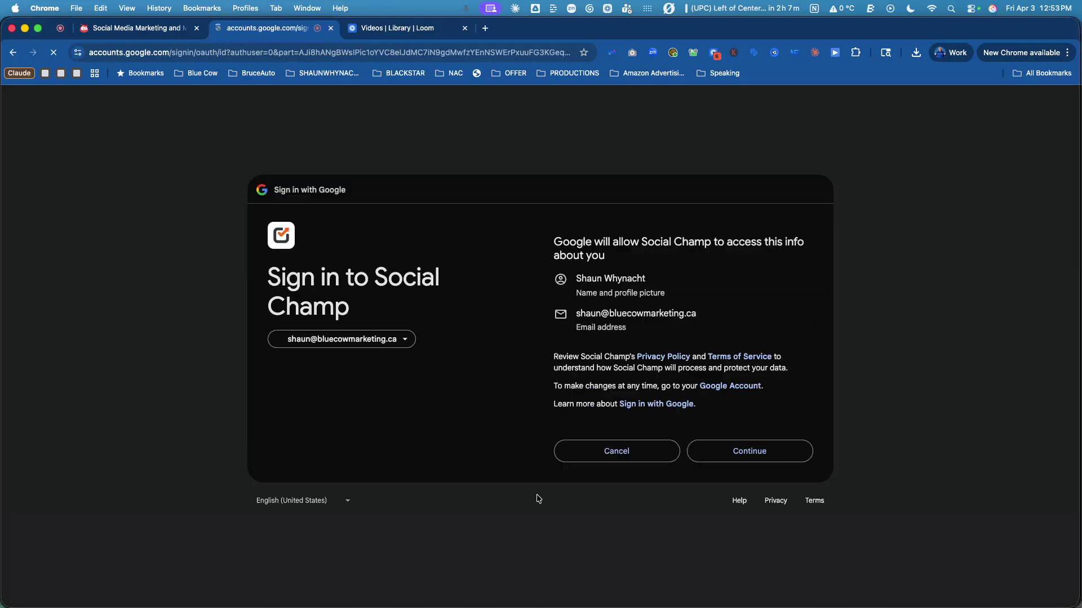
pyautogui.click(755, 452)
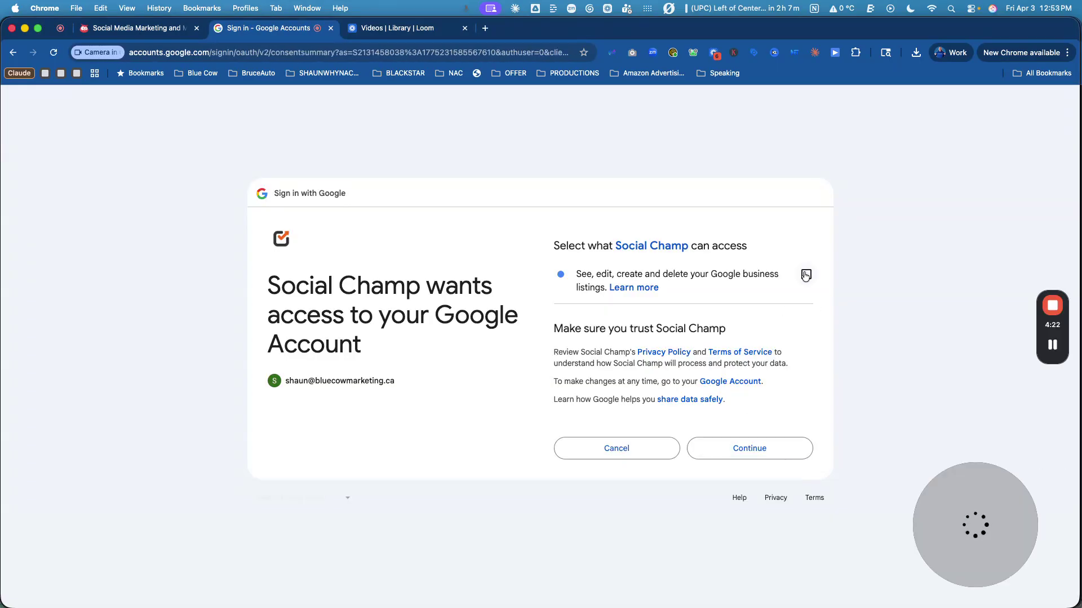
pyautogui.click(806, 275)
pyautogui.click(752, 443)
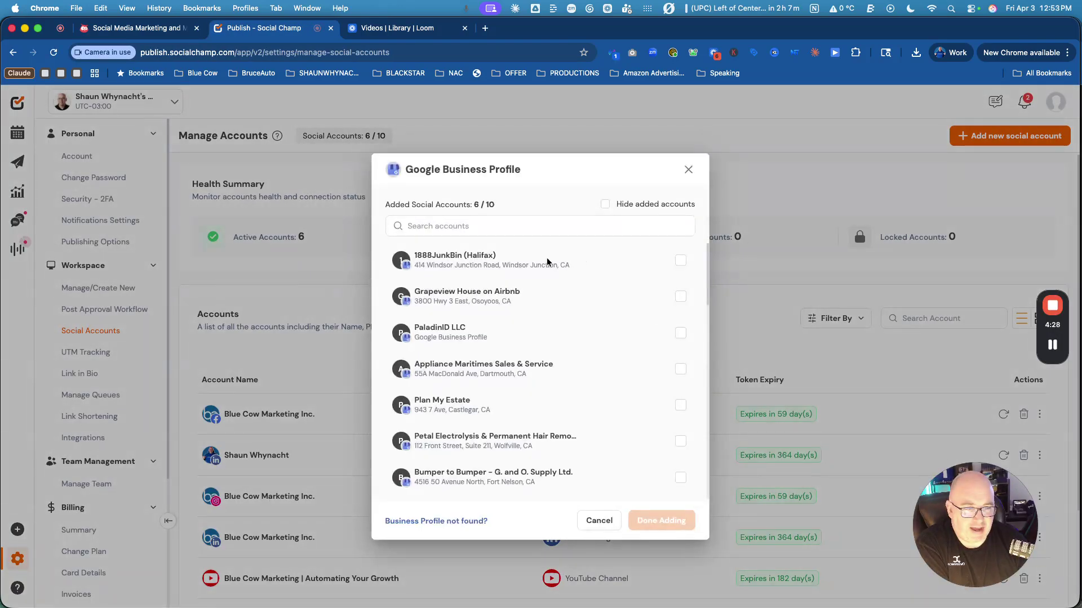
# Search for 'Blu' and add the Blue Cow Marketing Inc. business profile.
pyautogui.scroll(-5, 634, 319)
pyautogui.scroll(-10, 635, 326)
pyautogui.scroll(-5, 634, 327)
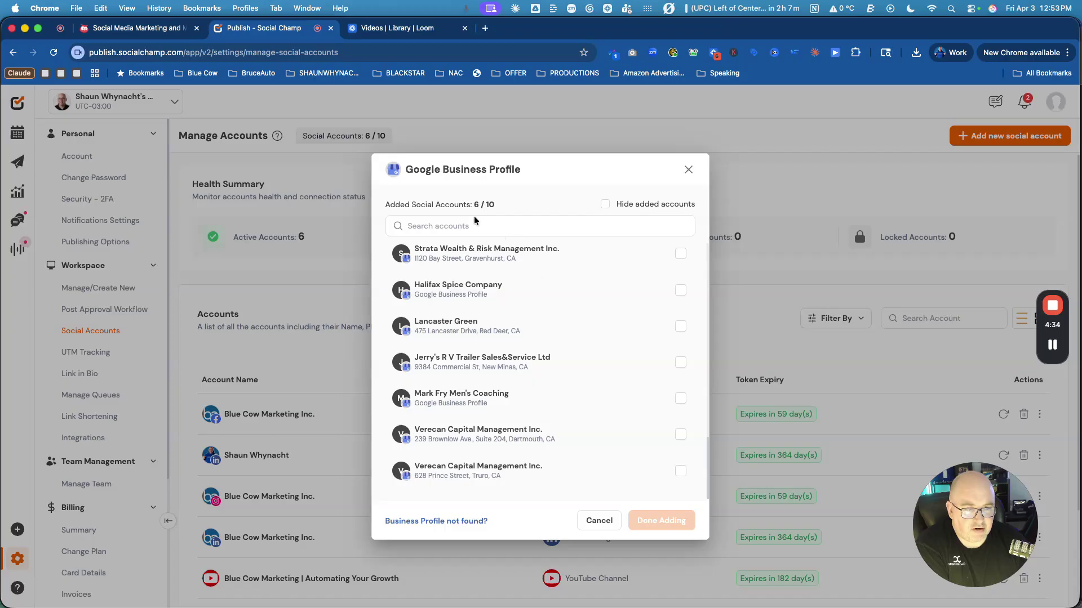
pyautogui.click(442, 224)
pyautogui.write('Blu')
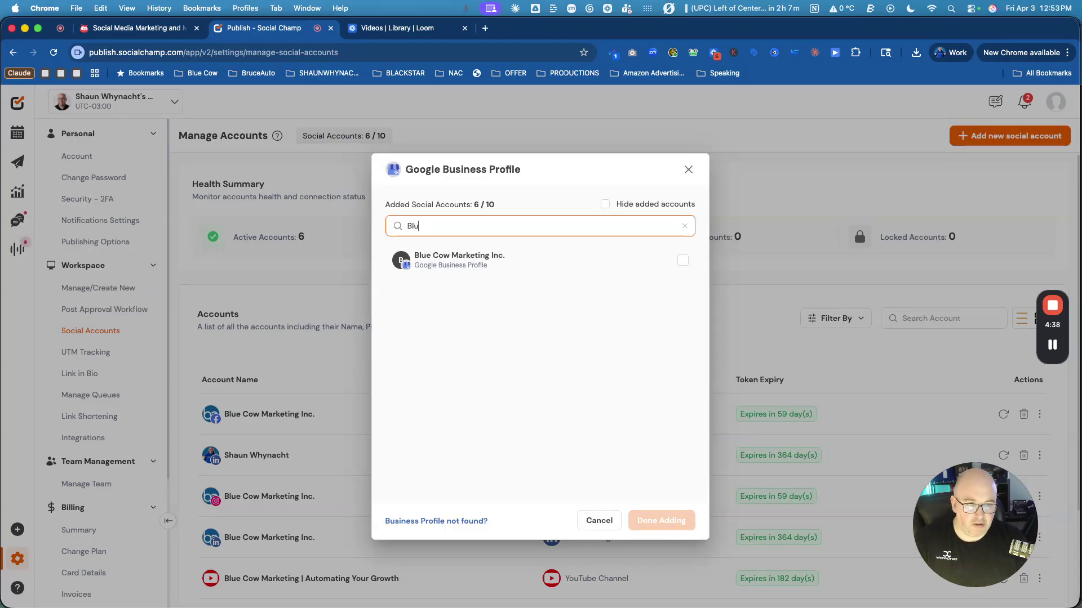
pyautogui.click(683, 261)
pyautogui.click(668, 520)
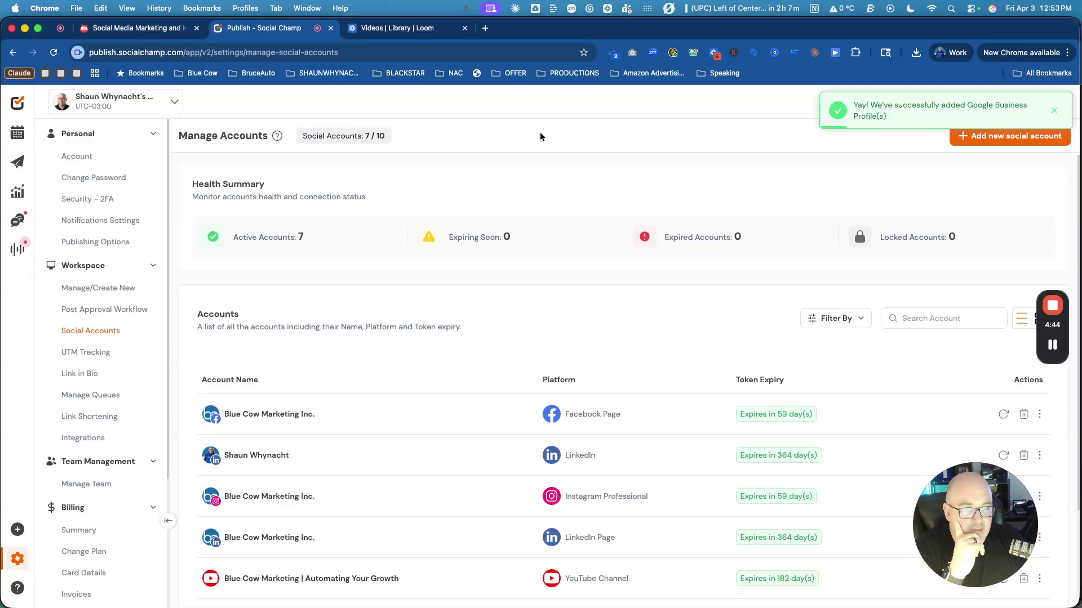
# Start a Google Analytics connection and approve Analytics access for the Google account.
pyautogui.click(992, 135)
pyautogui.scroll(-3, 535, 445)
pyautogui.scroll(-1, 501, 451)
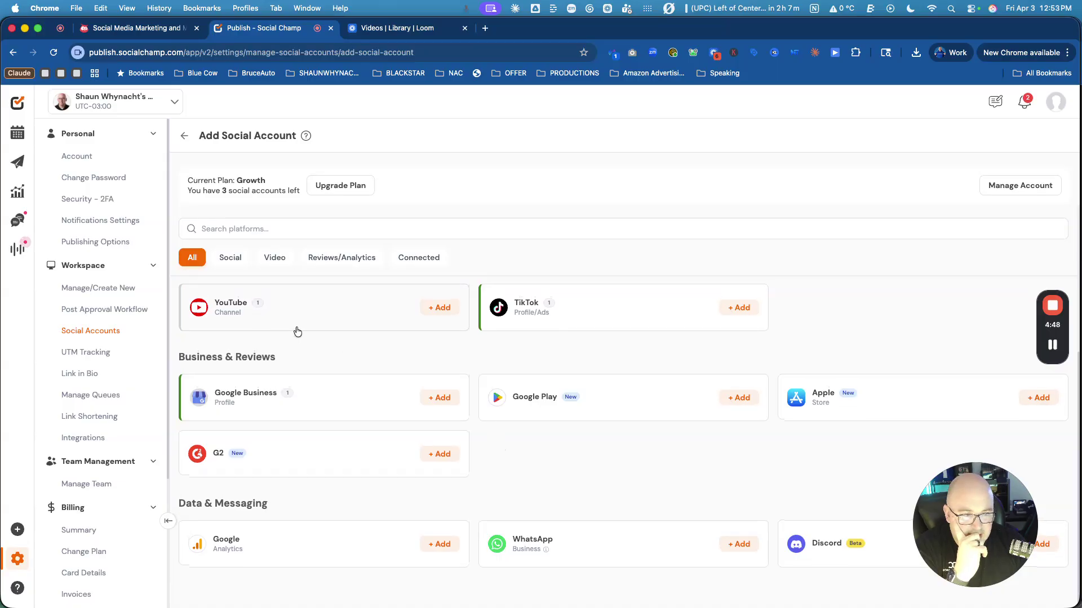
pyautogui.scroll(1, 295, 332)
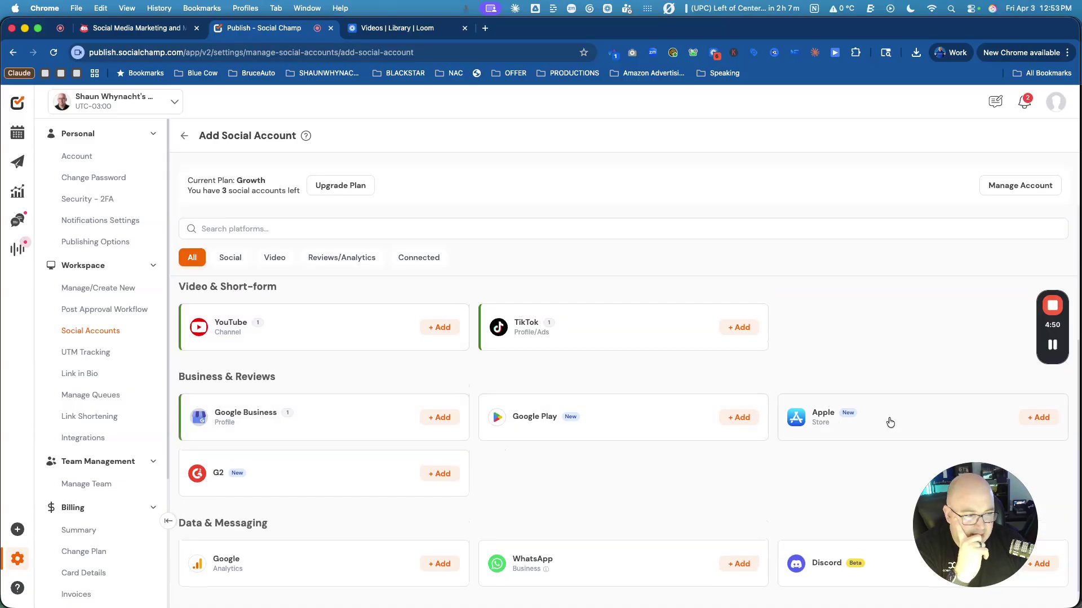
pyautogui.scroll(-1, 885, 424)
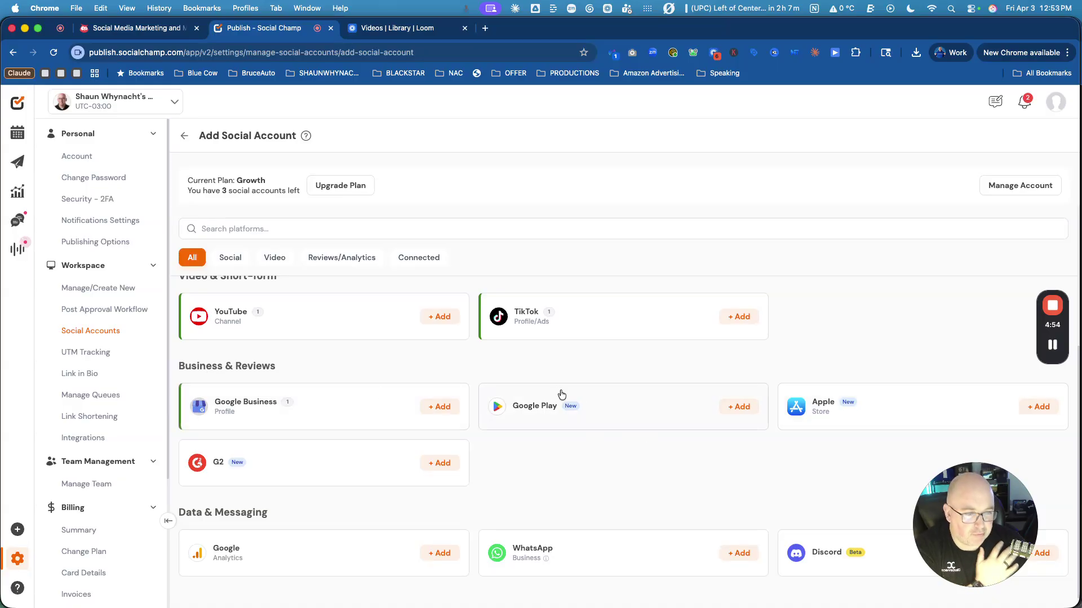
pyautogui.scroll(-1, 518, 454)
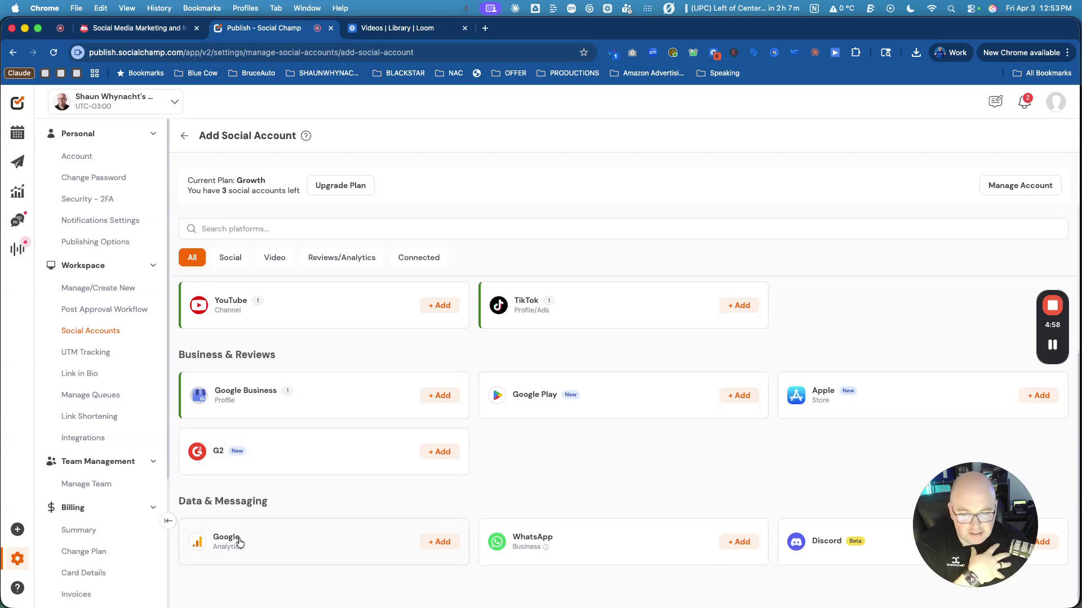
pyautogui.click(444, 543)
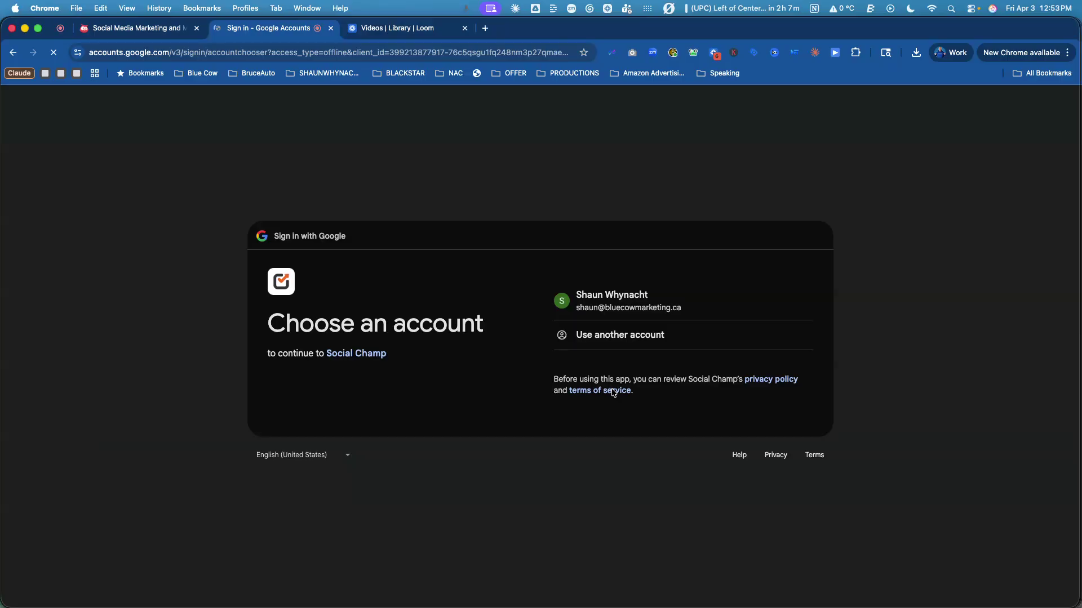
pyautogui.click(634, 309)
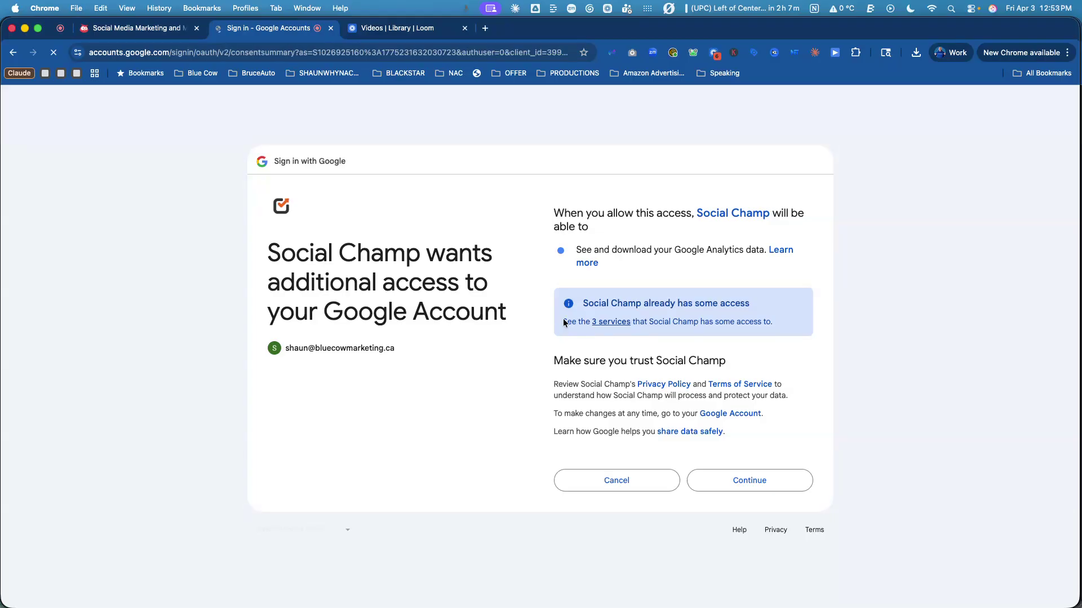
pyautogui.click(765, 481)
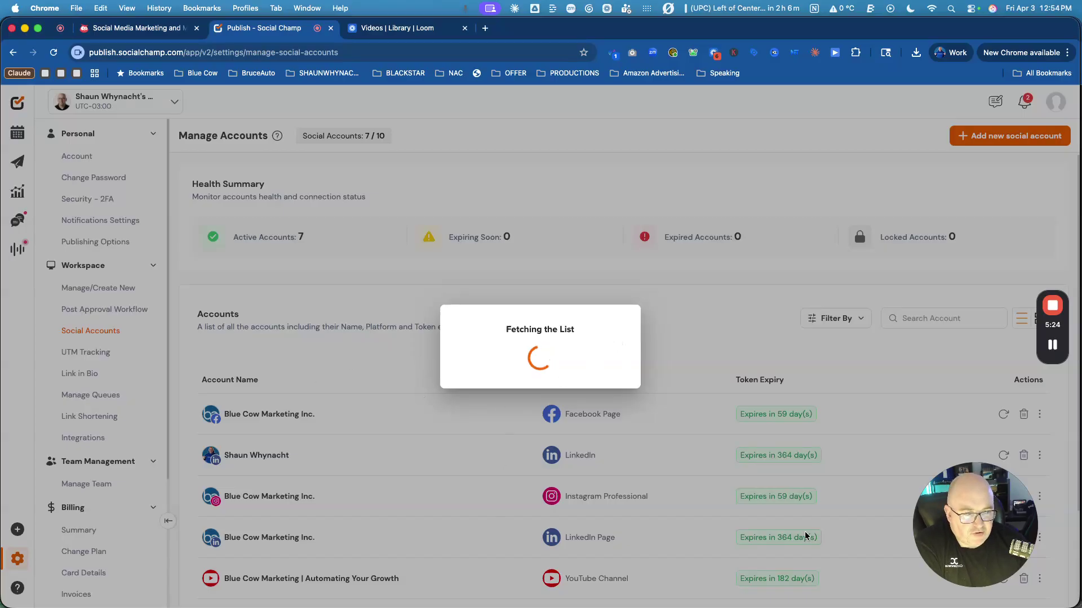
# Expand Blue Cow Marketing 1 and try adding the Blue Cow Marketing - GA4 property.
pyautogui.moveTo(1052, 346)
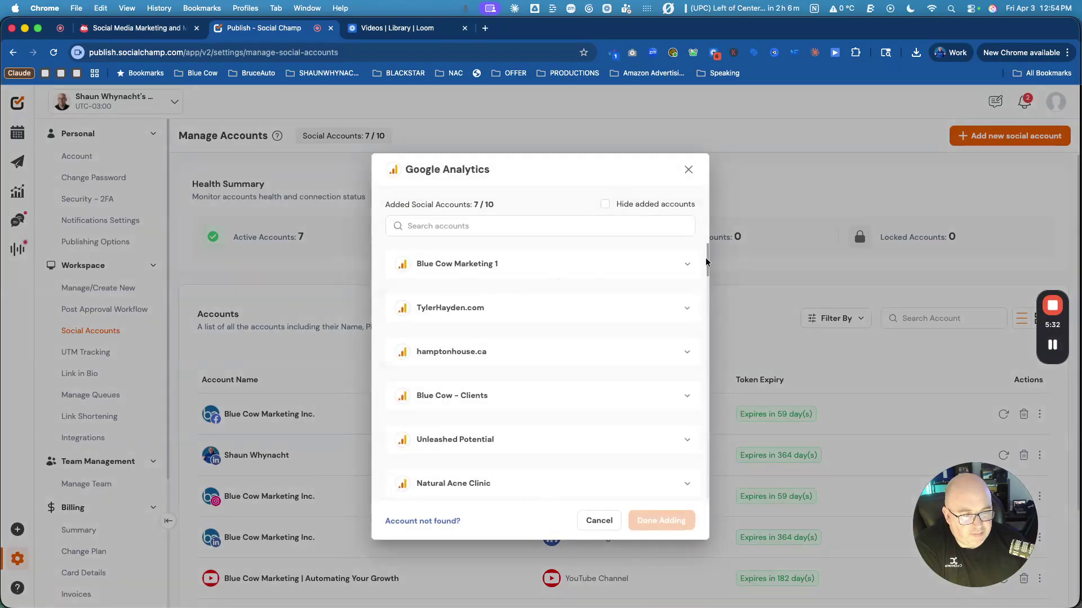
pyautogui.click(656, 263)
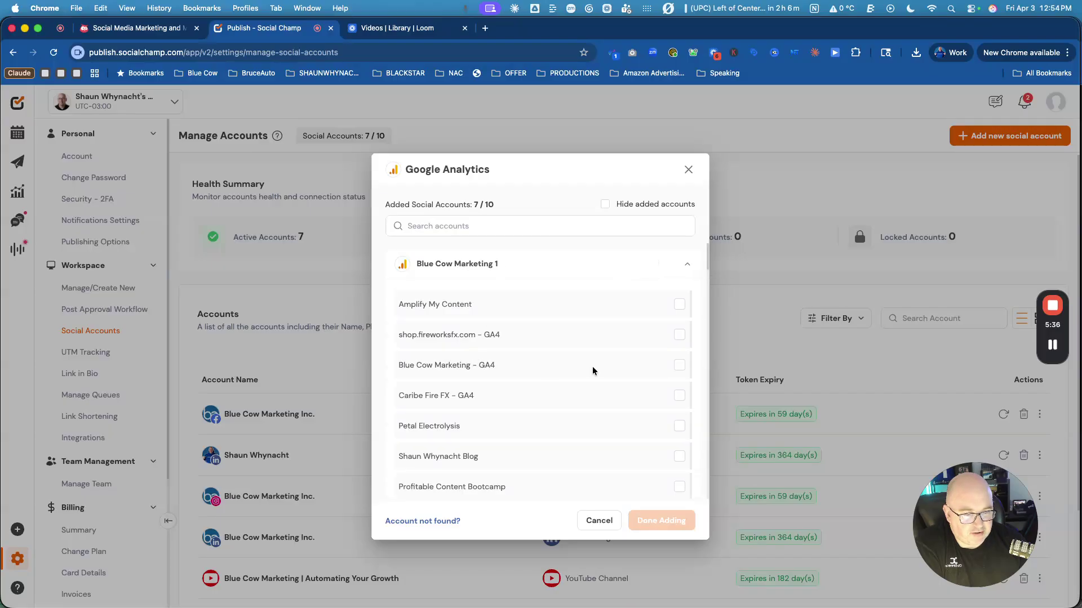
pyautogui.click(678, 366)
pyautogui.click(668, 521)
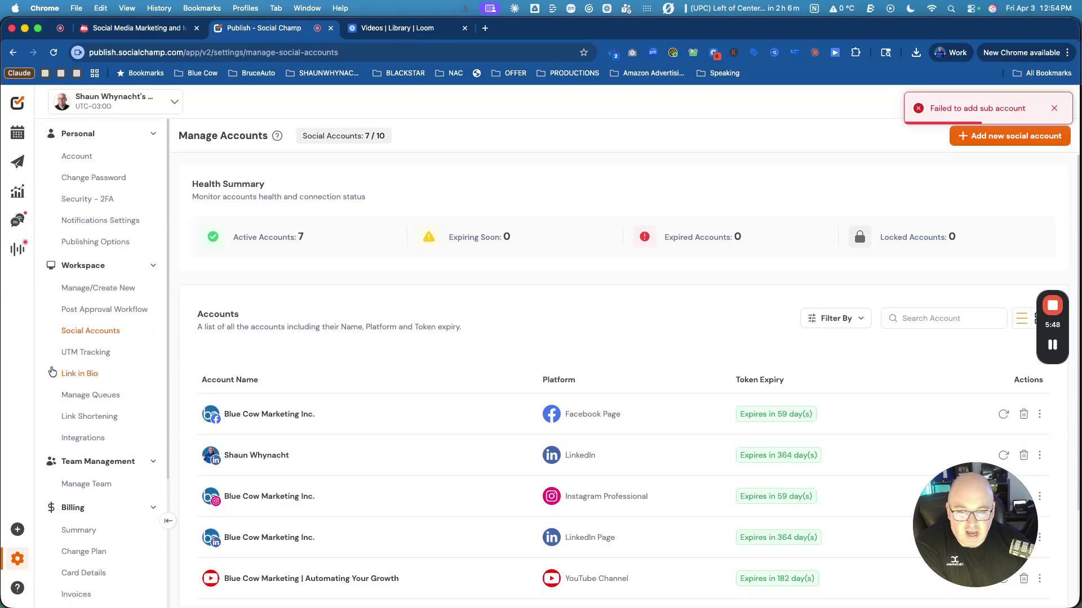
# Turn on Facebook Page UTM tracking and start a new campaign for the LinkedIn profile only.
pyautogui.click(69, 354)
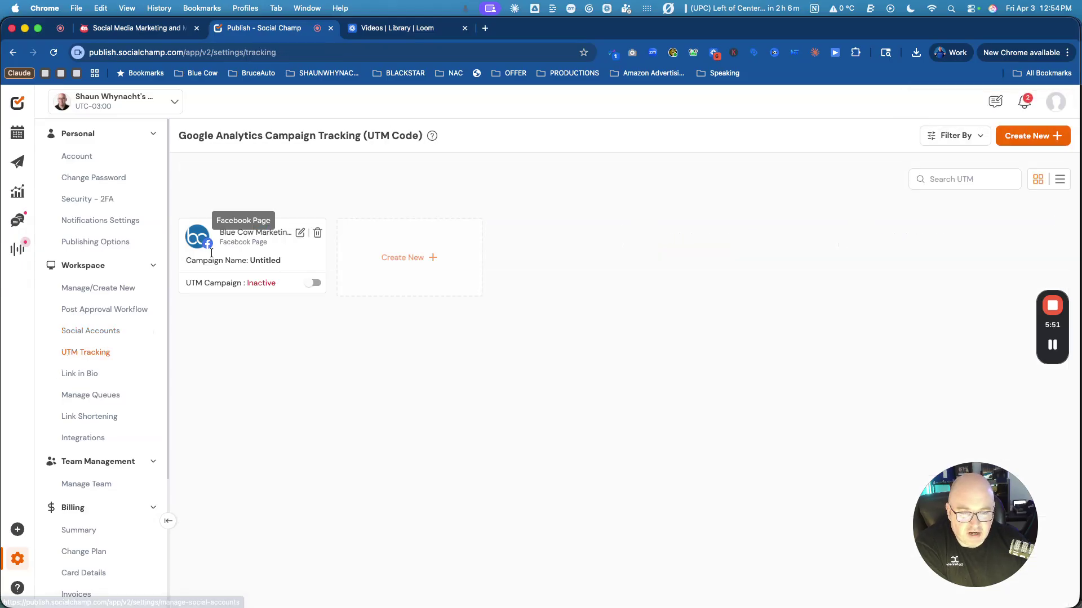
pyautogui.click(312, 283)
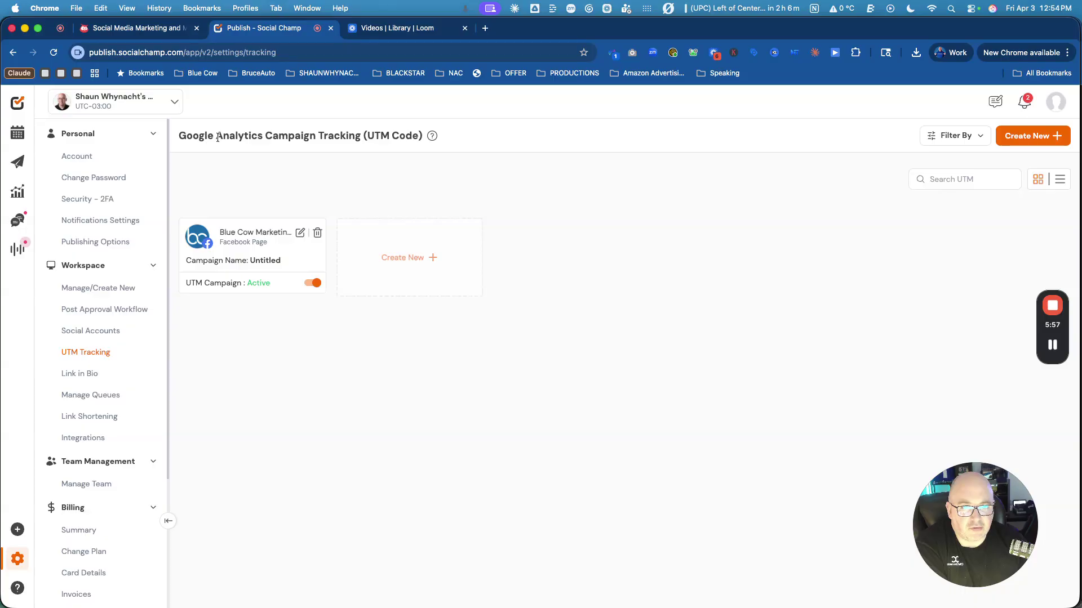
pyautogui.click(423, 259)
pyautogui.click(381, 244)
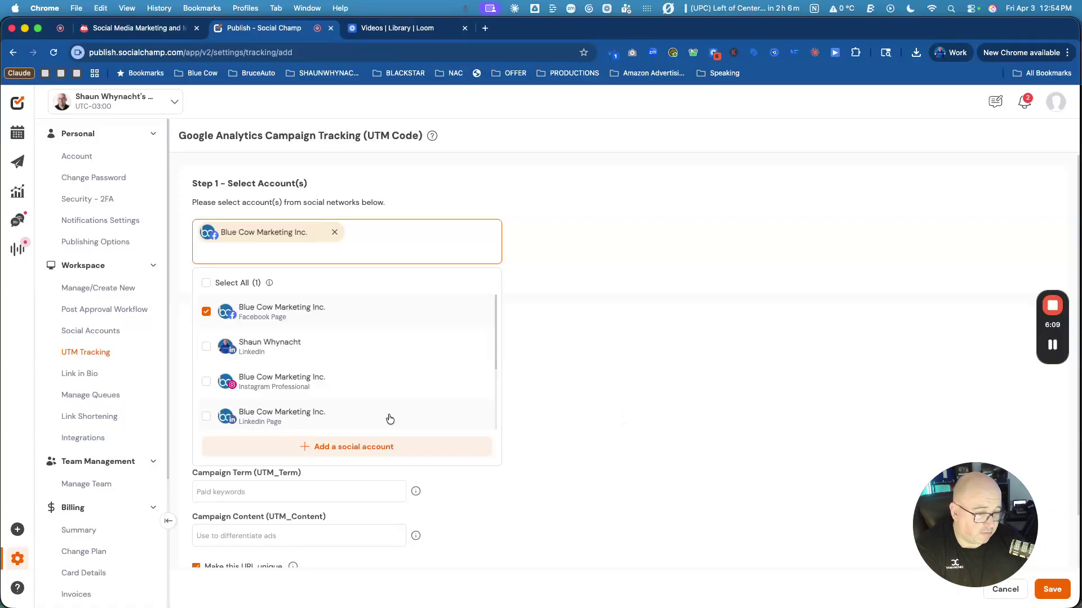
pyautogui.click(268, 346)
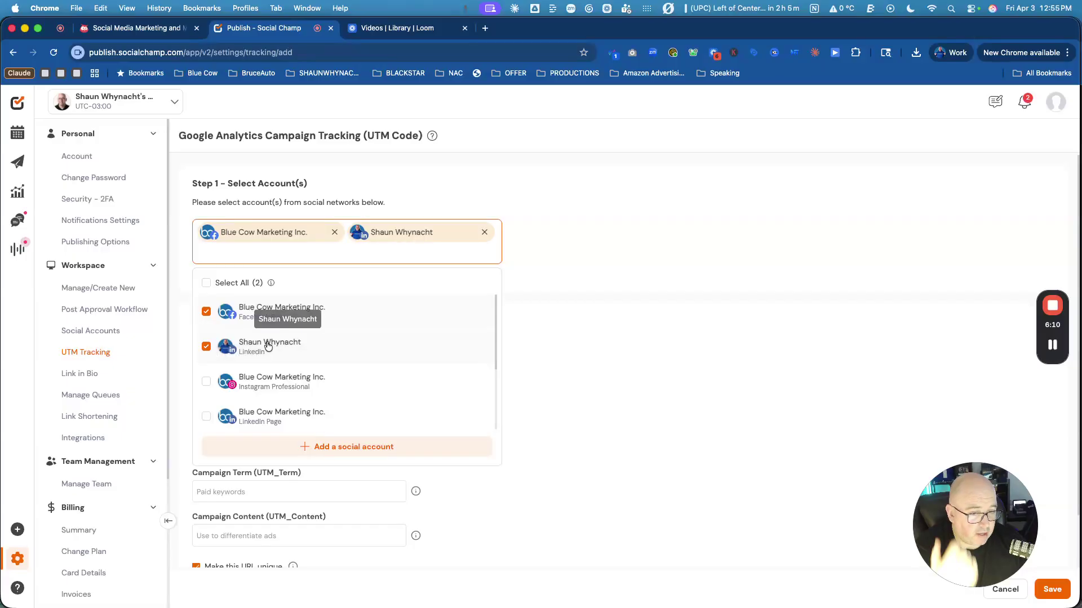
pyautogui.click(206, 312)
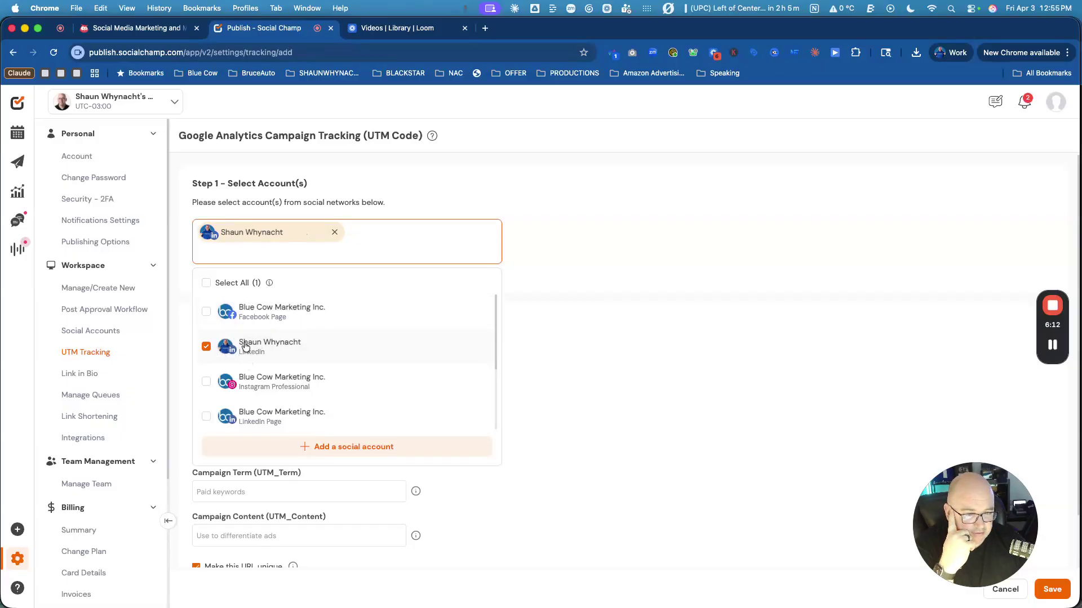
pyautogui.click(587, 384)
# Set the campaign source to LinkedIn, leave the other fields empty, and save the campaign.
pyautogui.click(259, 339)
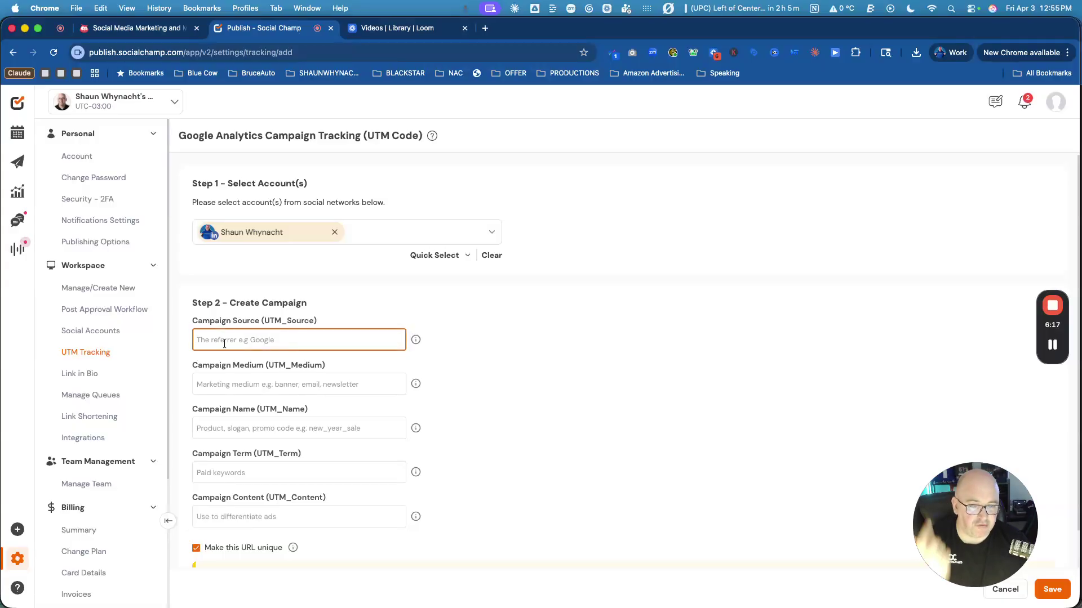
pyautogui.write('LinkedIn')
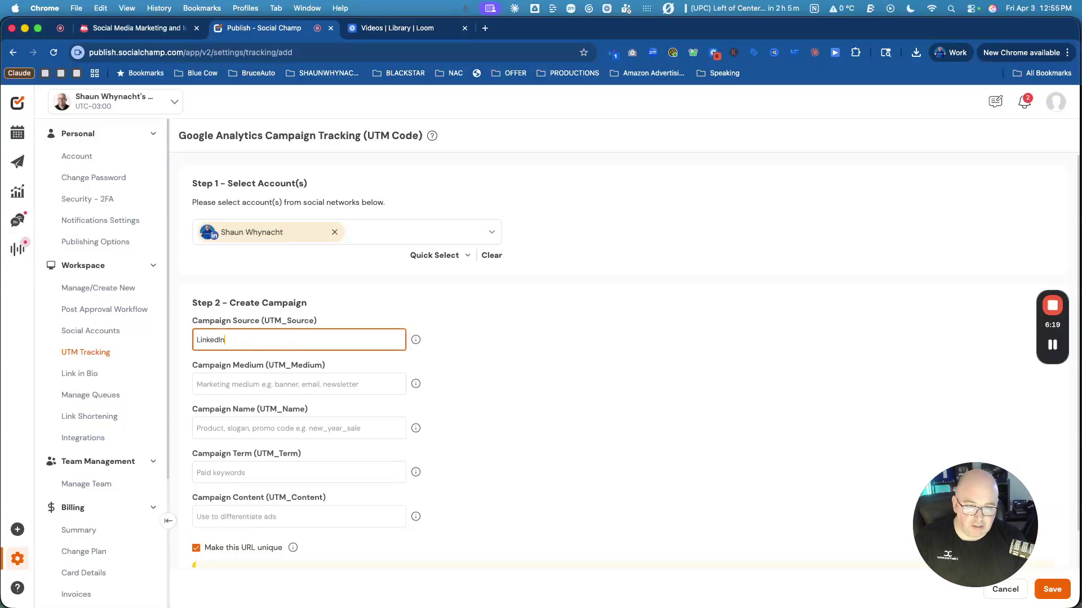
pyautogui.click(450, 417)
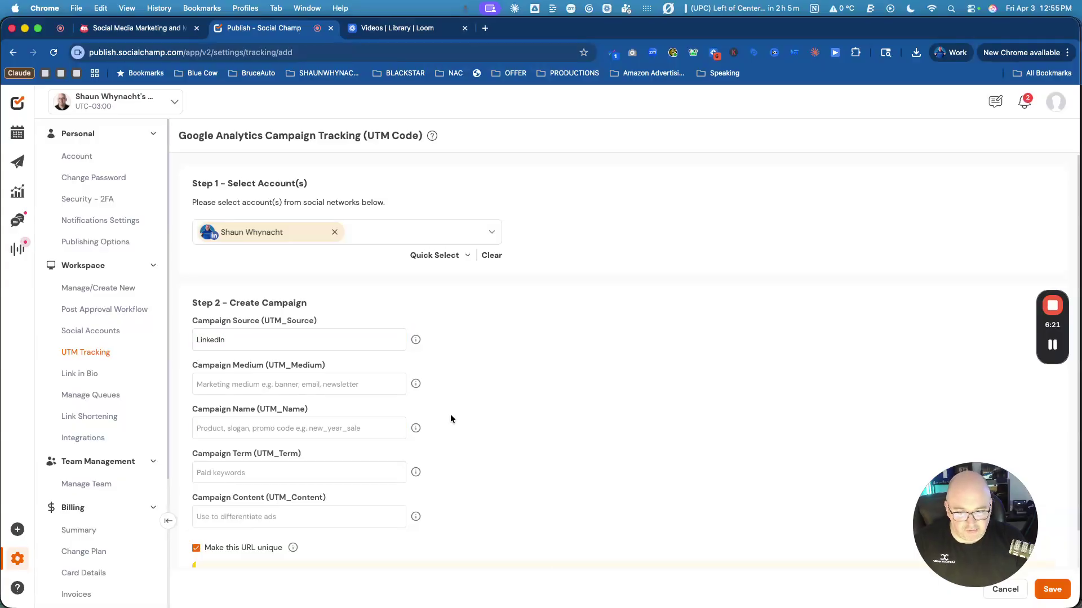
pyautogui.click(393, 430)
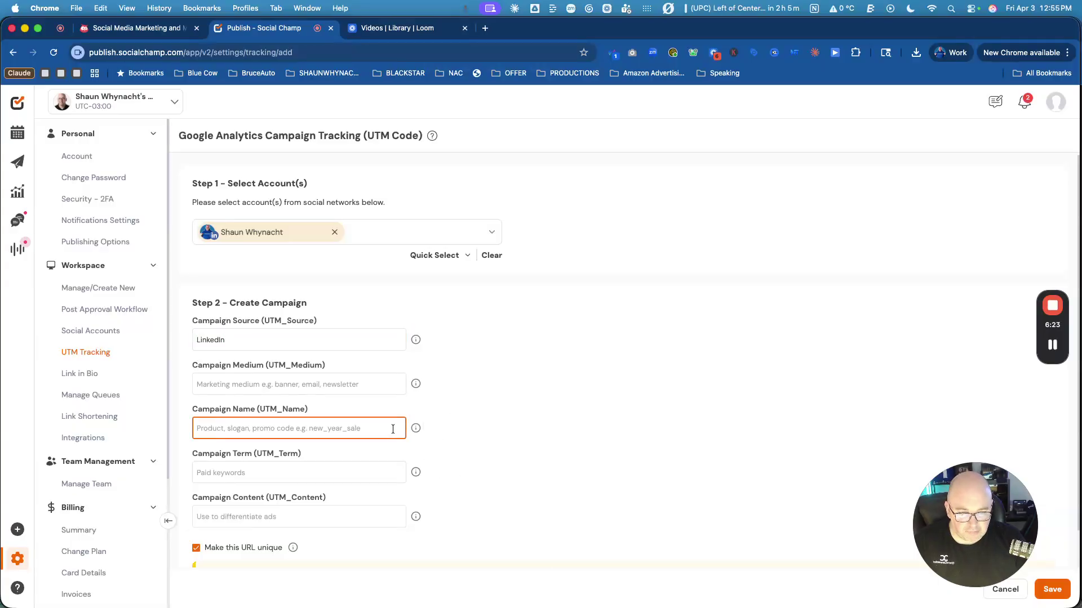
pyautogui.click(255, 473)
pyautogui.click(256, 517)
pyautogui.click(492, 522)
pyautogui.scroll(-1, 493, 521)
pyautogui.scroll(-2, 478, 523)
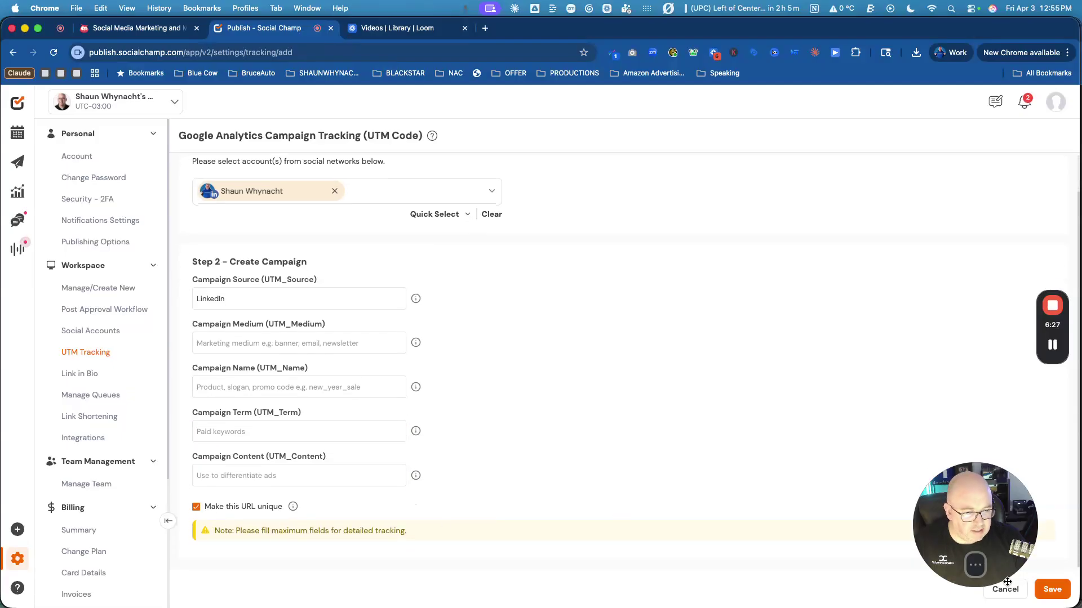
pyautogui.click(1052, 592)
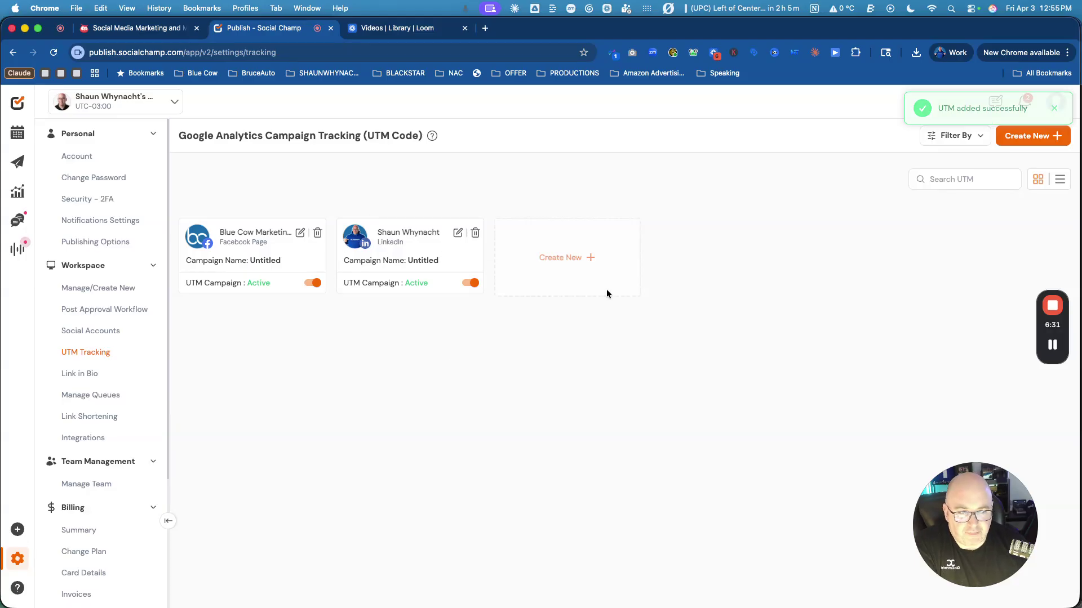
# Open the Blue Cow Marketing champlink.bio page in a new tab, then go back to Link in bio settings.
pyautogui.click(79, 374)
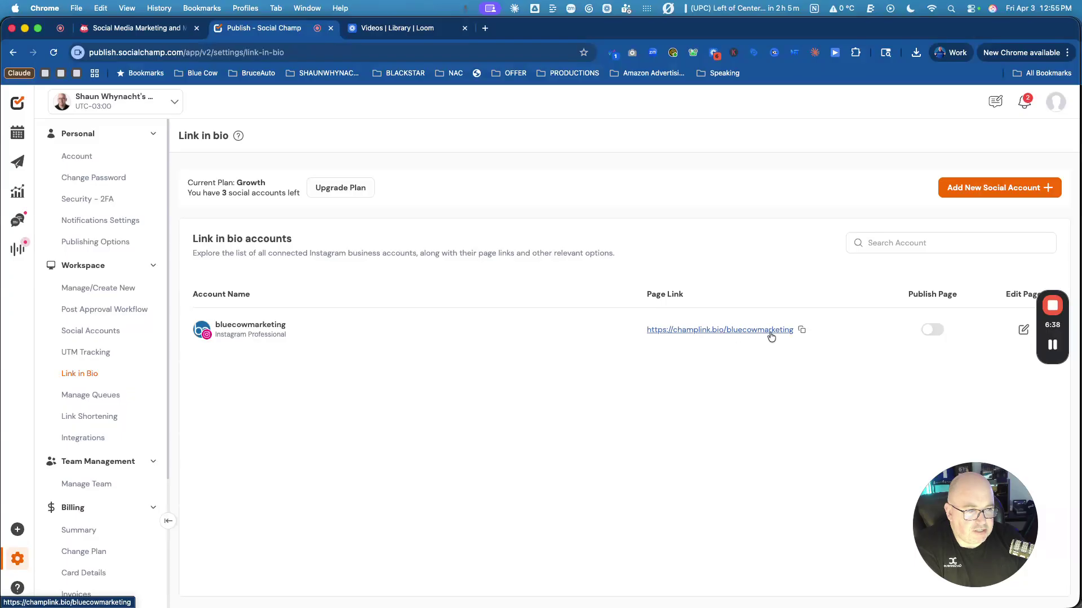
pyautogui.click(801, 330)
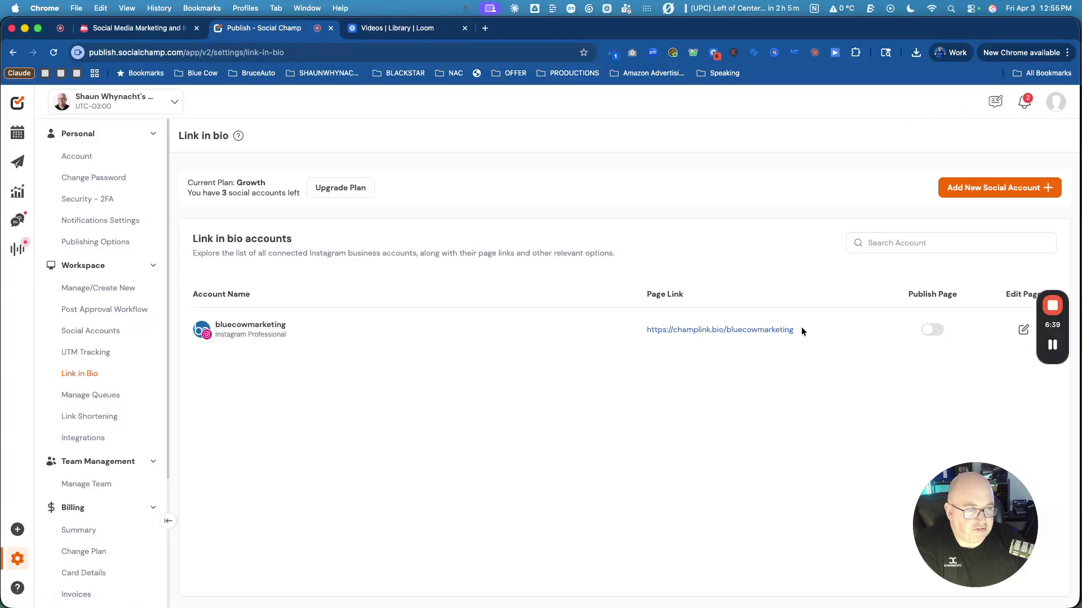
pyautogui.click(488, 30)
pyautogui.press('super+v')
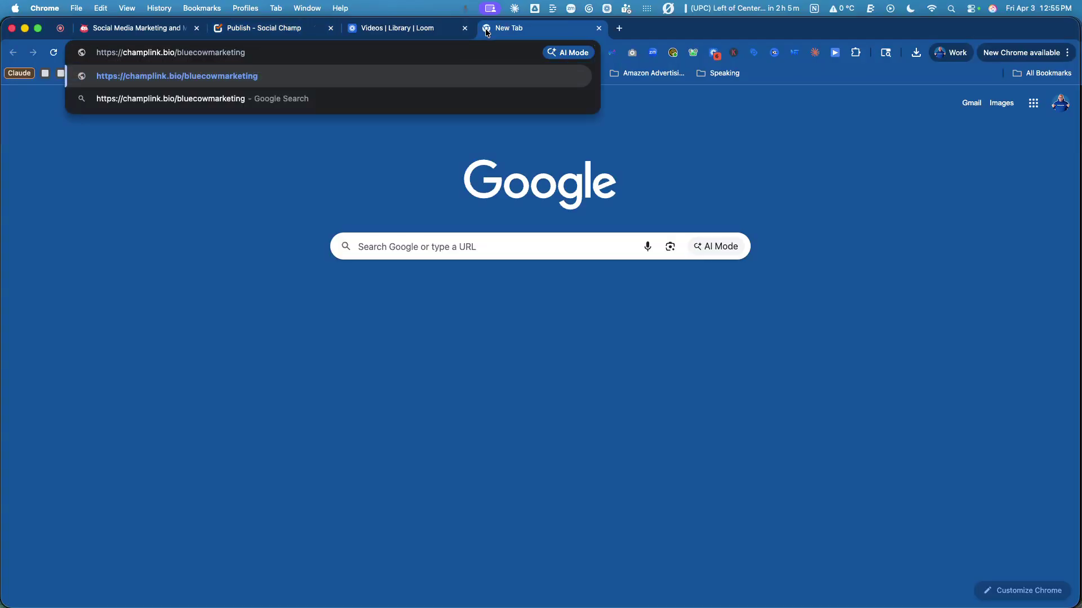
pyautogui.press('Return')
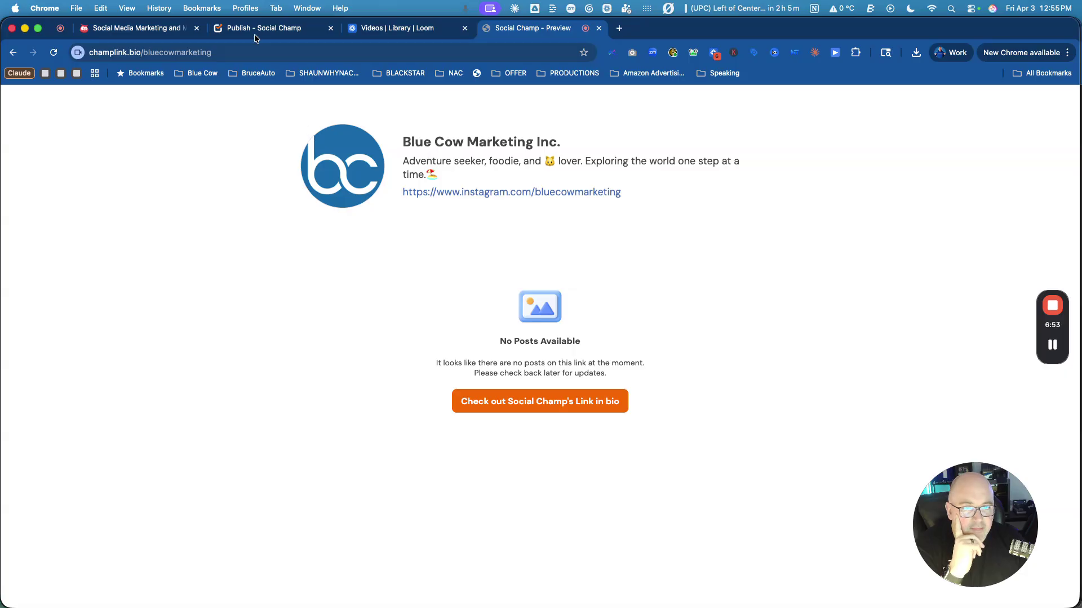
pyautogui.click(385, 29)
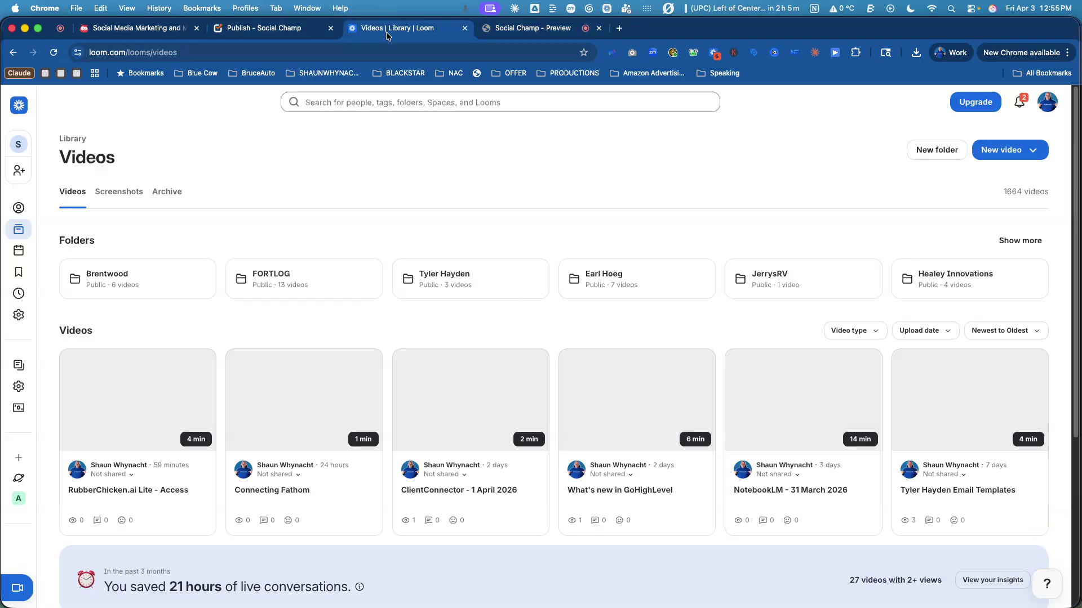
pyautogui.click(290, 30)
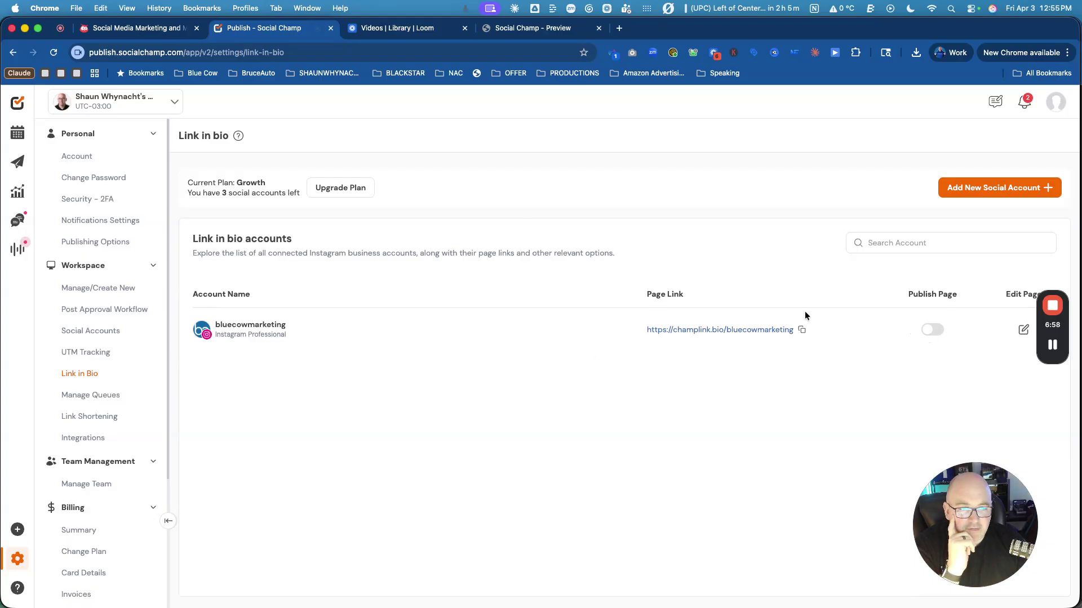
# Save the Blue Cow Marketing link-in-bio profile bio, then view Link Shortening under Manage Queues.
pyautogui.click(1023, 329)
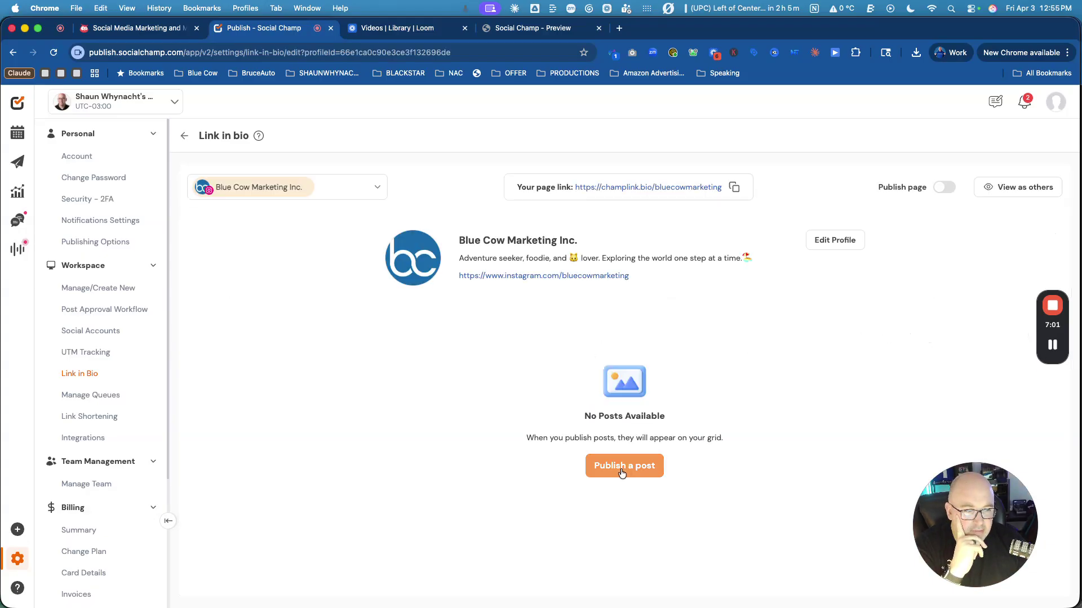
pyautogui.click(855, 239)
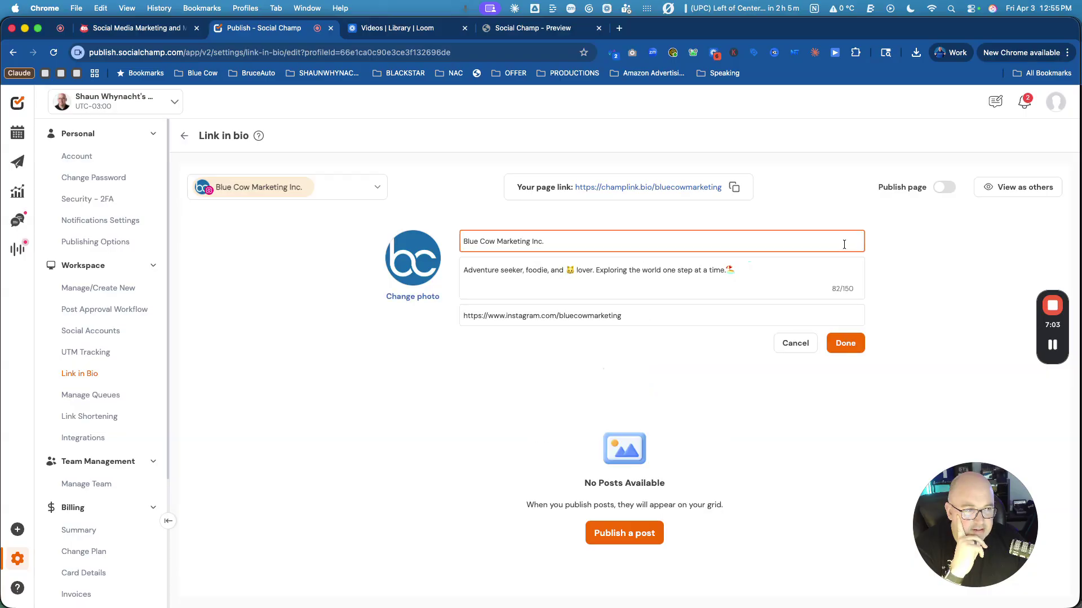
pyautogui.click(846, 343)
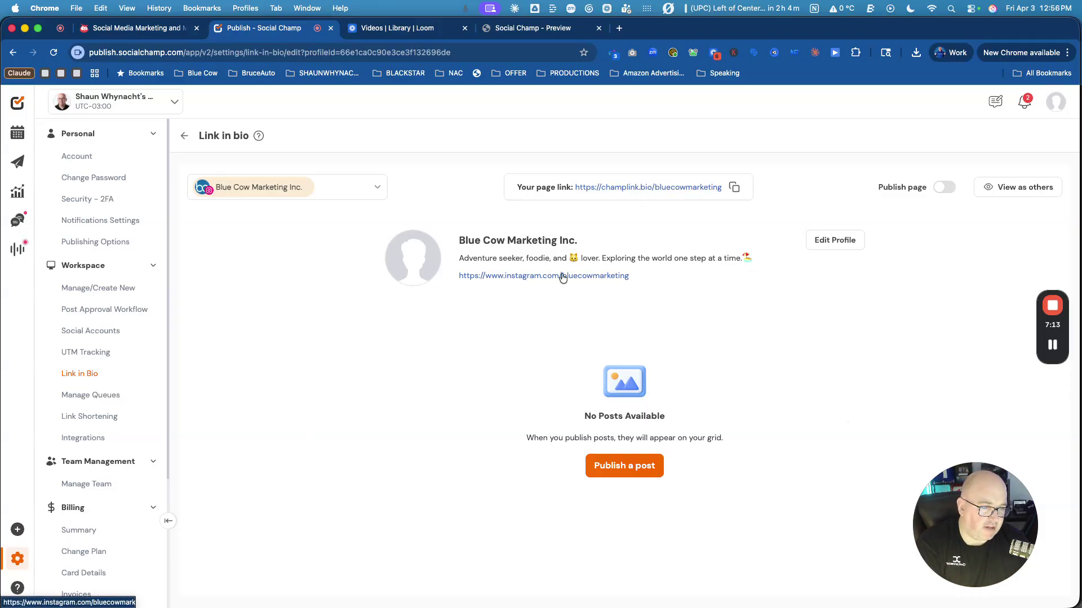
pyautogui.click(86, 400)
pyautogui.click(80, 417)
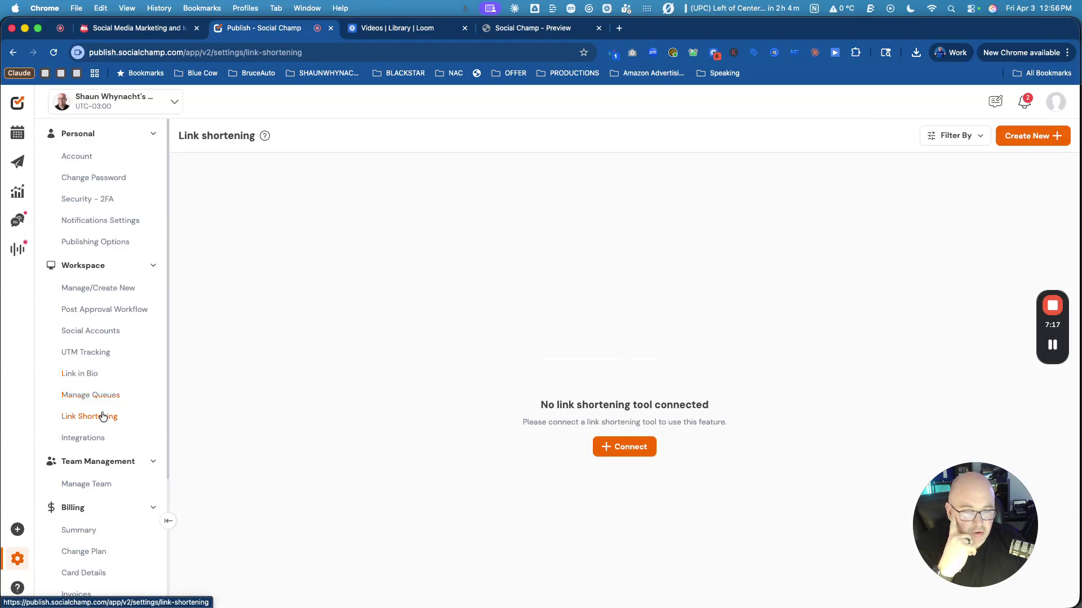
# Try connecting Bitly as the link shortener, then return to the Integrations list.
pyautogui.click(642, 447)
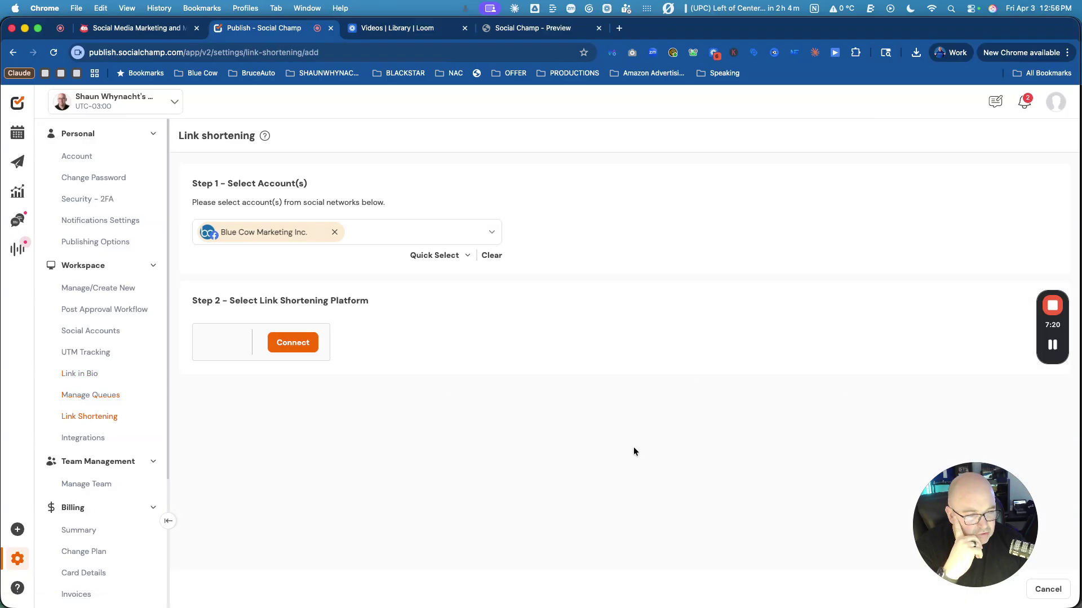
pyautogui.click(294, 349)
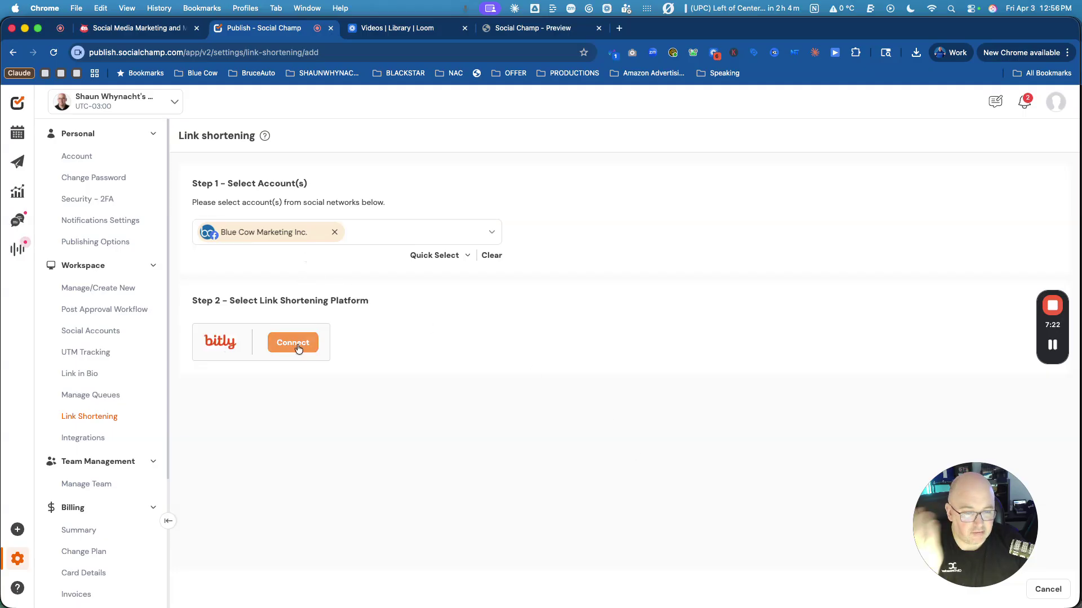
pyautogui.click(84, 438)
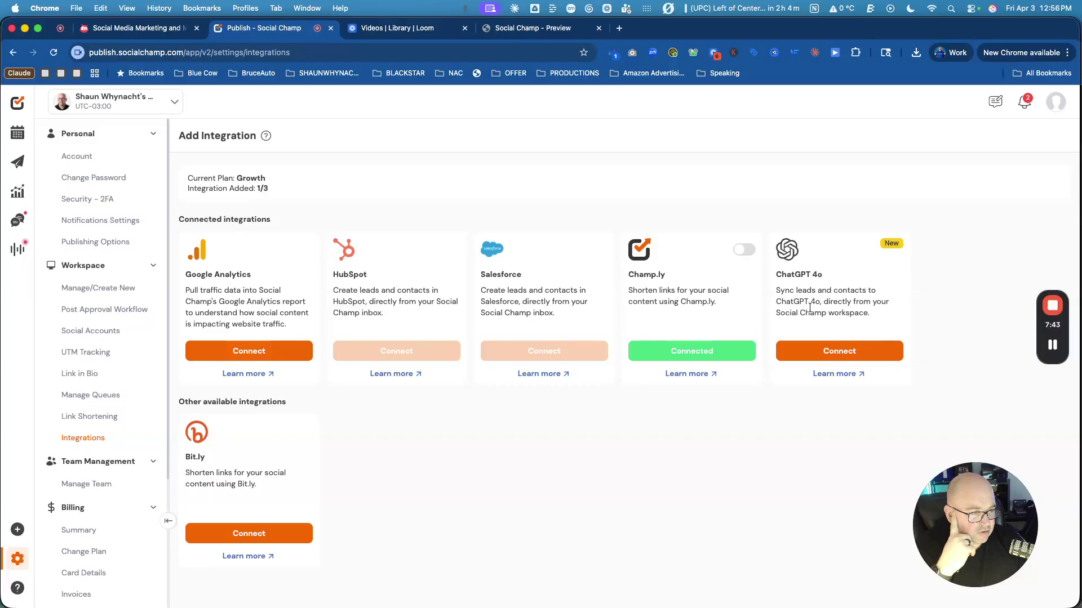
# Leave ChatGPT 4o unconnected, look over the Google Analytics connection, then return to the April calendar.
pyautogui.click(846, 354)
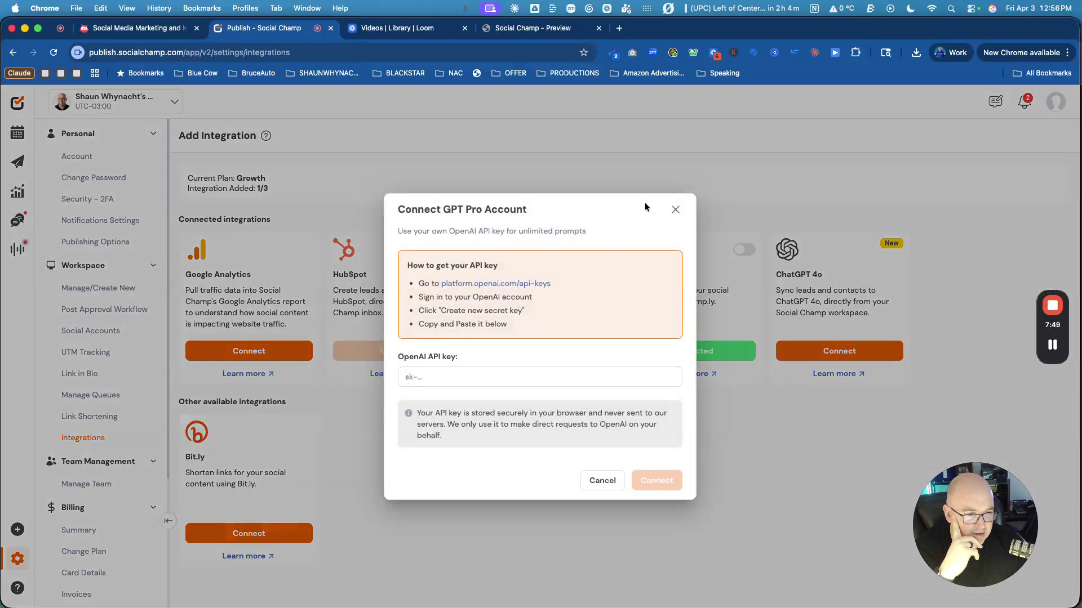
pyautogui.click(675, 210)
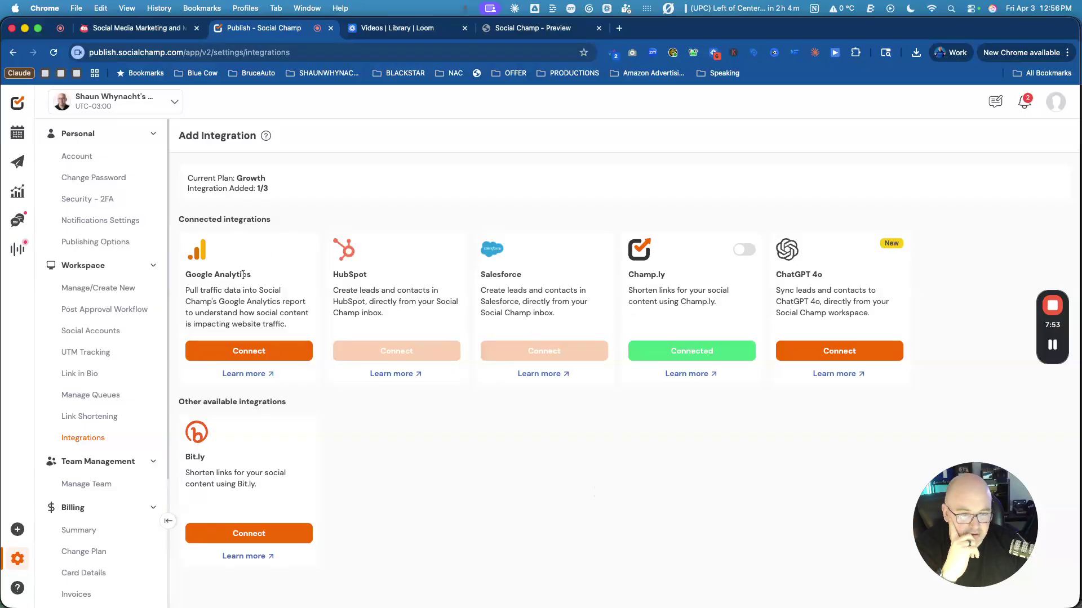
pyautogui.click(245, 352)
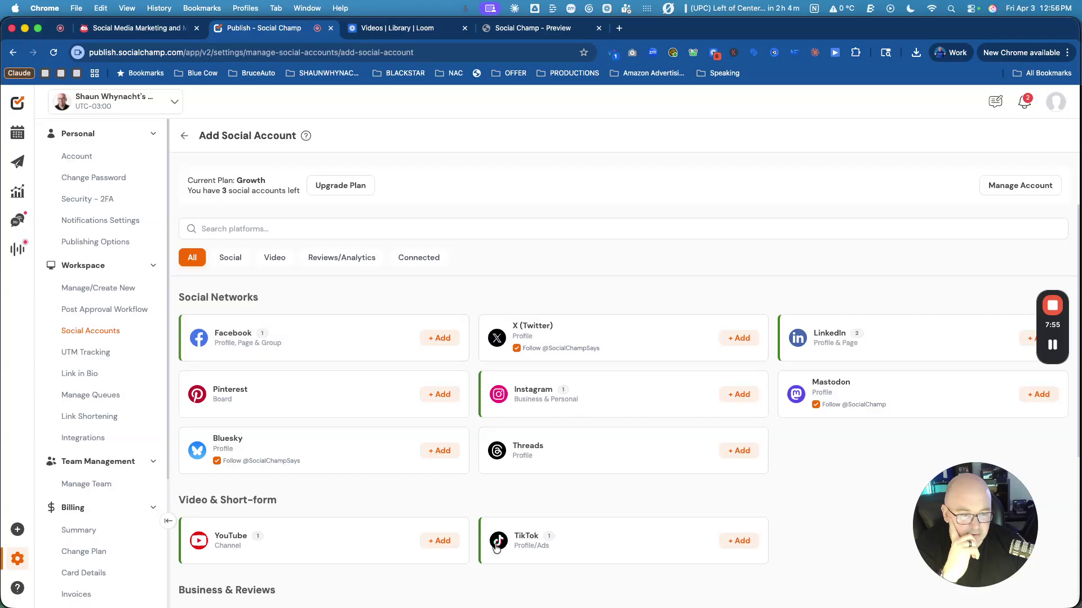
pyautogui.scroll(-5, 592, 553)
pyautogui.scroll(5, 592, 553)
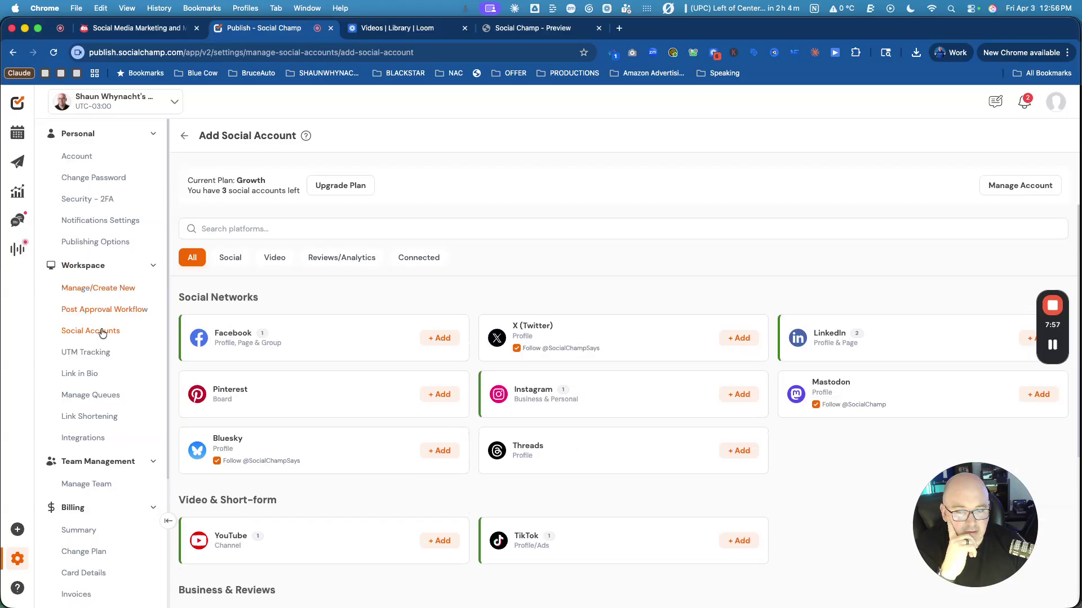
pyautogui.scroll(-2, 97, 511)
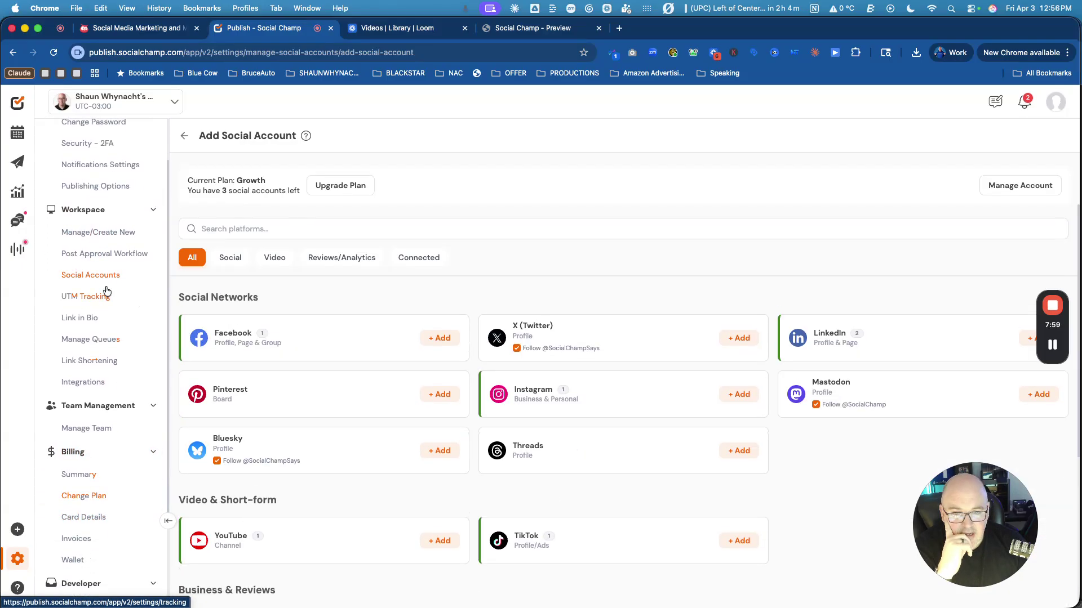
pyautogui.scroll(2, 90, 225)
pyautogui.scroll(-3, 120, 458)
pyautogui.scroll(3, 107, 366)
pyautogui.click(18, 131)
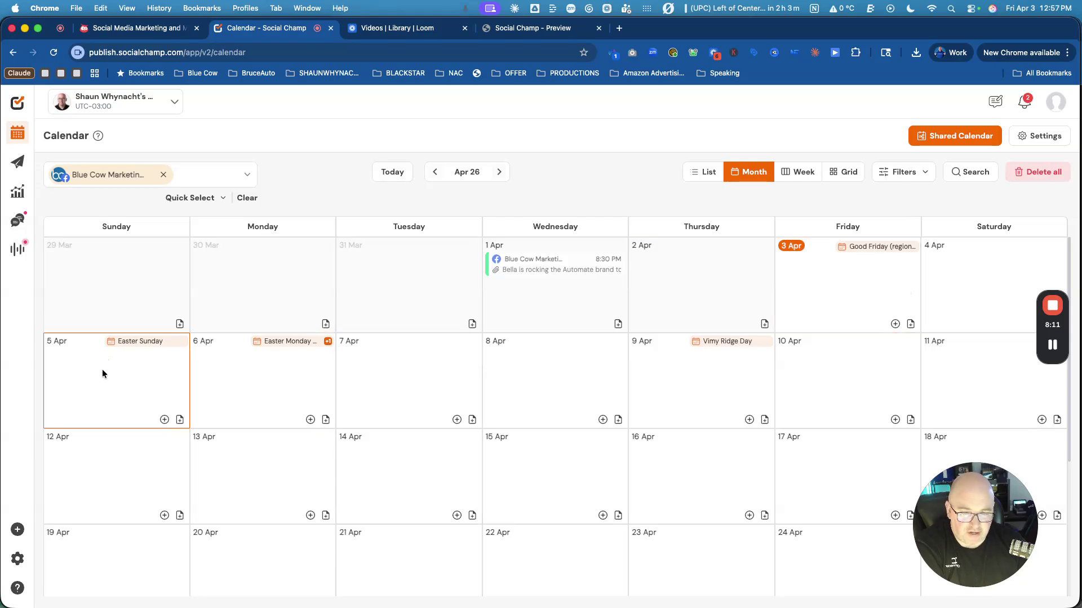
# Start a new post on Easter Sunday, 5 Apr, and launch the AI Content Wizard.
pyautogui.click(165, 420)
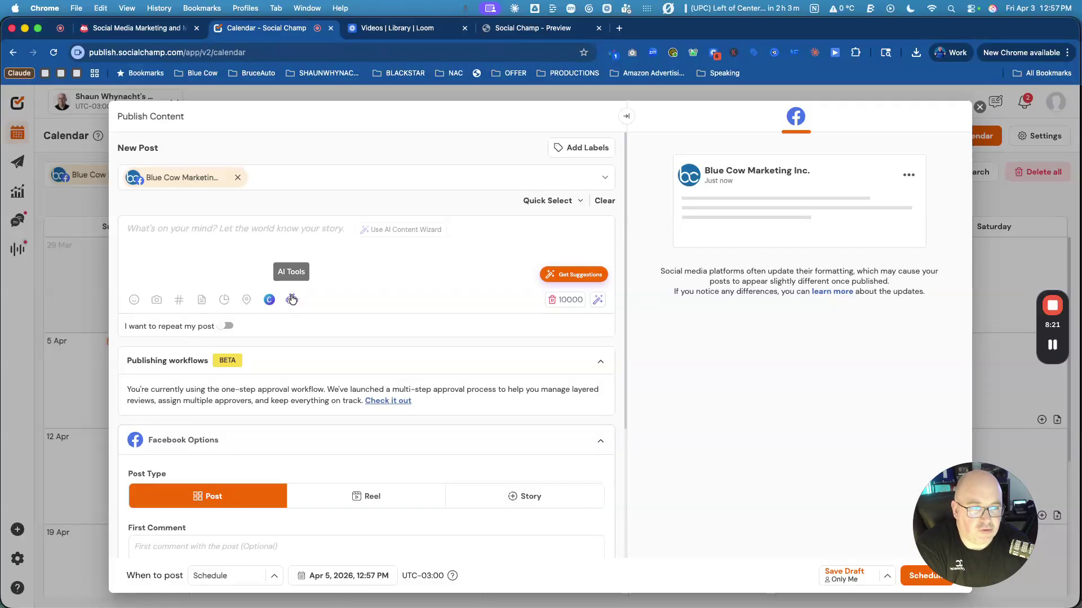
pyautogui.moveTo(1051, 345)
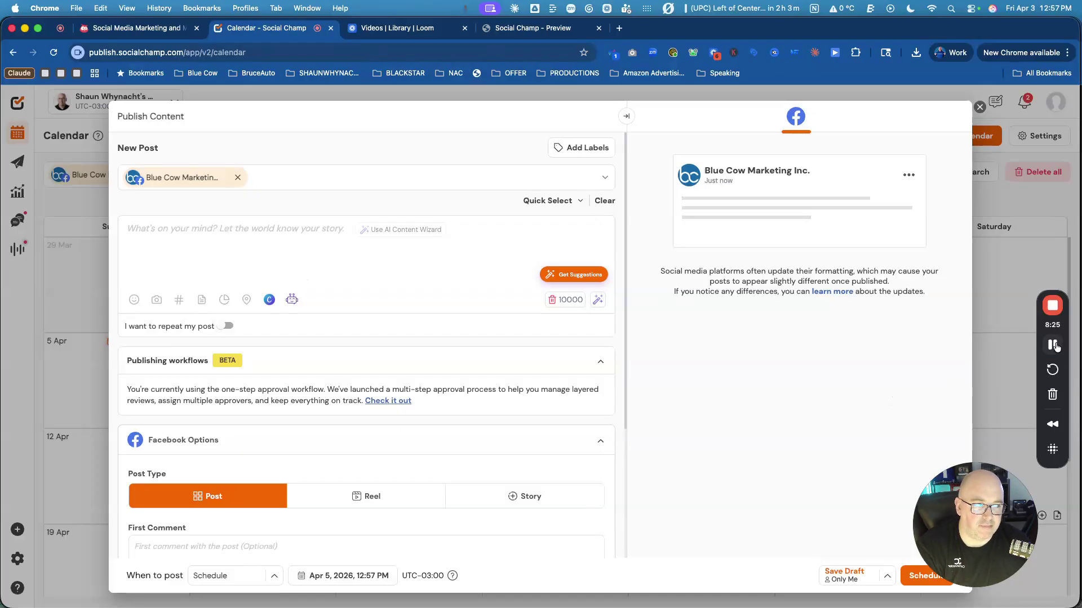
pyautogui.click(292, 302)
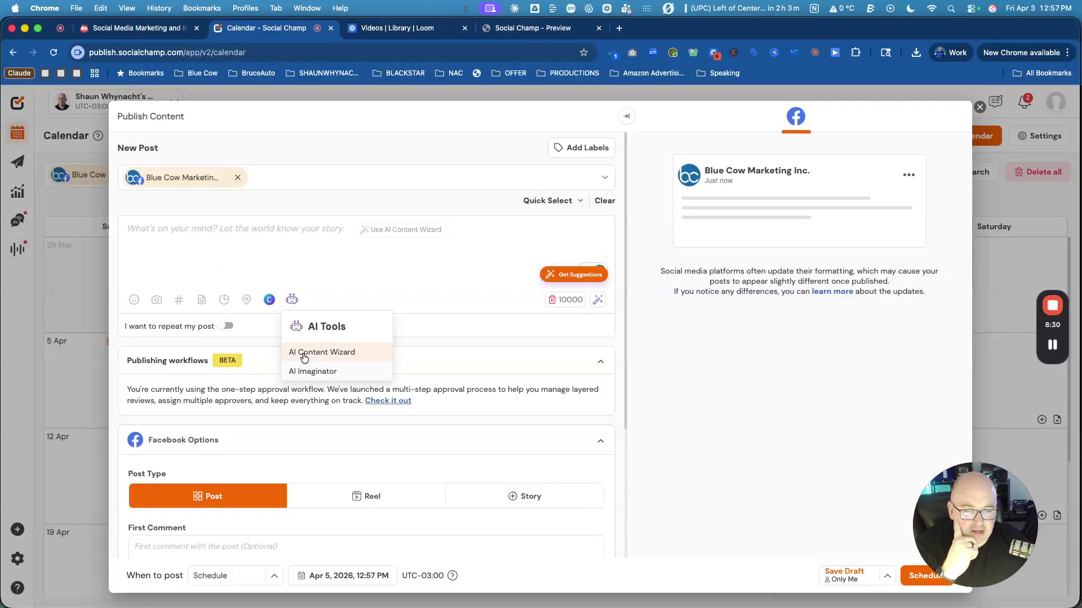
pyautogui.click(304, 355)
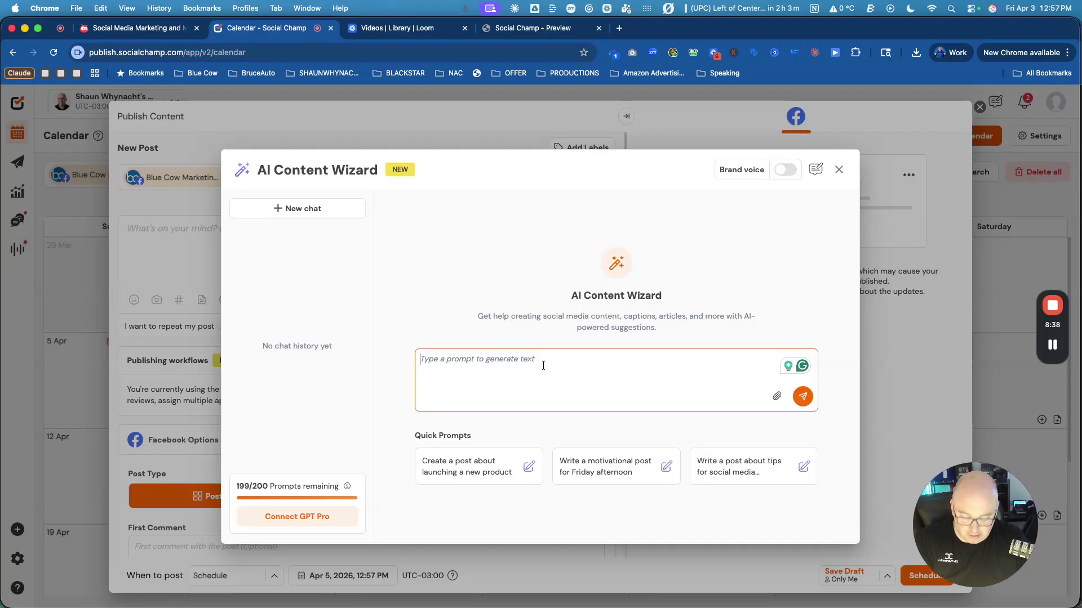
# Ask the wizard for a funny Blue Cow Marketing Facebook post for Easter Sunday.
pyautogui.write('Write me')
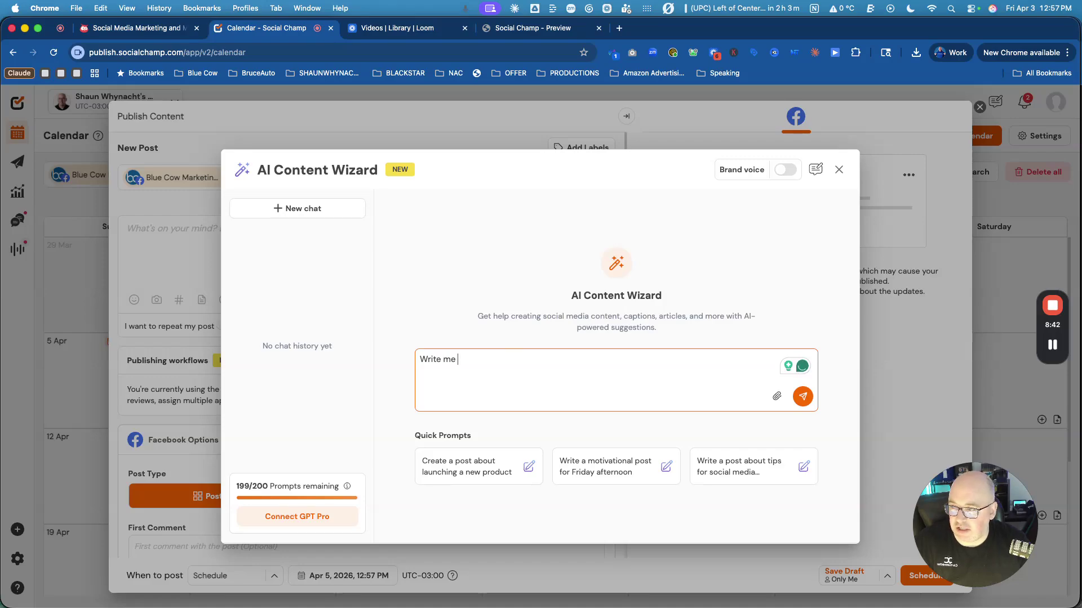
pyautogui.press('super+Tab')
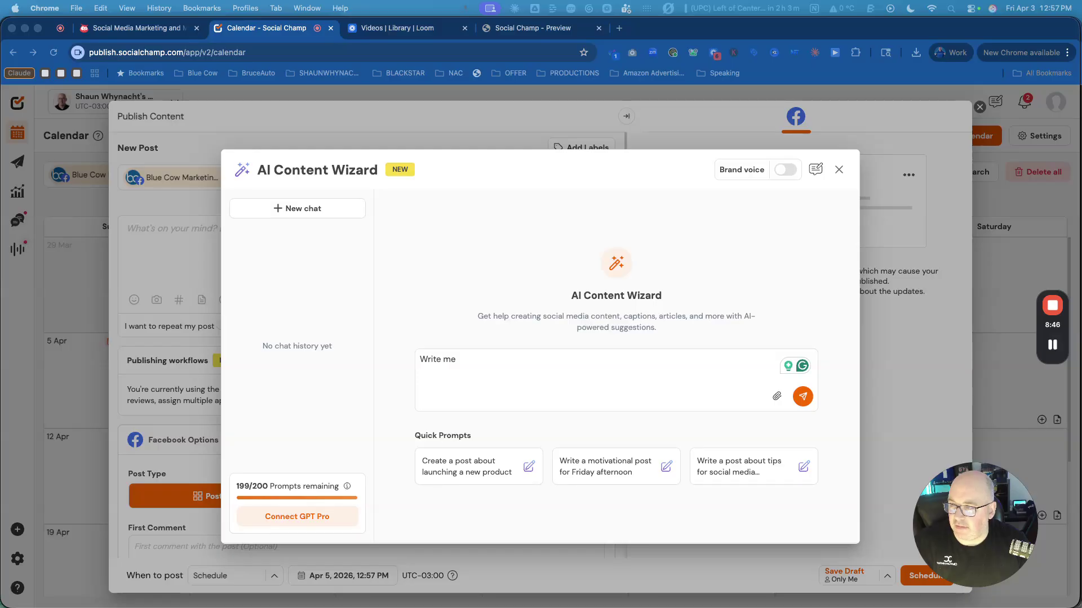
pyautogui.click(478, 356)
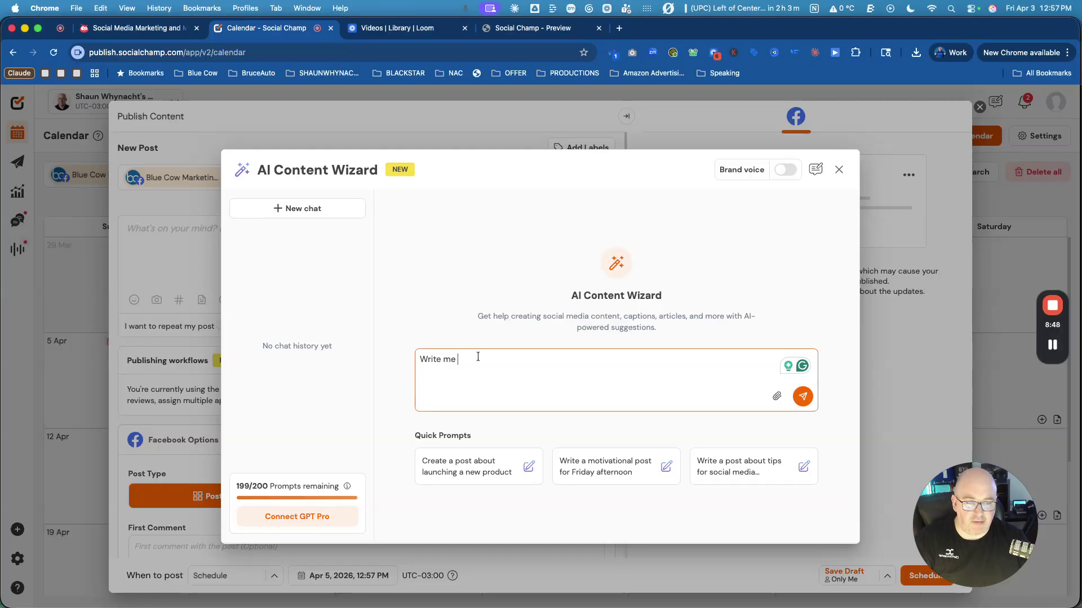
pyautogui.write('a link')
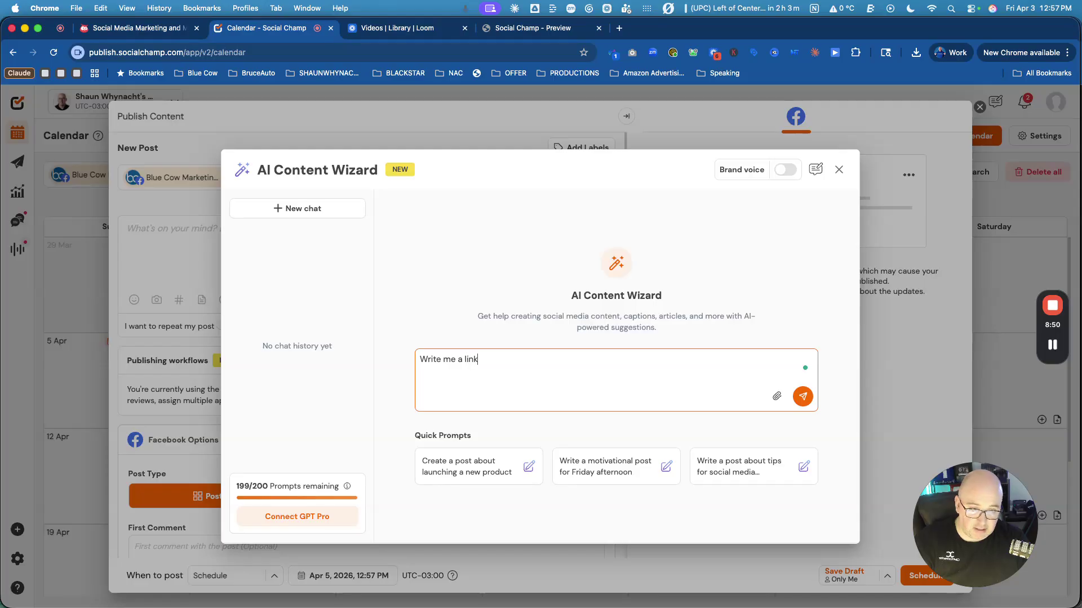
pyautogui.press('BackSpace')
pyautogui.press('BackSpace')
pyautogui.press('BackSpace')
pyautogui.press('BackSpace')
pyautogui.write('facebook post from')
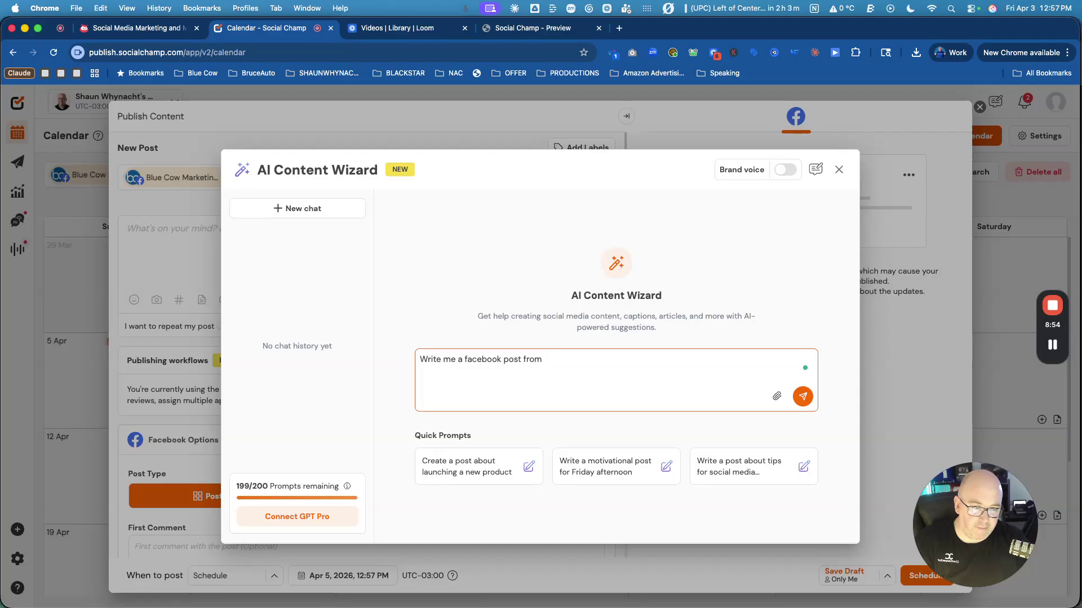
pyautogui.write(' our Blue Cow Mar')
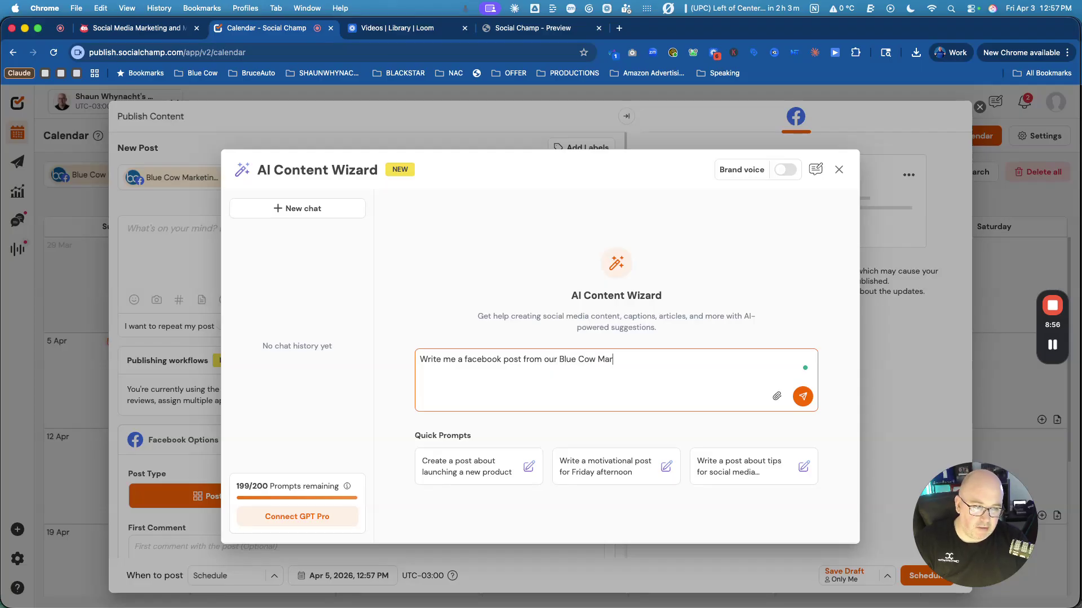
pyautogui.write('keting page to ')
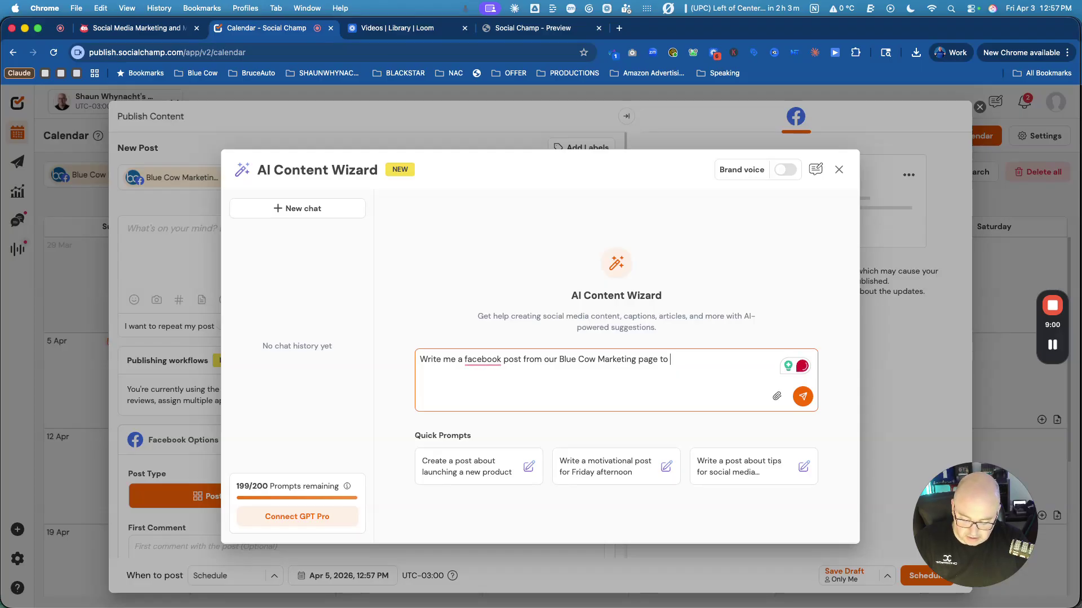
pyautogui.write('be an ')
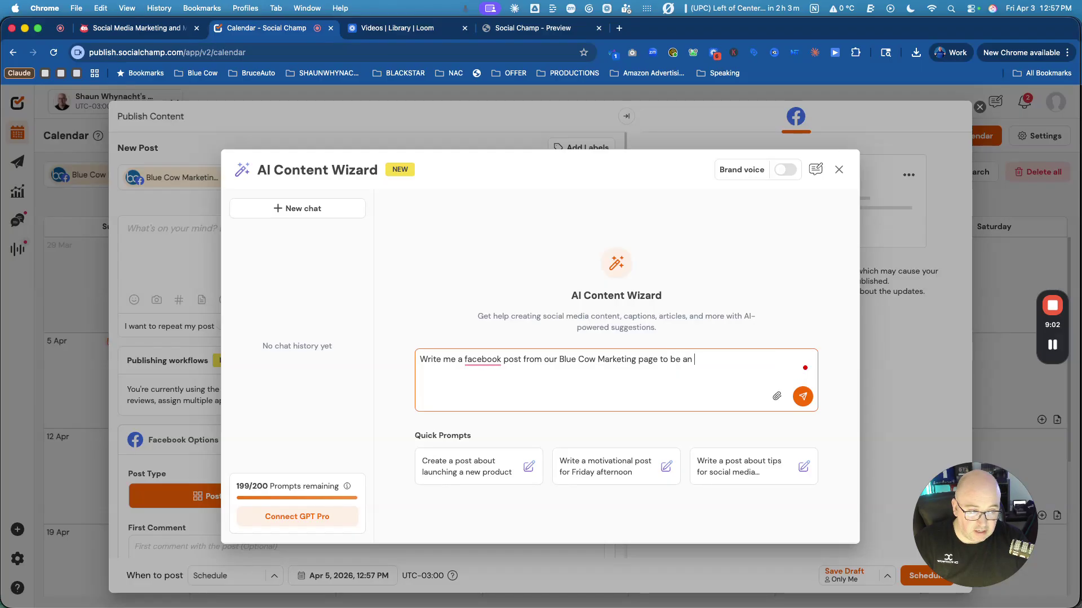
pyautogui.write('Easter Sunday')
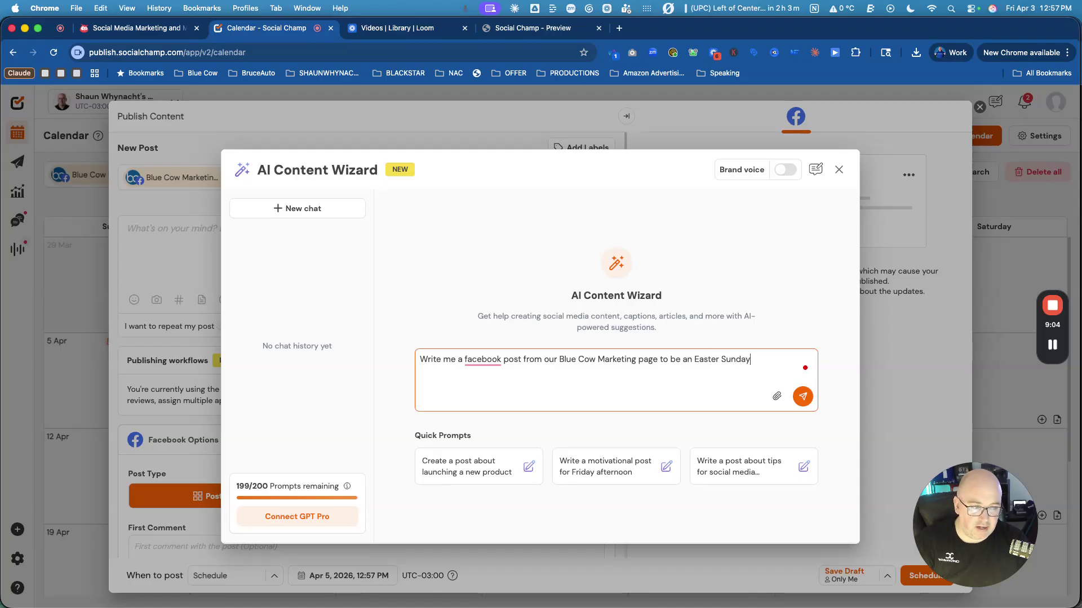
pyautogui.write(' post.')
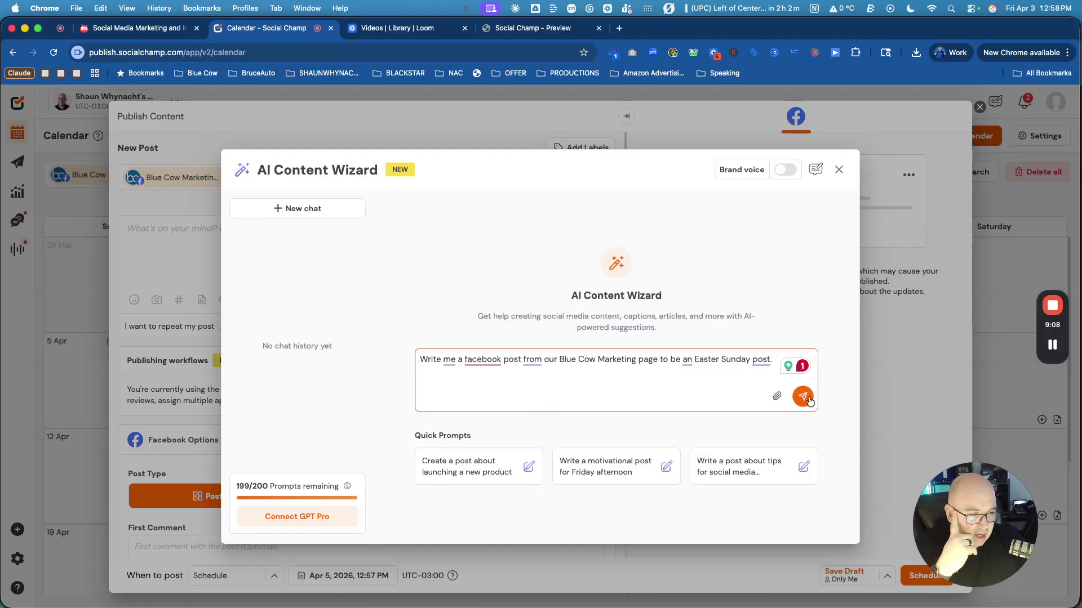
pyautogui.write('  Mak')
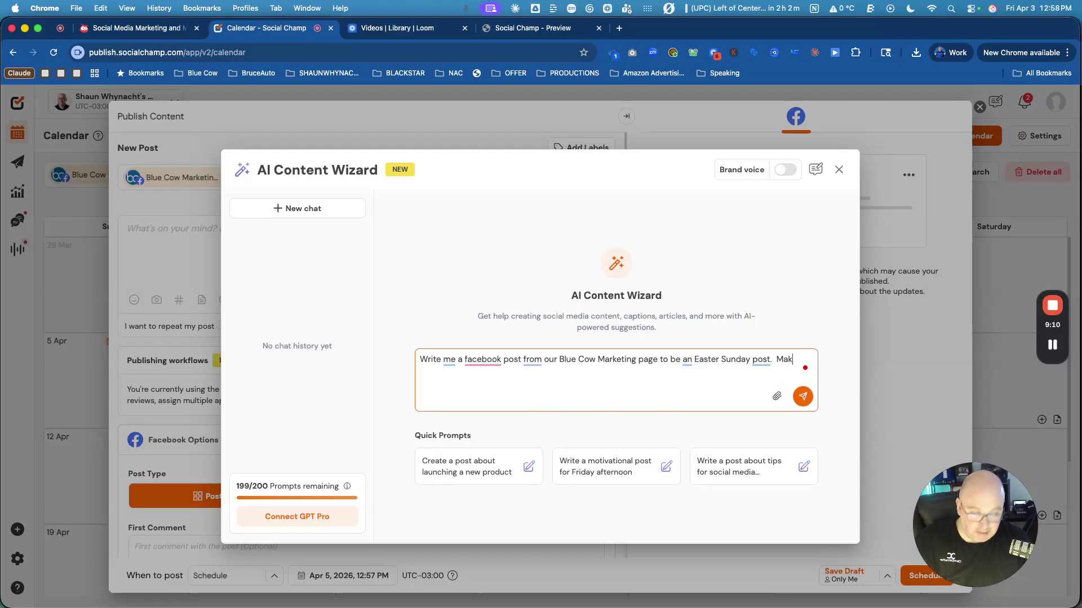
pyautogui.write('e it funny.')
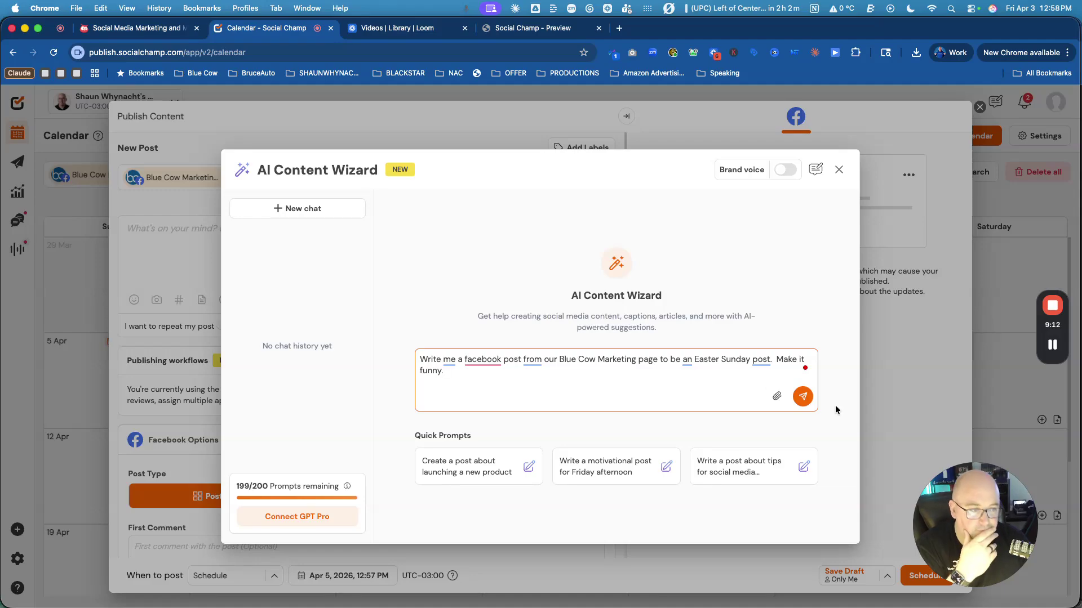
pyautogui.click(802, 397)
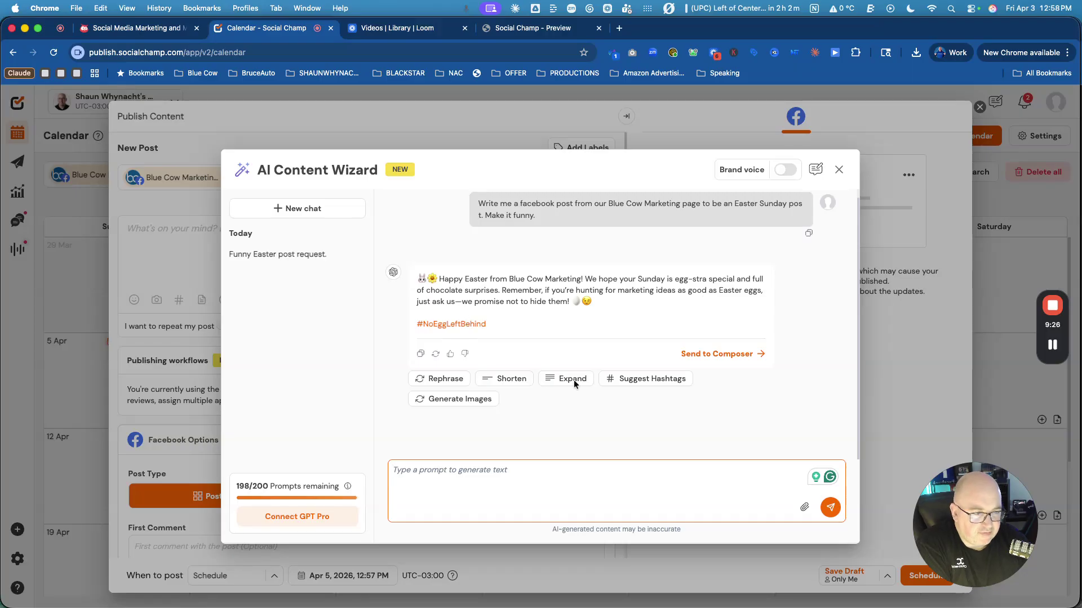
# Generate AI images and attach the blue cow among flowers and eggs to the post.
pyautogui.click(452, 401)
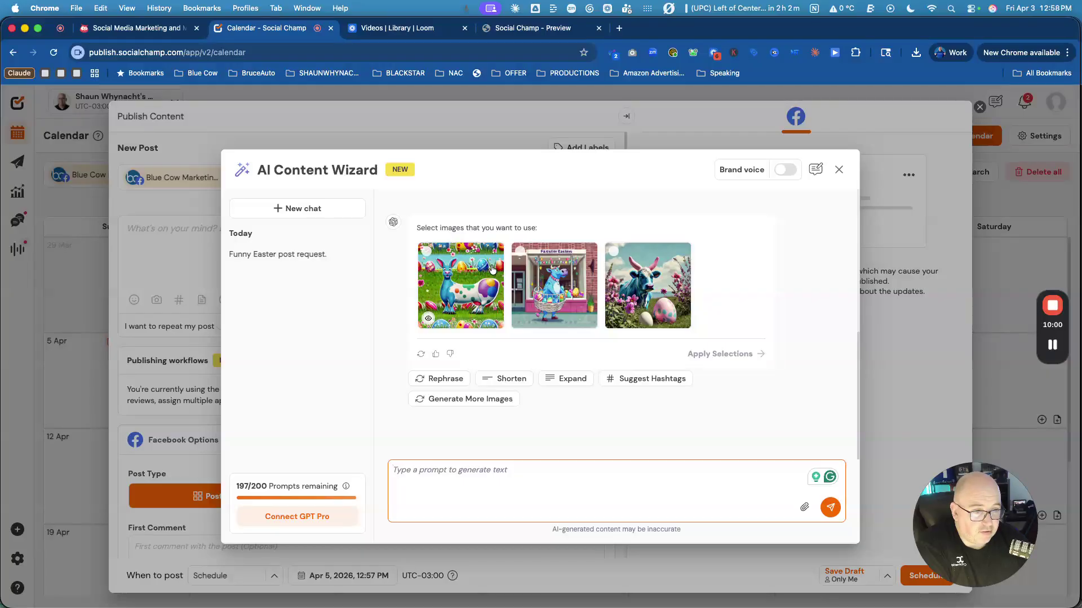
pyautogui.scroll(3, 467, 217)
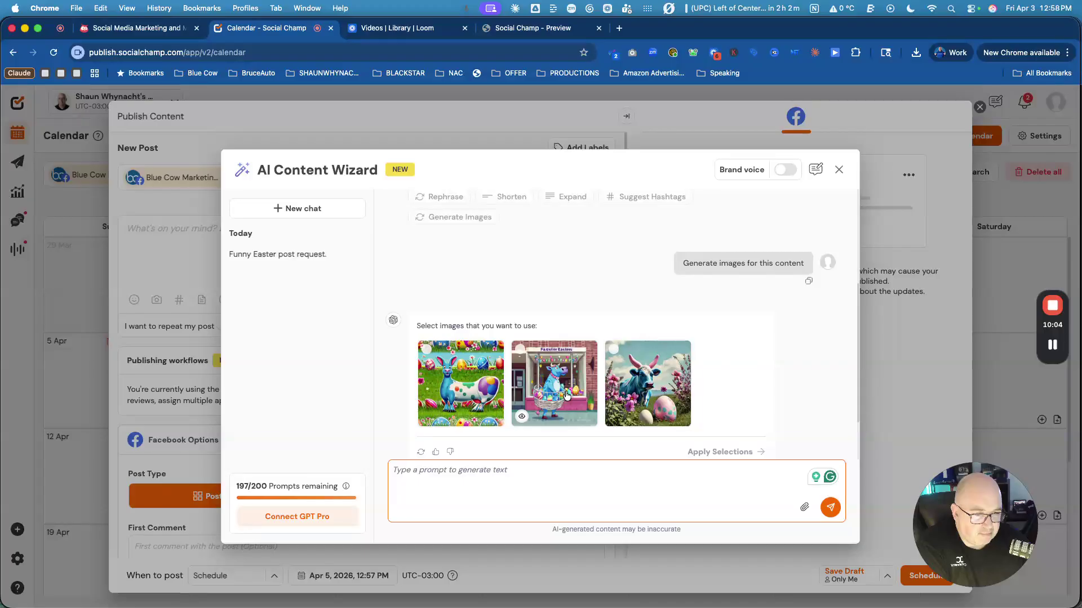
pyautogui.click(643, 374)
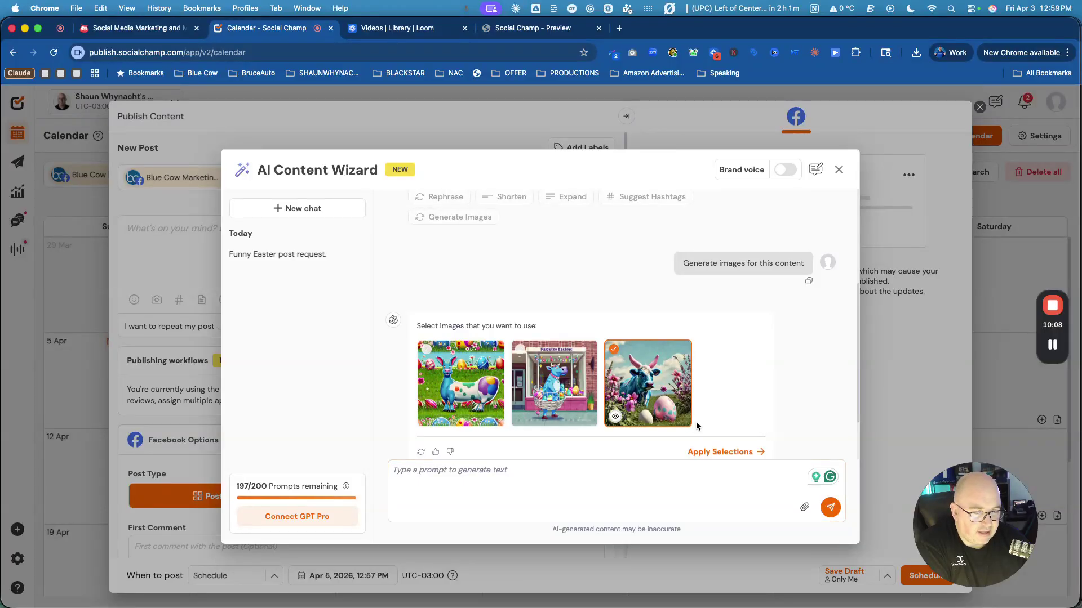
pyautogui.click(726, 452)
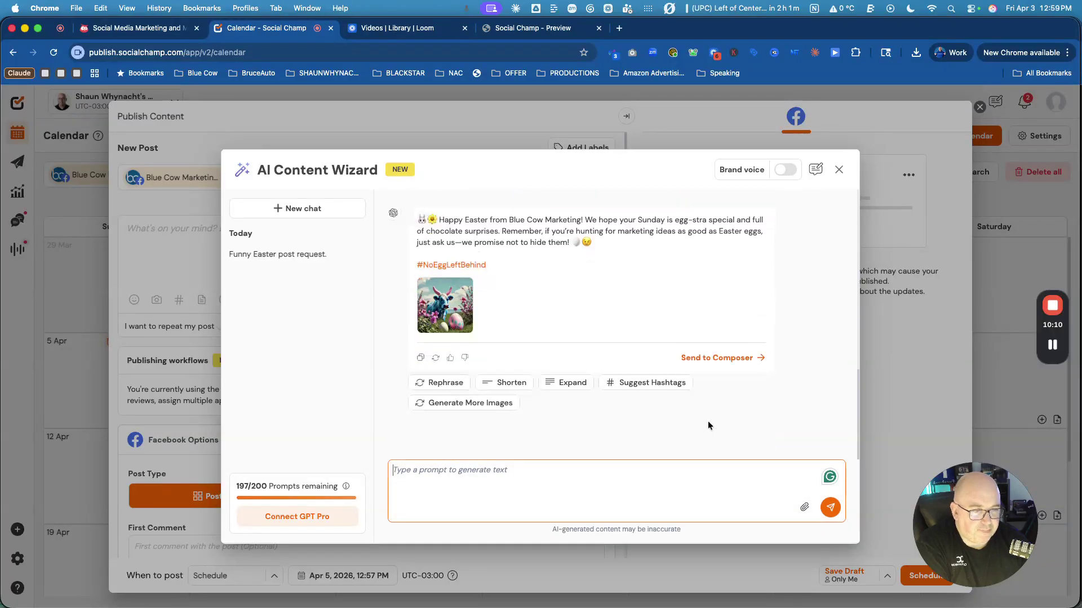
# Send the finished Easter post and its image to the composer.
pyautogui.scroll(2, 529, 271)
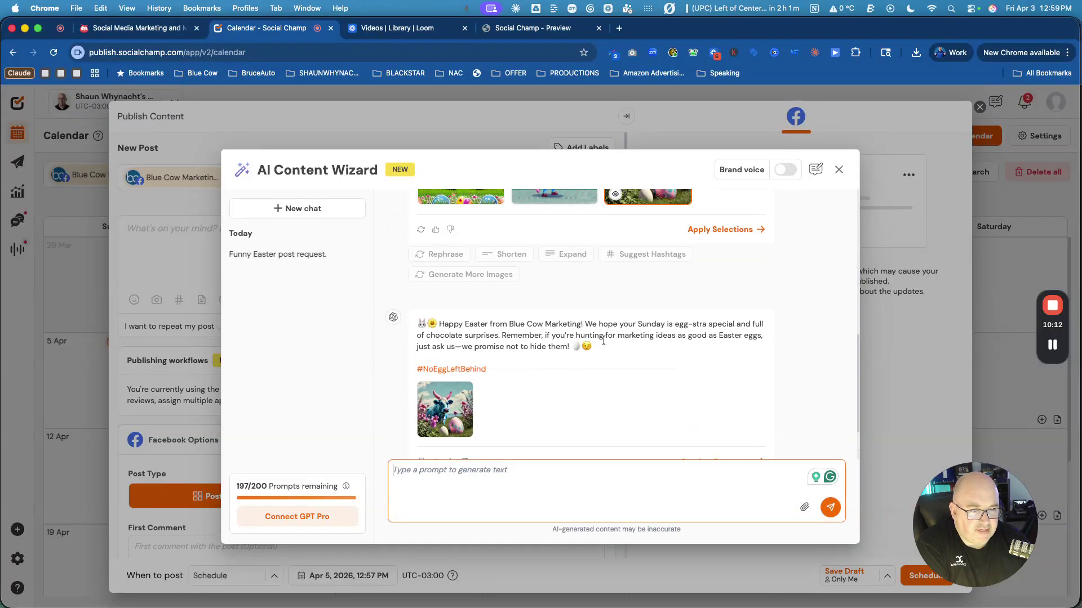
pyautogui.scroll(9, 628, 356)
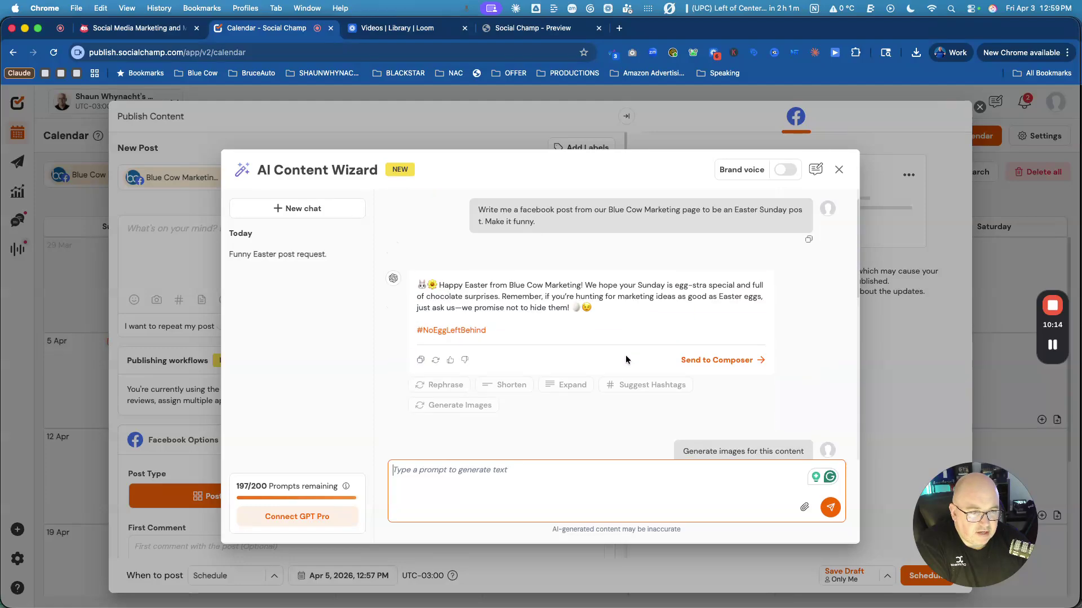
pyautogui.scroll(-10, 624, 354)
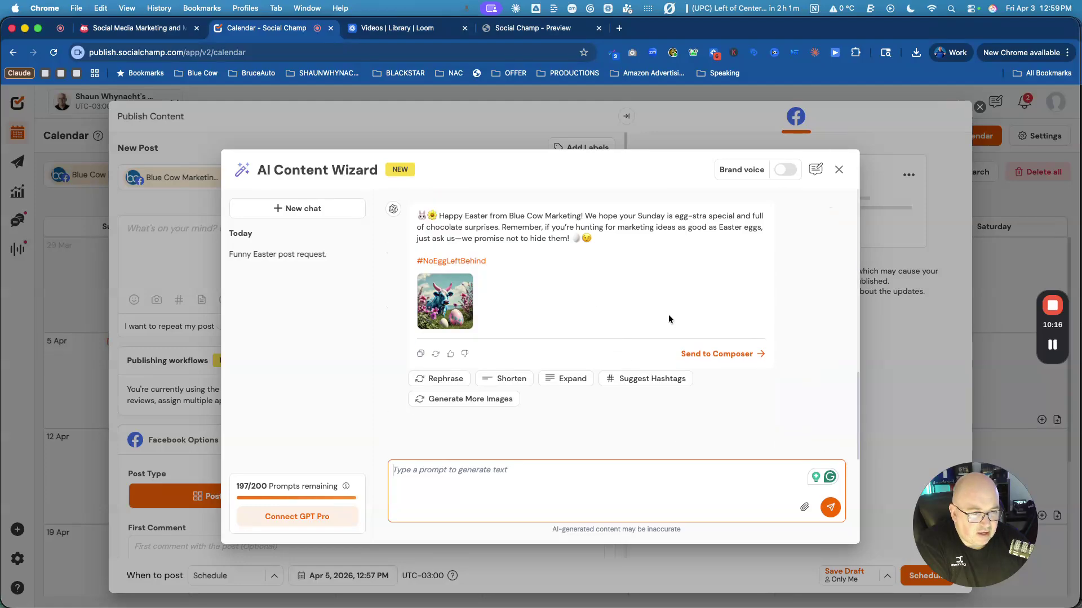
pyautogui.click(727, 354)
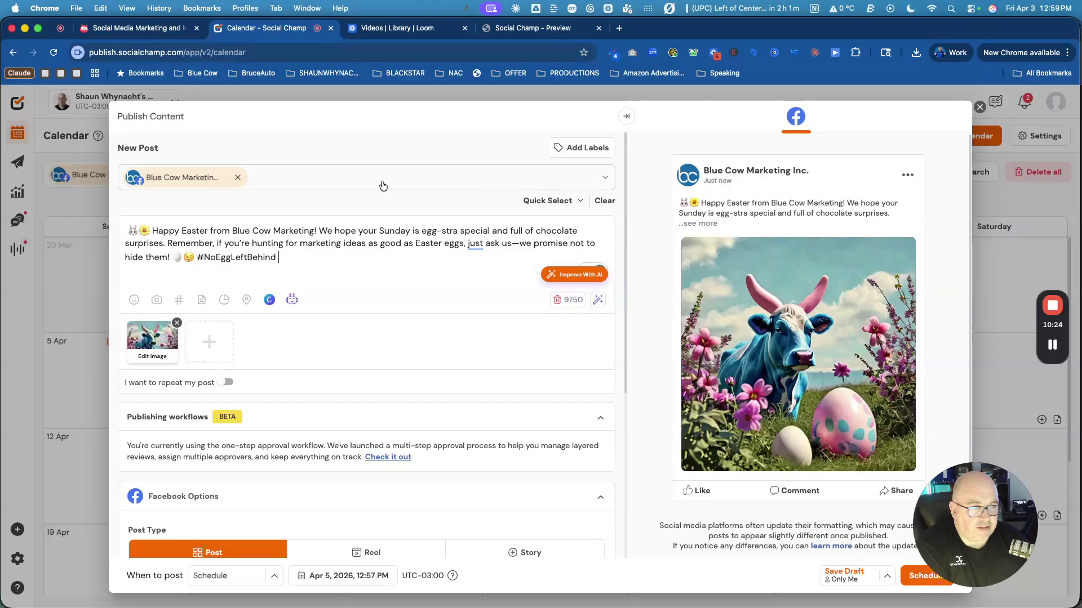
# Add the Instagram Professional account as a second destination for the Easter post.
pyautogui.click(290, 174)
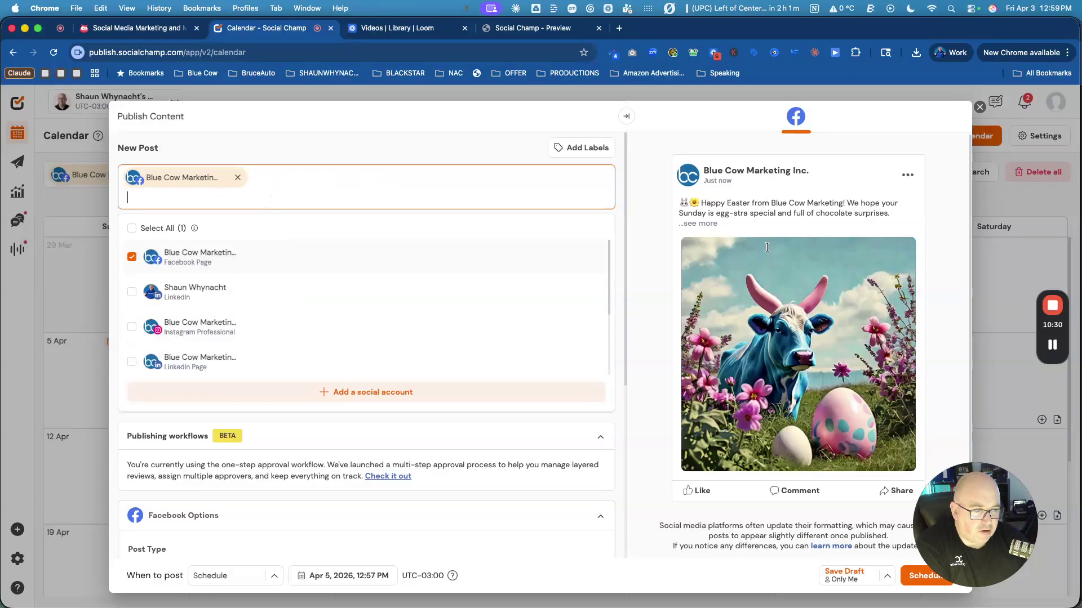
pyautogui.click(180, 327)
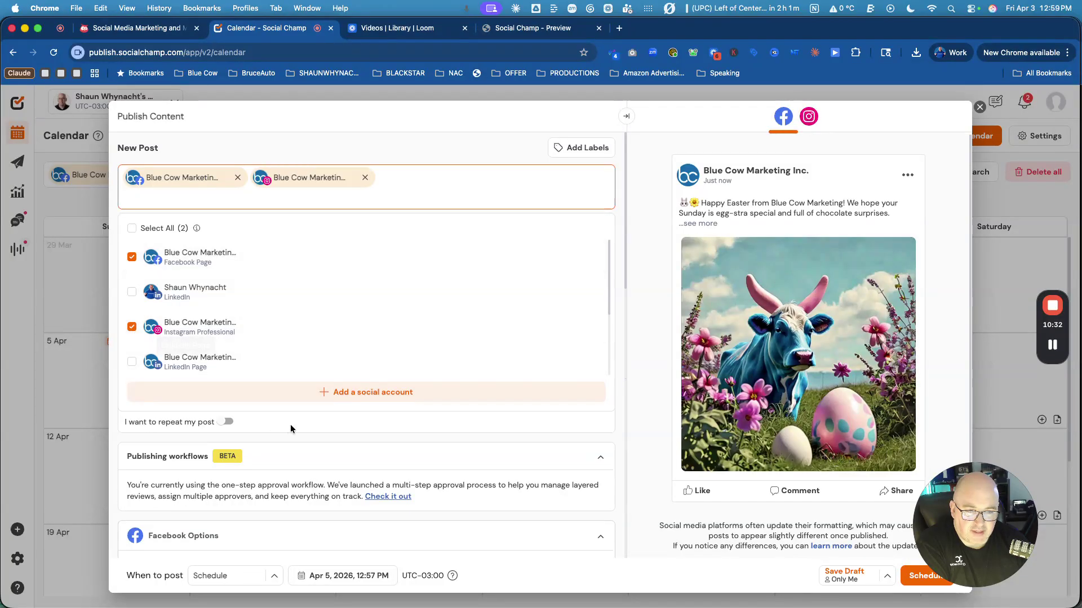
pyautogui.scroll(-5, 602, 437)
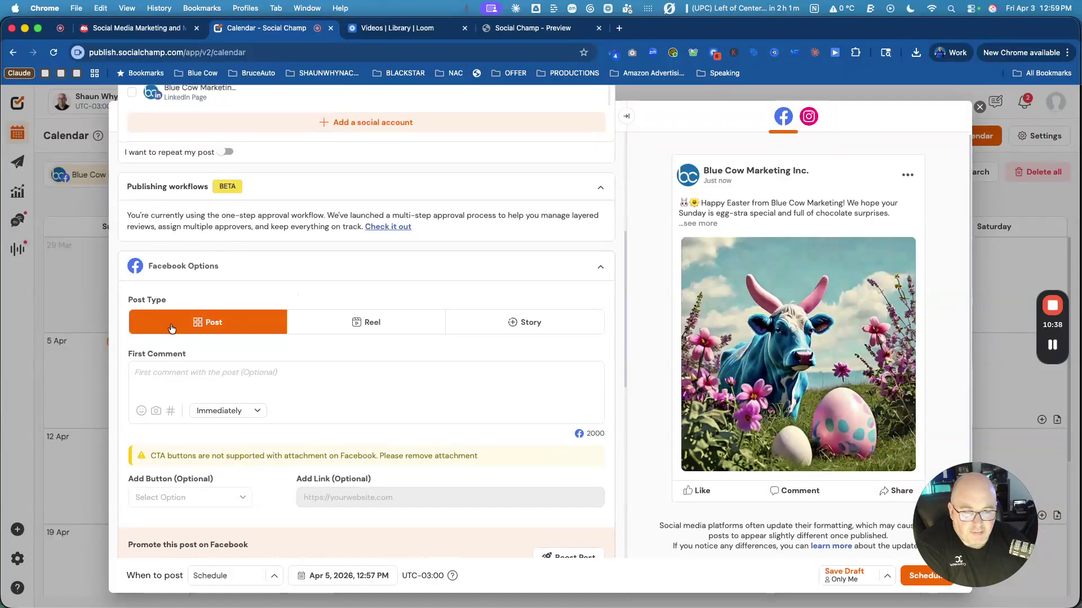
# Review the Facebook first-comment and Instagram feed post options.
pyautogui.click(215, 379)
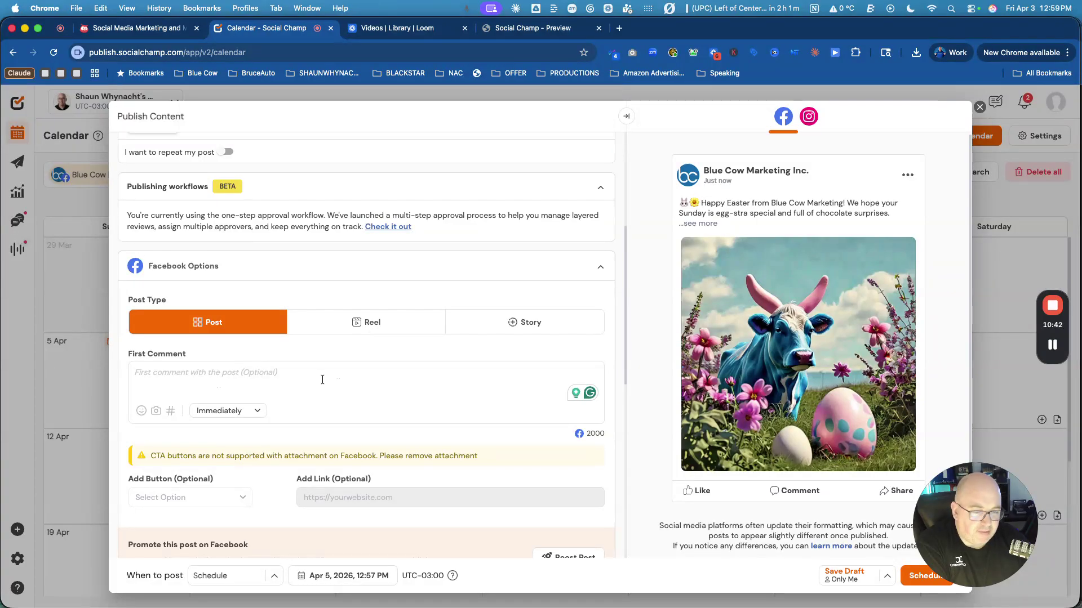
pyautogui.scroll(-5, 323, 379)
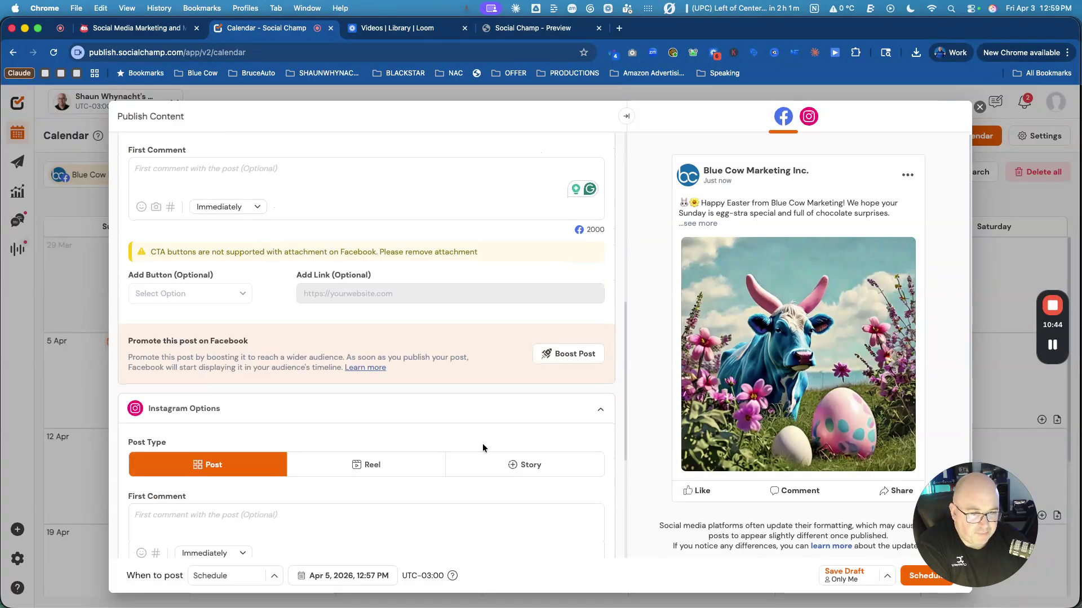
pyautogui.scroll(-2, 482, 444)
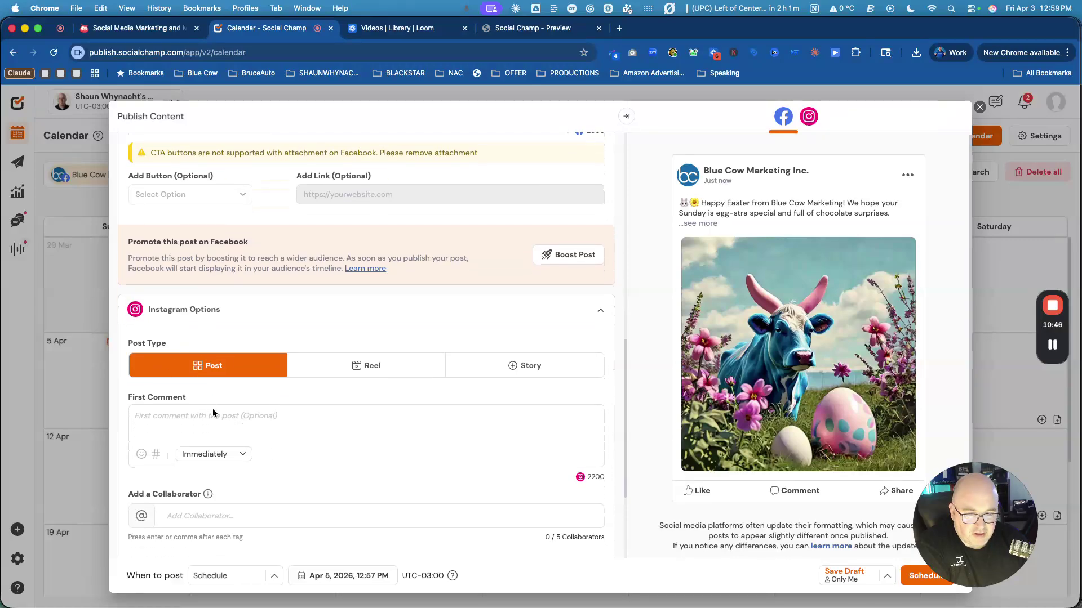
pyautogui.scroll(-4, 213, 413)
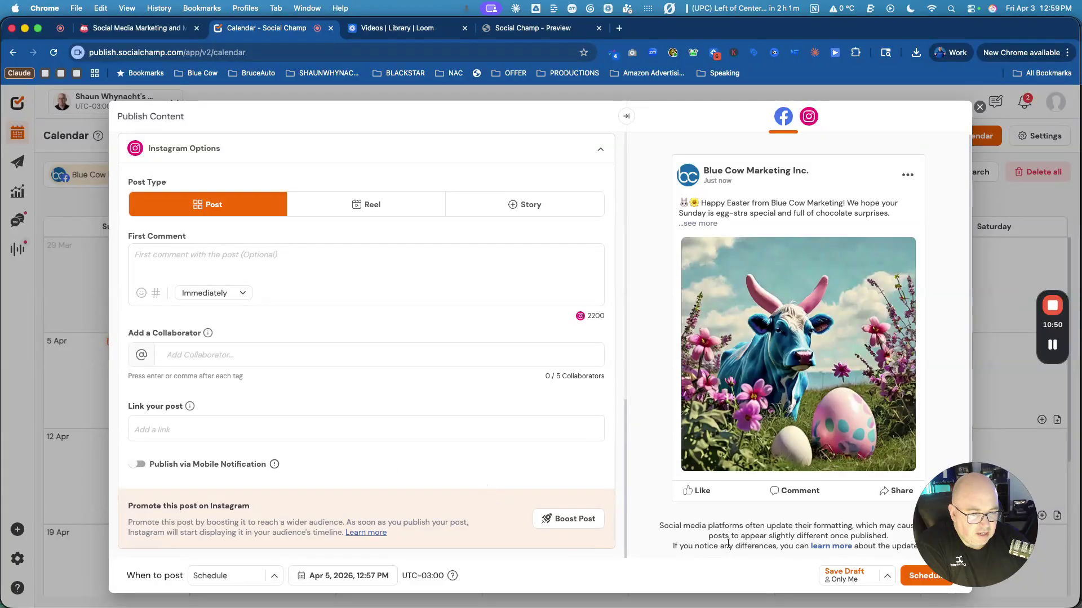
pyautogui.moveTo(955, 525); pyautogui.dragTo(981, 468)
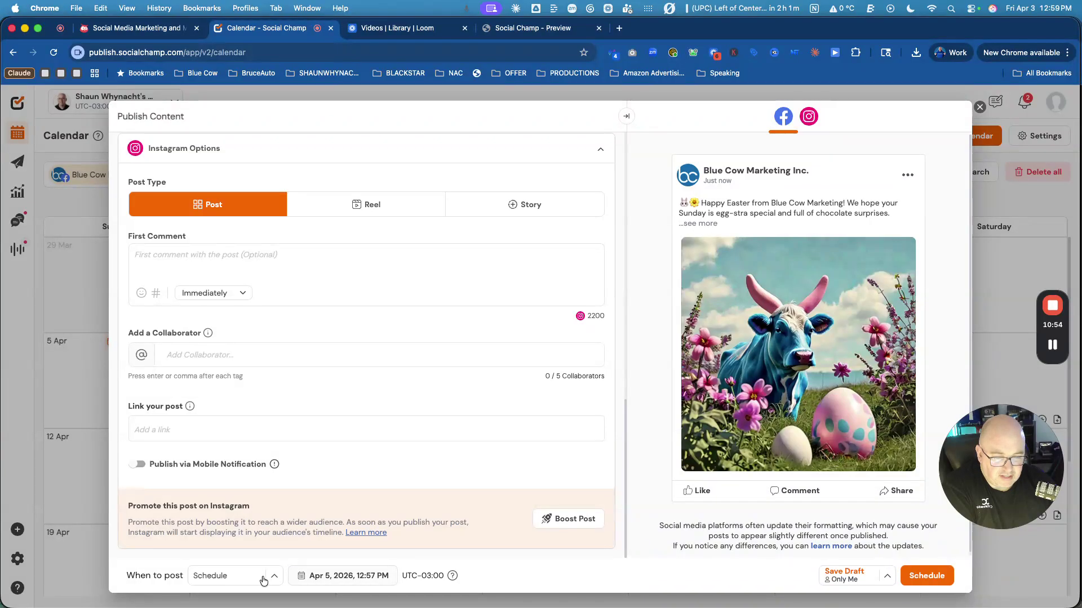
# Open the post's date picker and set the posting hour to 8 PM.
pyautogui.click(363, 579)
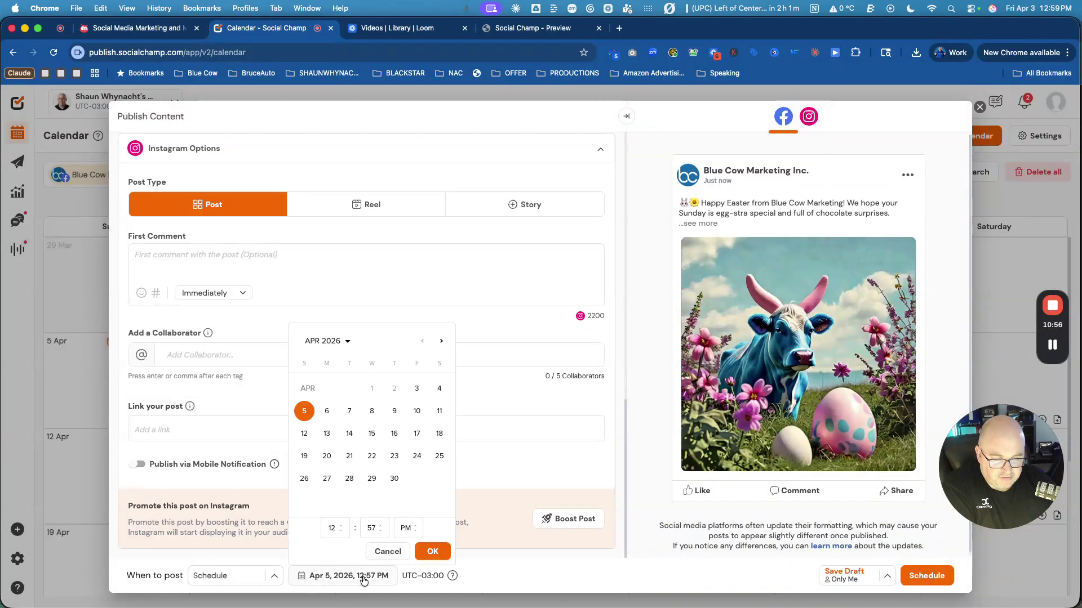
pyautogui.click(367, 528)
pyautogui.click(405, 527)
pyautogui.click(370, 527)
pyautogui.click(333, 528)
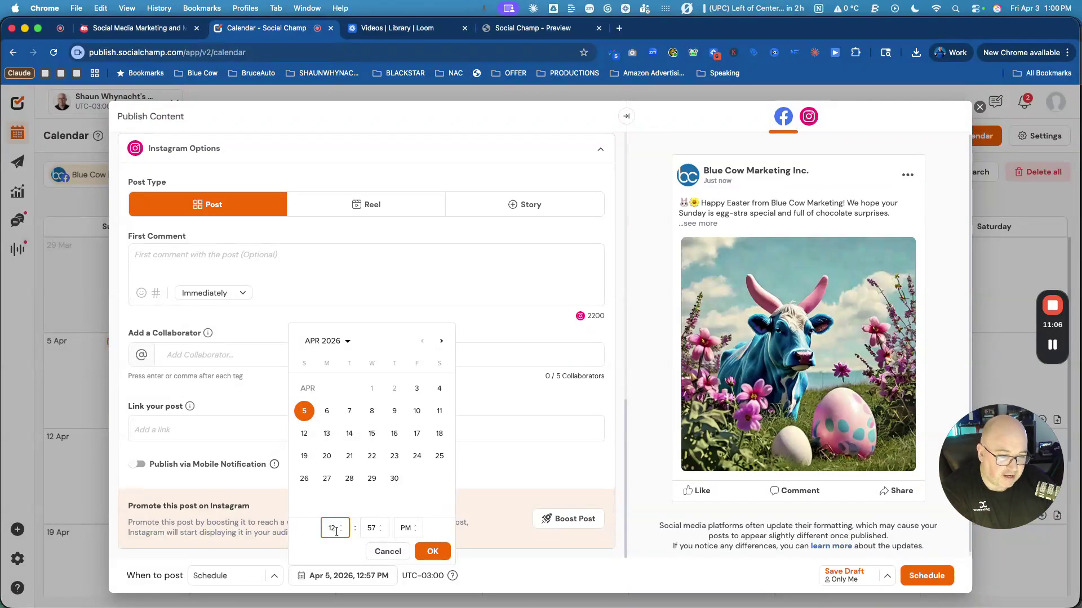
pyautogui.click(363, 529)
pyautogui.click(335, 528)
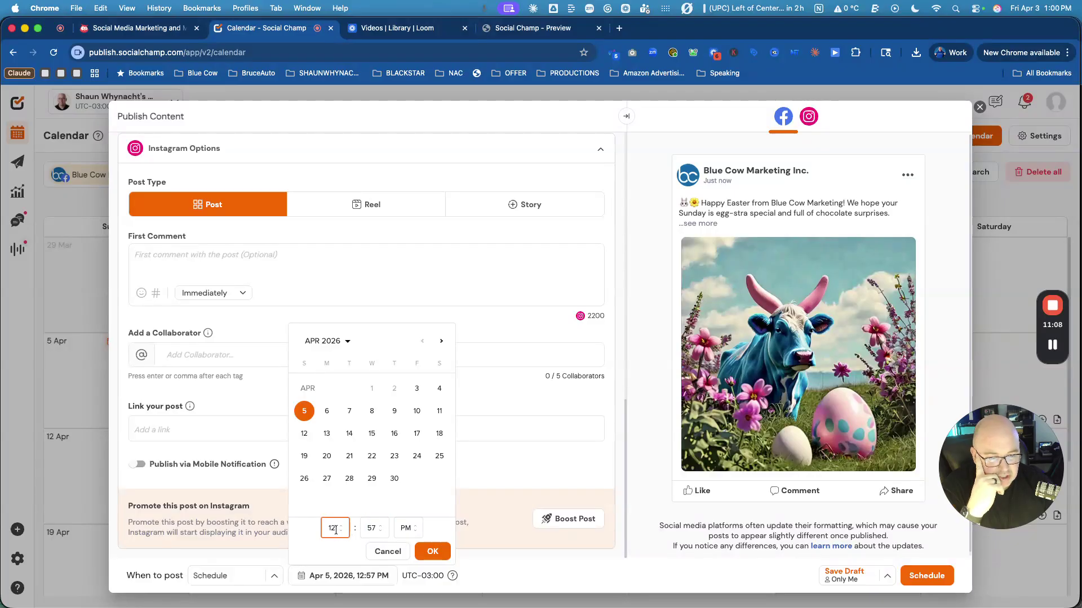
pyautogui.click(341, 528)
pyautogui.click(341, 531)
pyautogui.click(341, 531)
pyautogui.click(341, 531)
pyautogui.click(341, 532)
pyautogui.click(341, 532)
pyautogui.click(341, 531)
pyautogui.click(341, 531)
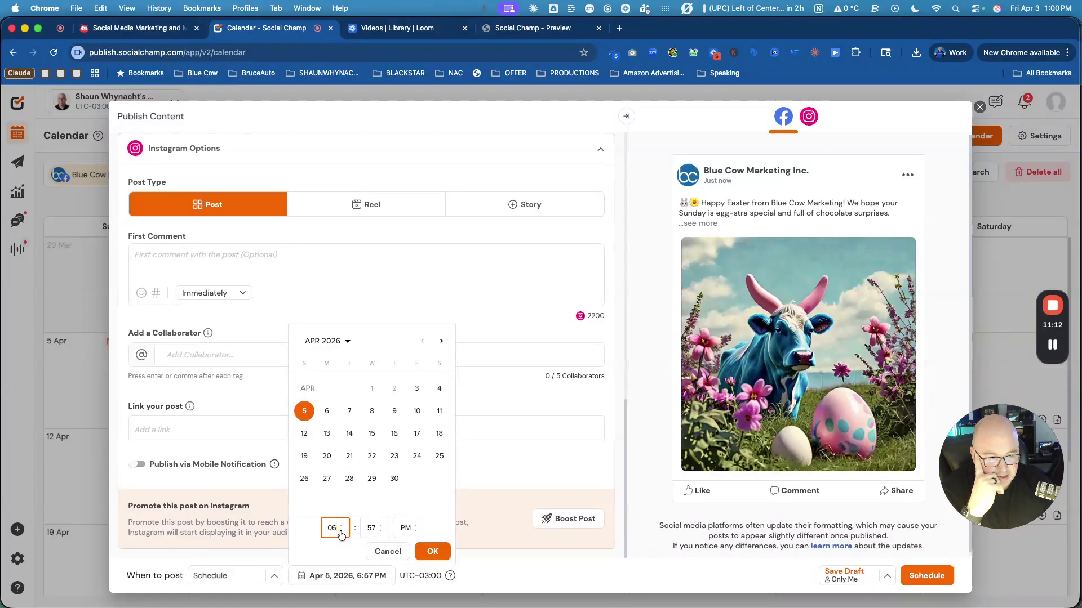
pyautogui.click(341, 526)
pyautogui.click(341, 526)
# Lower the minutes to 46 and schedule the Easter post for Apr 5, 2026, 8:46 PM.
pyautogui.click(380, 532)
pyautogui.click(380, 532)
pyautogui.click(380, 531)
pyautogui.click(381, 532)
pyautogui.click(380, 531)
pyautogui.click(380, 531)
pyautogui.click(381, 531)
pyautogui.click(380, 531)
pyautogui.click(380, 532)
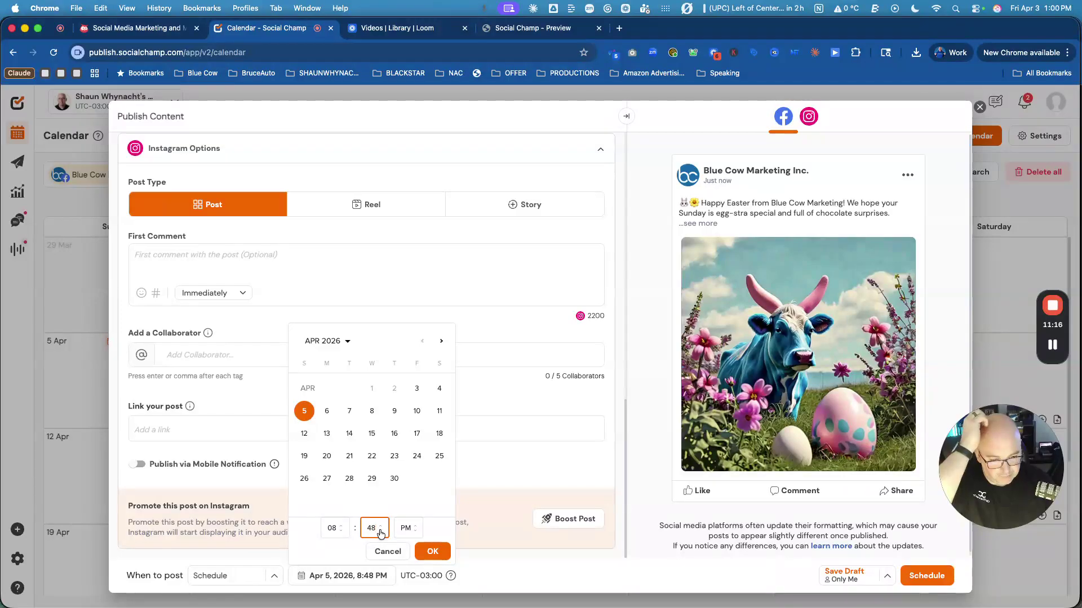
pyautogui.click(380, 532)
pyautogui.click(380, 532)
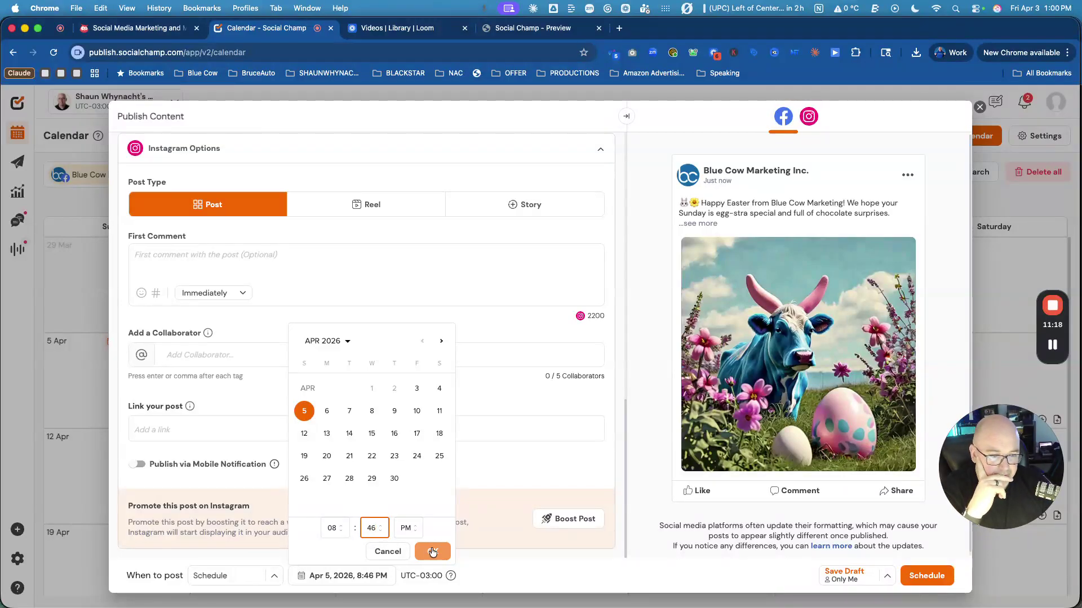
pyautogui.click(432, 551)
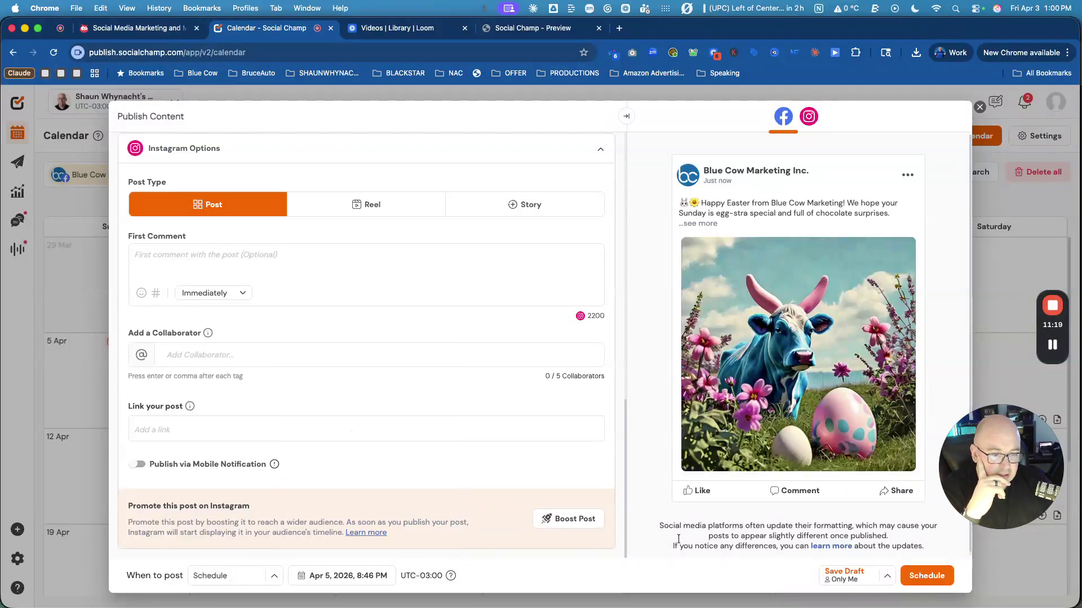
pyautogui.click(927, 575)
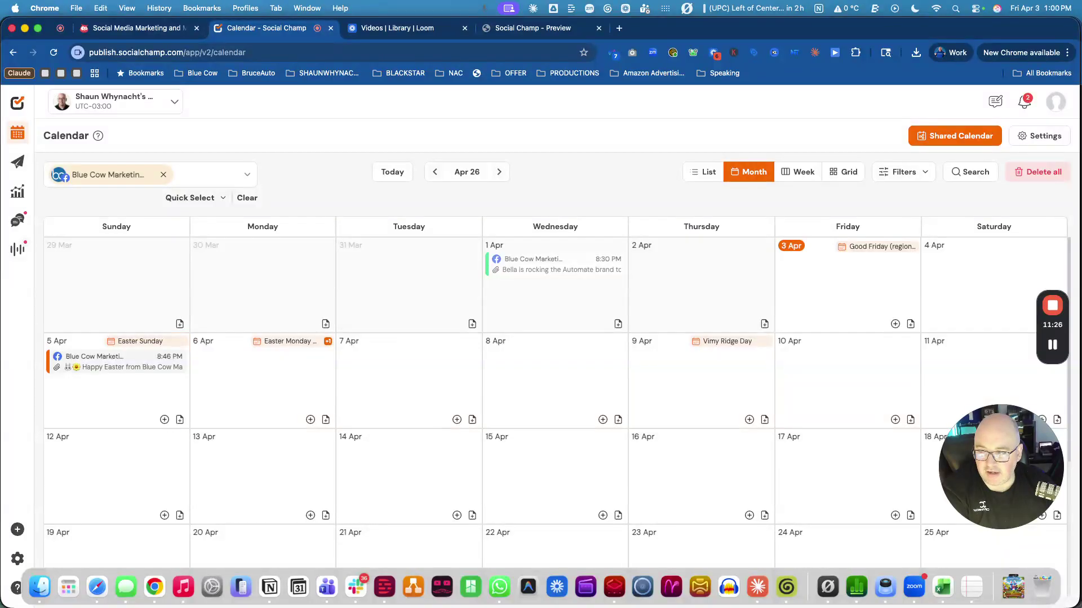
pyautogui.click(154, 394)
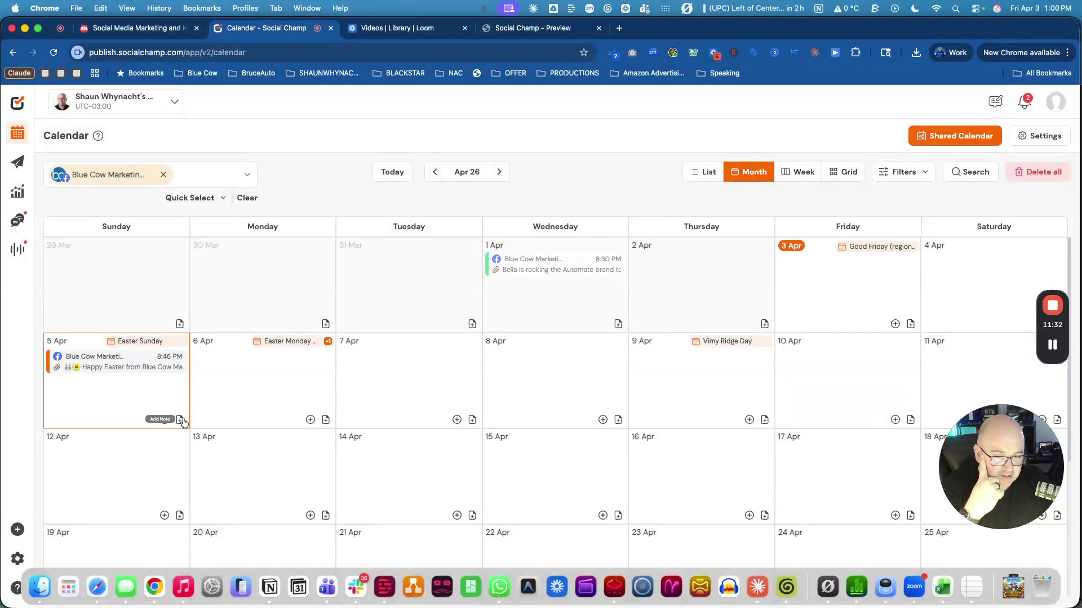
# Start another new post on 5 Apr, briefly opening and closing the AI Content Wizard.
pyautogui.click(165, 421)
pyautogui.click(226, 242)
pyautogui.click(291, 299)
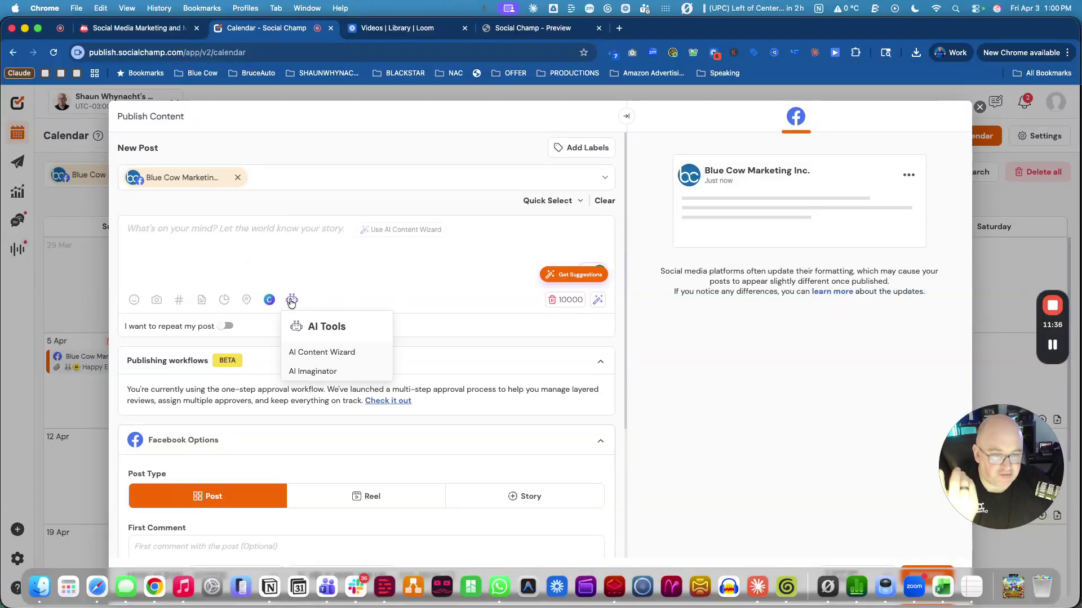
pyautogui.click(320, 354)
pyautogui.write('Now let')
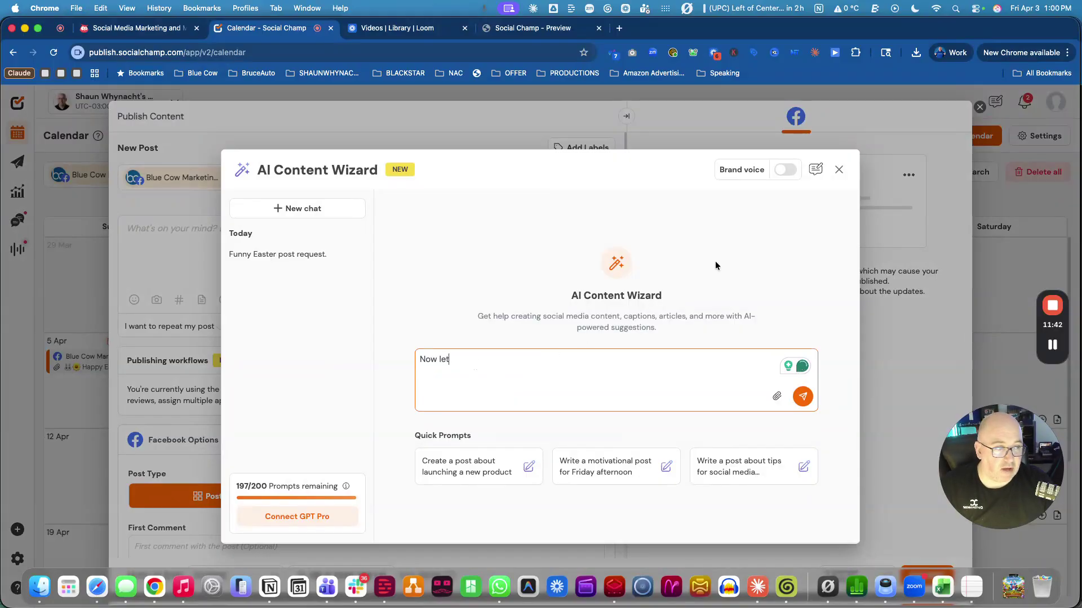
pyautogui.click(839, 170)
# Swap the Blue Cow account for the personal LinkedIn account and reopen the AI Content Wizard.
pyautogui.click(237, 179)
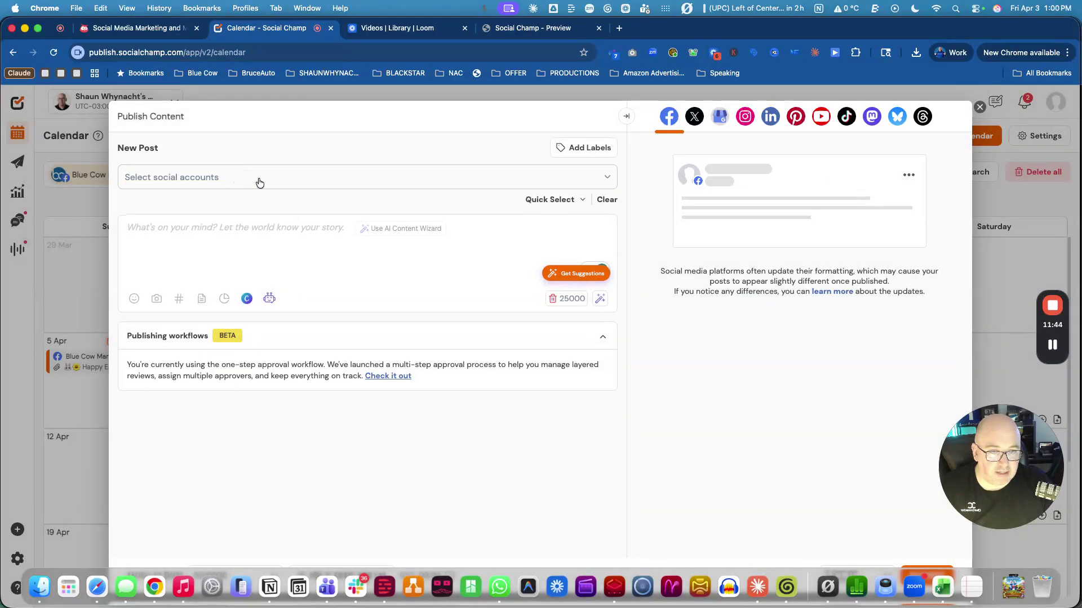
pyautogui.click(258, 181)
pyautogui.click(182, 269)
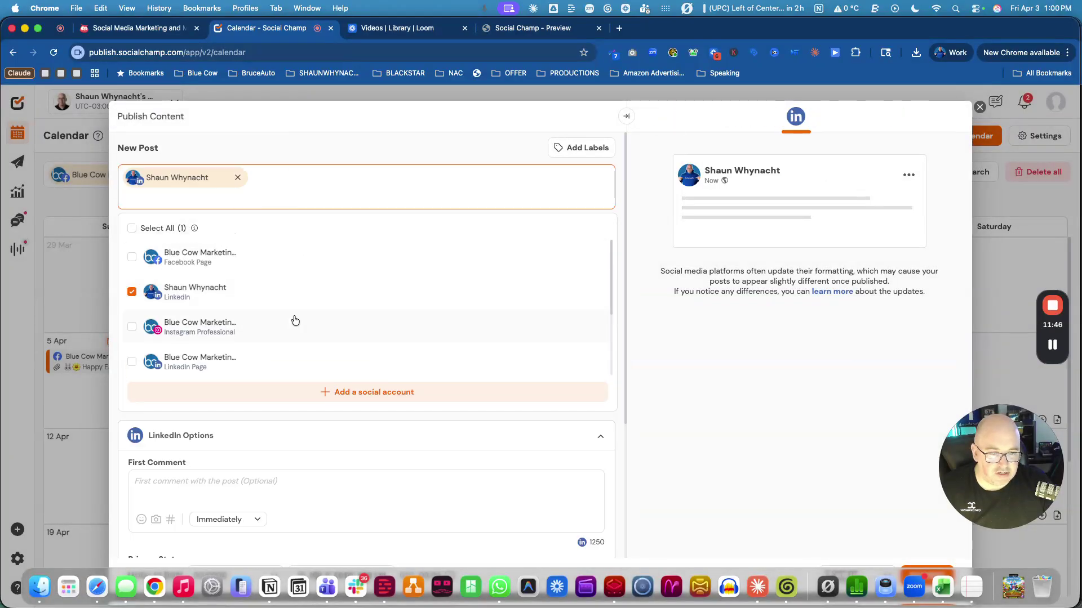
pyautogui.click(308, 150)
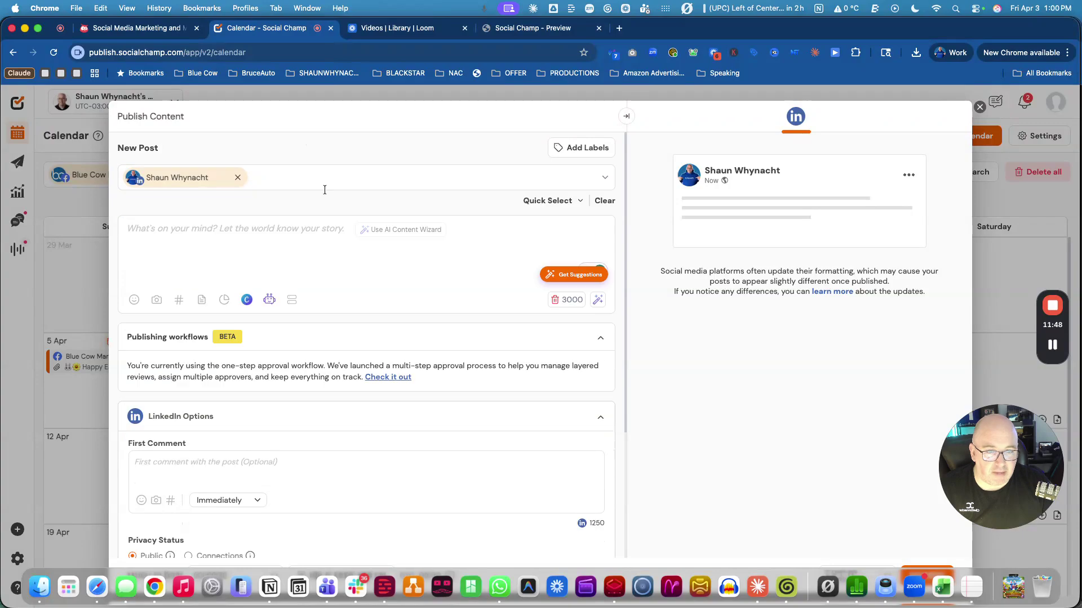
pyautogui.click(269, 299)
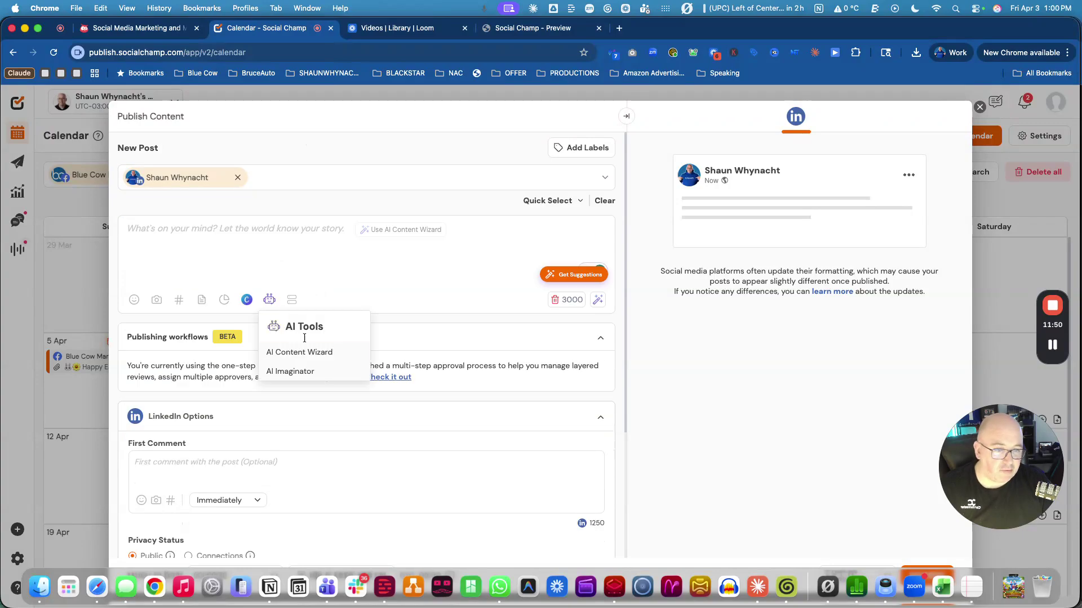
pyautogui.click(300, 353)
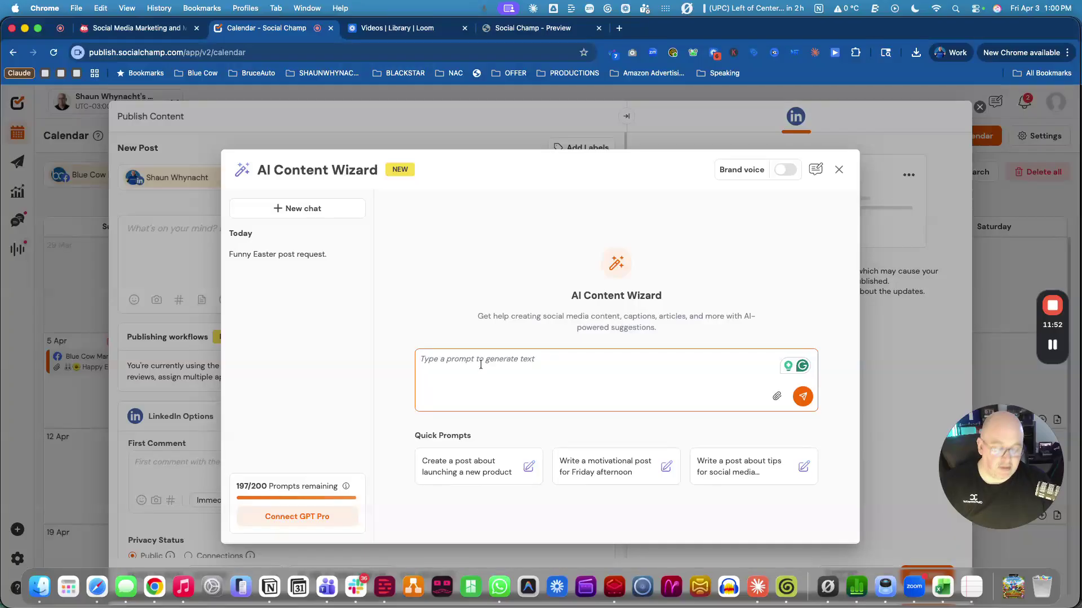
# Prompt for a fun, emoji-free personal LinkedIn Easter Sunday post that starts with a question.
pyautogui.write('Le')
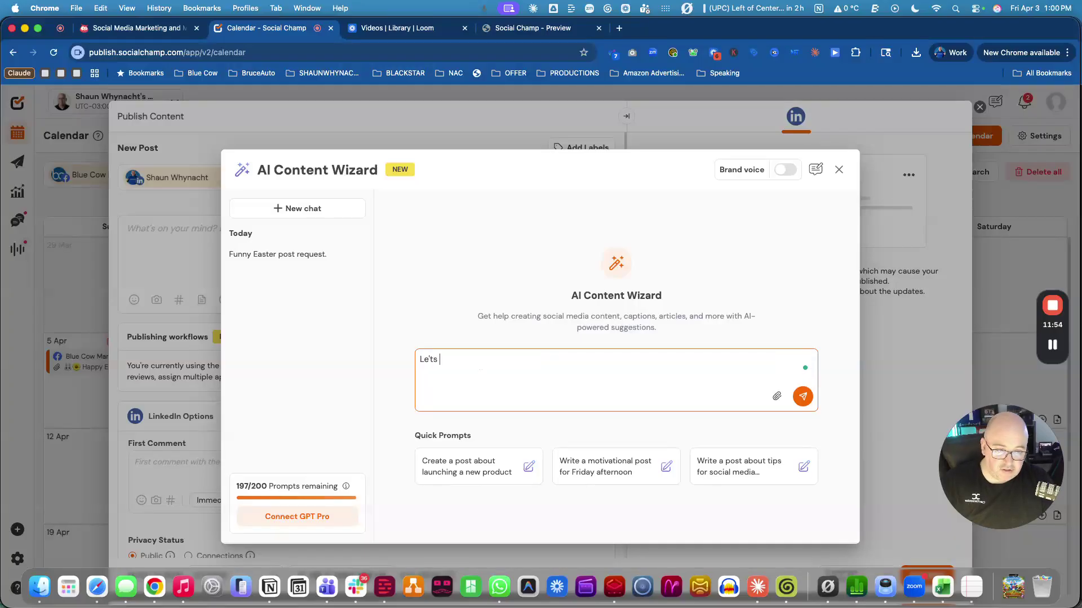
pyautogui.write("t's do a ")
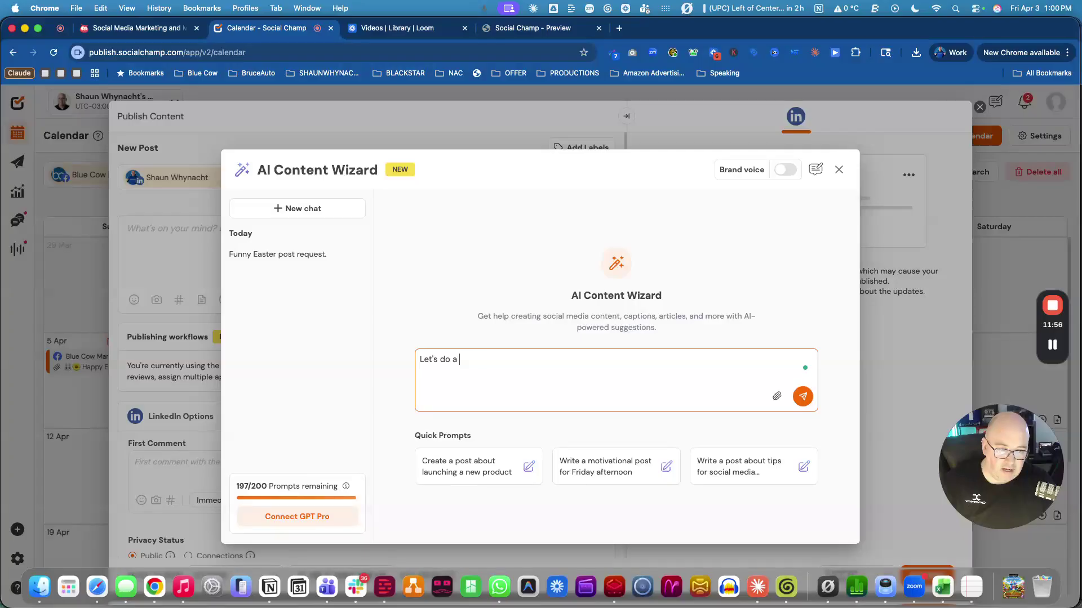
pyautogui.write('personal LinkedIn ')
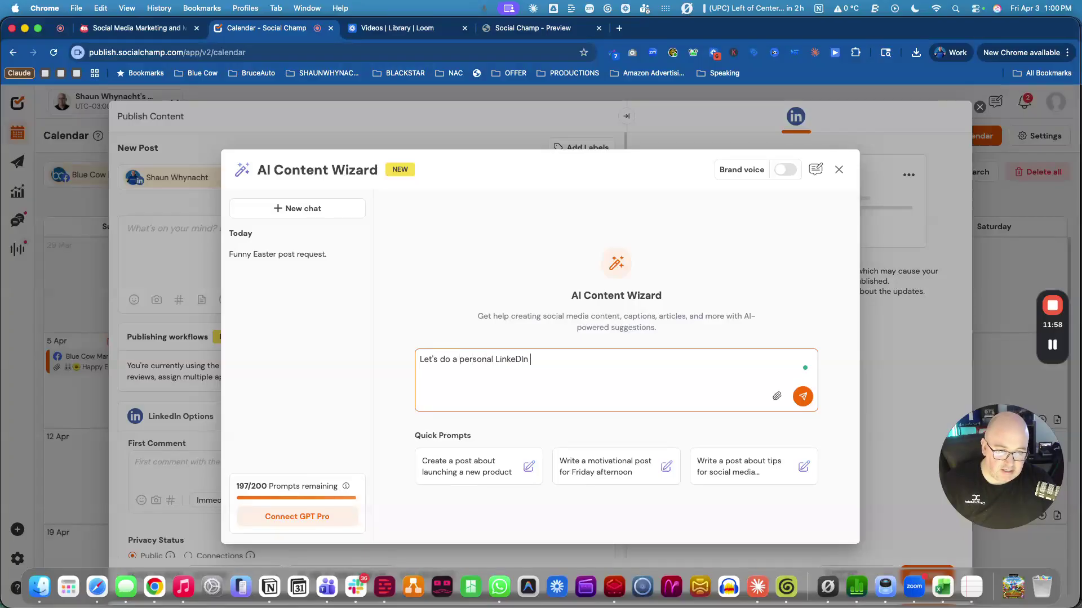
pyautogui.write('Post')
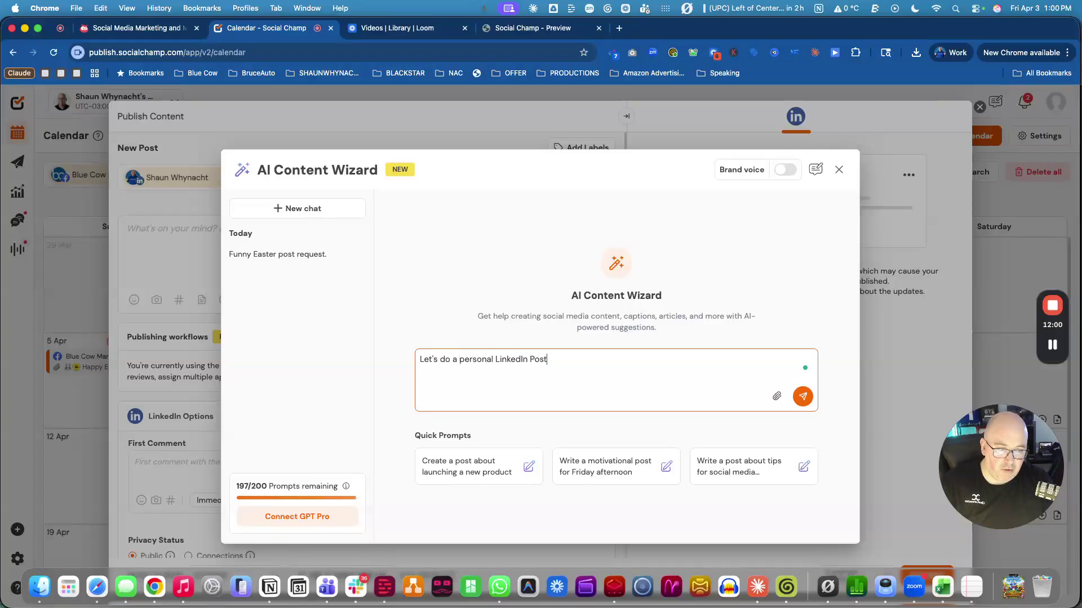
pyautogui.write(' for my personal LinkeD')
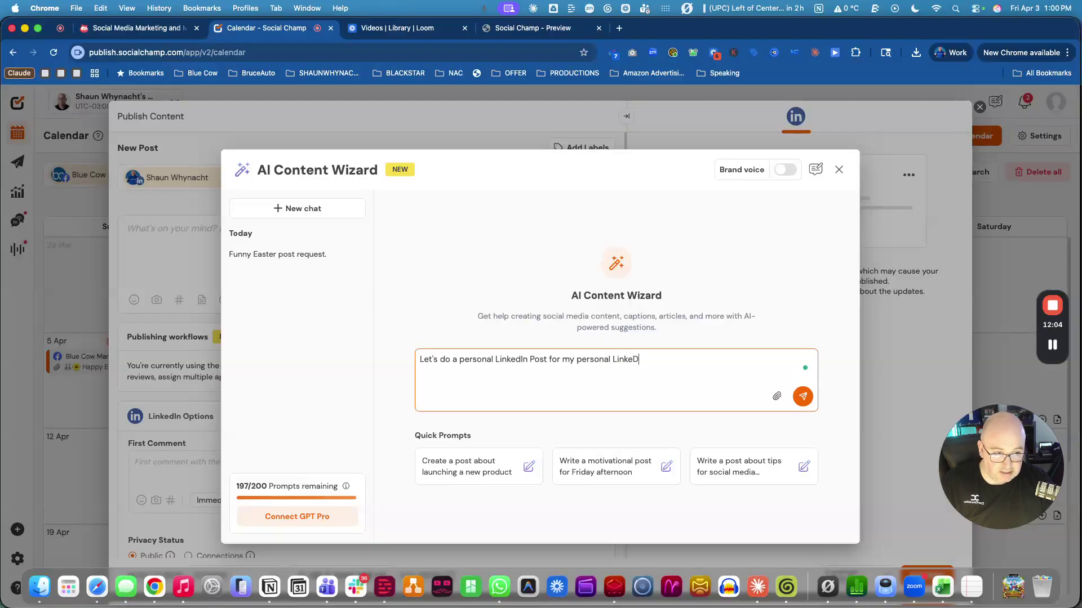
pyautogui.press('BackSpace')
pyautogui.press('BackSpace')
pyautogui.press('BackSpace')
pyautogui.write('in')
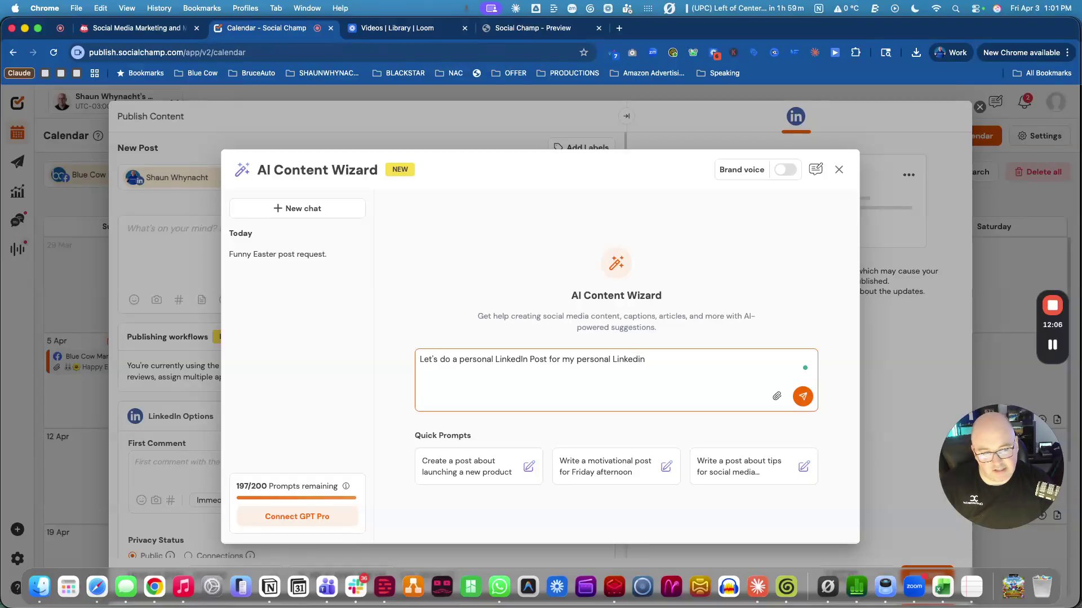
pyautogui.write('. T')
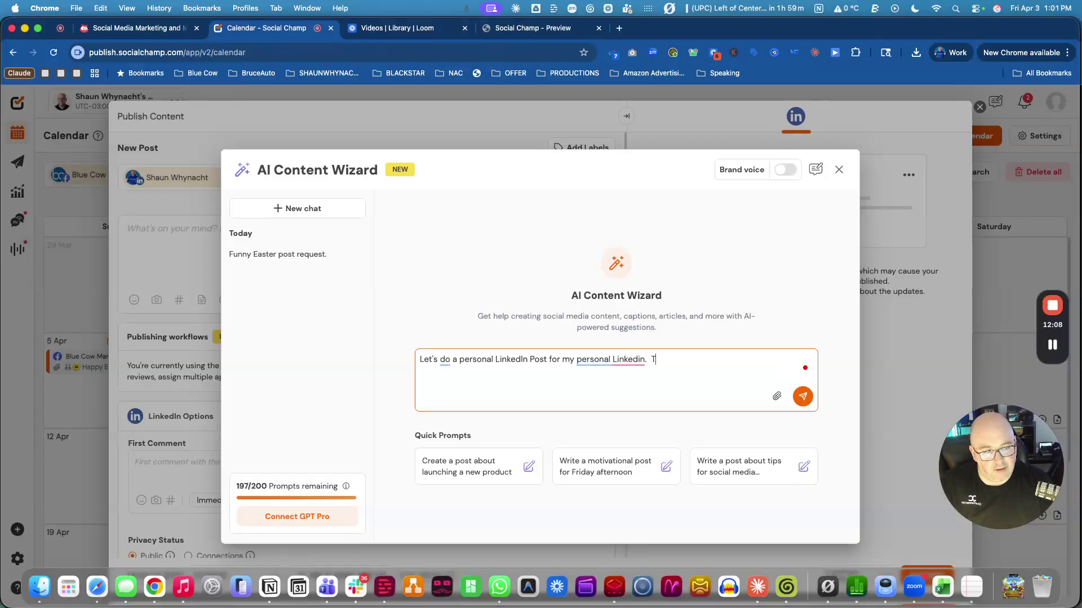
pyautogui.write('his is to be an')
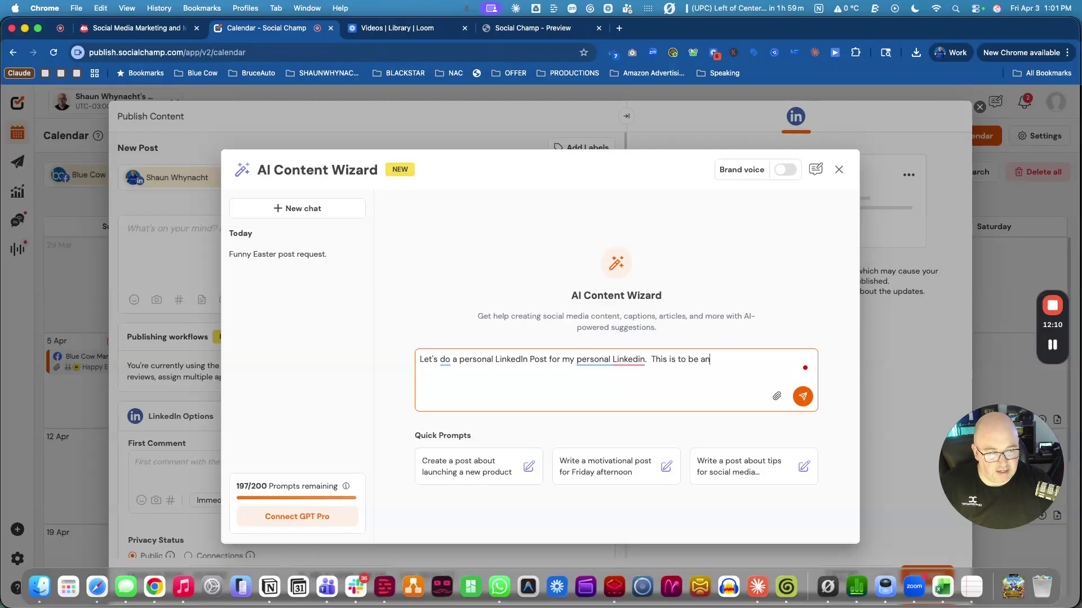
pyautogui.press('BackSpace')
pyautogui.write(' Easyer')
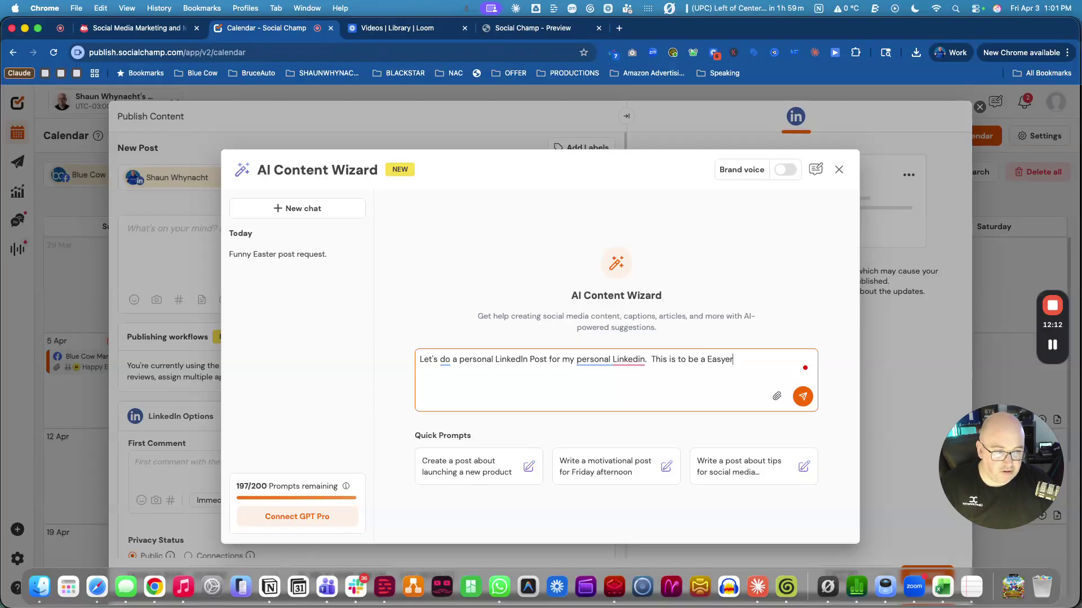
pyautogui.press('BackSpace')
pyautogui.press('BackSpace')
pyautogui.press('BackSpace')
pyautogui.write('ter Sunday ')
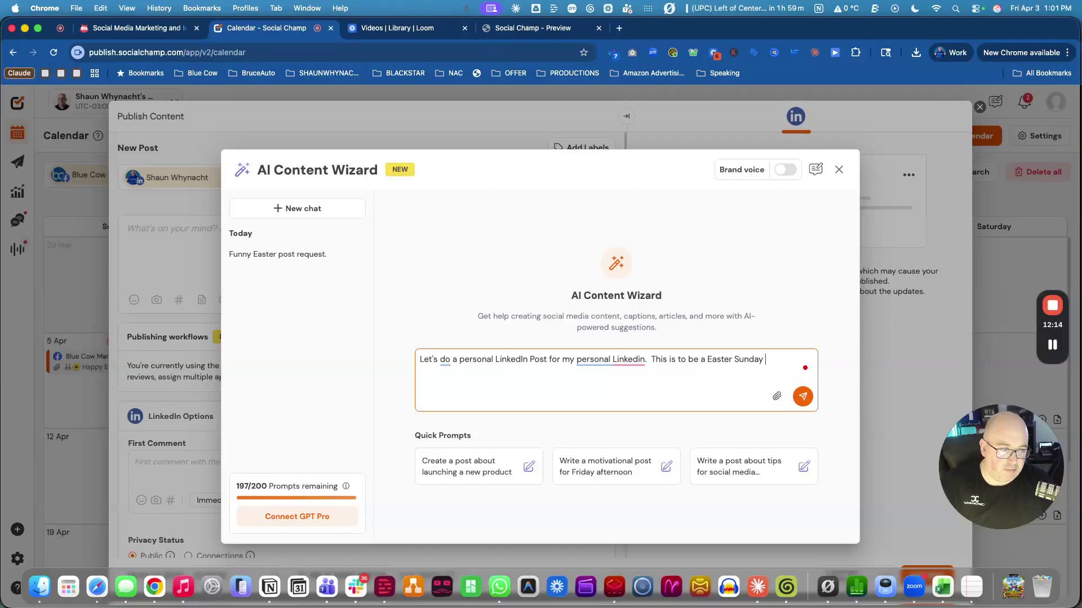
pyautogui.write('post.  Make it fun.')
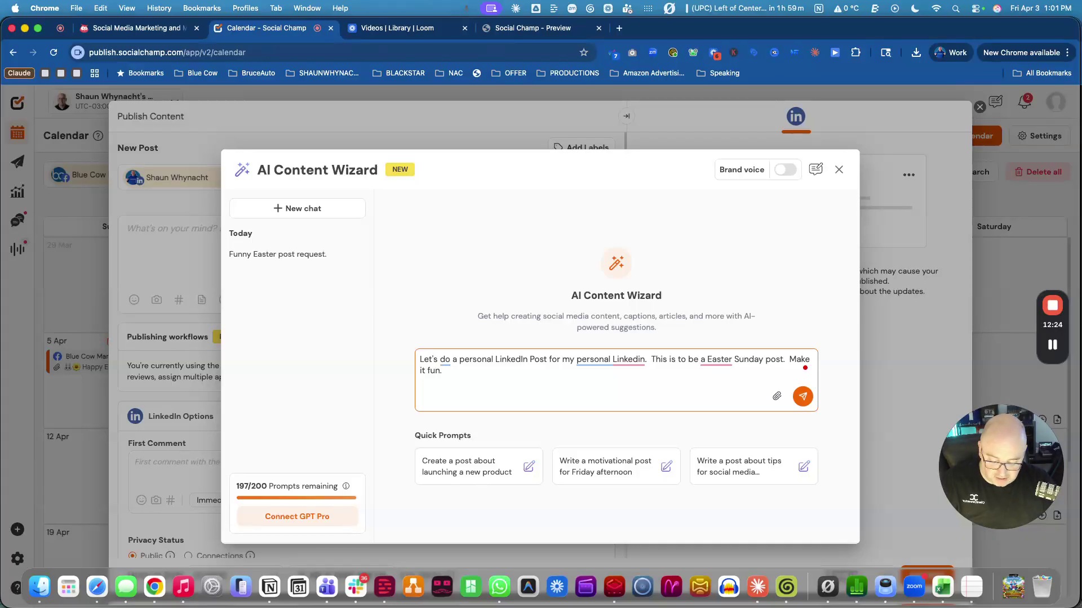
pyautogui.write("  Don't use emp")
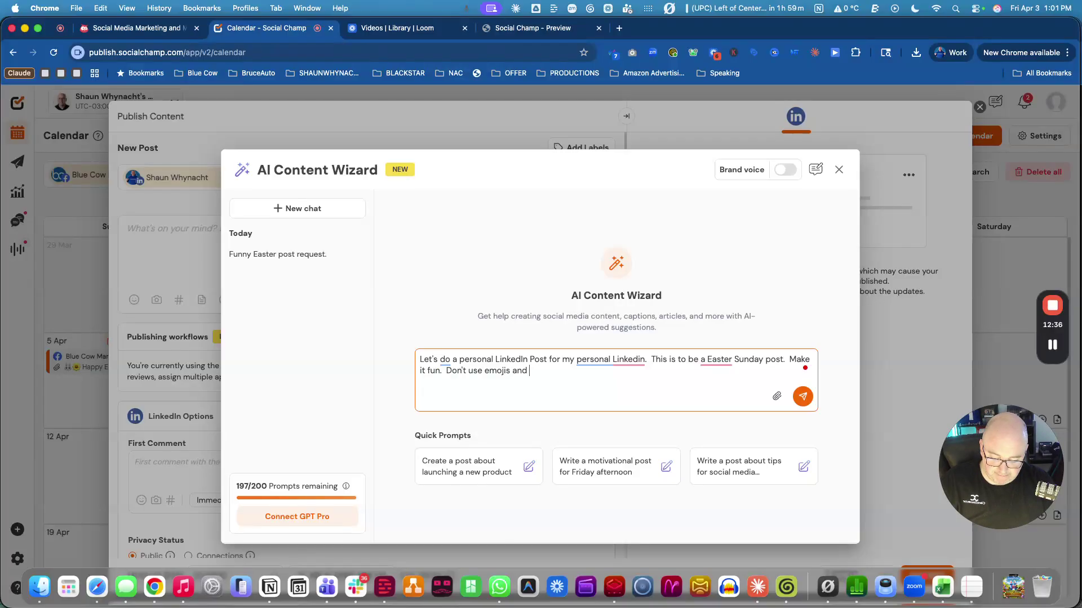
pyautogui.write('rt with a quw')
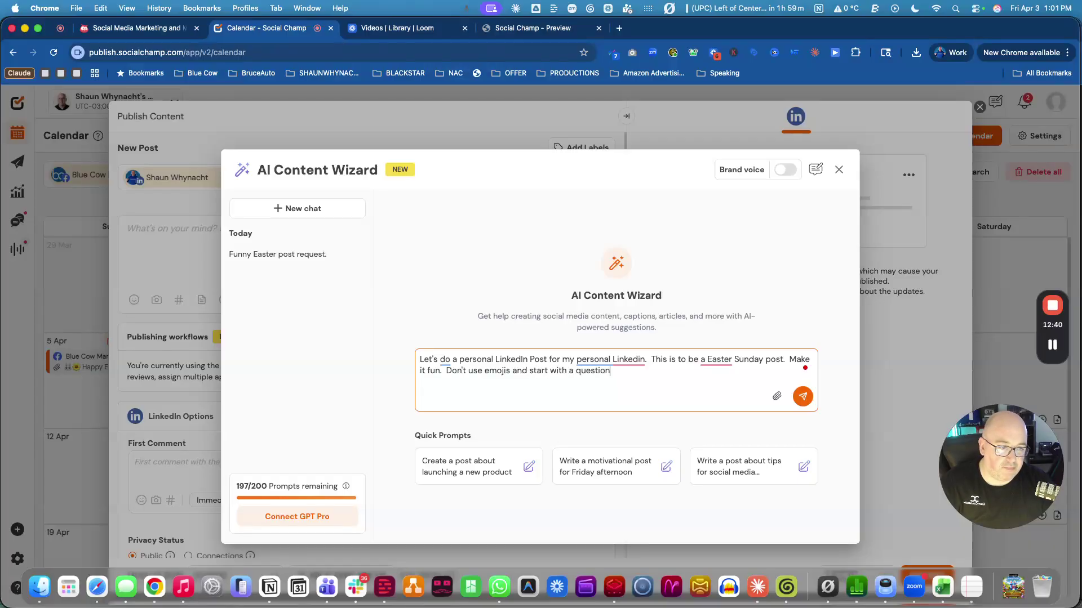
pyautogui.write('stion.')
pyautogui.click(795, 393)
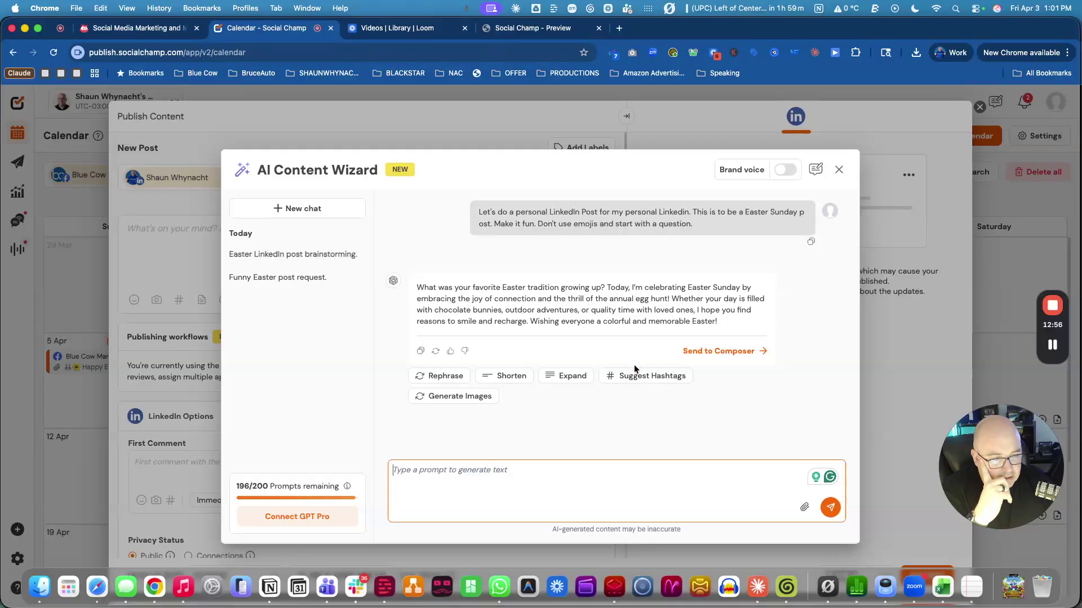
# Generate AI images and attach the basket of painted Easter eggs to the LinkedIn post.
pyautogui.click(455, 396)
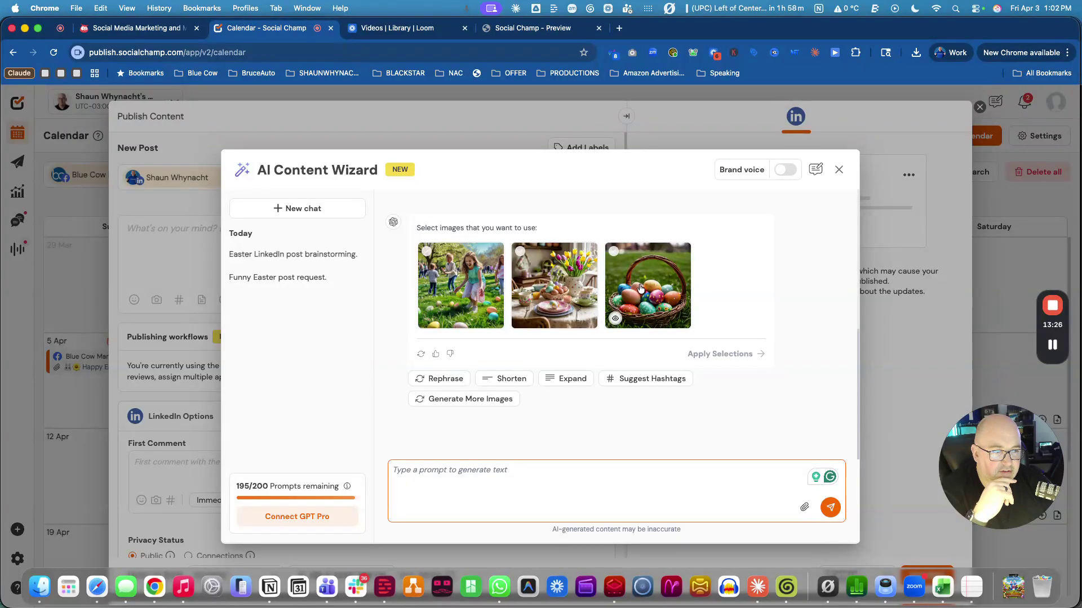
pyautogui.click(652, 288)
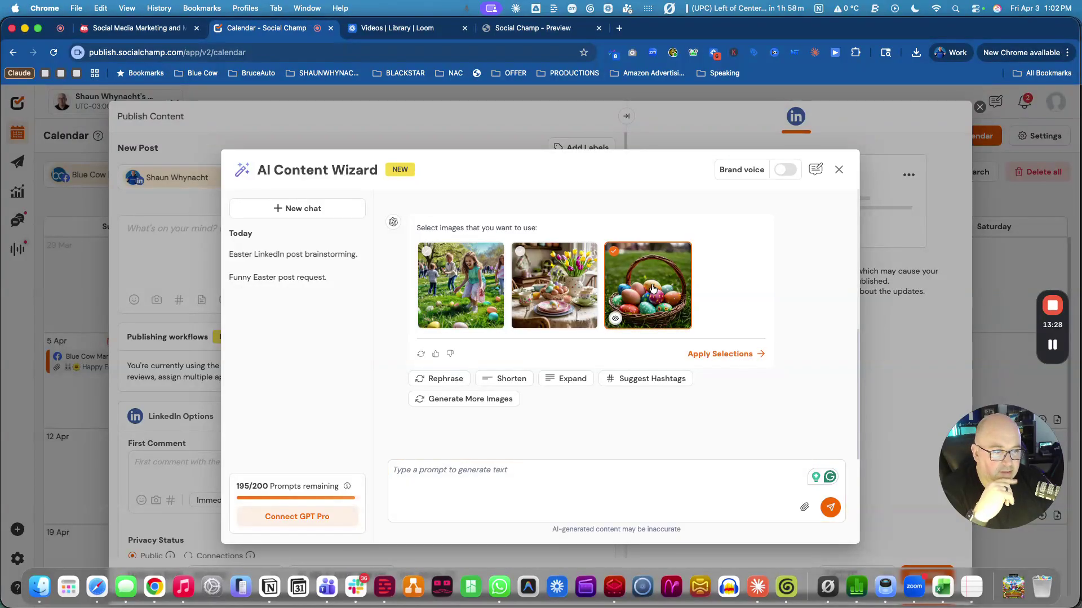
pyautogui.click(722, 355)
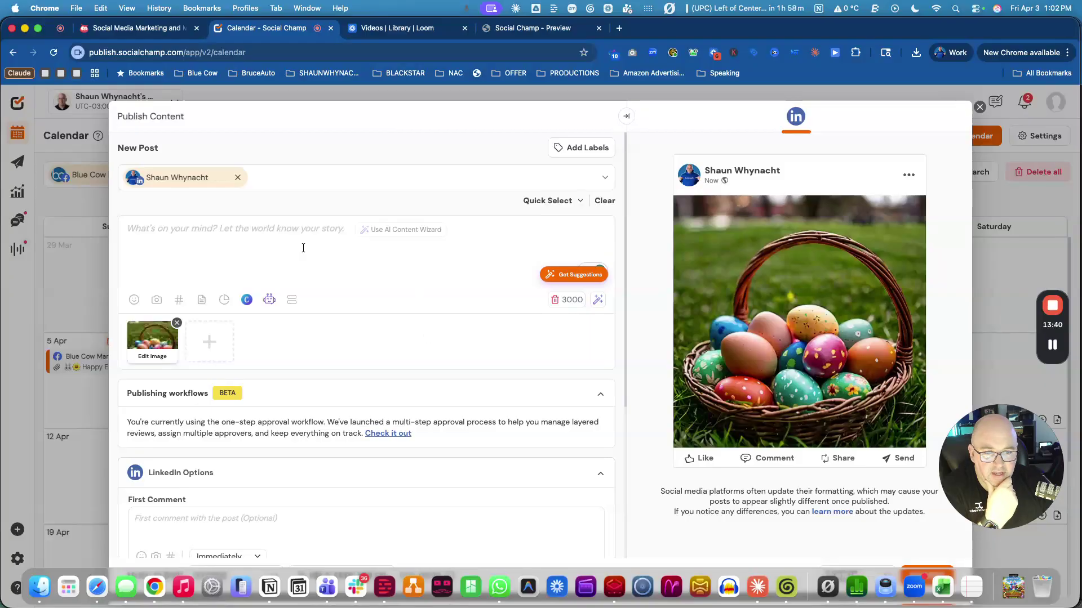
pyautogui.click(270, 299)
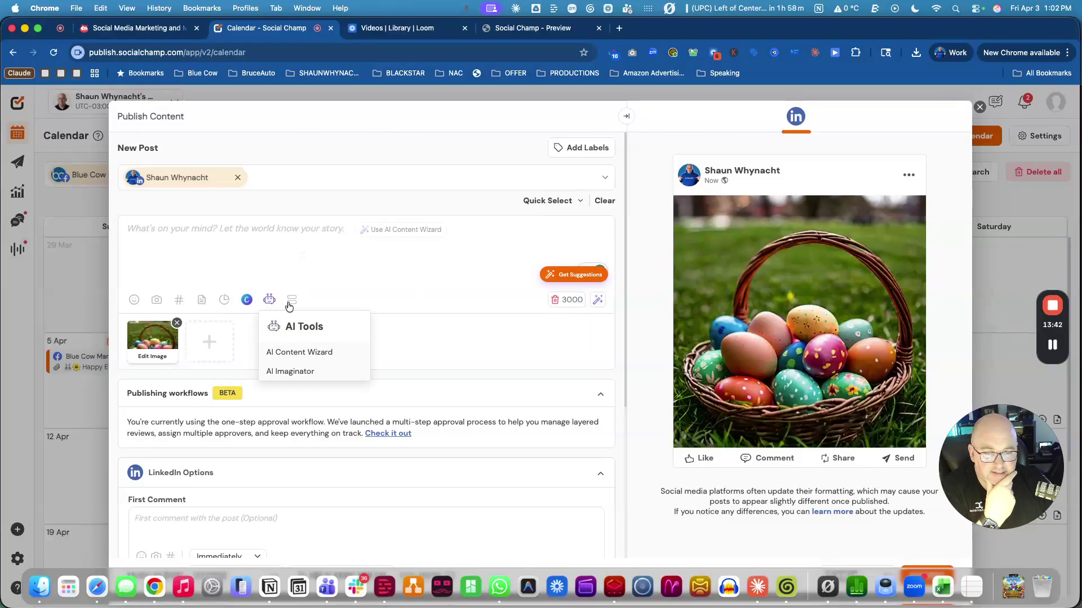
pyautogui.click(309, 351)
pyautogui.click(291, 254)
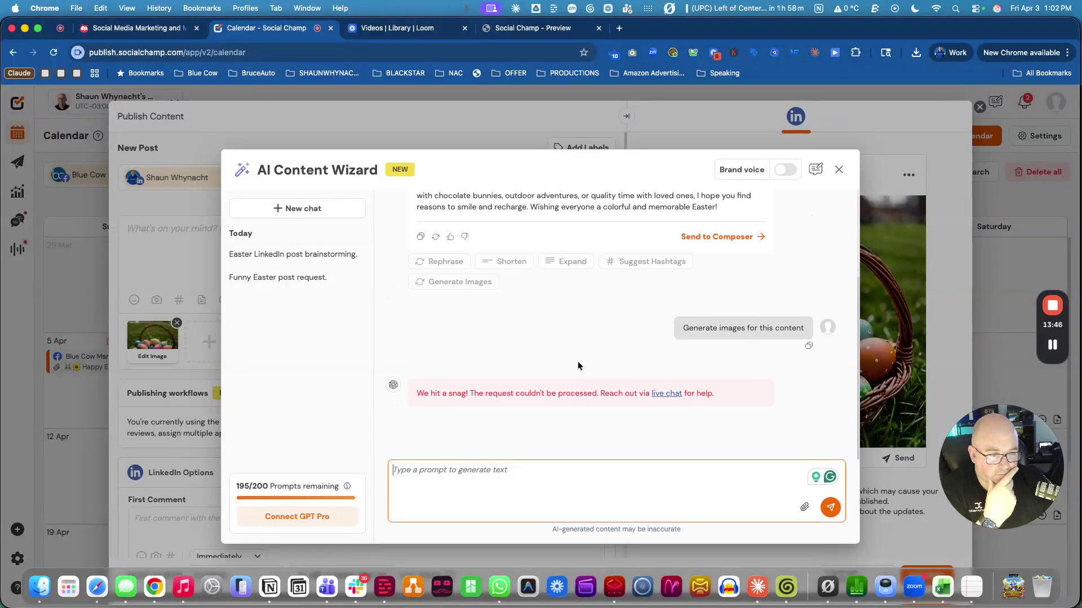
pyautogui.scroll(5, 541, 405)
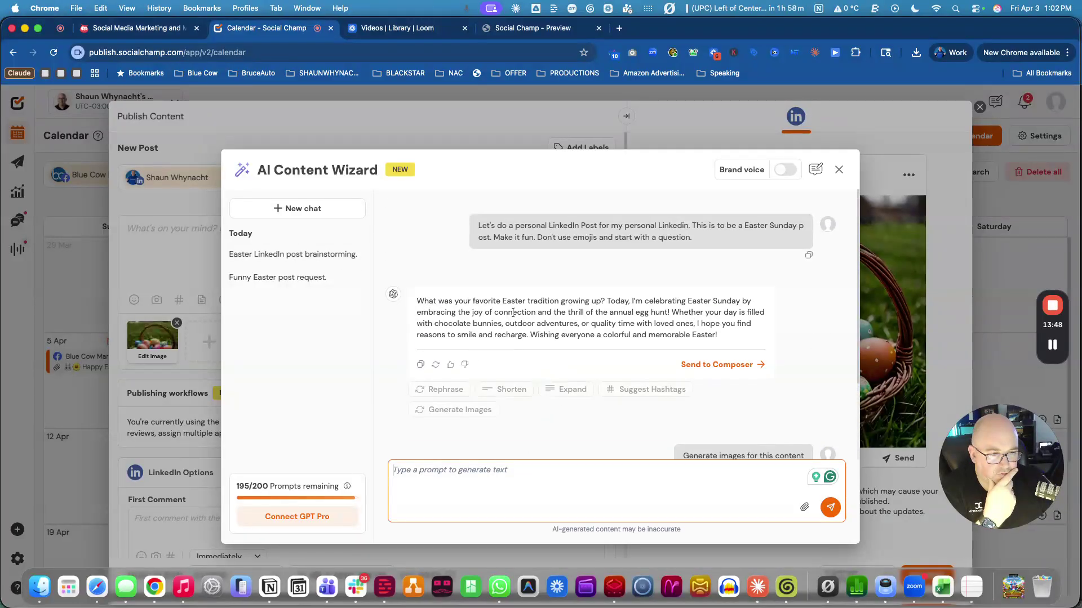
pyautogui.click(722, 365)
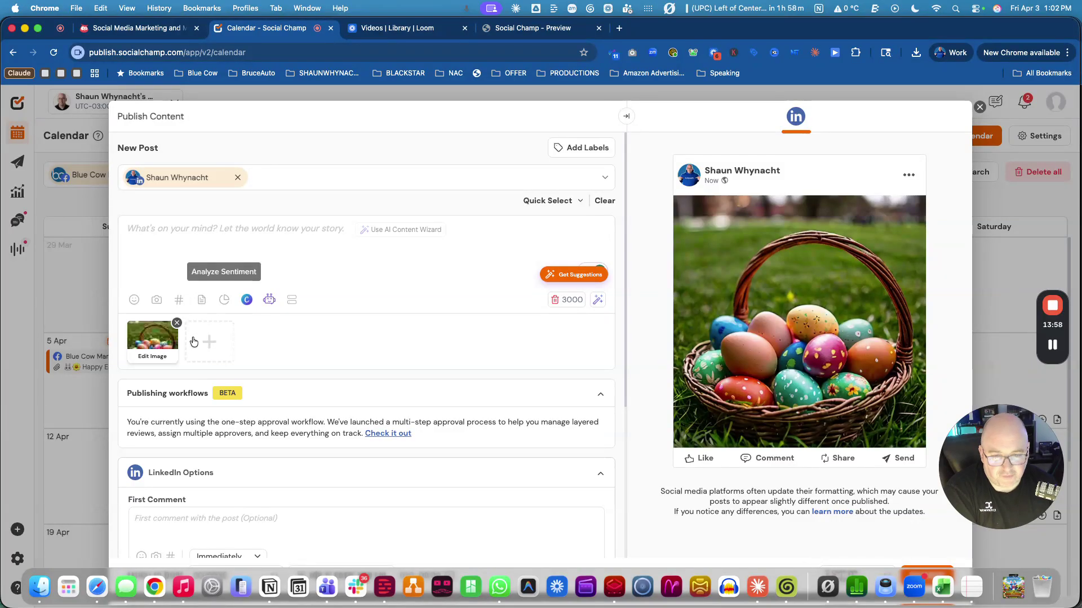
pyautogui.click(247, 300)
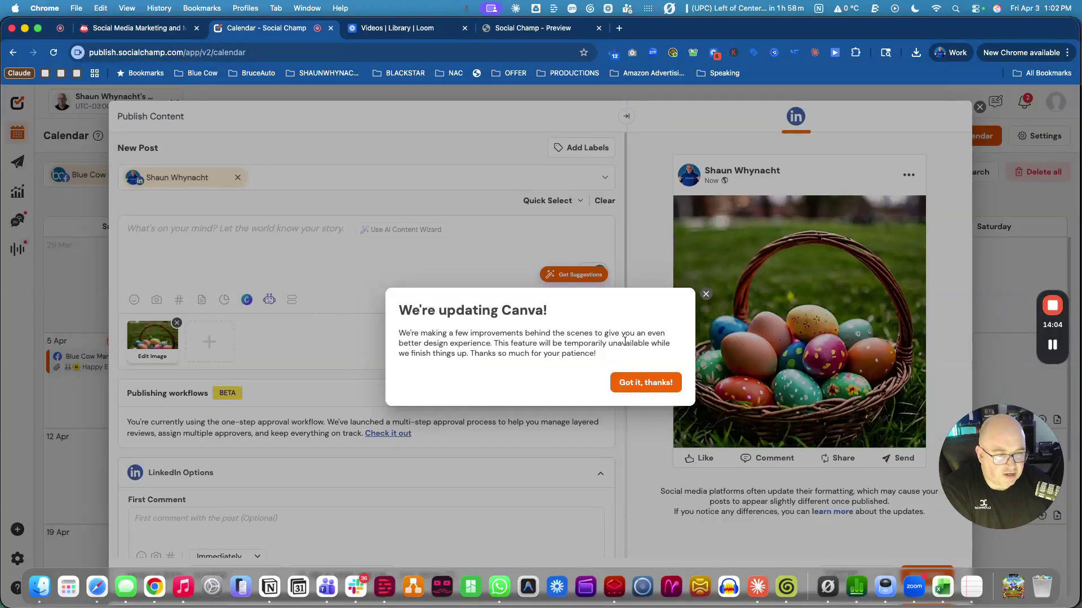
pyautogui.click(704, 294)
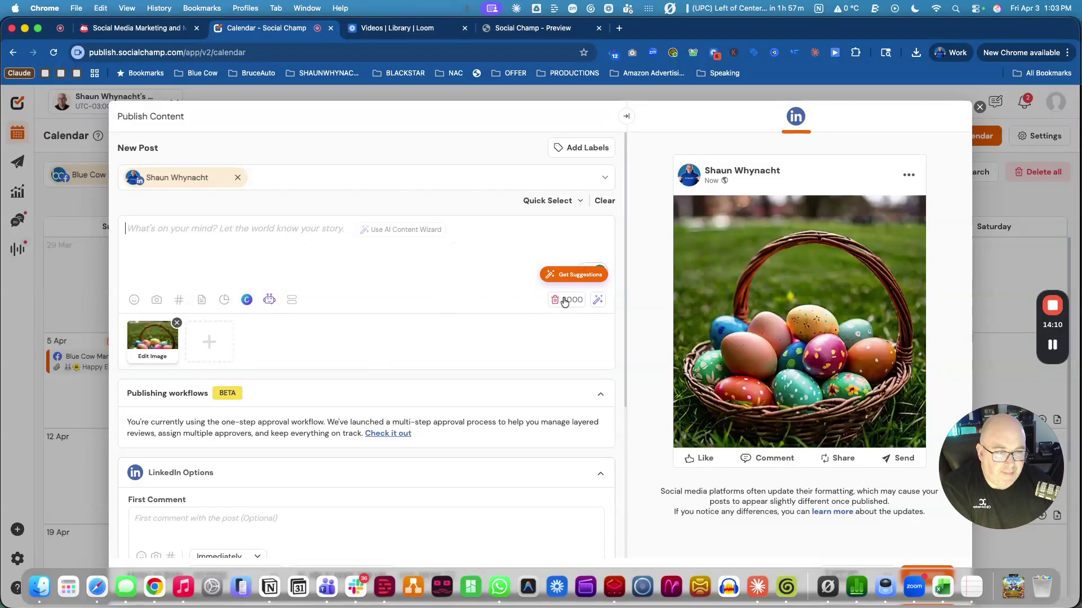
pyautogui.scroll(-4, 446, 369)
pyautogui.scroll(5, 405, 346)
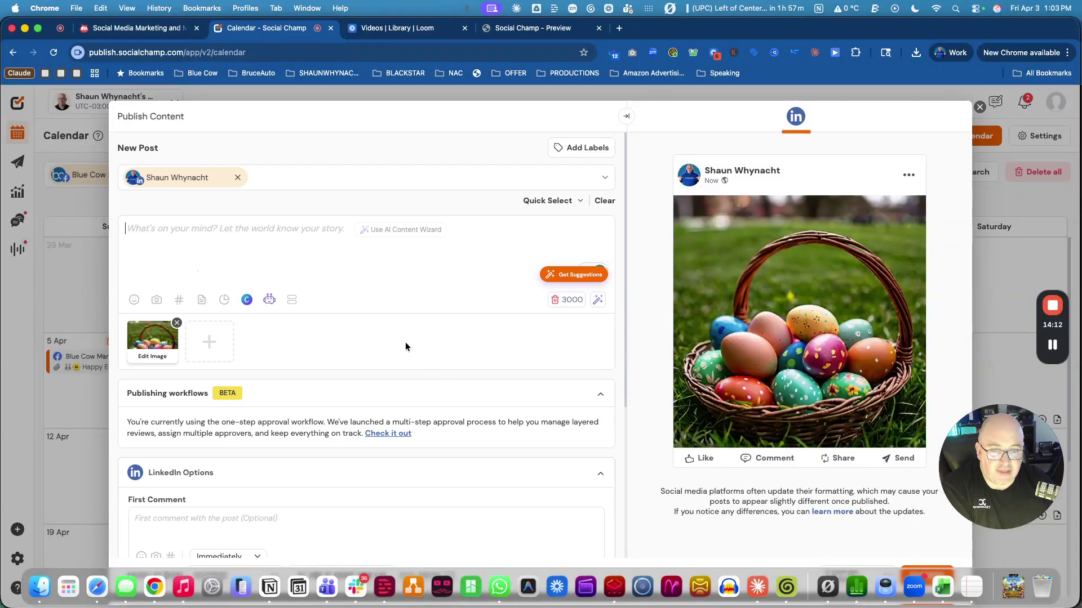
# Remove the attached Easter image and send the Easter chat's post to the composer.
pyautogui.click(177, 323)
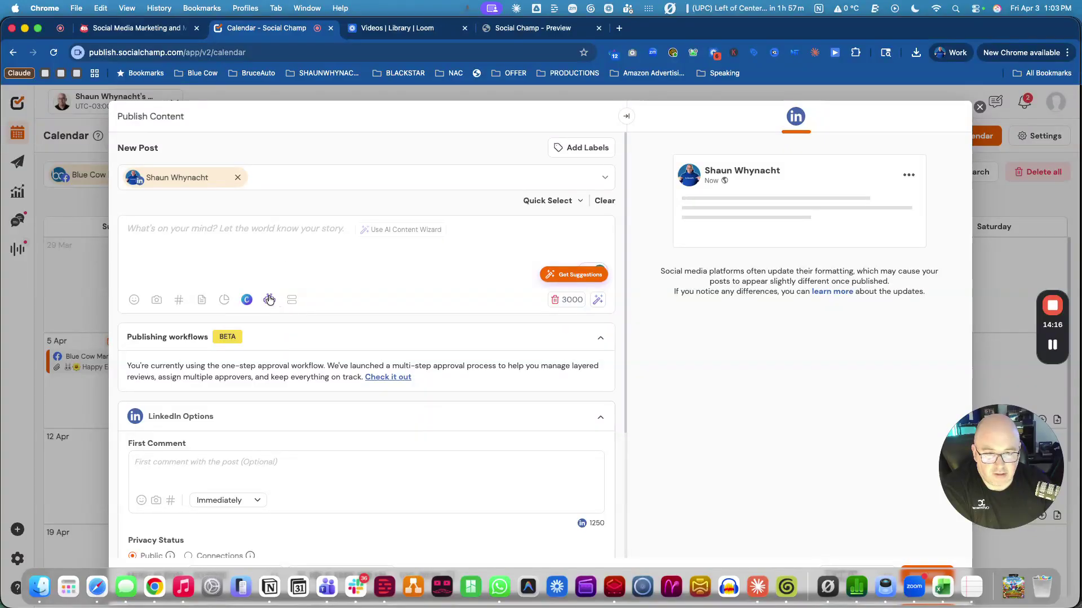
pyautogui.click(269, 300)
pyautogui.click(296, 350)
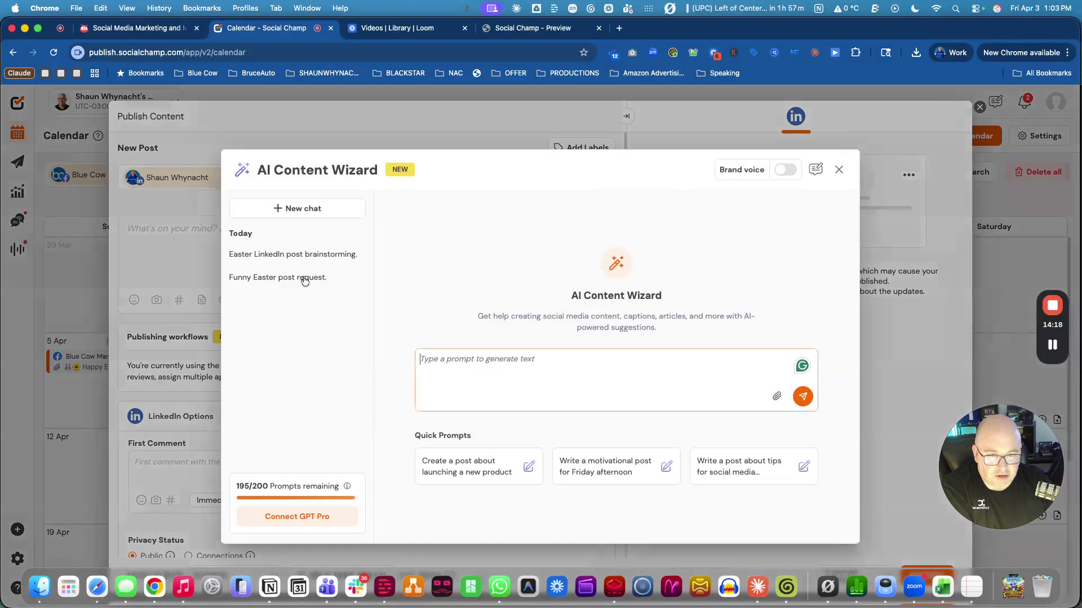
pyautogui.click(282, 256)
pyautogui.scroll(2, 743, 302)
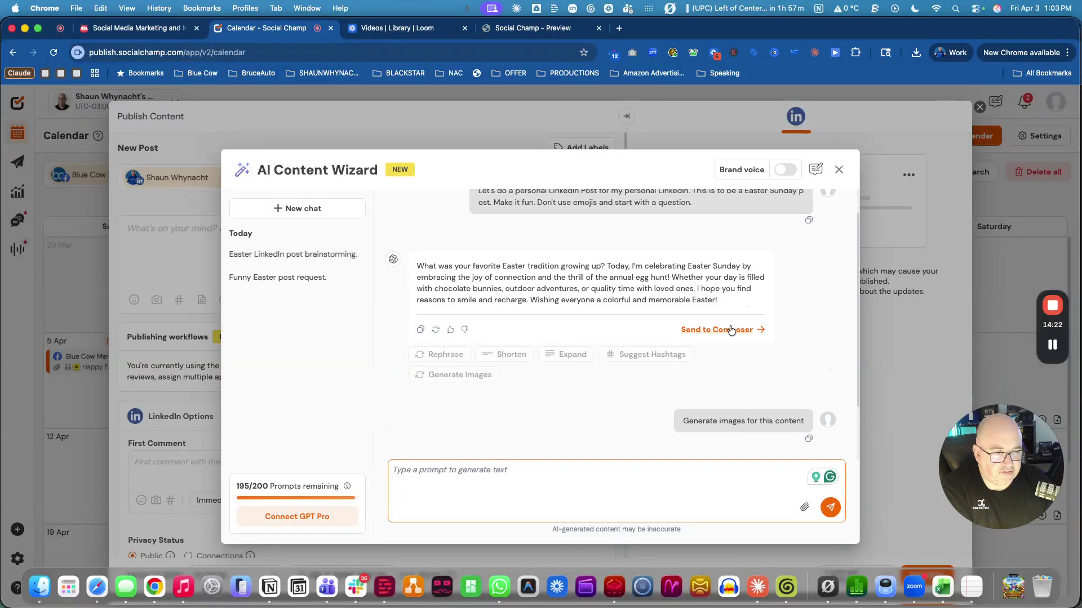
pyautogui.click(730, 331)
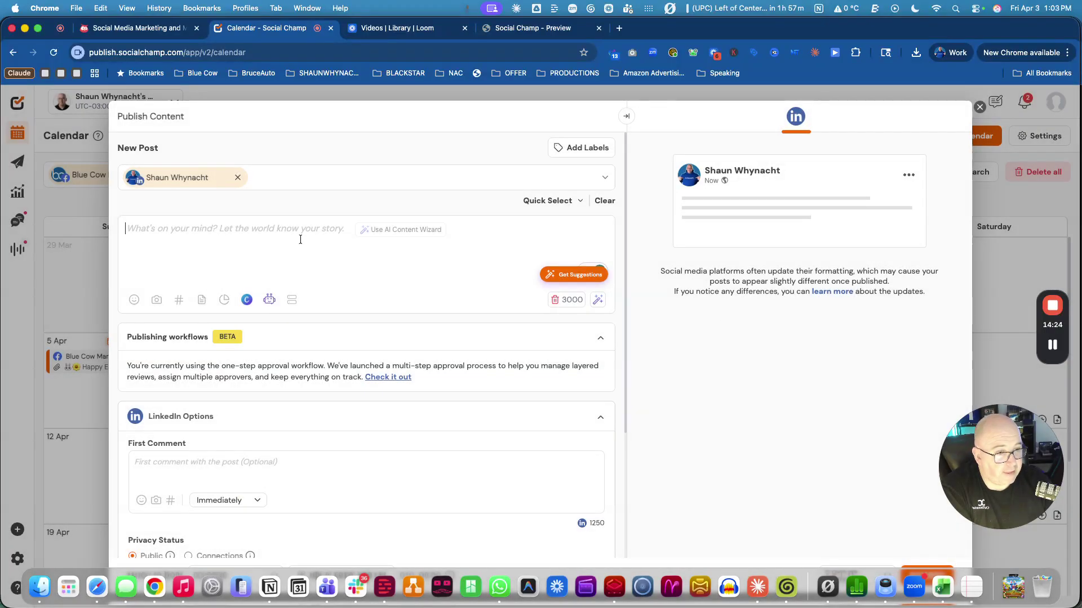
# Reopen the Easter LinkedIn chat in the AI Content Wizard and copy the original prompt.
pyautogui.click(269, 299)
pyautogui.click(304, 352)
pyautogui.click(314, 263)
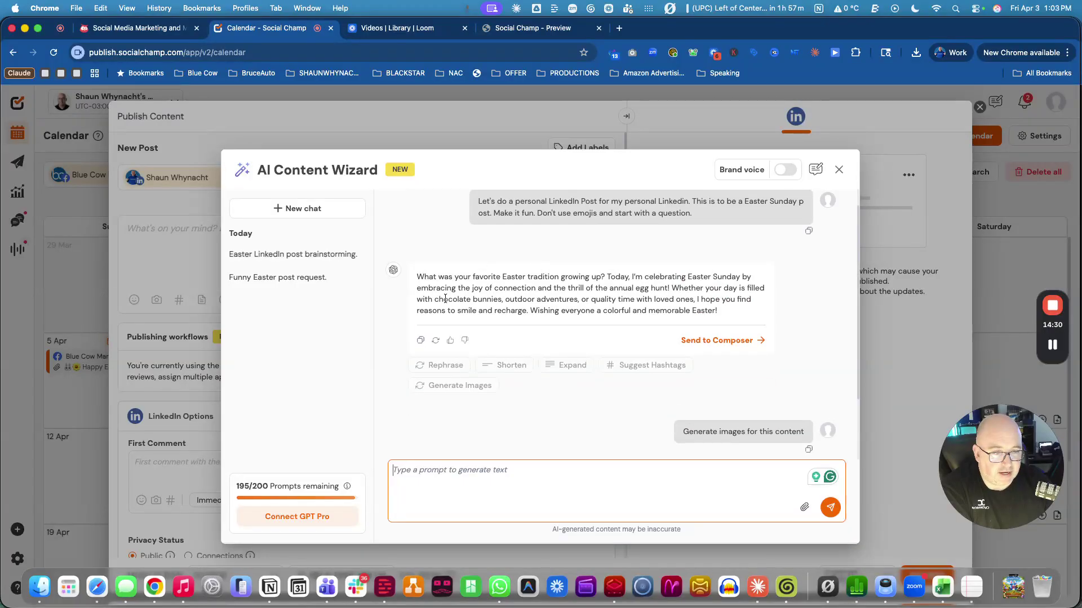
pyautogui.click(420, 339)
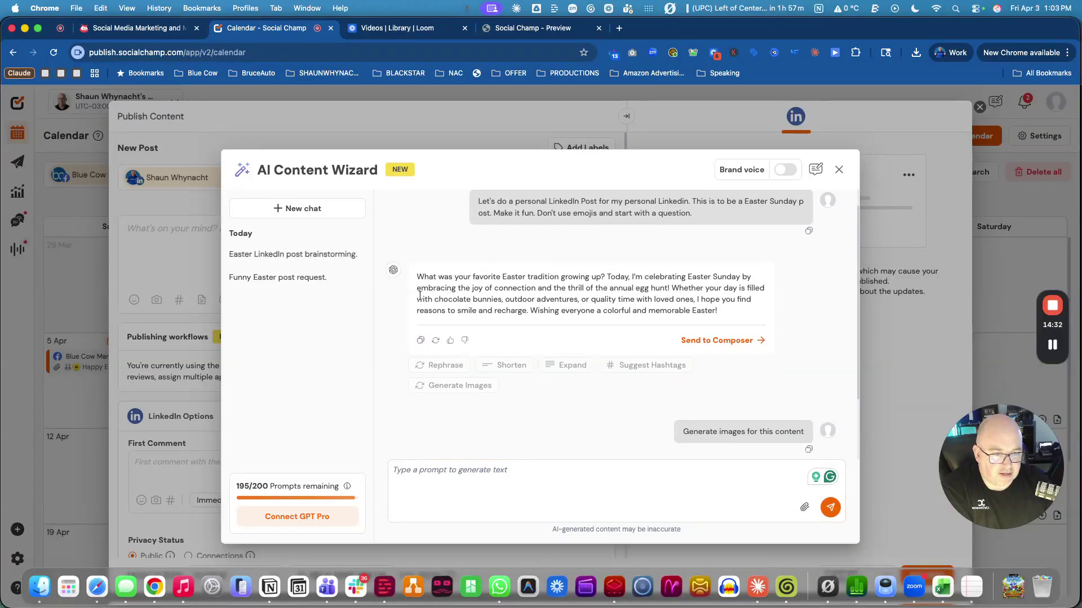
pyautogui.tripleClick(748, 318)
pyautogui.tripleClick(735, 316)
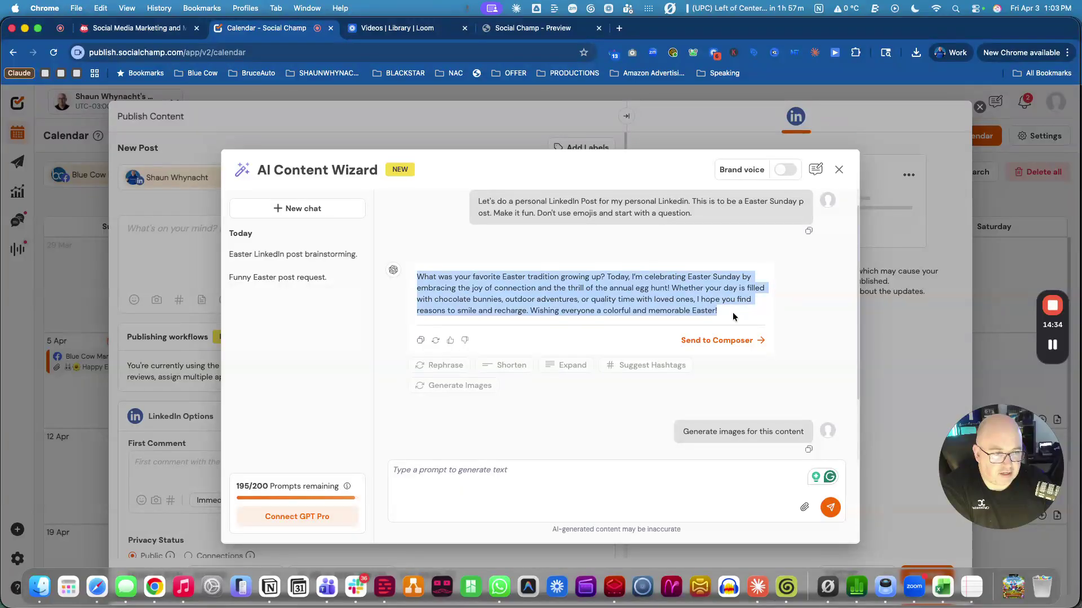
pyautogui.click(734, 316)
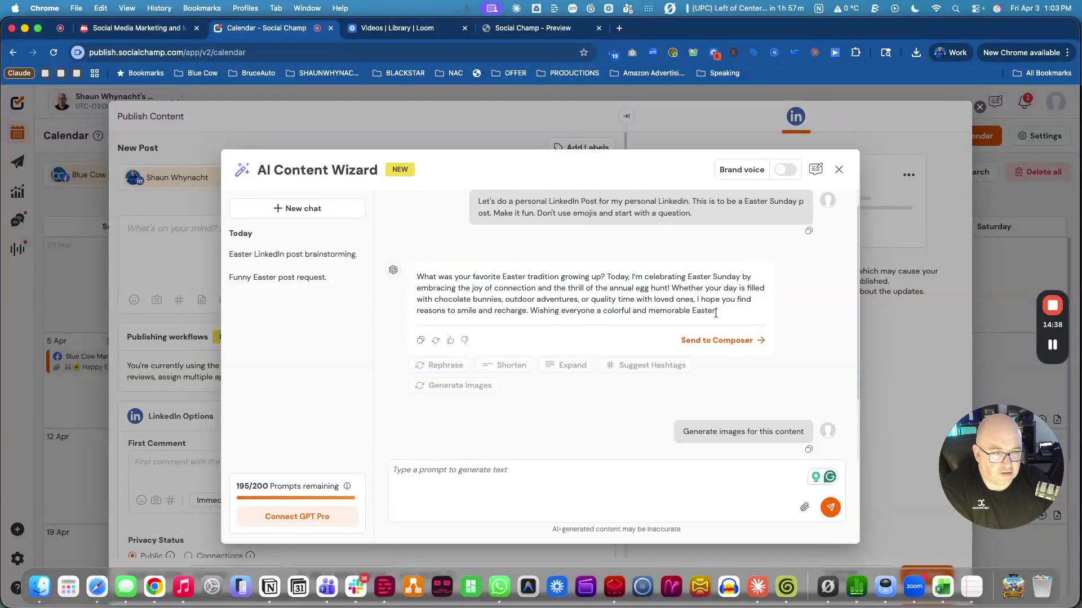
pyautogui.scroll(1, 541, 241)
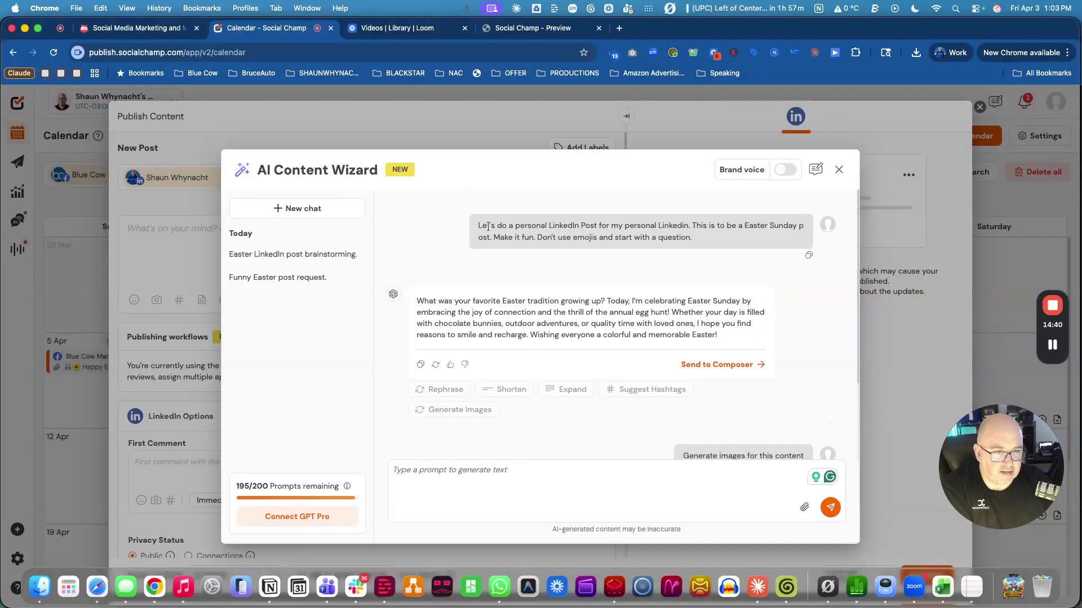
pyautogui.moveTo(480, 224)
pyautogui.mouseDown()
pyautogui.moveTo(580, 249)
pyautogui.moveTo(711, 250)
pyautogui.moveTo(471, 229)
pyautogui.mouseUp()
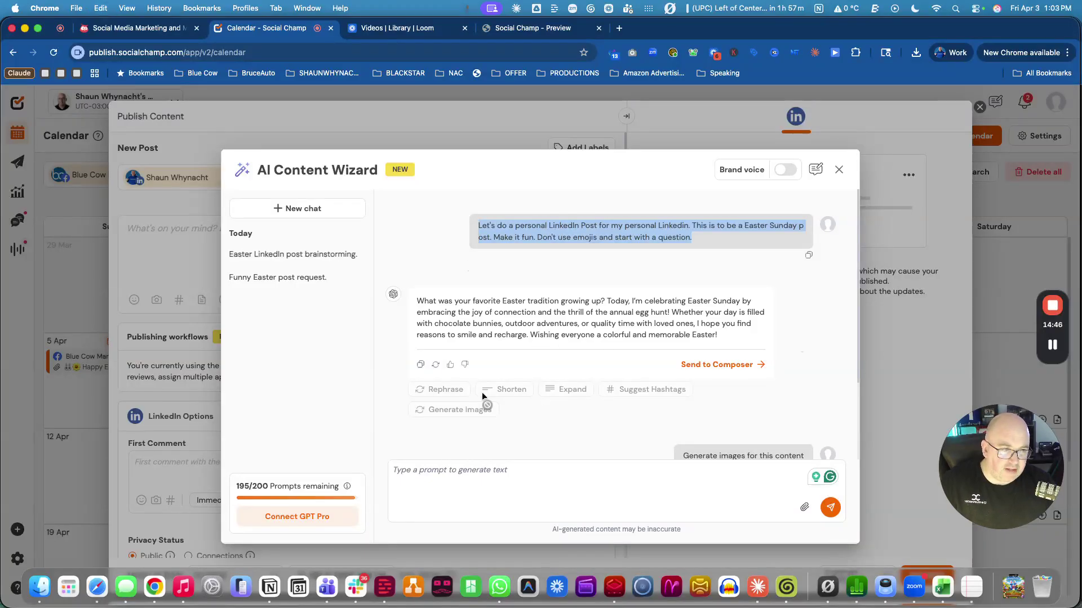
# Resubmit the copied prompt to regenerate an egg-hunt Easter post and send it to the composer.
pyautogui.click(445, 475)
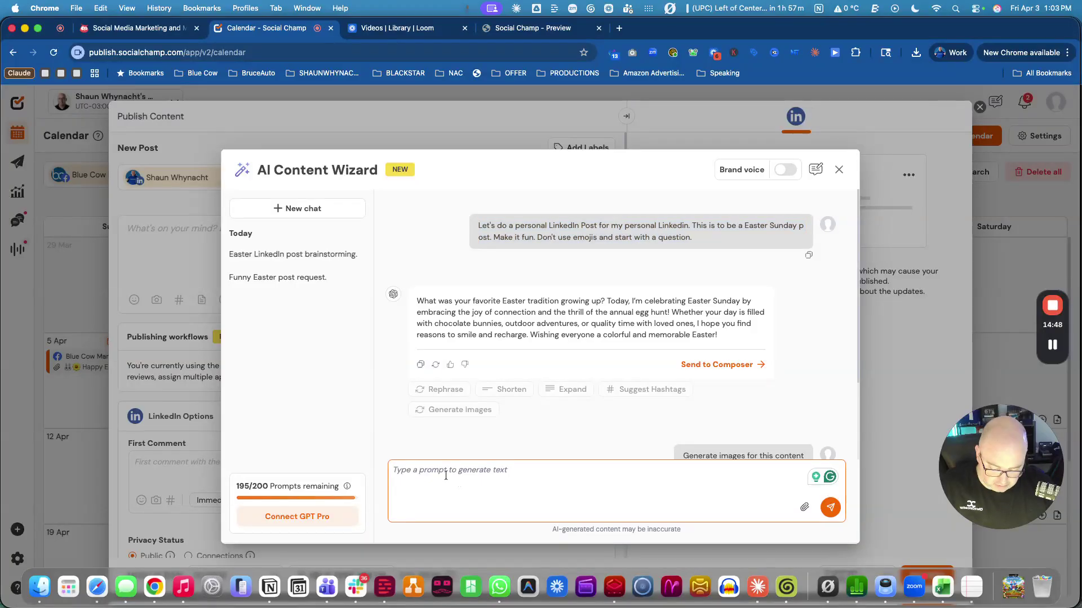
pyautogui.press('super+v')
pyautogui.click(831, 507)
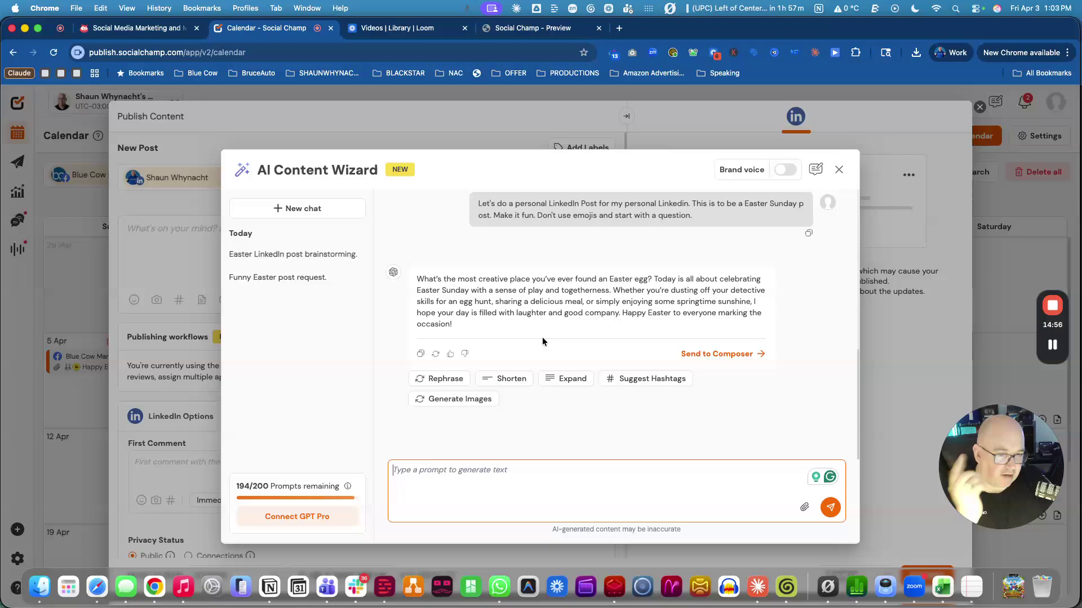
pyautogui.click(732, 354)
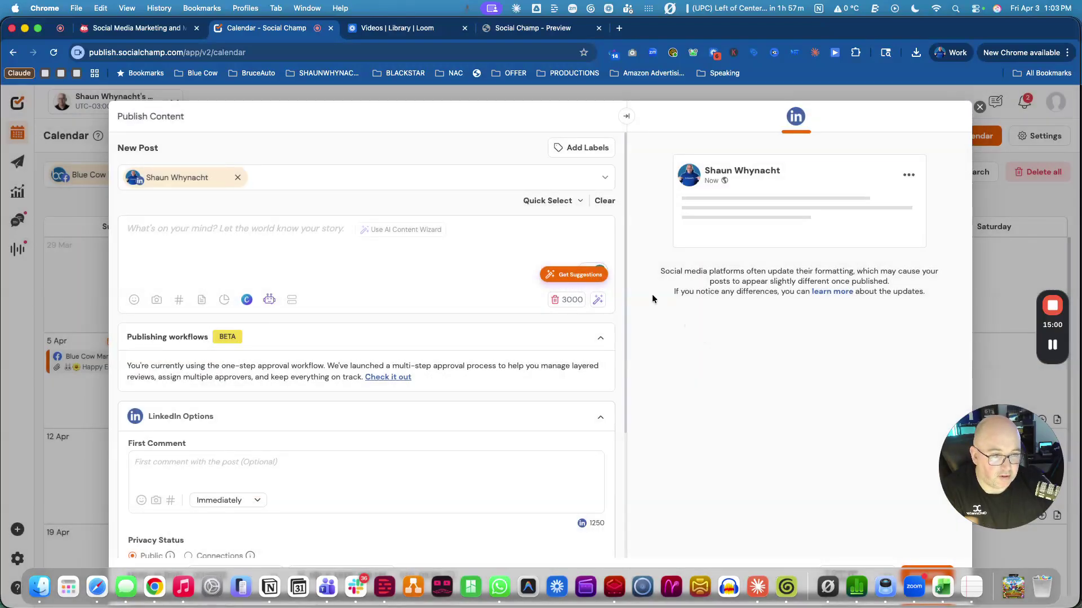
# Paste the 'Happy Easter from the Blue Cow crew!' message into the LinkedIn post body.
pyautogui.scroll(-3, 453, 406)
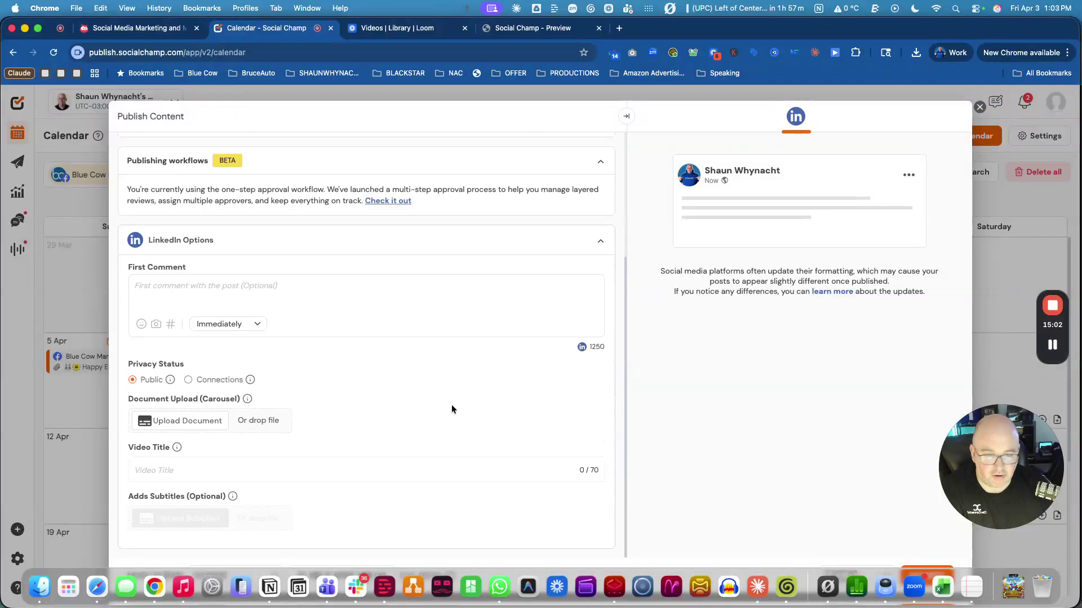
pyautogui.scroll(3, 453, 408)
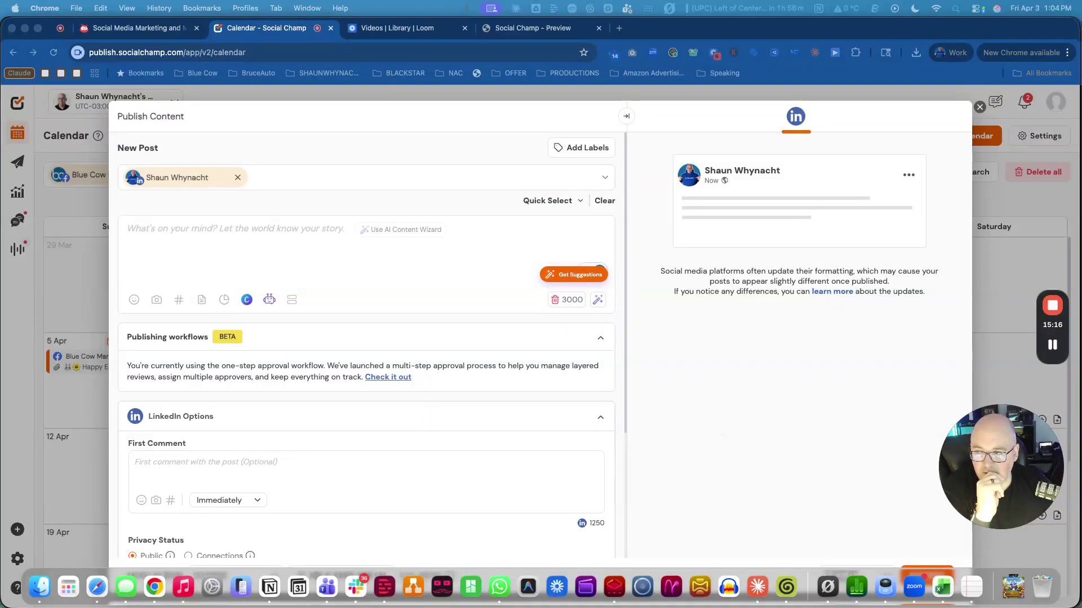
pyautogui.click(217, 228)
pyautogui.press('cmd+v')
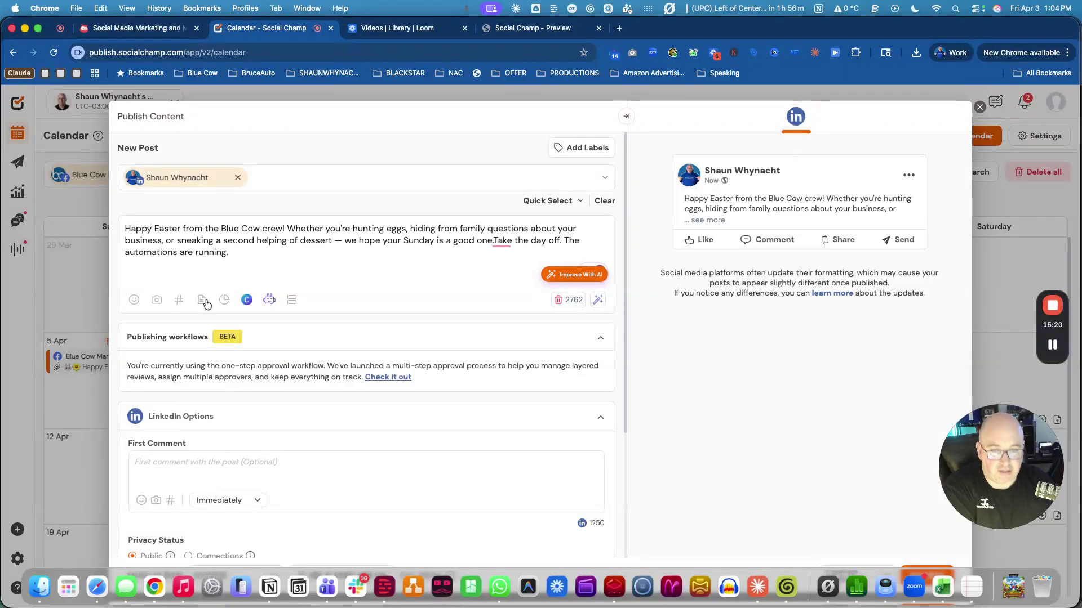
# Browse the Media Library, Free Images and AI Imaginator sources, then reopen Add Media.
pyautogui.click(157, 300)
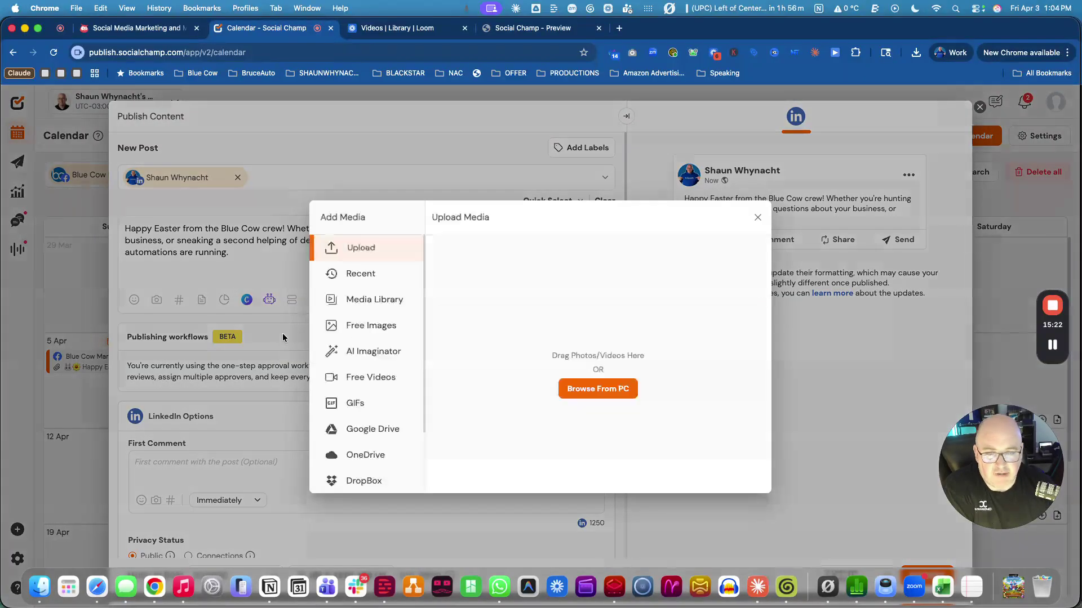
pyautogui.click(363, 301)
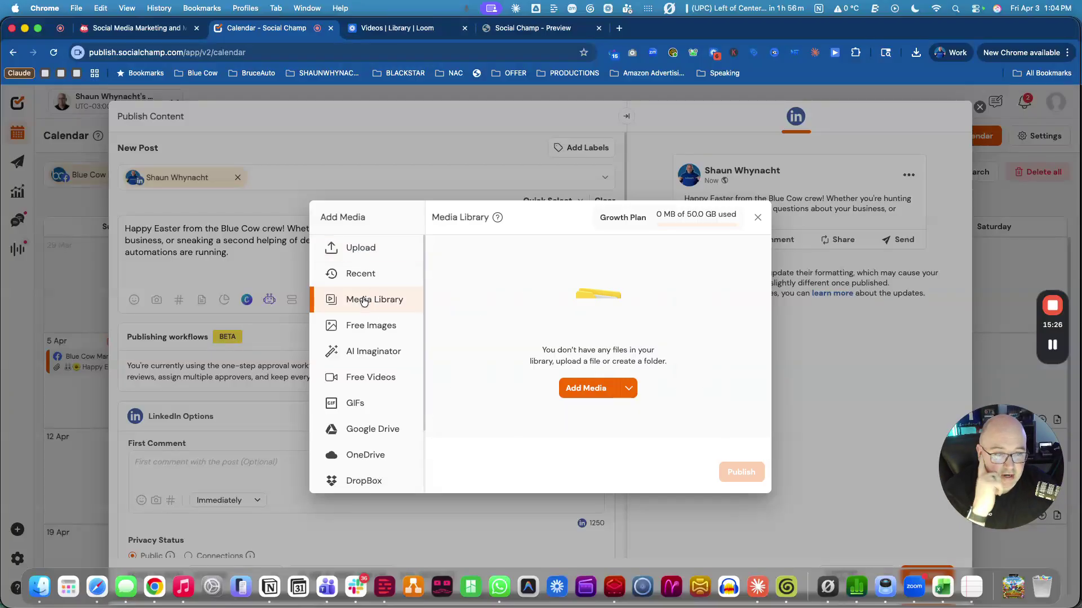
pyautogui.click(368, 327)
pyautogui.click(371, 352)
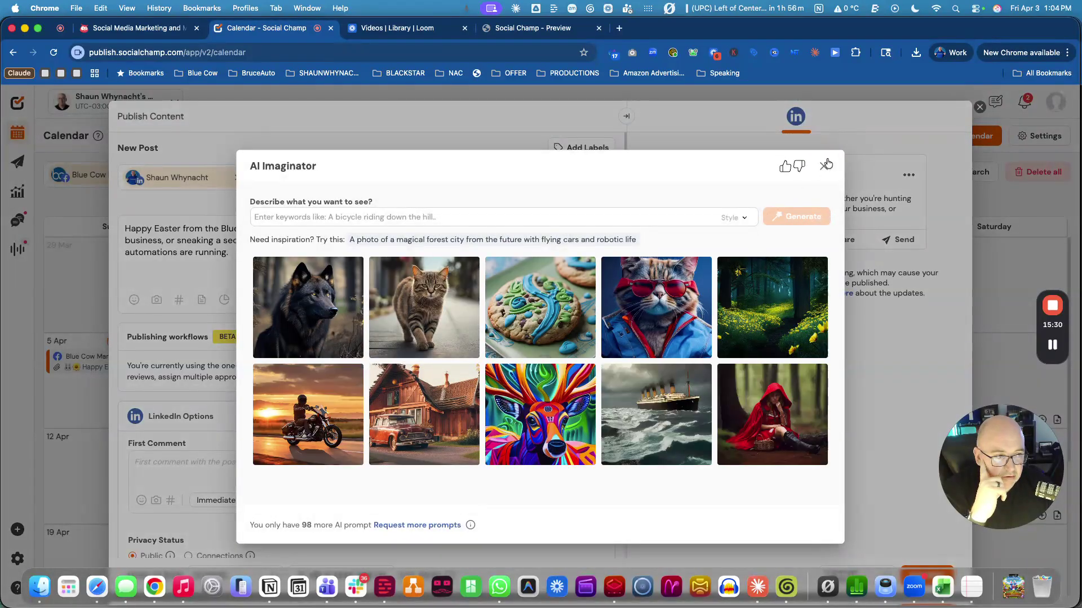
pyautogui.click(824, 167)
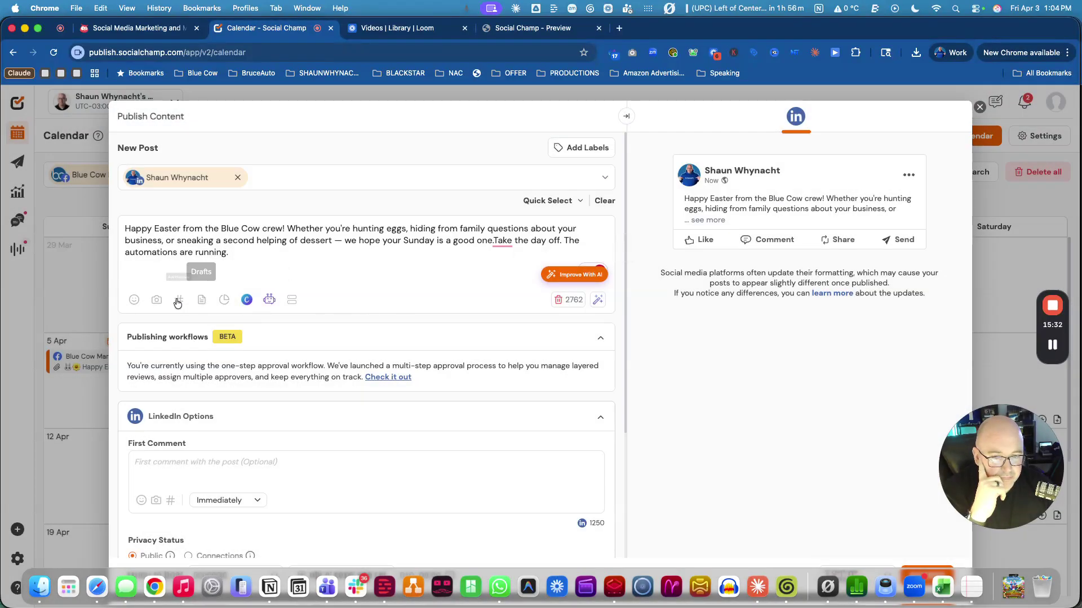
pyautogui.click(156, 300)
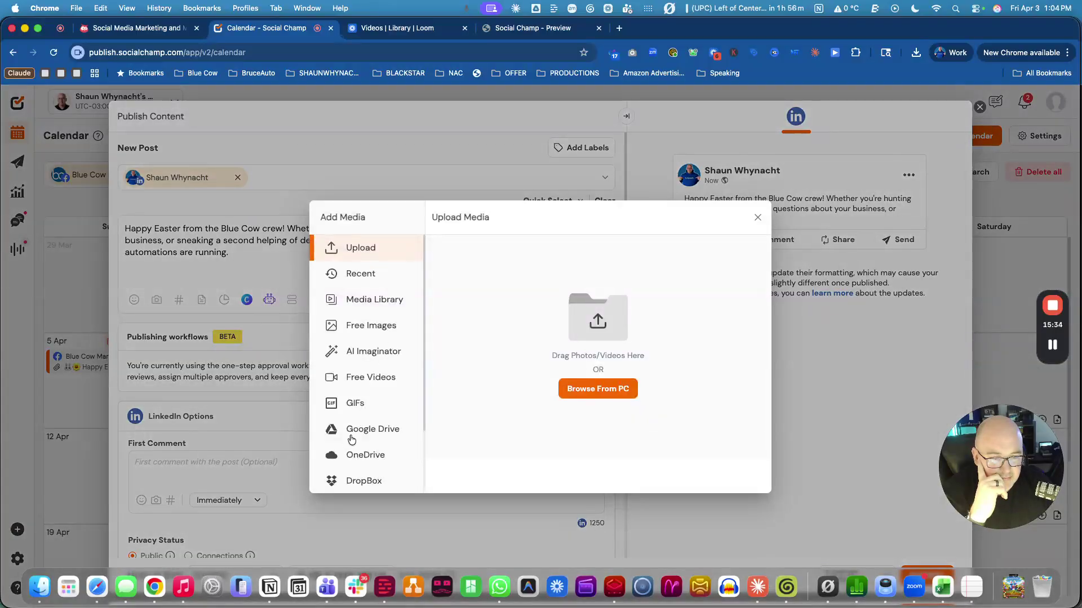
pyautogui.scroll(-3, 375, 451)
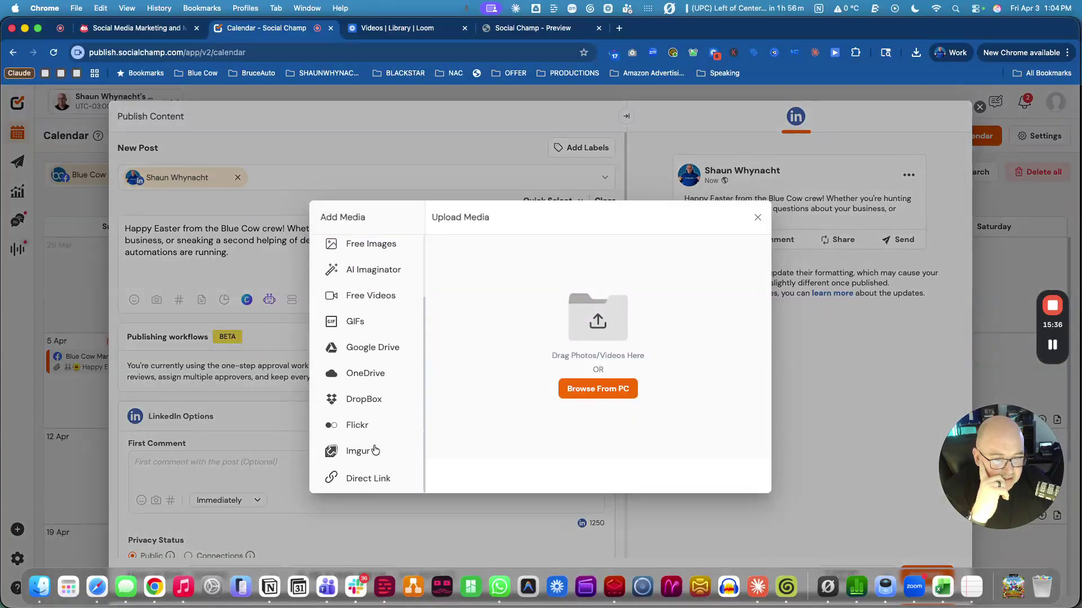
pyautogui.scroll(3, 373, 449)
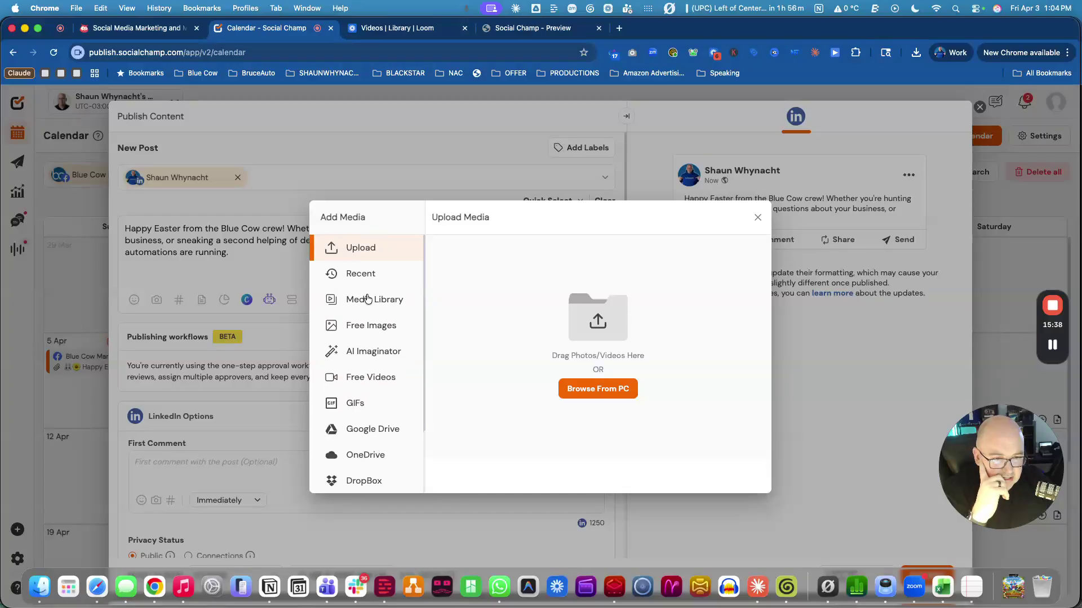
# Upload 'Easter fun with the blue cow.png' from the computer to the post.
pyautogui.click(585, 388)
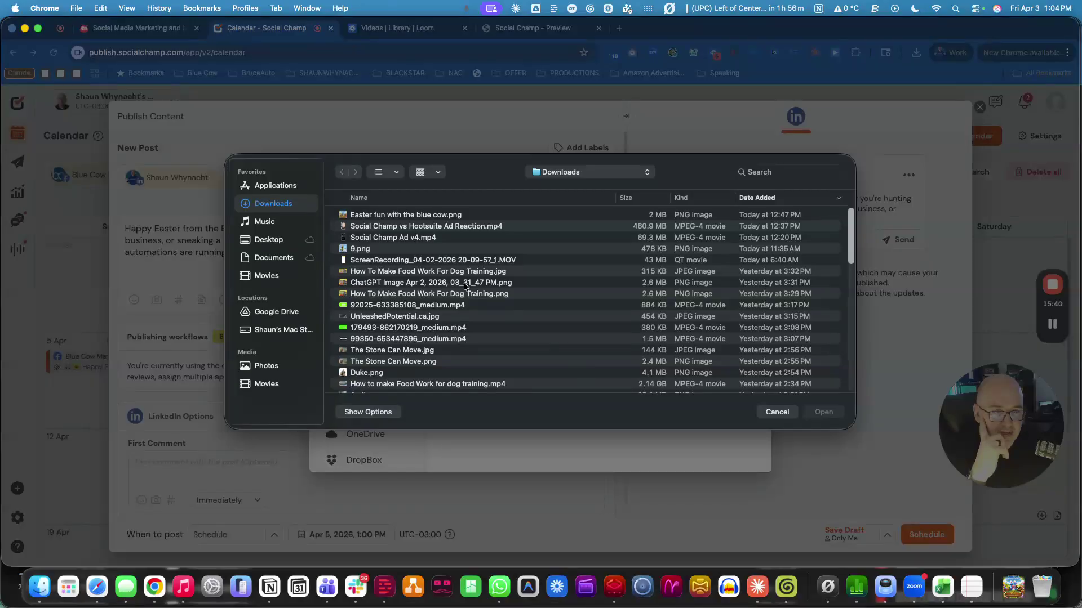
pyautogui.click(394, 216)
pyautogui.click(824, 413)
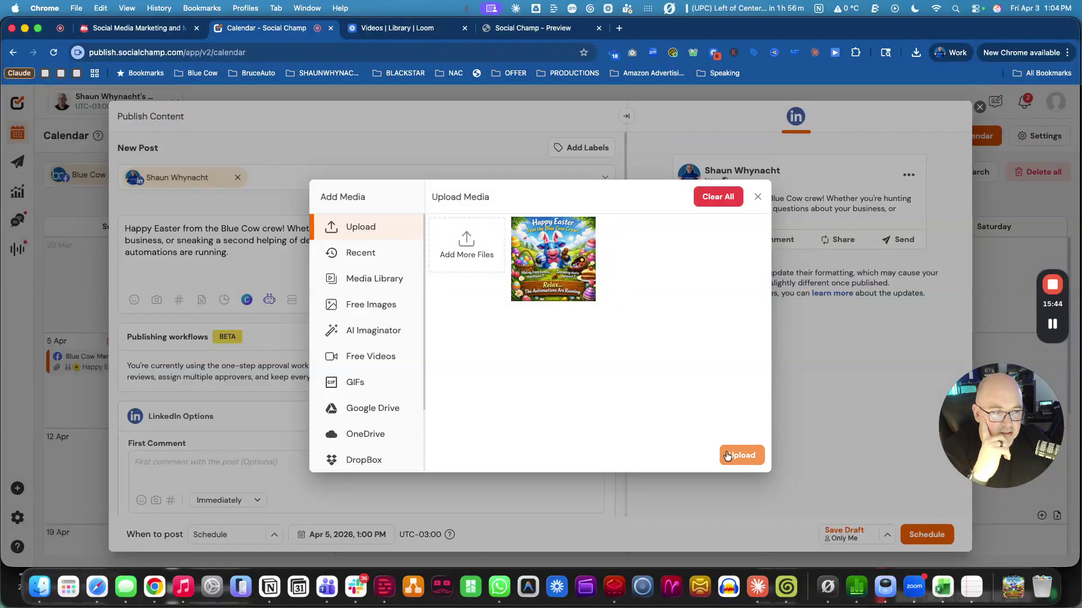
pyautogui.click(741, 455)
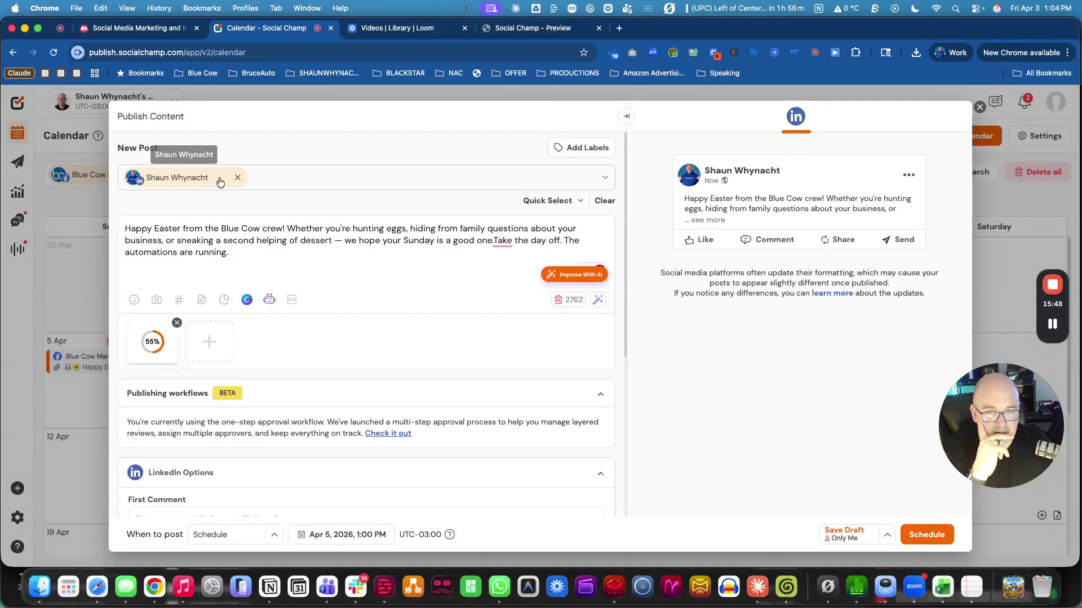
# Swap the personal LinkedIn account for the Blue Cow Marketing LinkedIn Page.
pyautogui.click(238, 178)
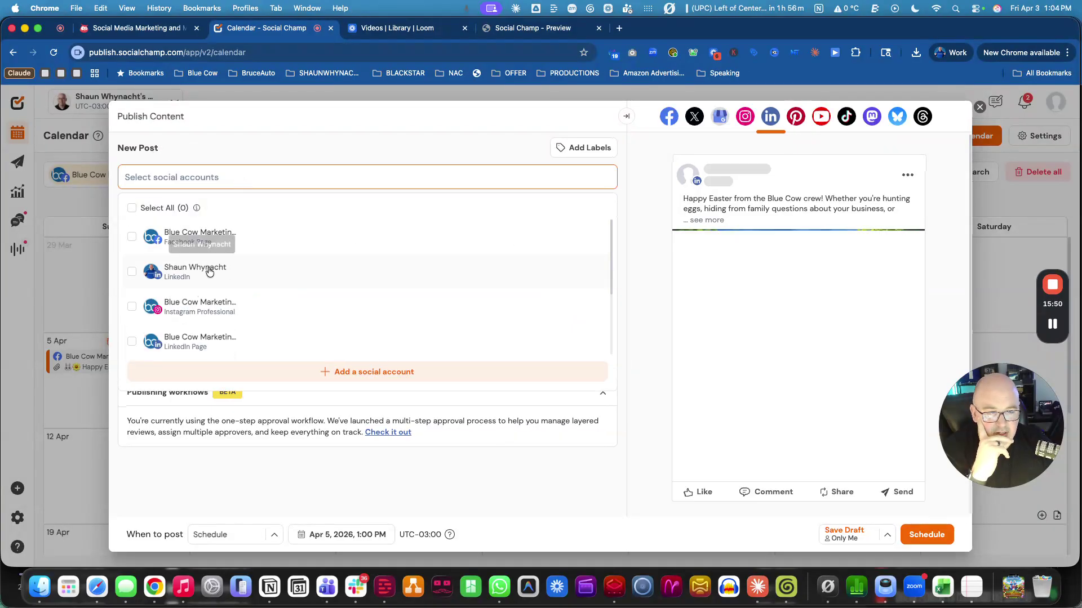
pyautogui.click(186, 344)
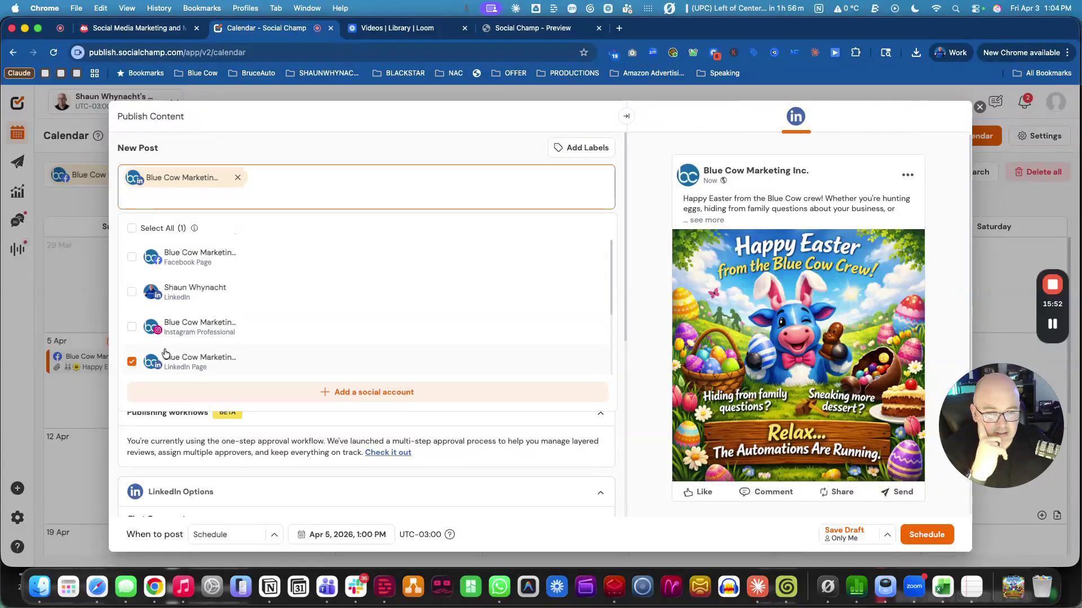
pyautogui.click(391, 142)
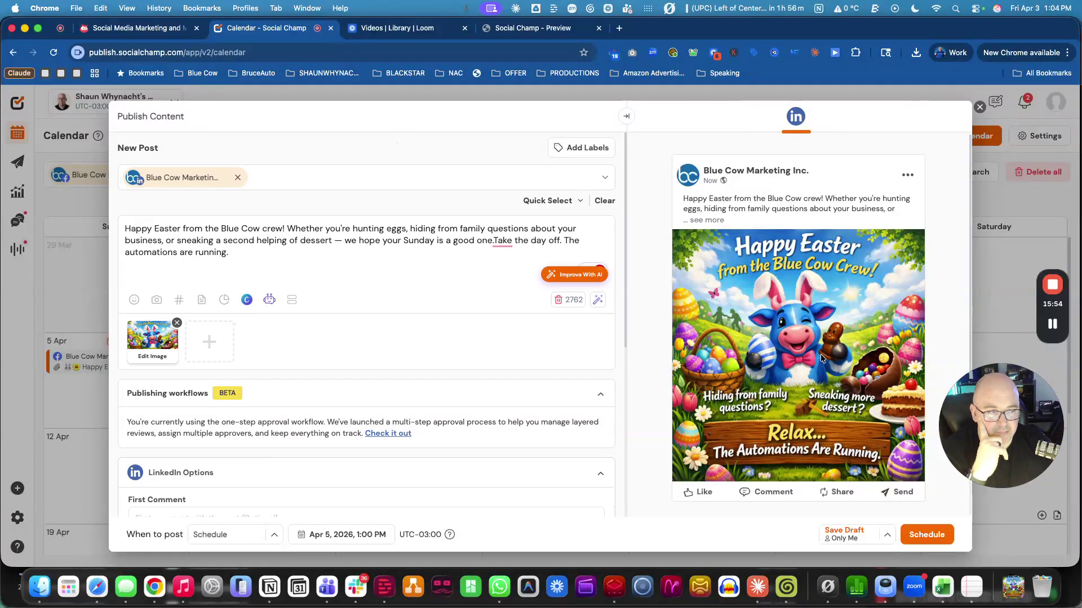
pyautogui.scroll(-2, 765, 237)
pyautogui.scroll(-5, 319, 343)
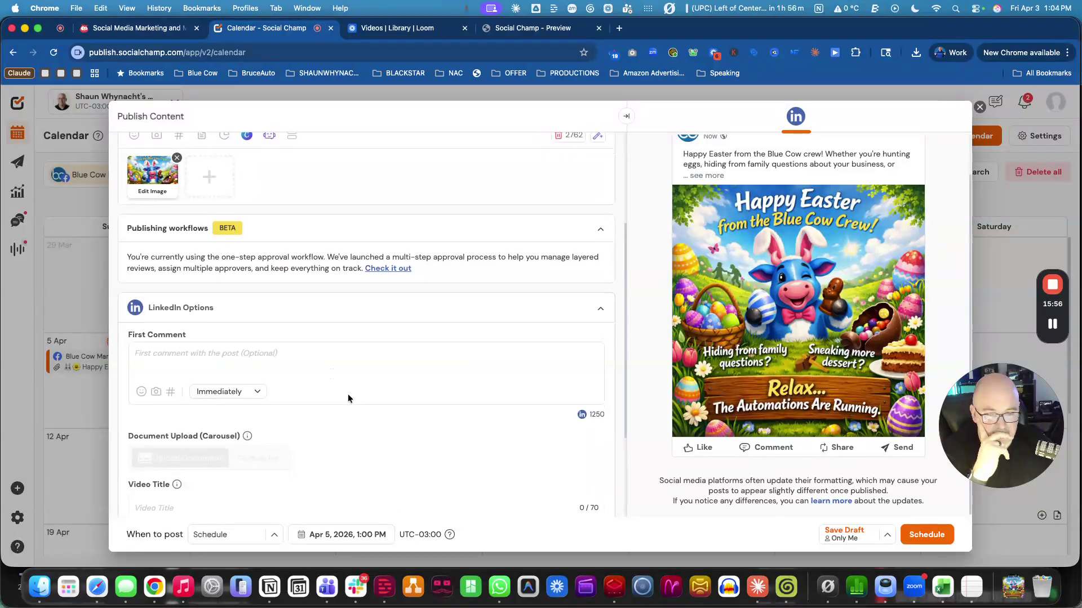
pyautogui.scroll(-1, 348, 394)
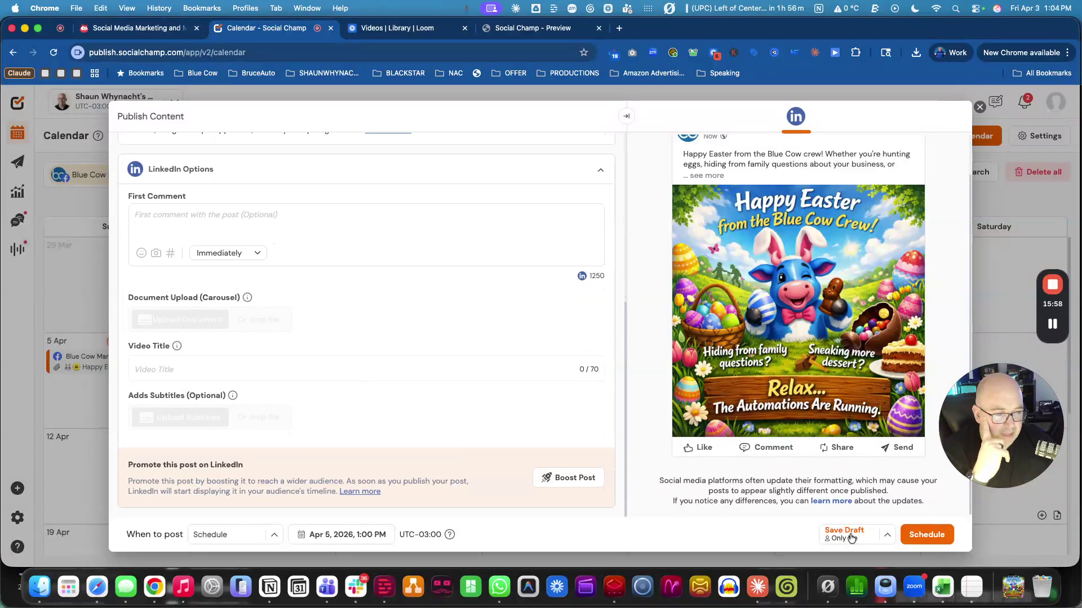
# Schedule the LinkedIn Easter post for April 5, 2026 at 1:00 PM.
pyautogui.click(346, 536)
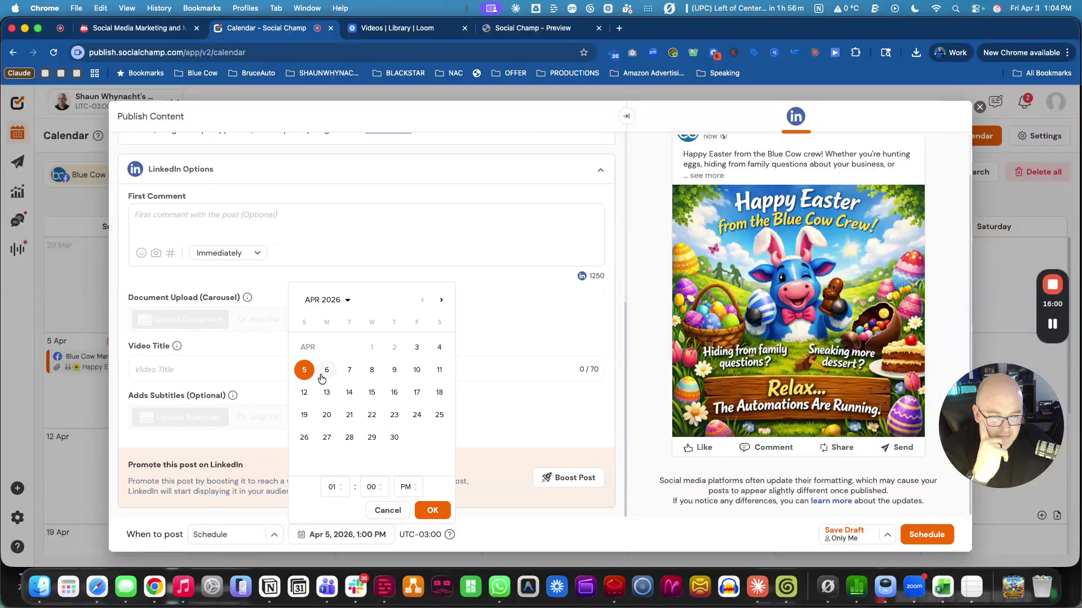
pyautogui.click(432, 510)
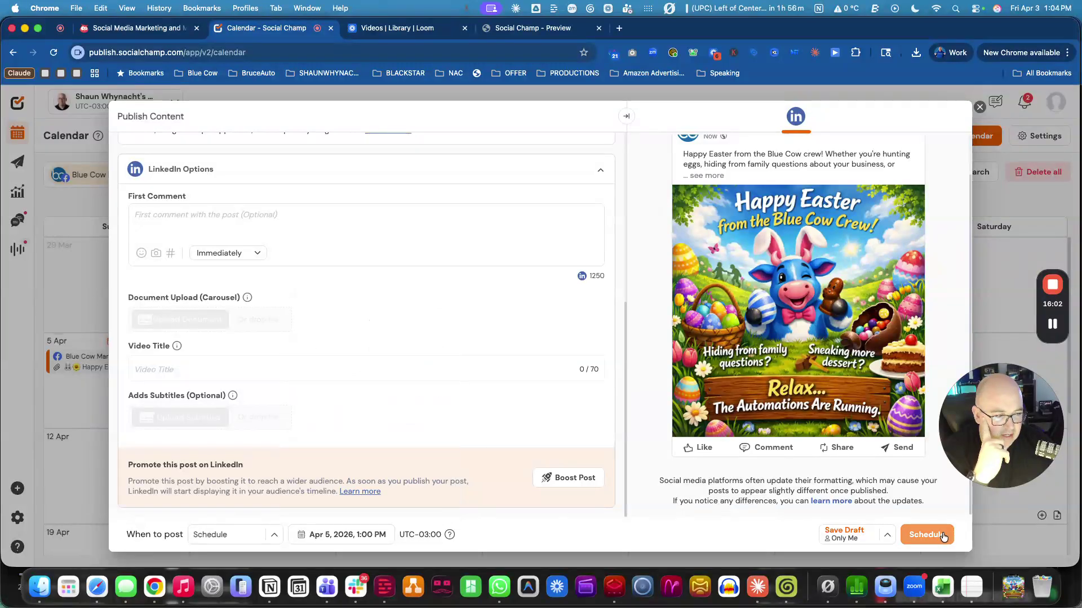
pyautogui.click(947, 535)
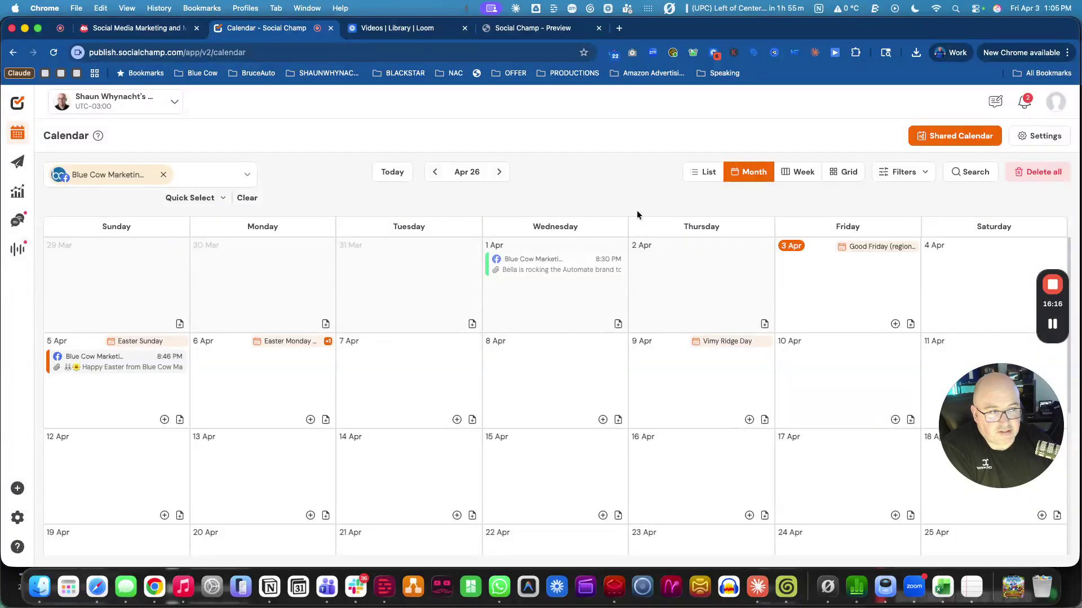
# Look through the Publish section's Draft and Queue lists.
pyautogui.click(19, 165)
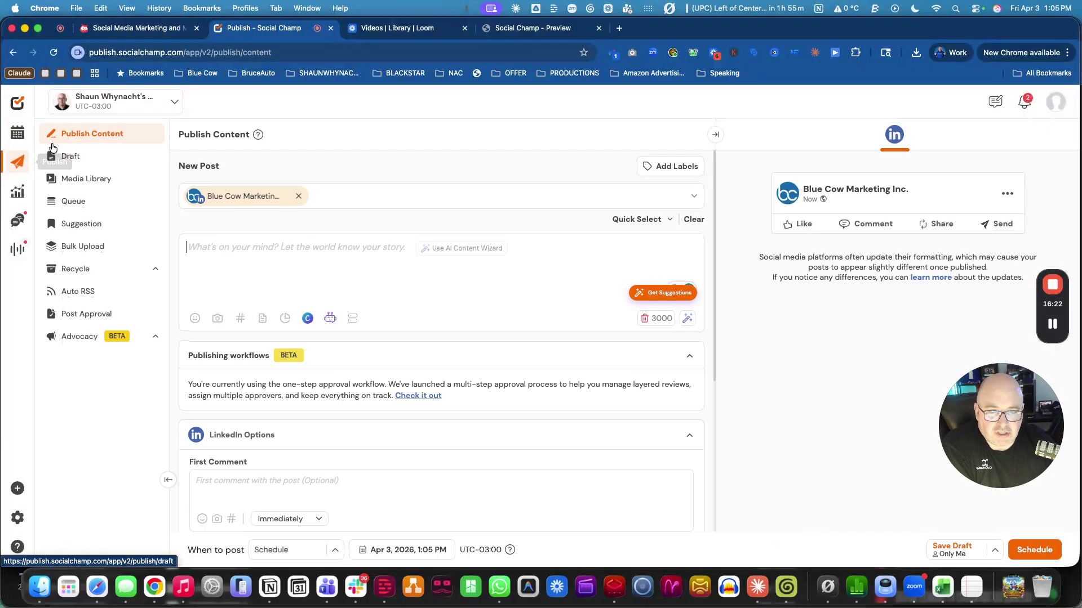
pyautogui.click(87, 161)
pyautogui.click(77, 209)
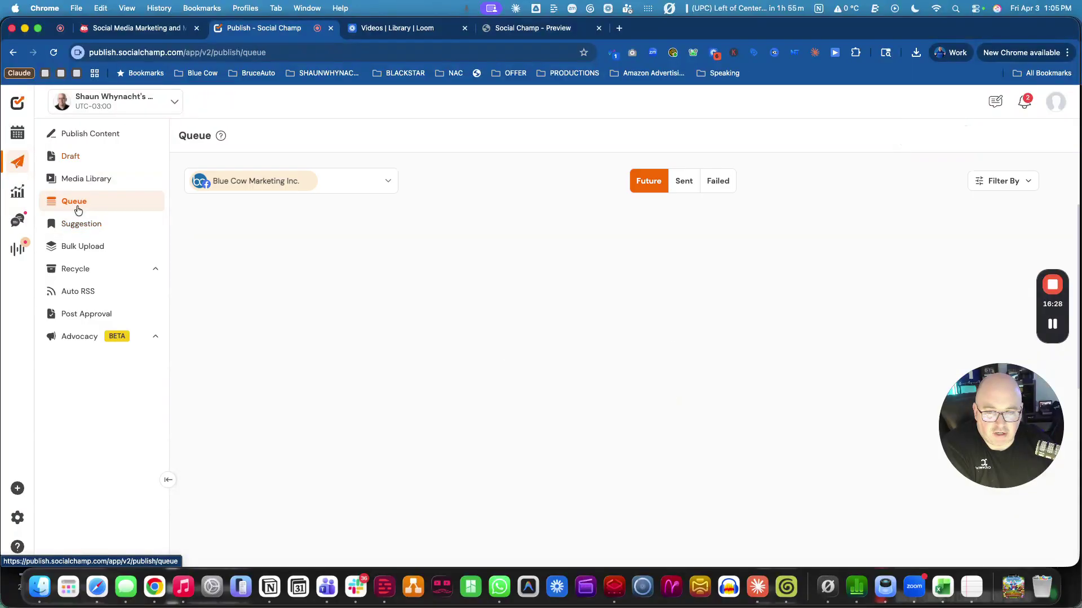
pyautogui.scroll(-5, 369, 438)
pyautogui.scroll(4, 369, 438)
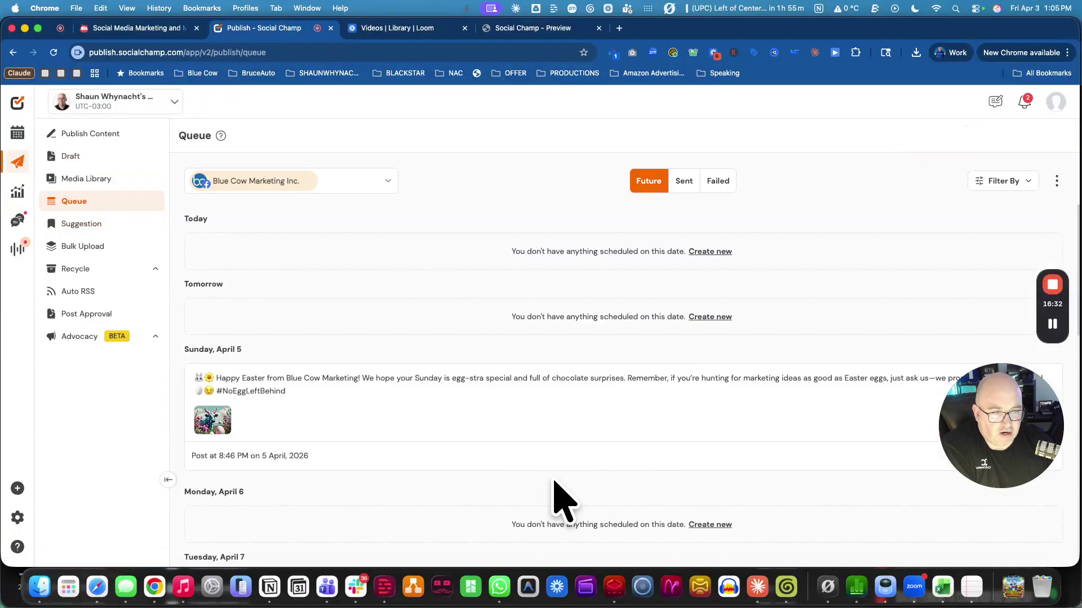
# Filter the queue to the LinkedIn Page, then go to the Suggestion page.
pyautogui.click(285, 180)
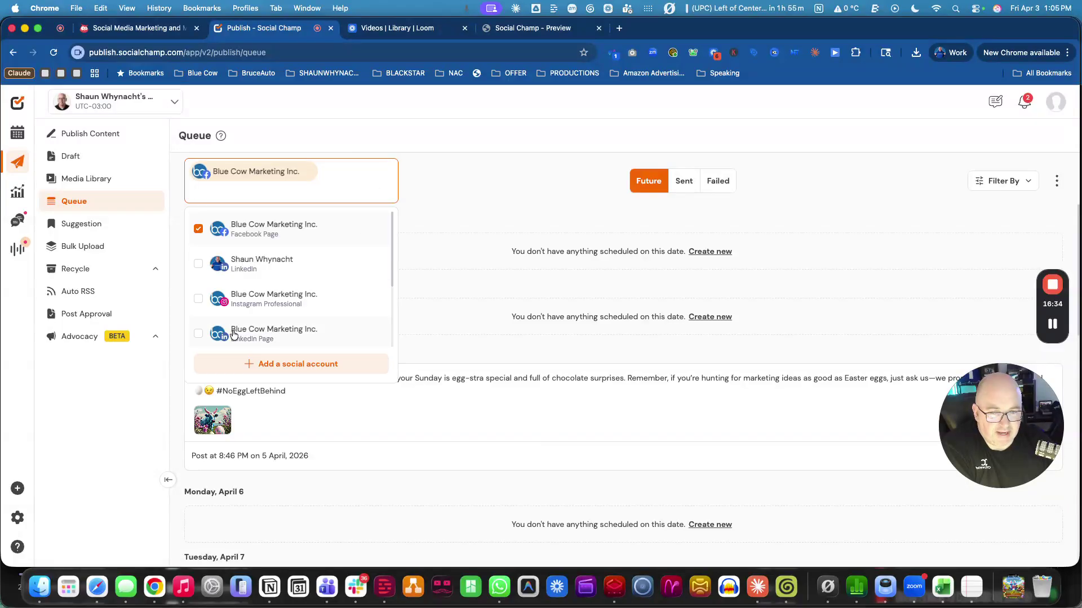
pyautogui.click(269, 330)
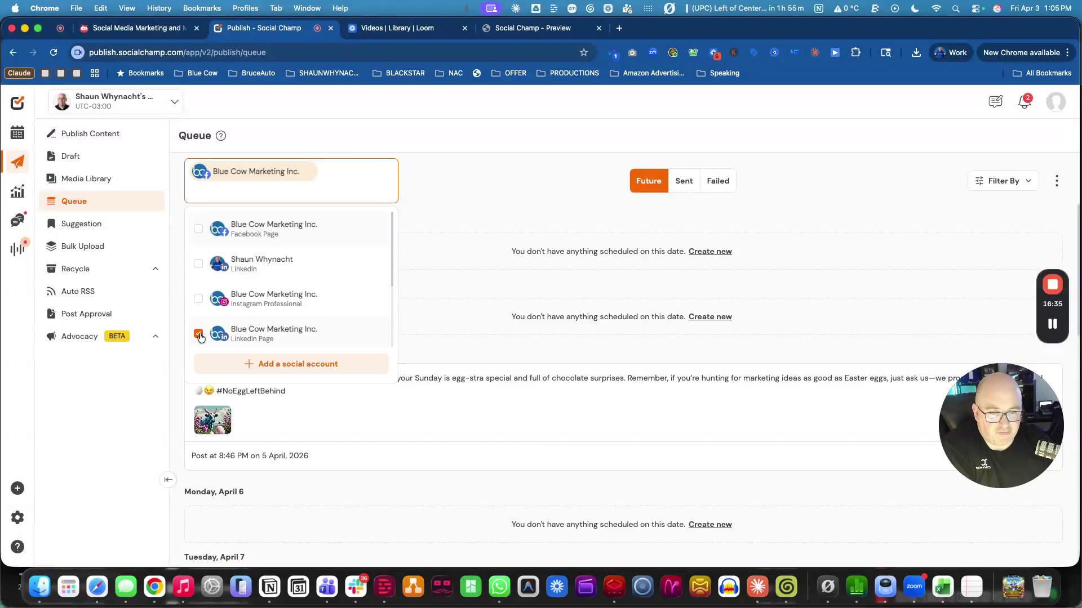
pyautogui.click(466, 299)
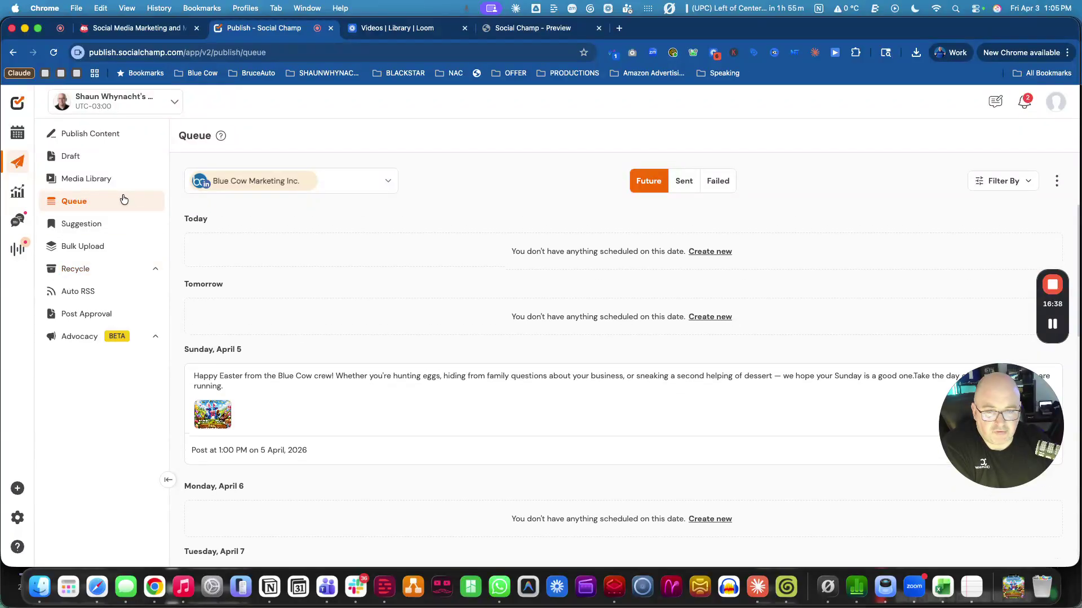
pyautogui.click(84, 224)
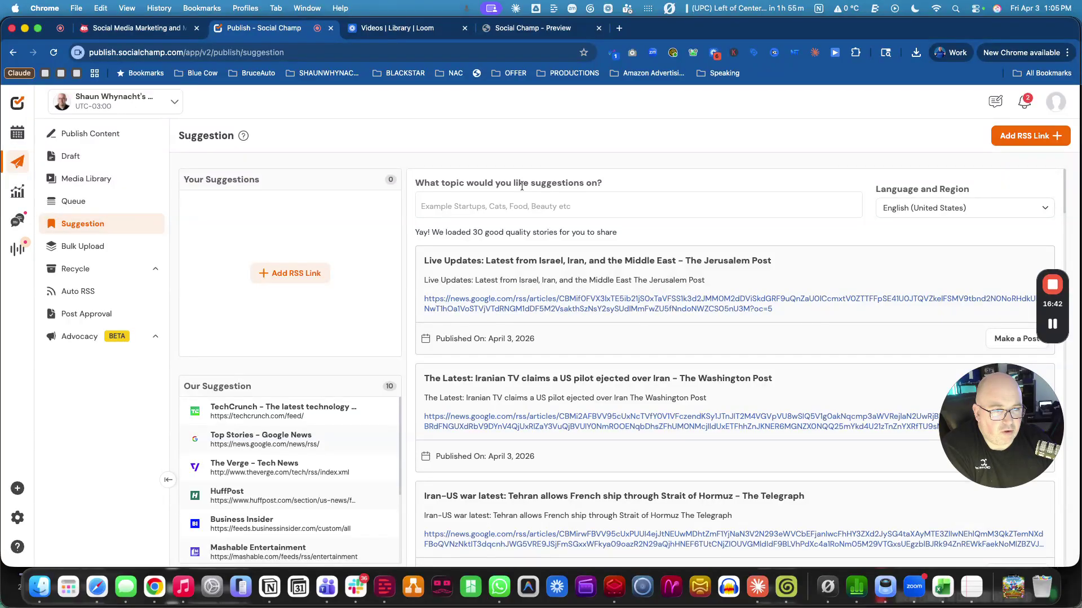
# Enter 'GoHighLevel' as the suggestion topic.
pyautogui.click(515, 207)
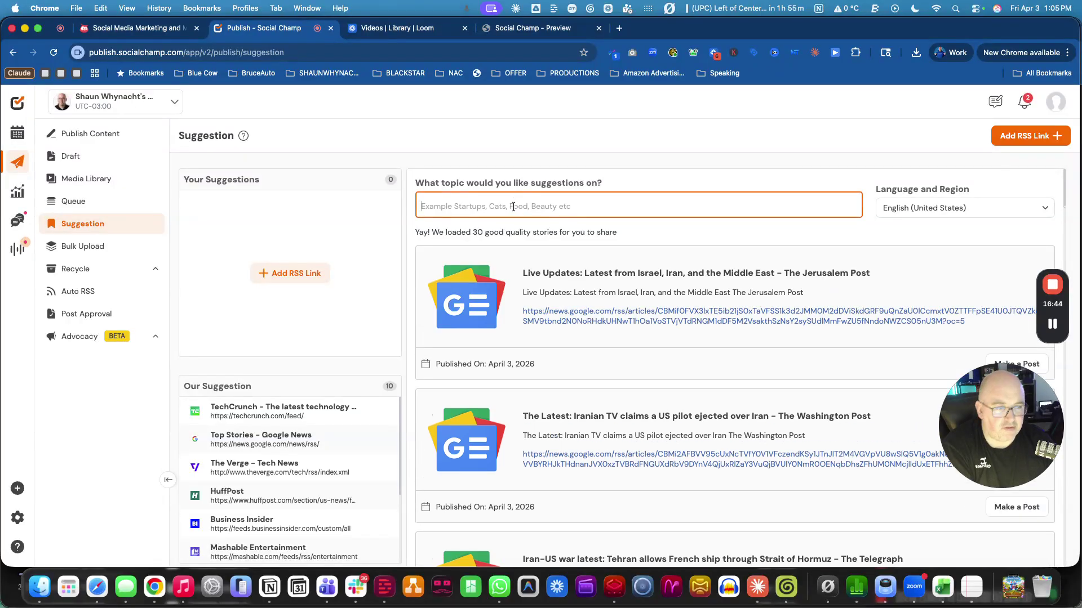
pyautogui.write('GoHioghl')
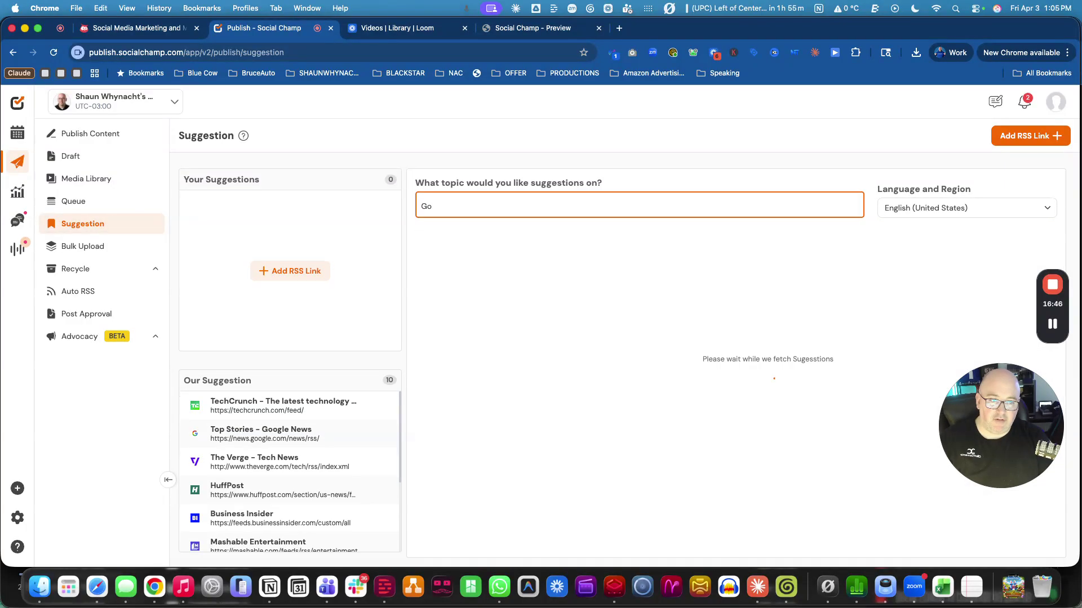
pyautogui.press('BackSpace')
pyautogui.write('ghLevel')
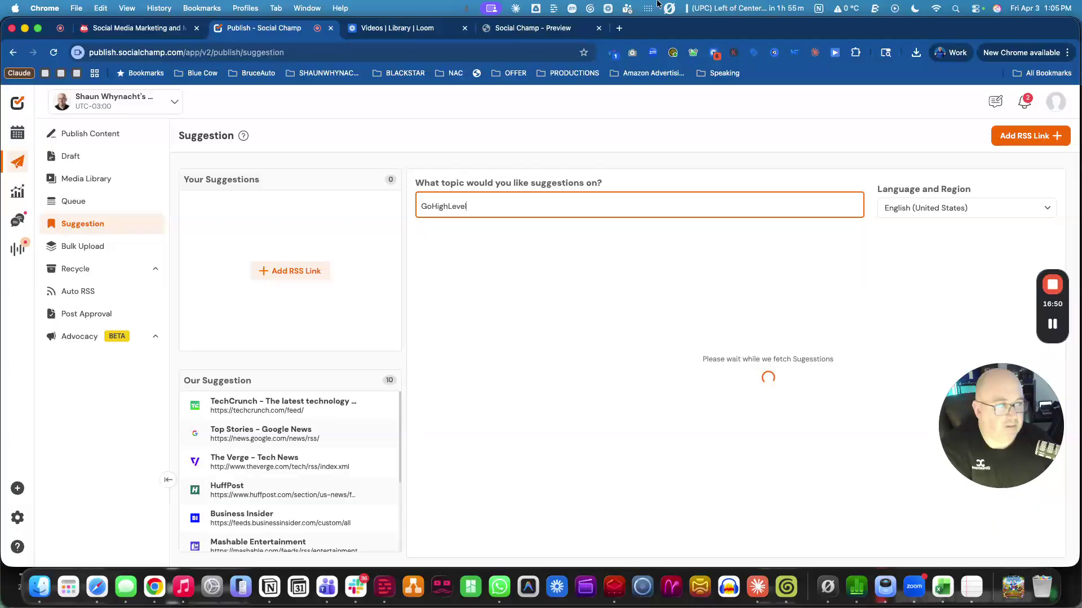
# Set language and region to English (Canada) and scroll through the resulting stories.
pyautogui.click(915, 209)
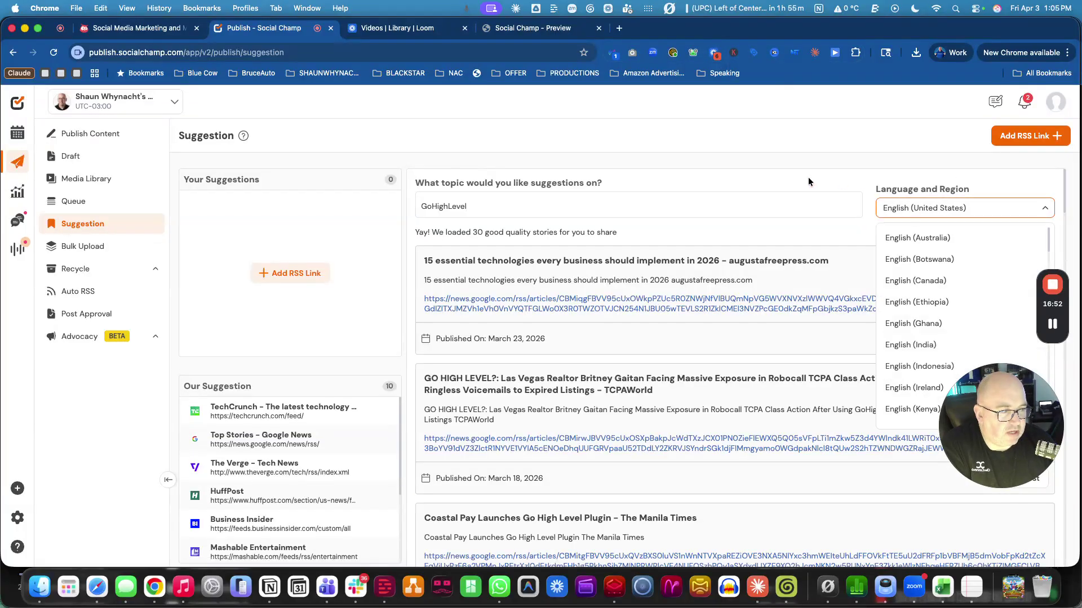
pyautogui.click(914, 282)
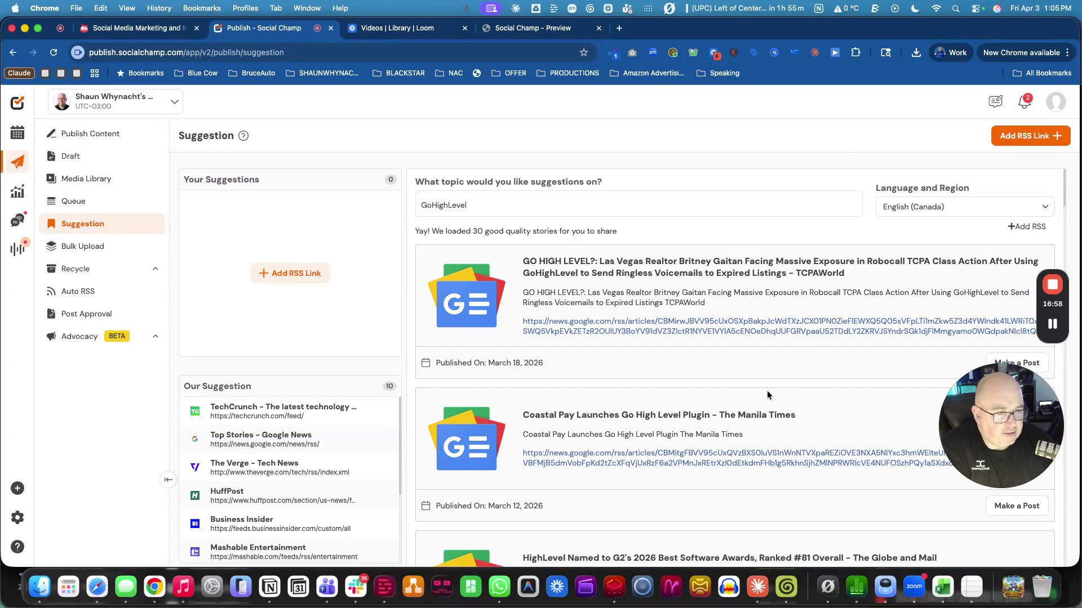
pyautogui.scroll(-5, 766, 390)
pyautogui.scroll(-10, 758, 392)
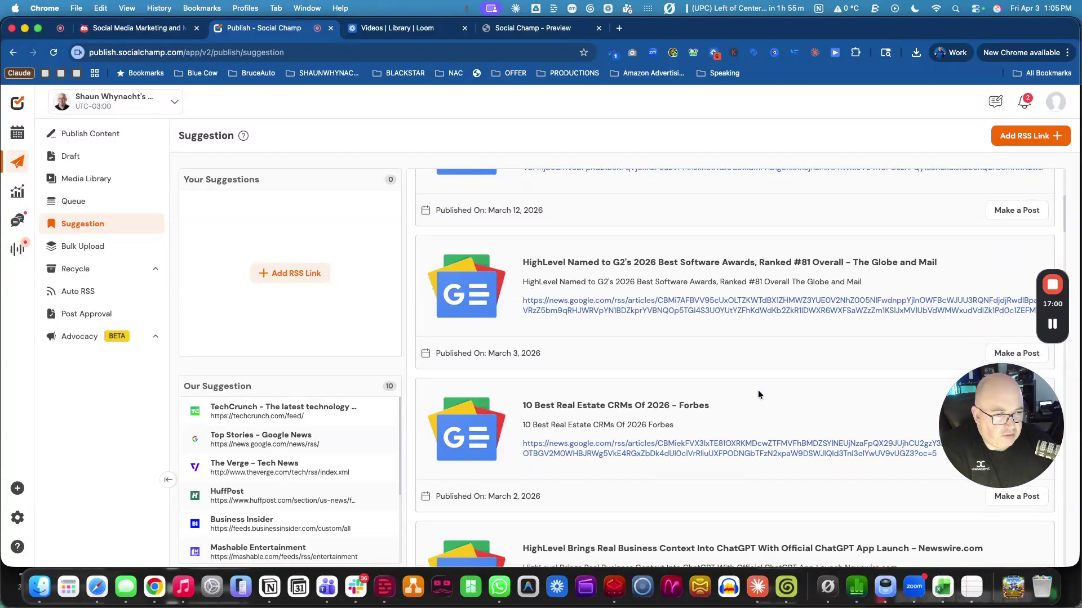
pyautogui.scroll(-6, 758, 390)
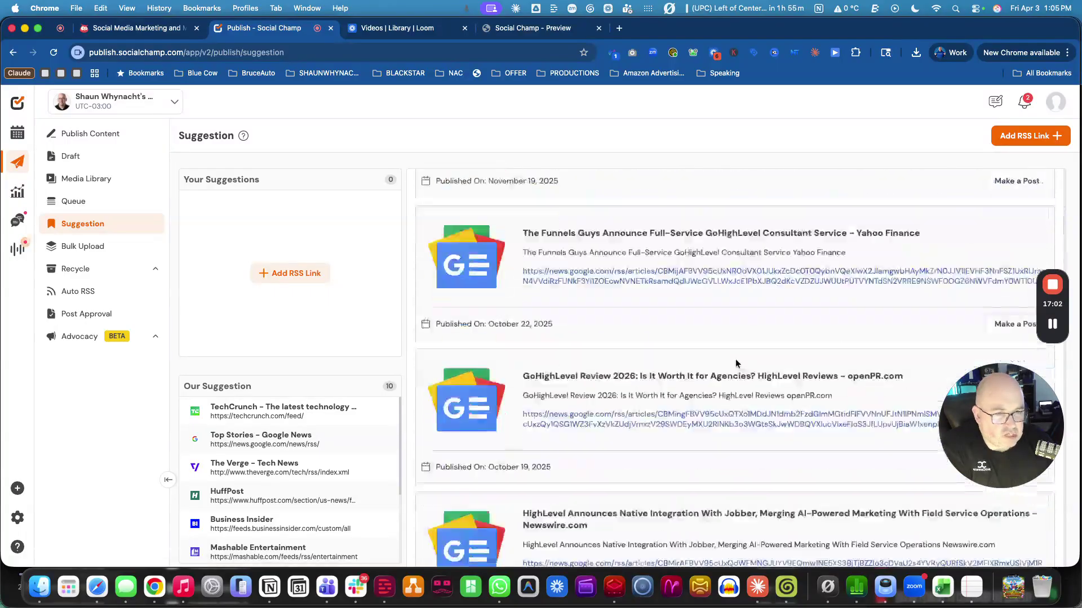
pyautogui.scroll(-4, 226, 462)
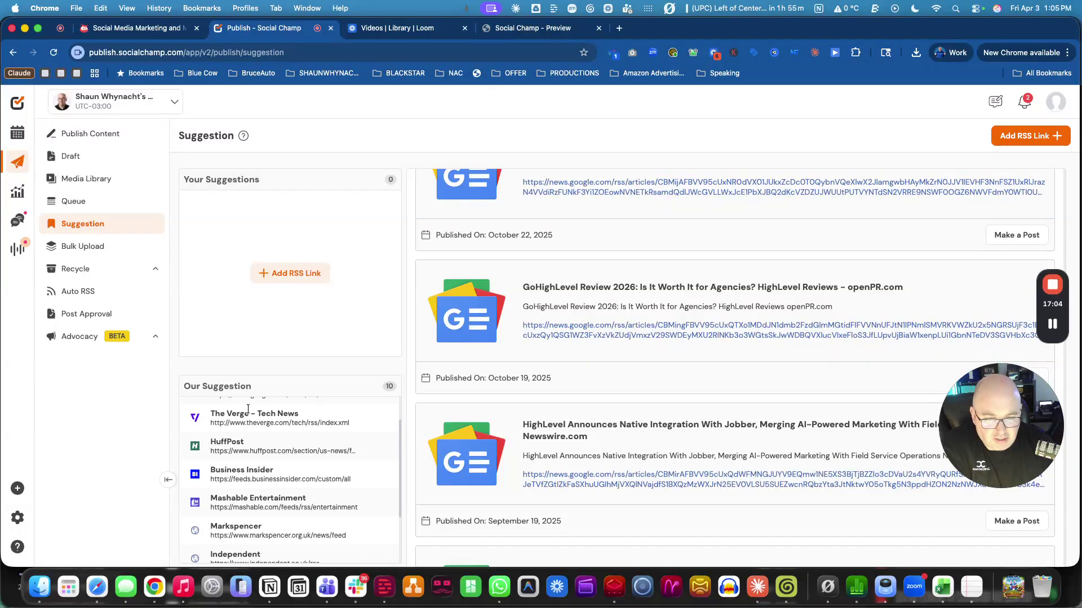
pyautogui.scroll(4, 248, 460)
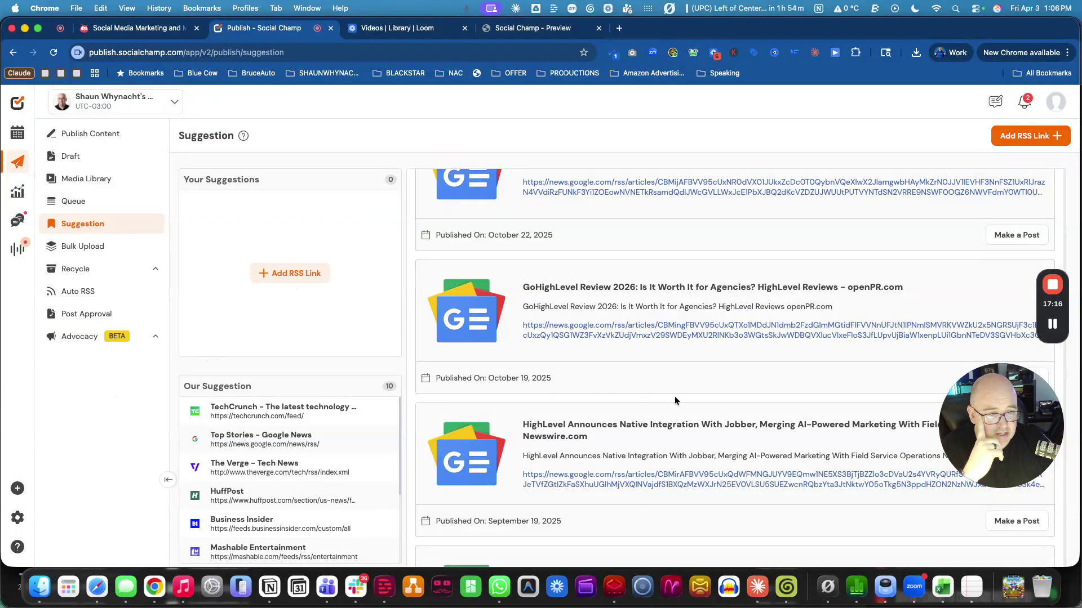
pyautogui.scroll(4, 687, 346)
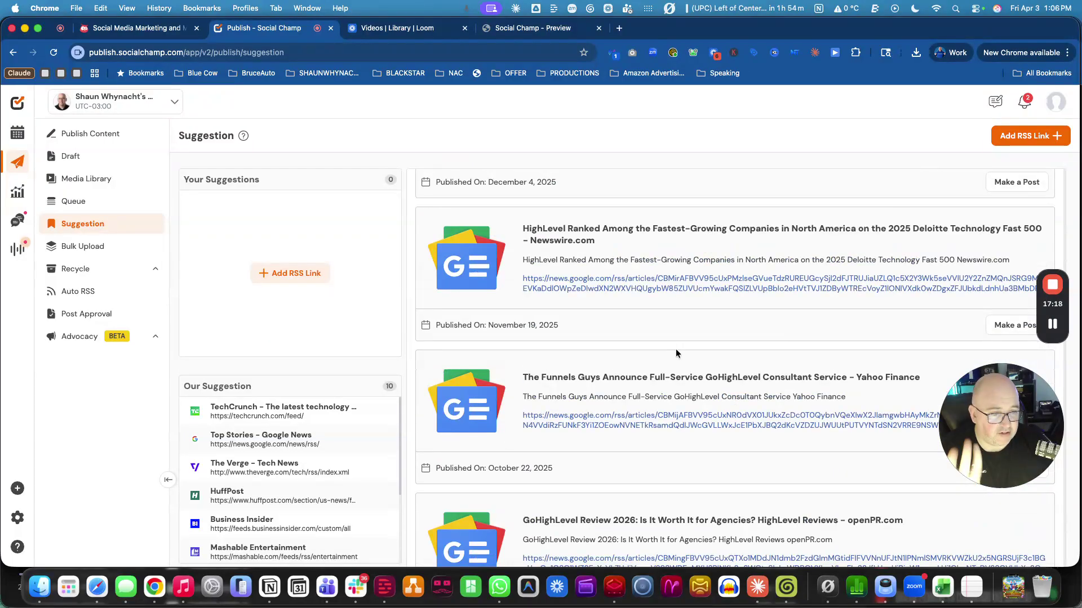
pyautogui.scroll(-2, 630, 460)
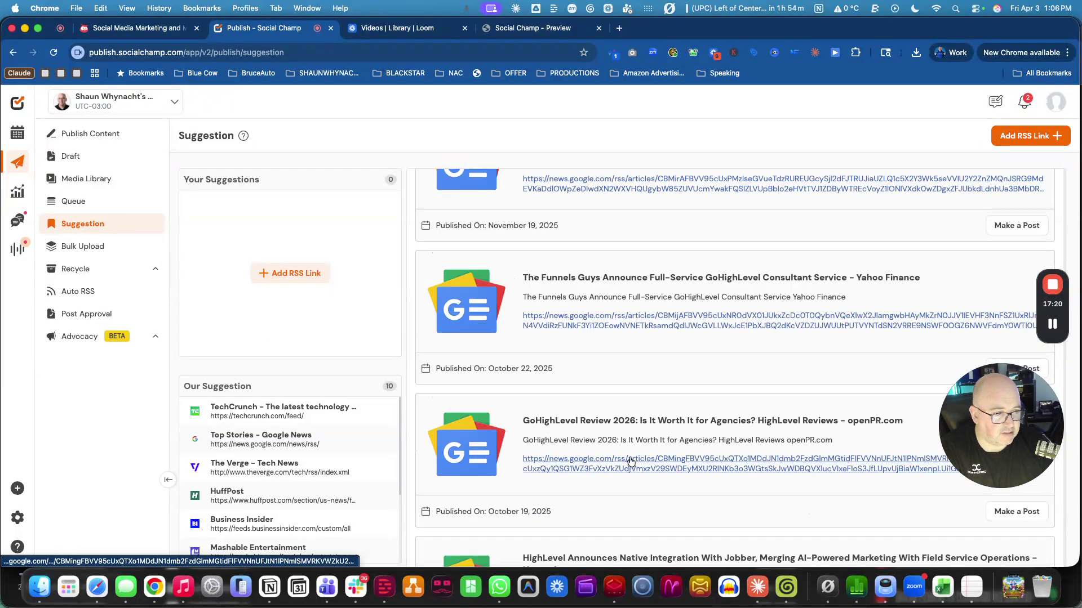
pyautogui.scroll(-2, 630, 460)
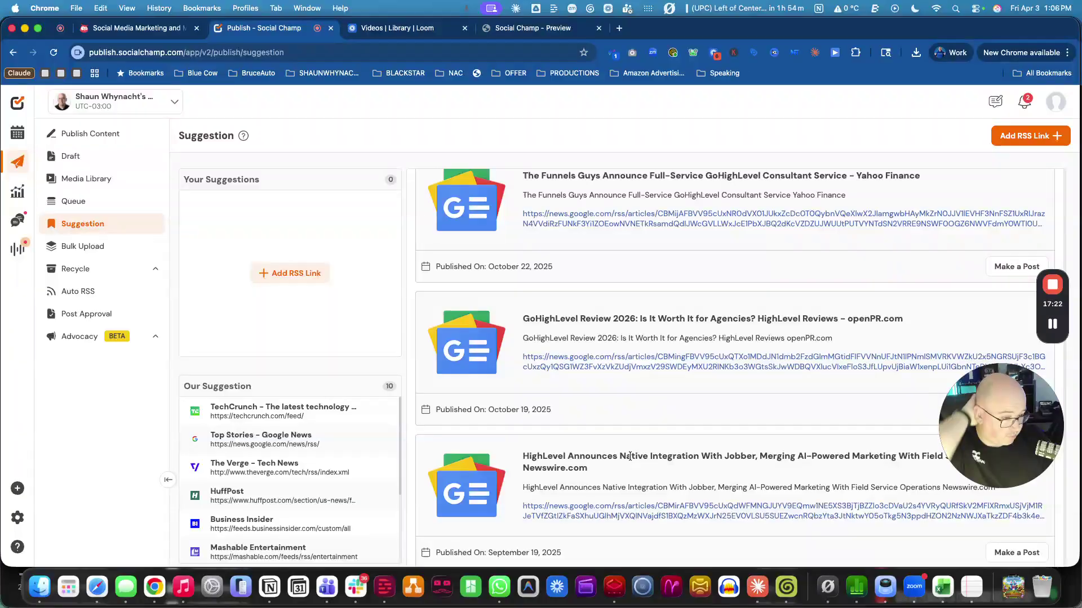
pyautogui.scroll(20, 492, 408)
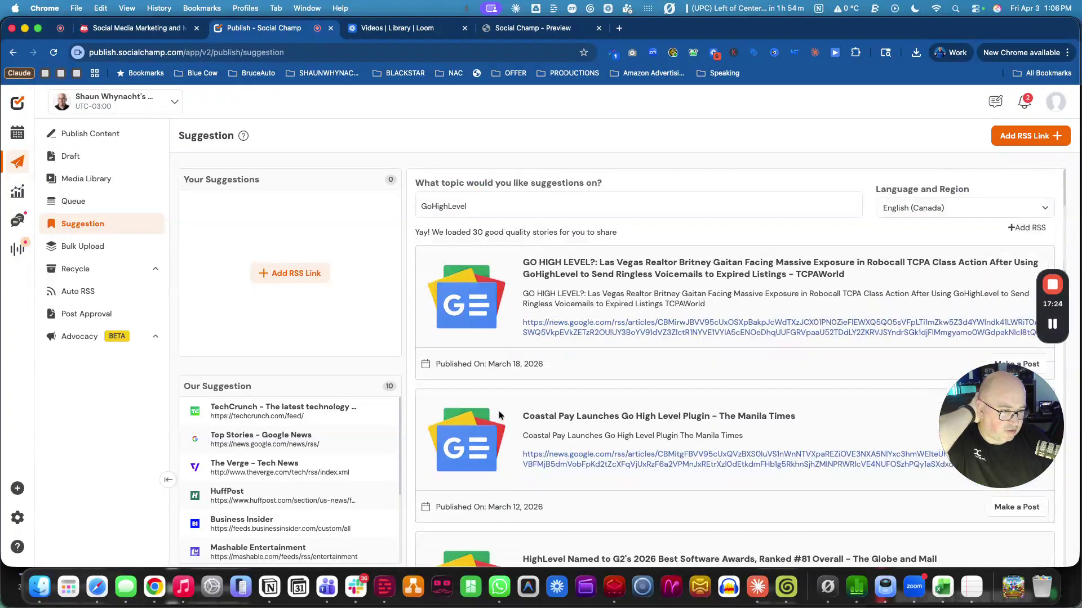
# Replace the suggestion topic with 'AI Marketing' and fetch its stories.
pyautogui.click(474, 204)
pyautogui.press('super+a')
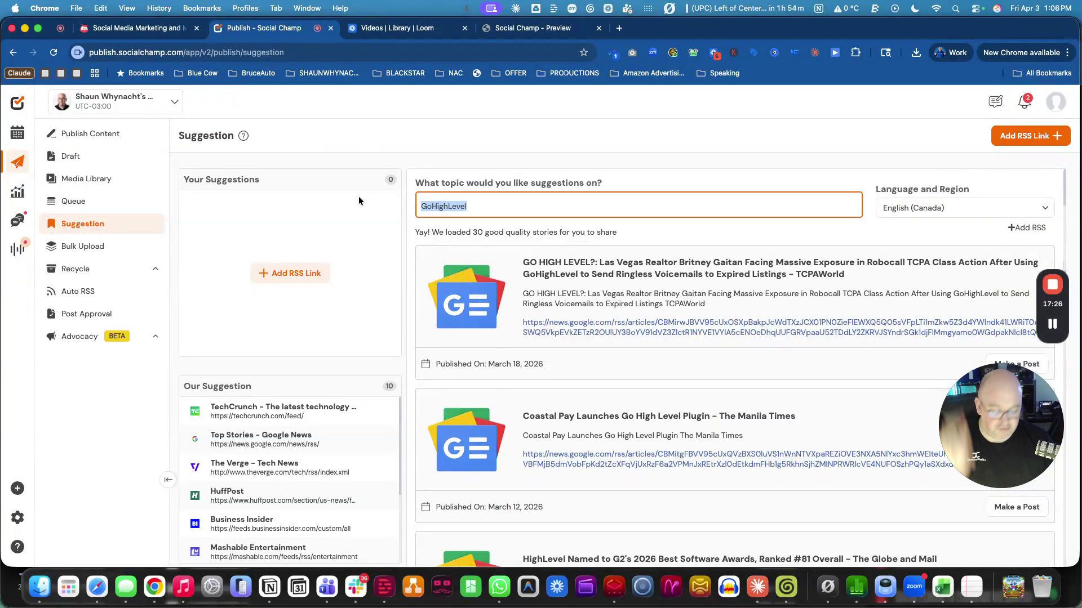
pyautogui.write('AI Marke')
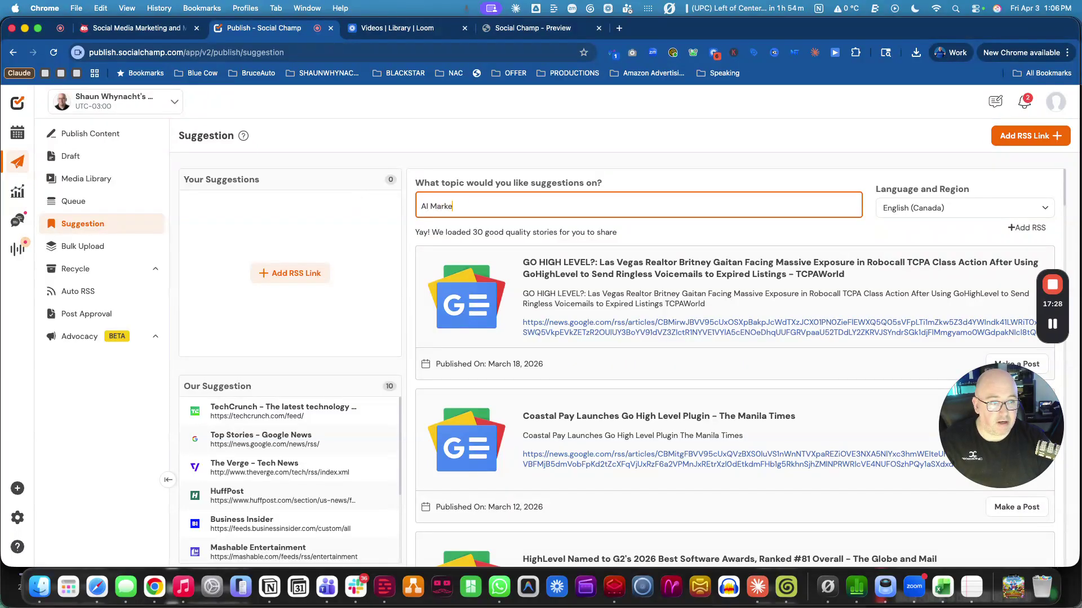
pyautogui.write('ting')
pyautogui.press('Return')
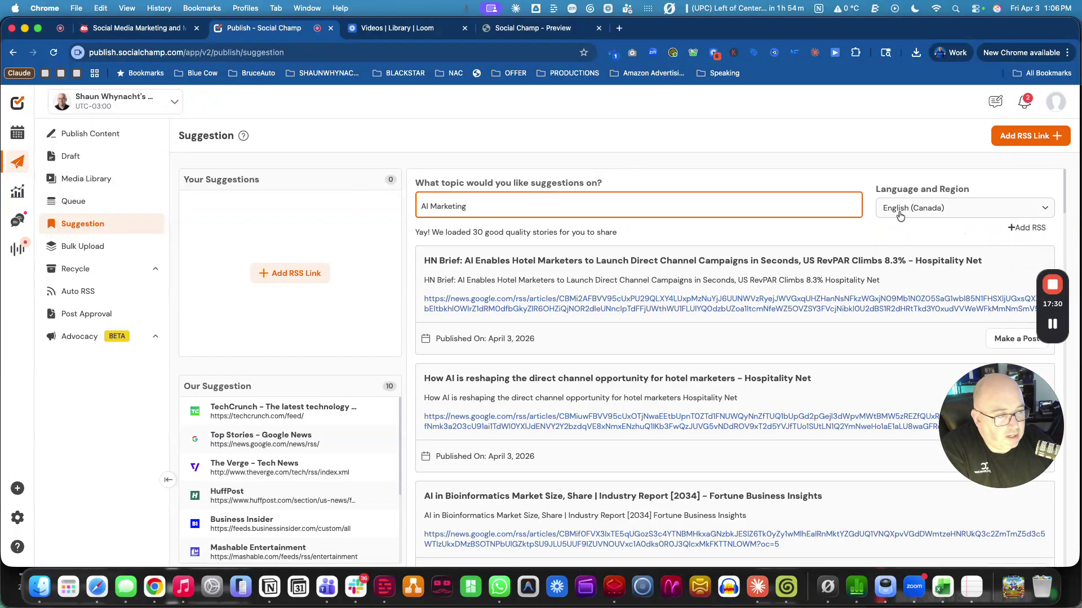
# Keep English (Canada) as the region, then load the Mashable Entertainment feed.
pyautogui.click(897, 213)
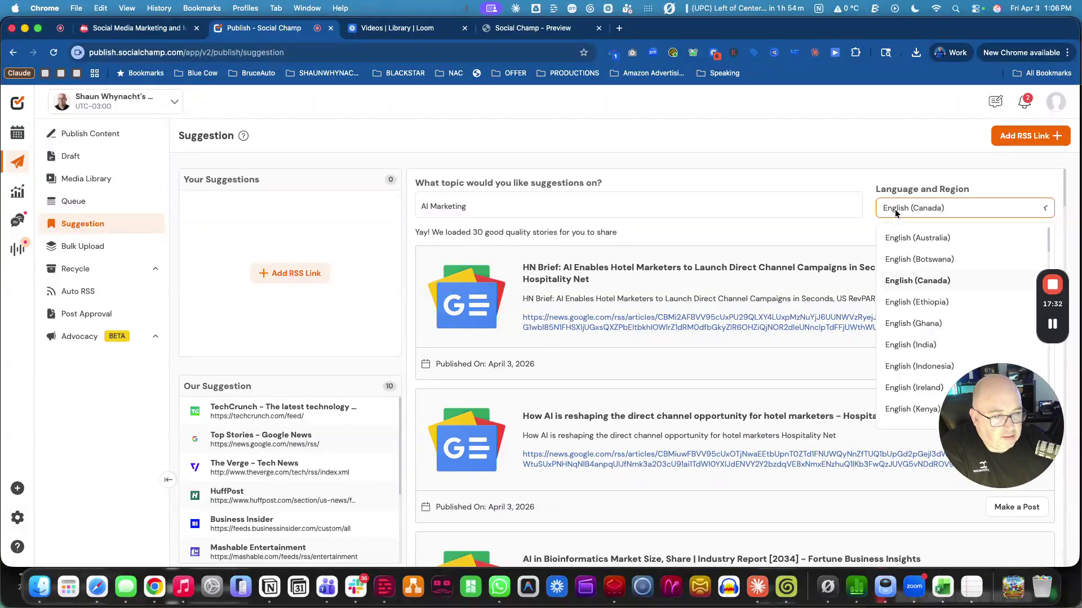
pyautogui.click(927, 280)
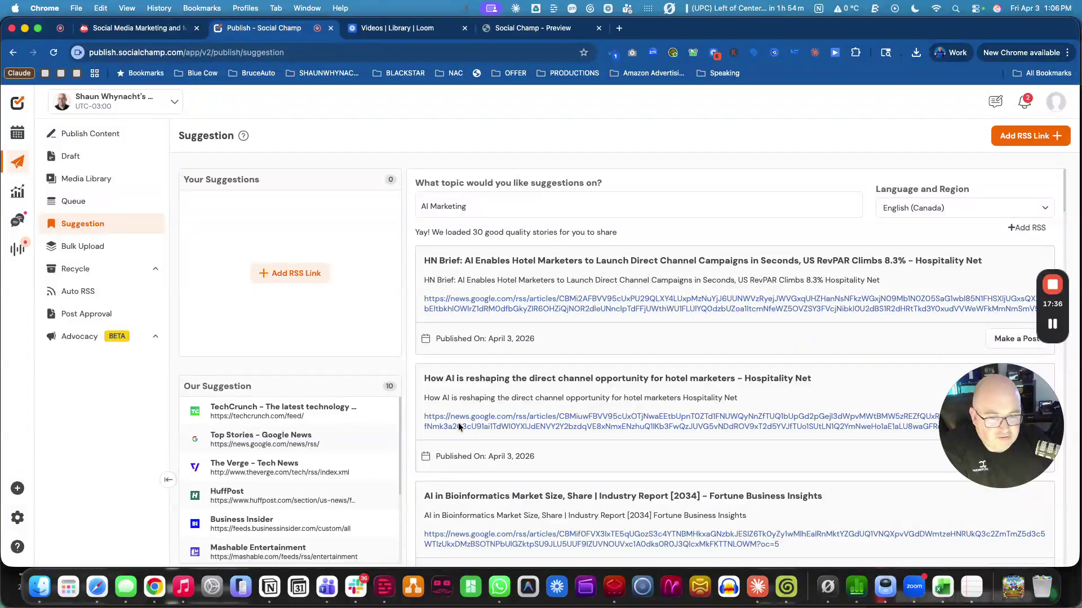
pyautogui.scroll(-15, 620, 381)
pyautogui.scroll(-10, 614, 384)
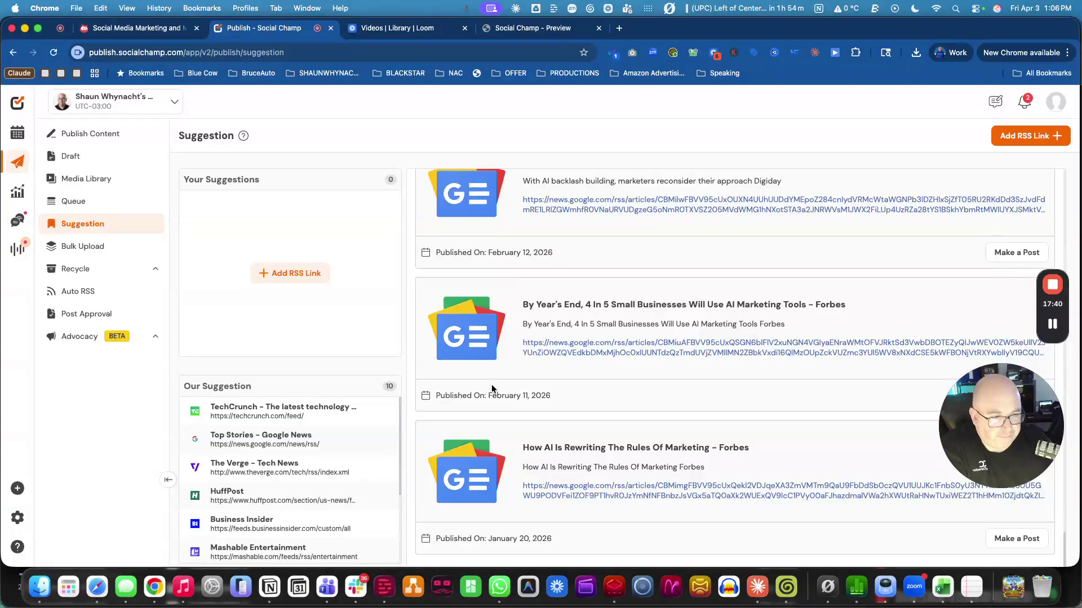
pyautogui.scroll(20, 651, 350)
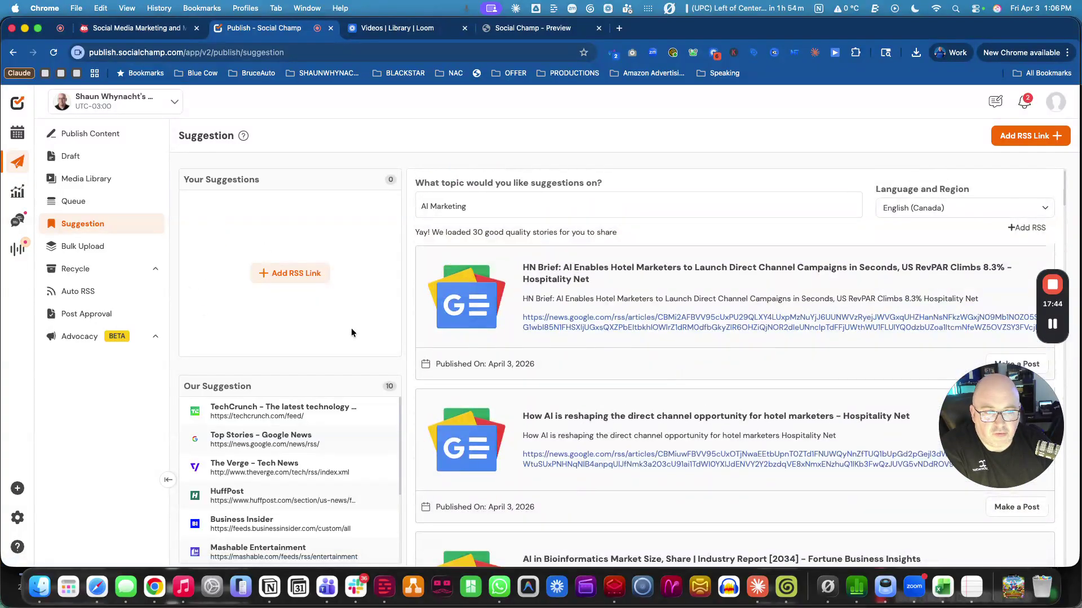
pyautogui.scroll(-5, 327, 428)
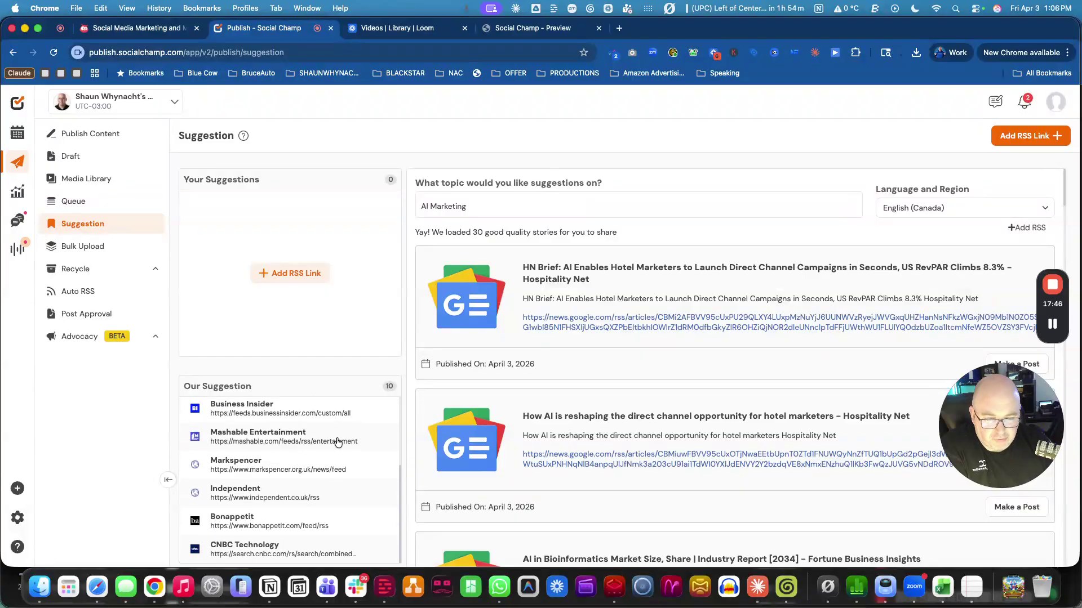
pyautogui.click(287, 445)
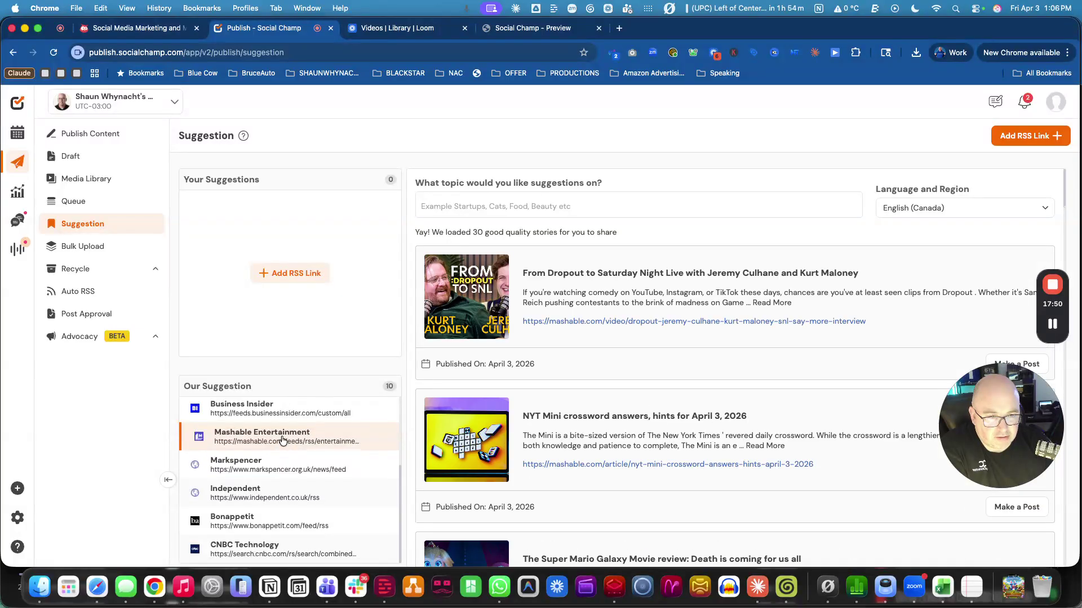
# Show TechCrunch feed stories, briefly trying 'AI New' as a topic.
pyautogui.scroll(3, 262, 425)
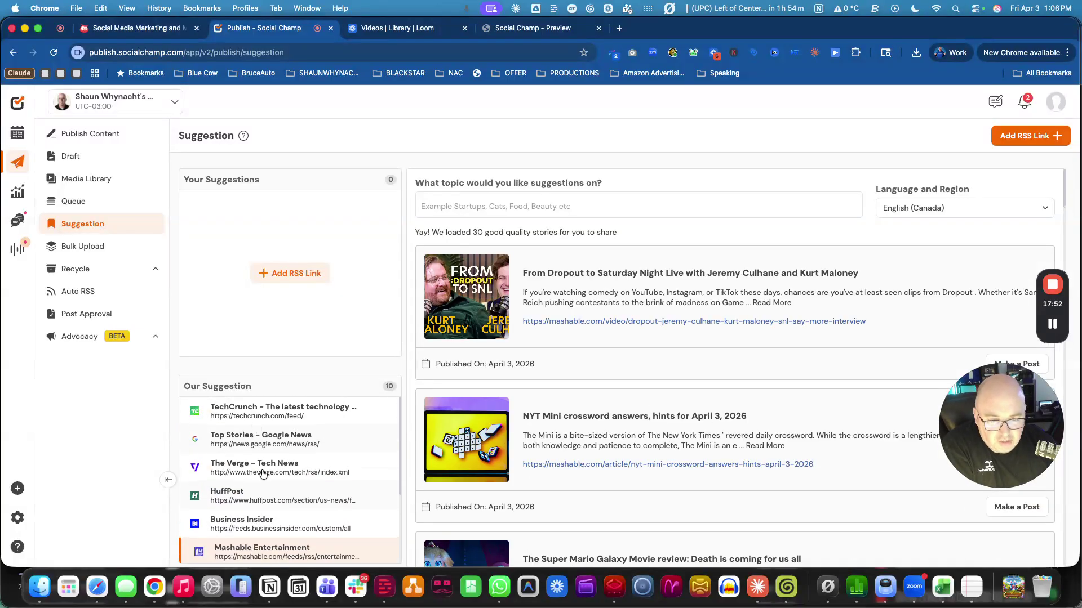
pyautogui.click(272, 406)
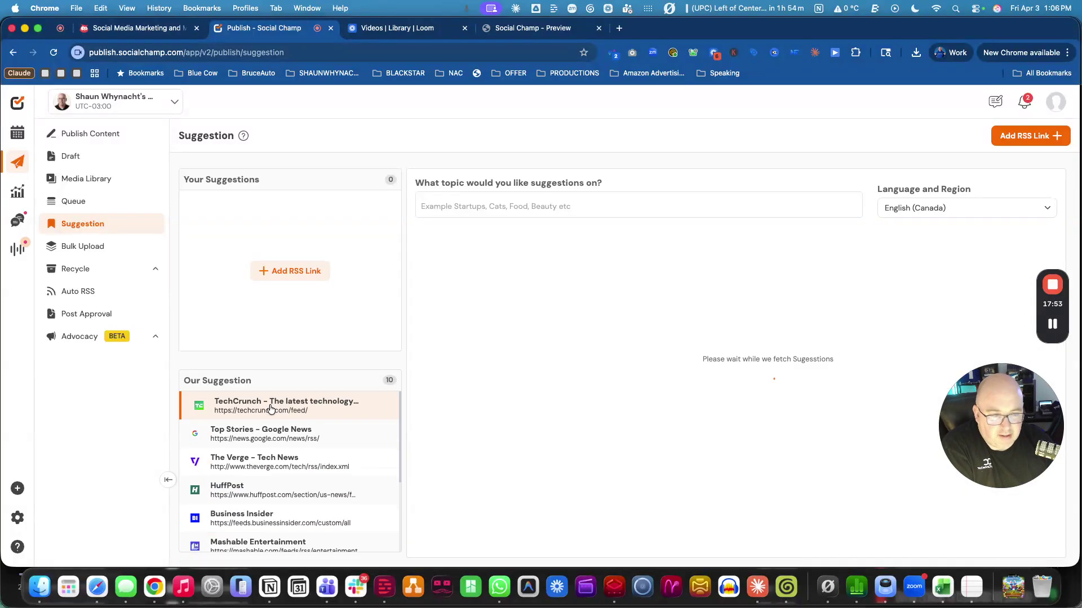
pyautogui.click(481, 206)
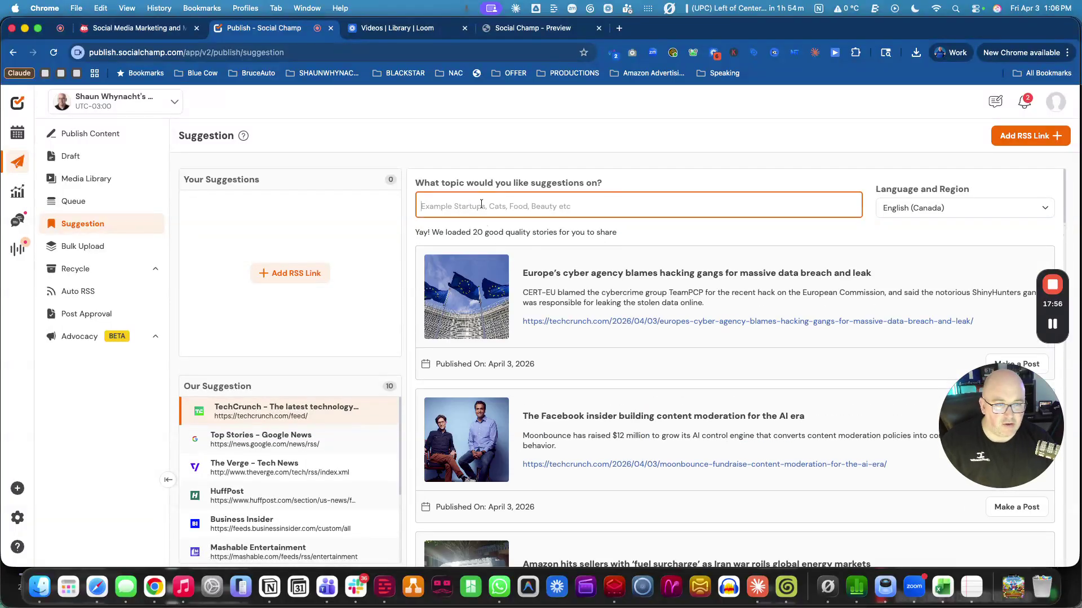
pyautogui.write('AI')
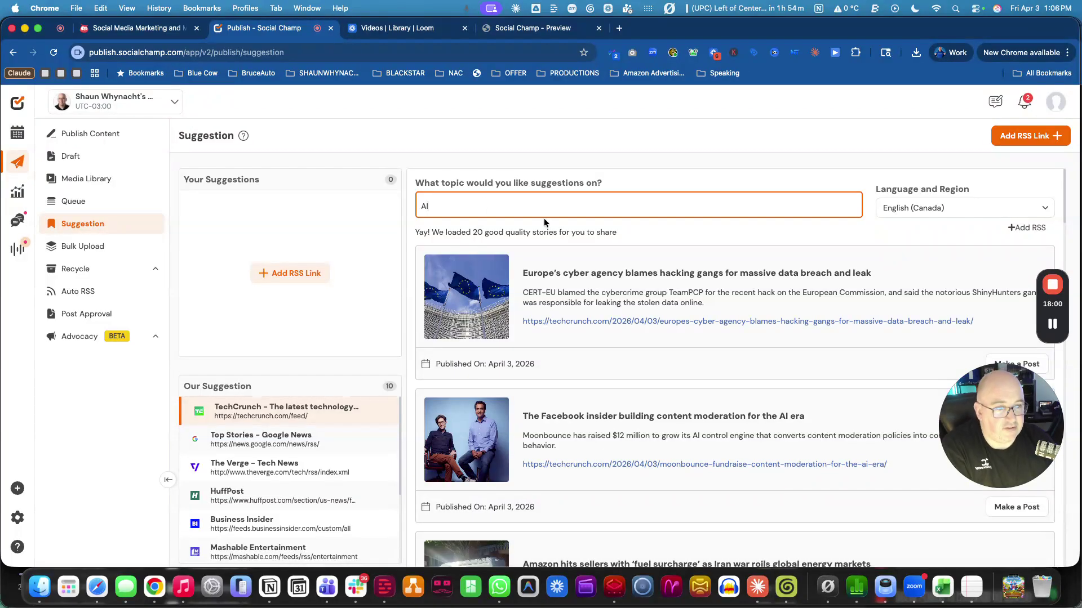
pyautogui.write(' News')
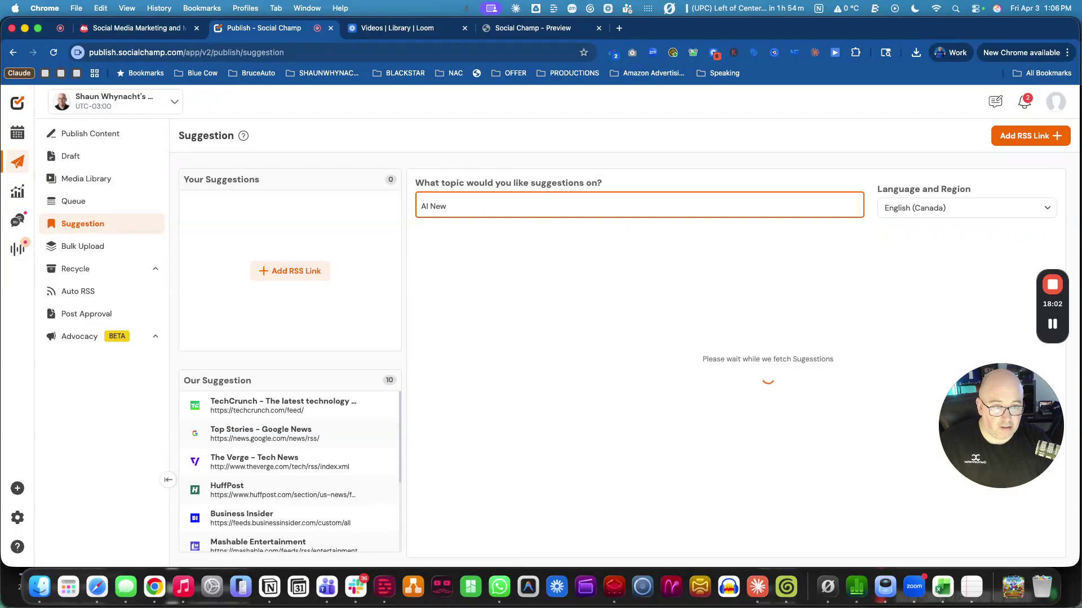
pyautogui.click(310, 408)
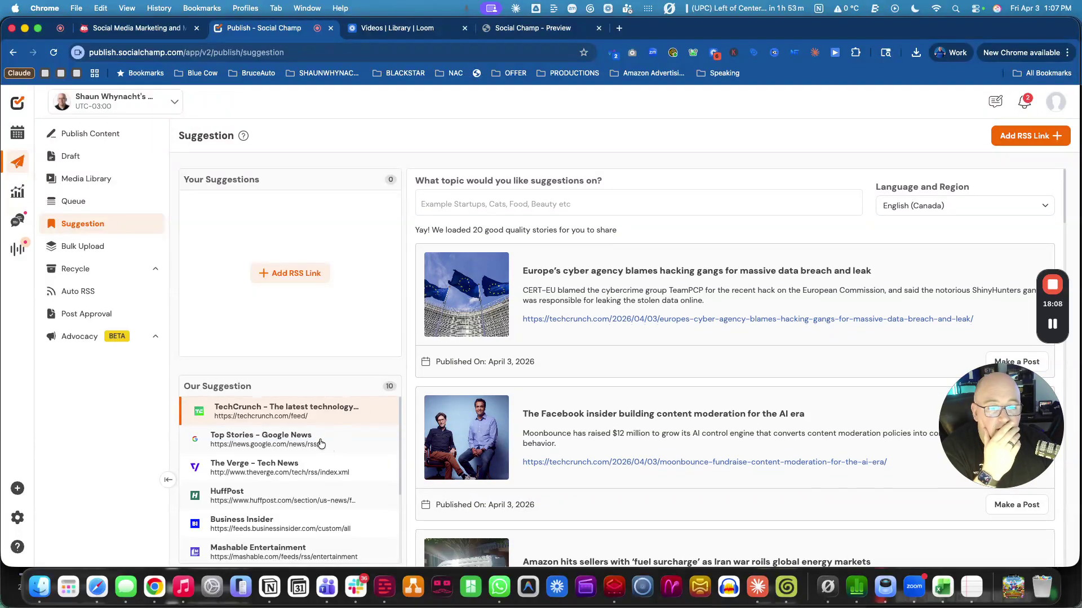
# Load the HuffPost feed and scroll through its stories.
pyautogui.scroll(-3, 310, 445)
pyautogui.click(299, 435)
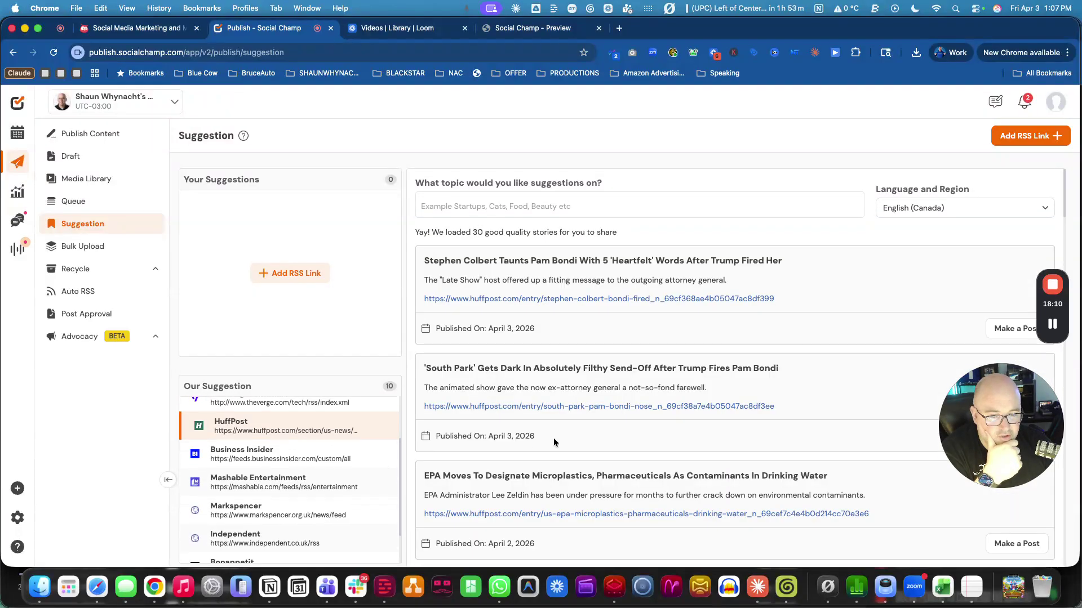
pyautogui.scroll(-3, 587, 364)
pyautogui.scroll(-5, 587, 364)
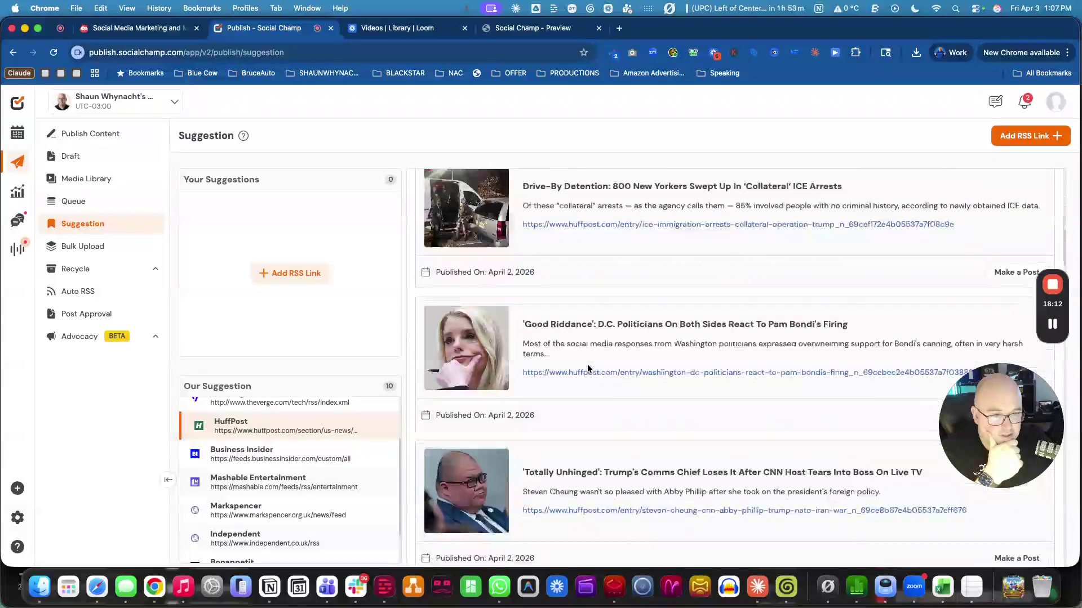
pyautogui.scroll(-1, 259, 485)
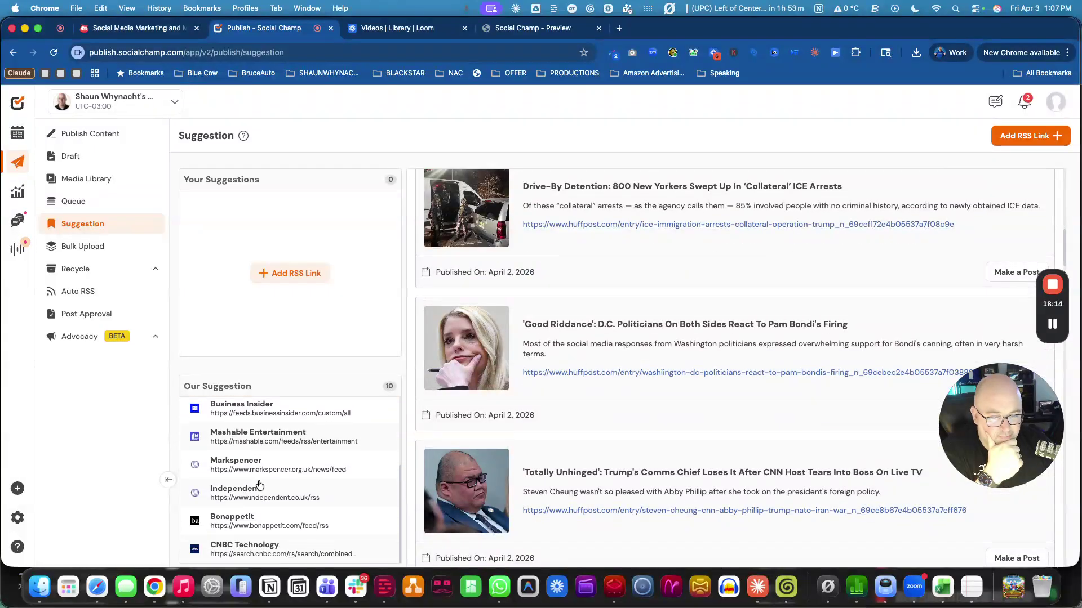
pyautogui.scroll(3, 261, 546)
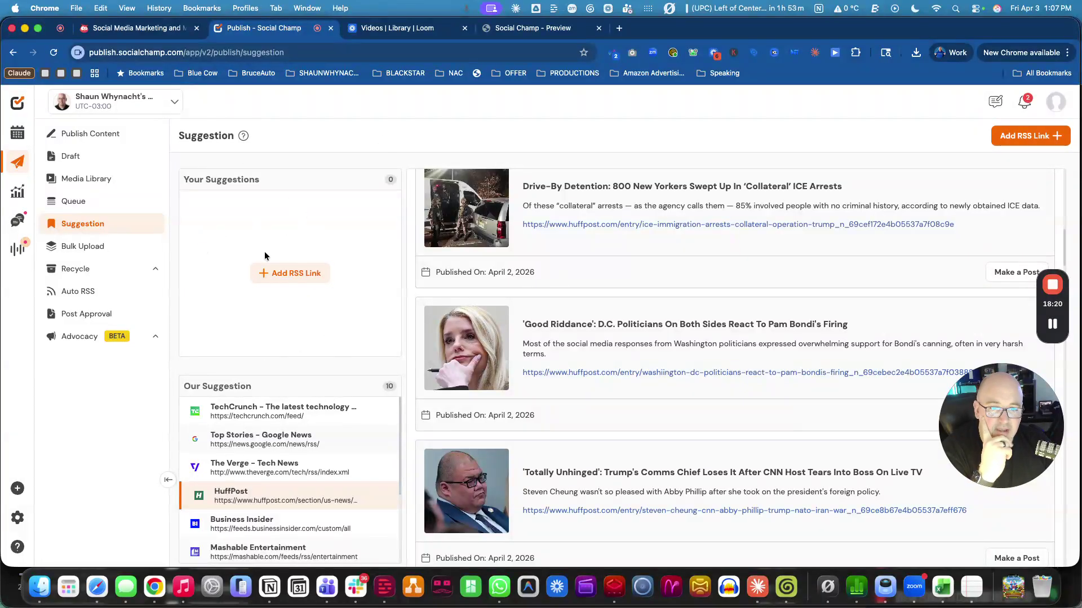
# Search Google for 'gohighlevel rss news' in a new tab.
pyautogui.click(620, 28)
pyautogui.write('go')
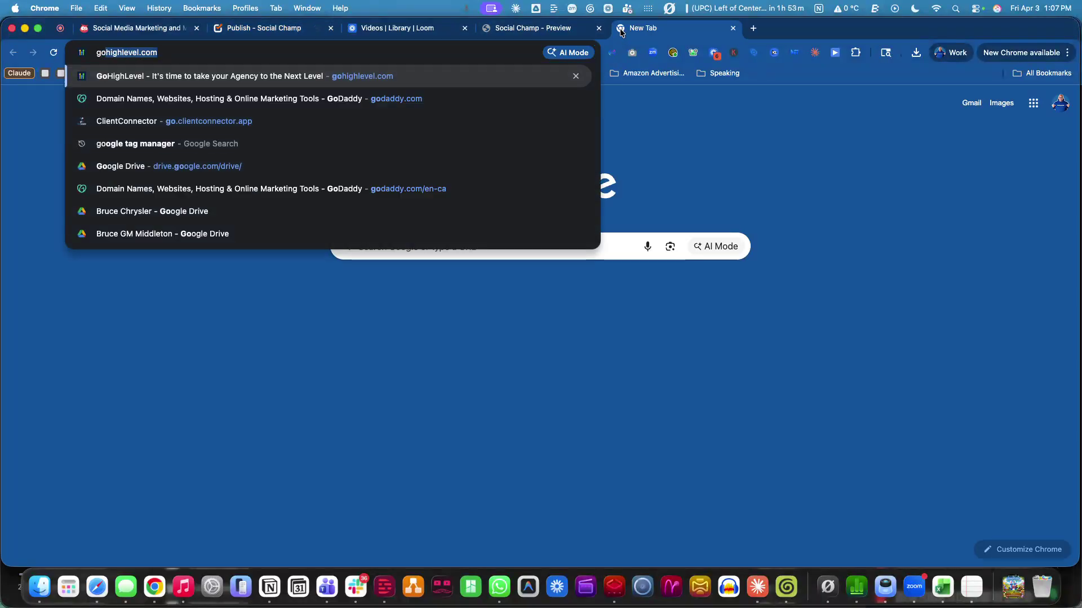
pyautogui.write('highlev')
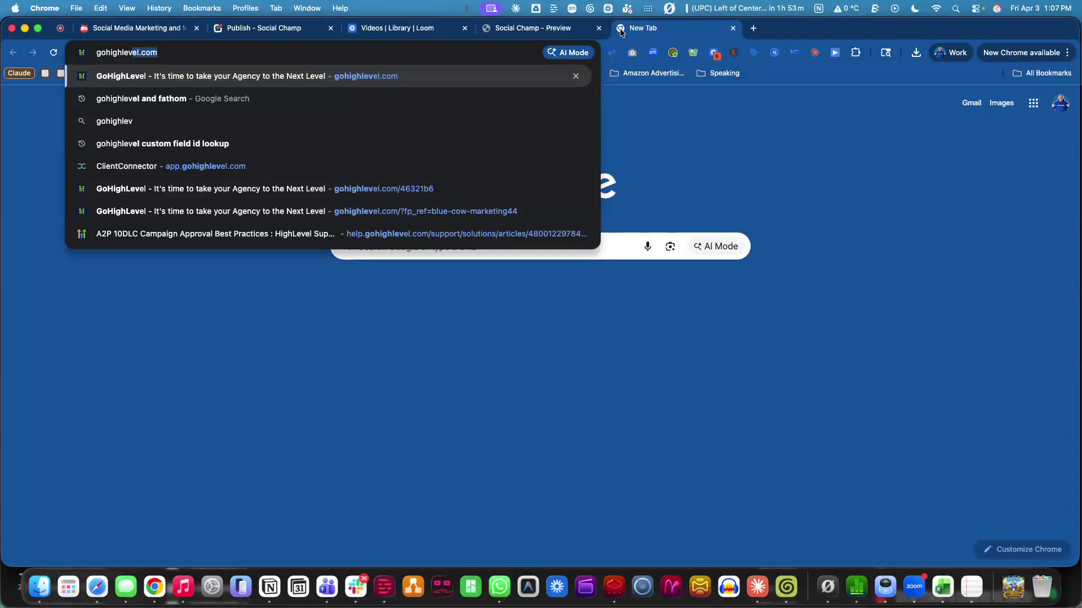
pyautogui.write('el rss news')
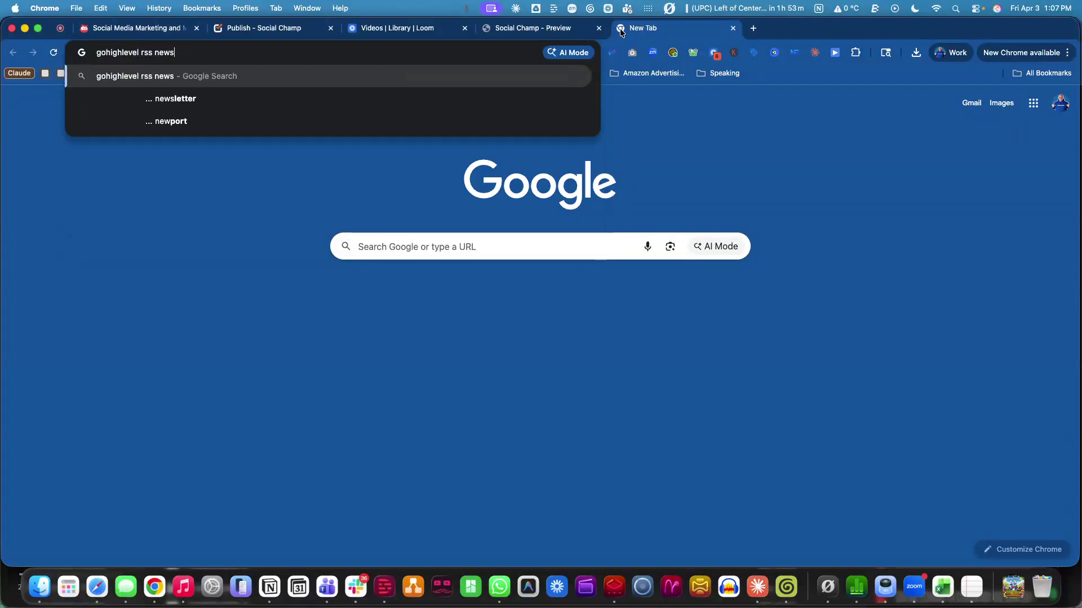
pyautogui.press('Return')
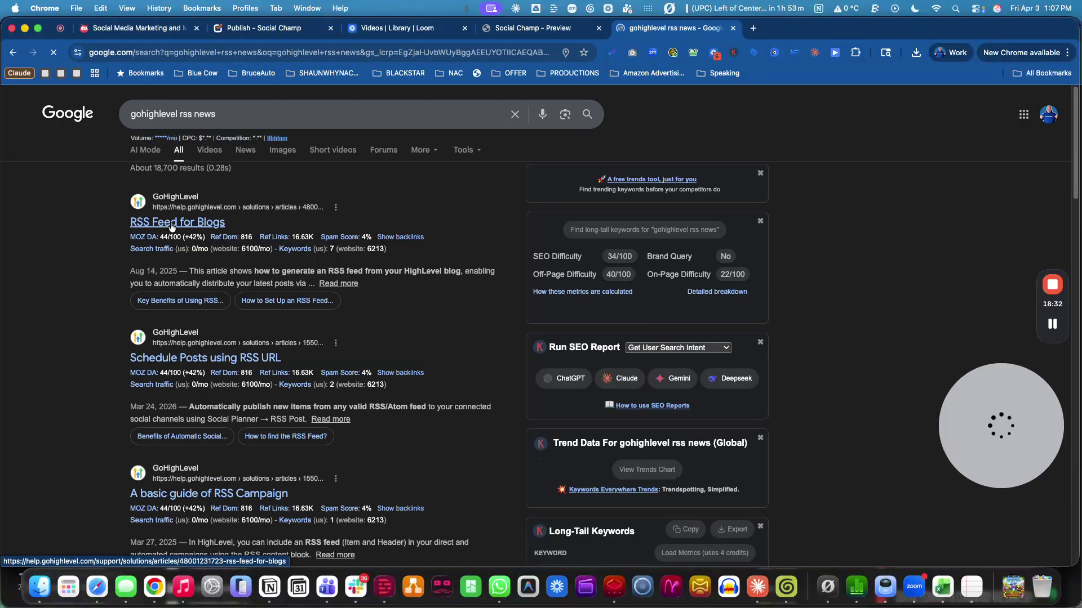
# View the 'RSS Feed for Blogs' help article, return to the results, then check other tabs.
pyautogui.click(172, 223)
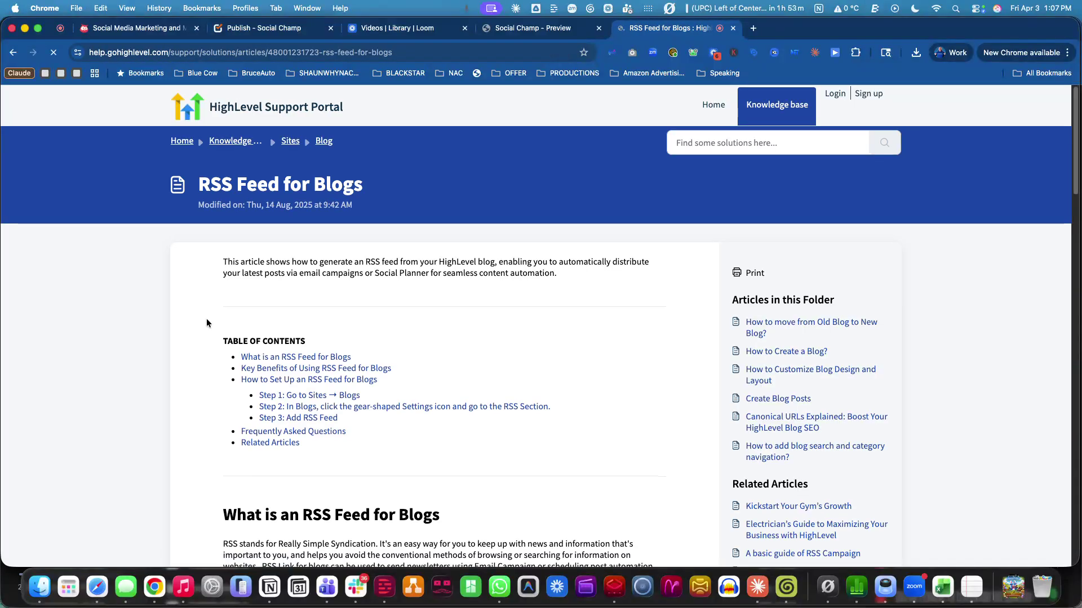
pyautogui.click(14, 55)
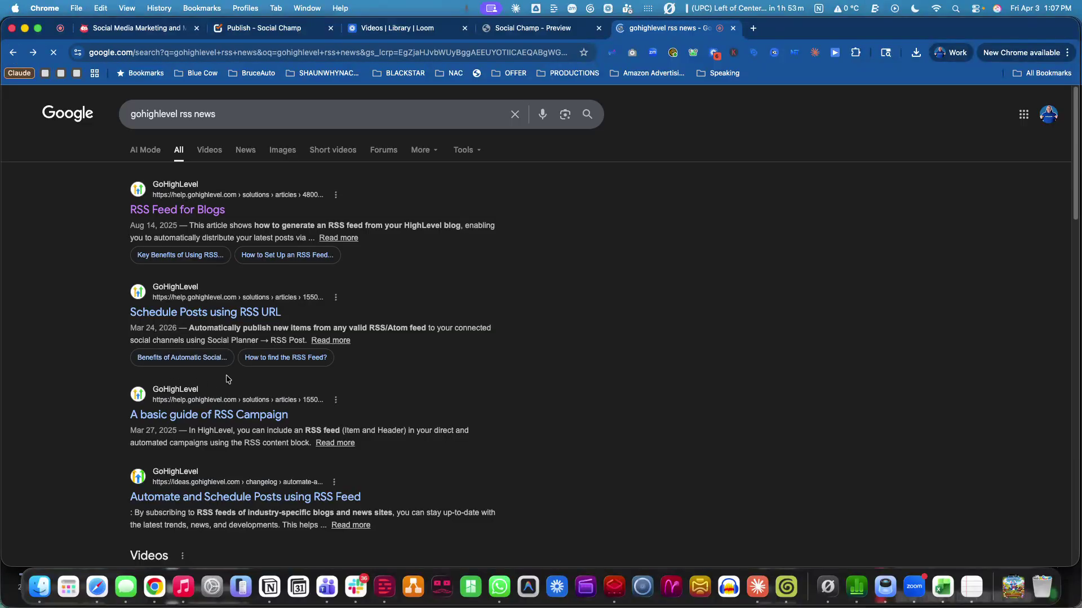
pyautogui.scroll(-5, 270, 409)
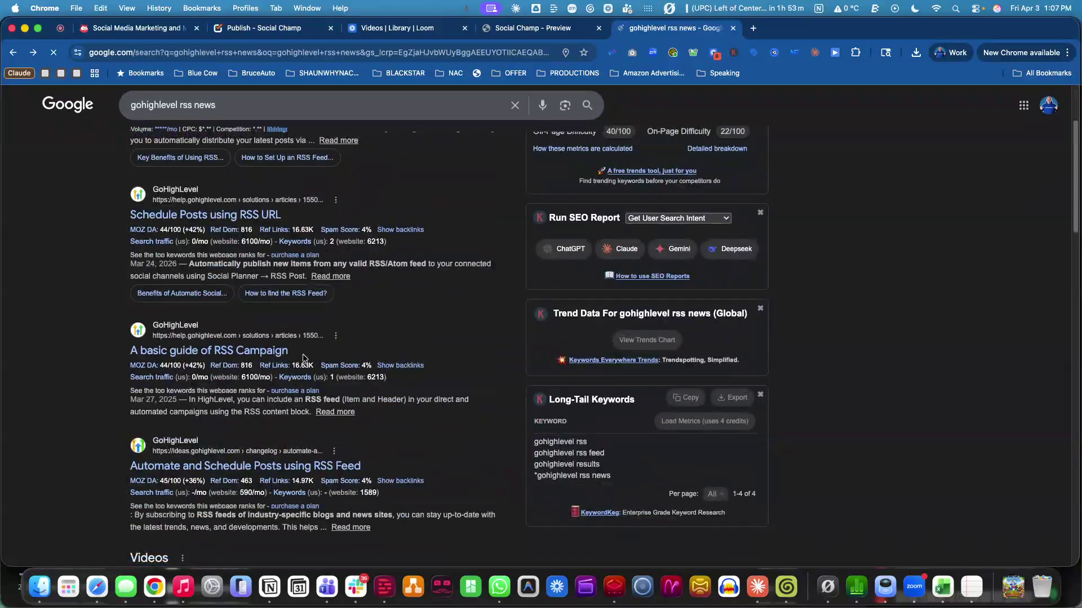
pyautogui.scroll(-5, 309, 361)
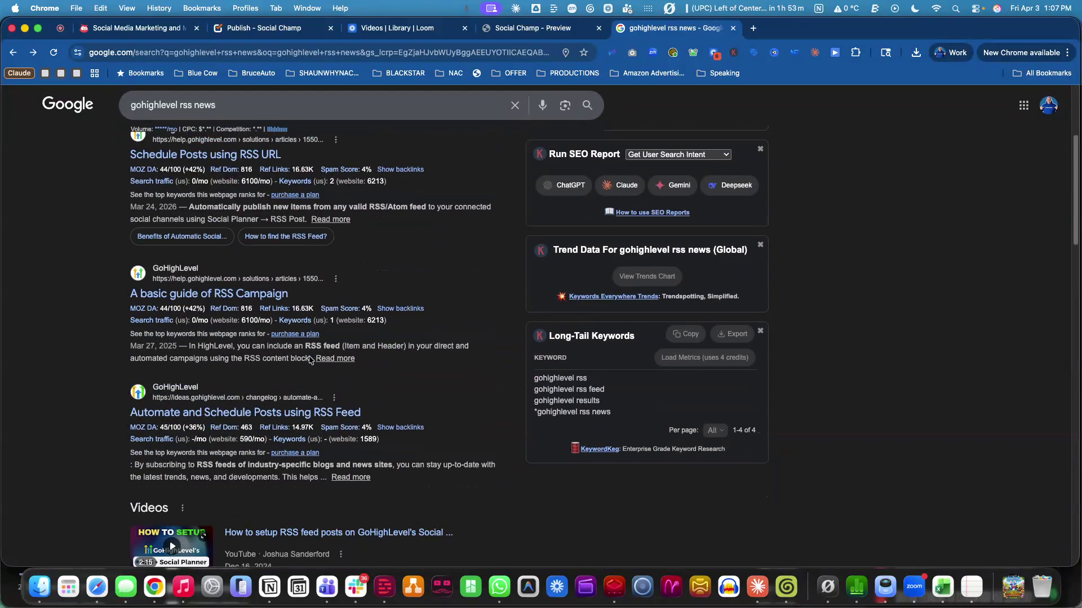
pyautogui.scroll(5, 306, 368)
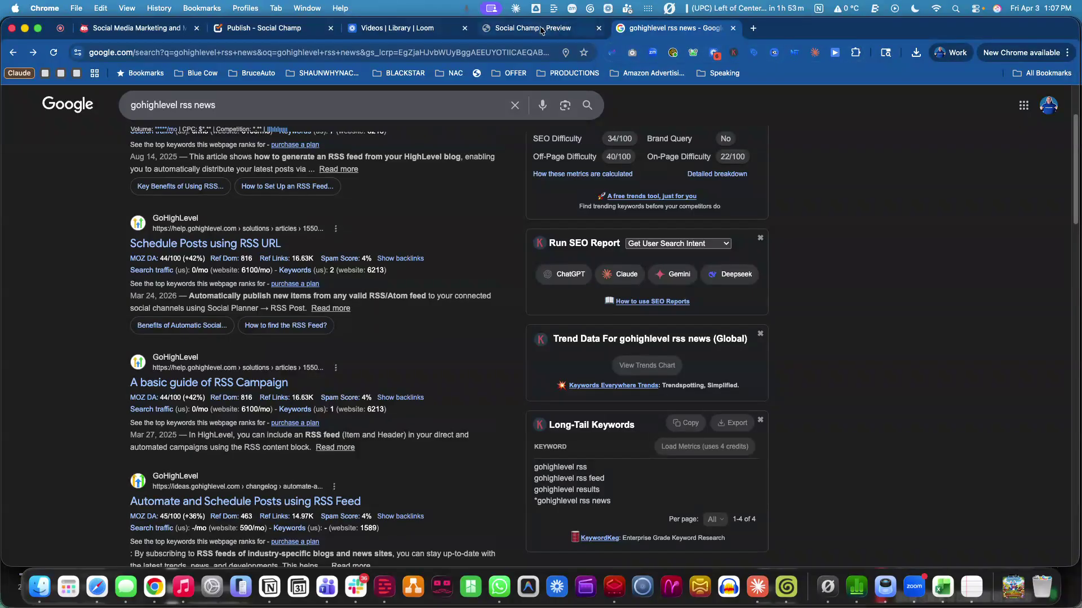
pyautogui.click(532, 28)
pyautogui.click(452, 31)
# Back in Social Champ, view the Auto RSS page, then open the Advocacy dashboard.
pyautogui.click(265, 29)
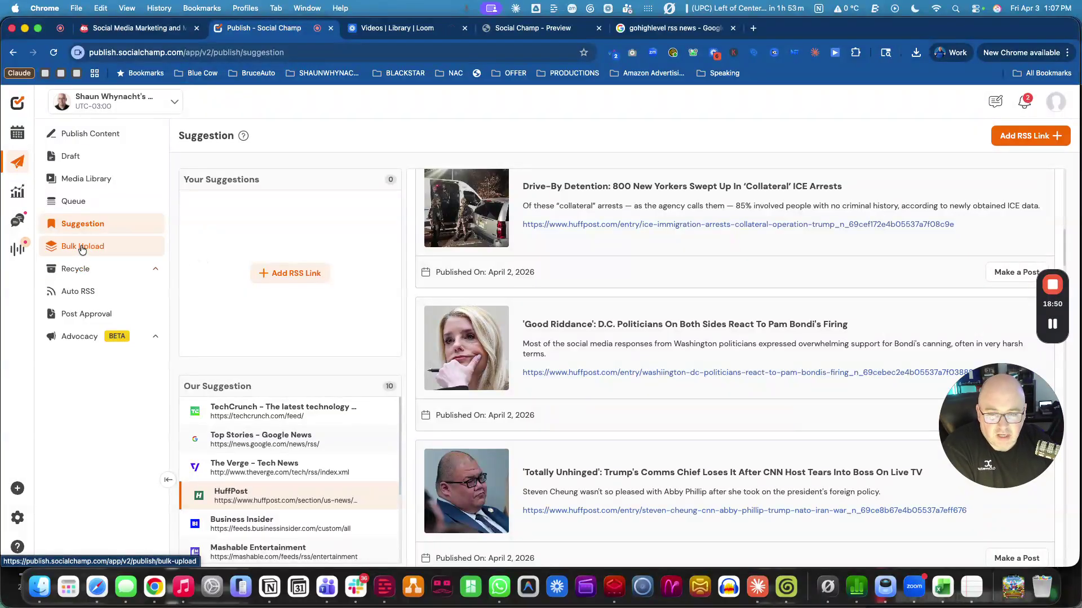
pyautogui.click(82, 294)
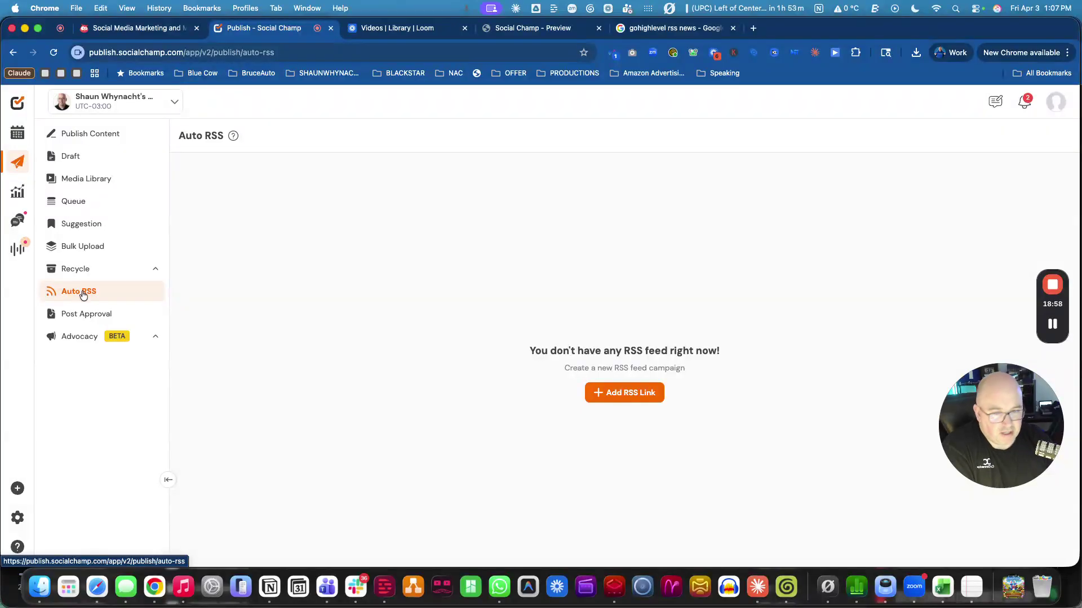
pyautogui.click(80, 337)
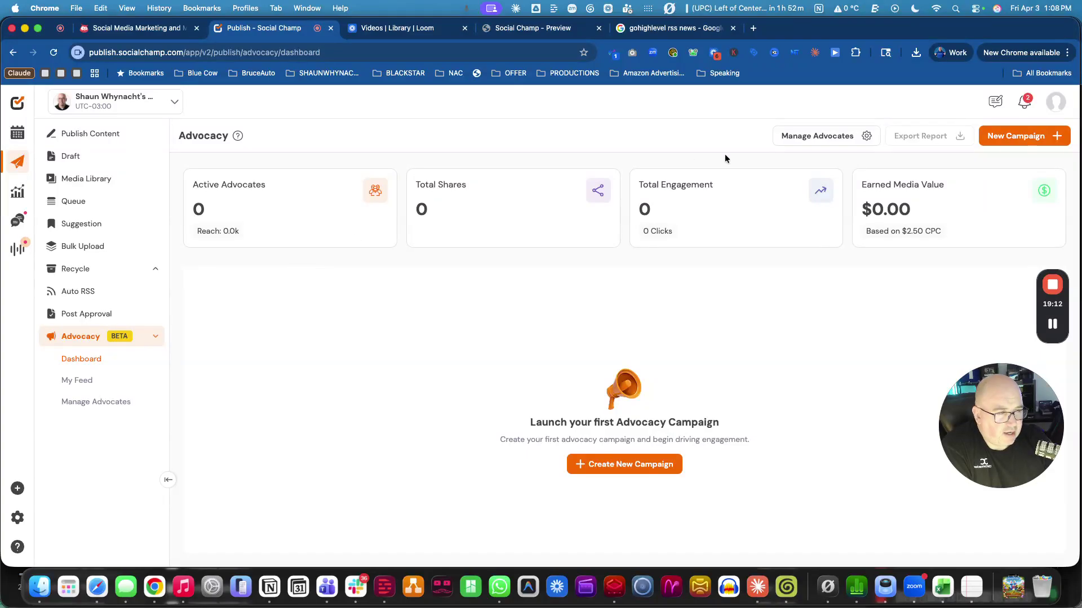
# Open Manage Advocates, view the invite form's Role options, and close it without inviting anyone.
pyautogui.click(813, 141)
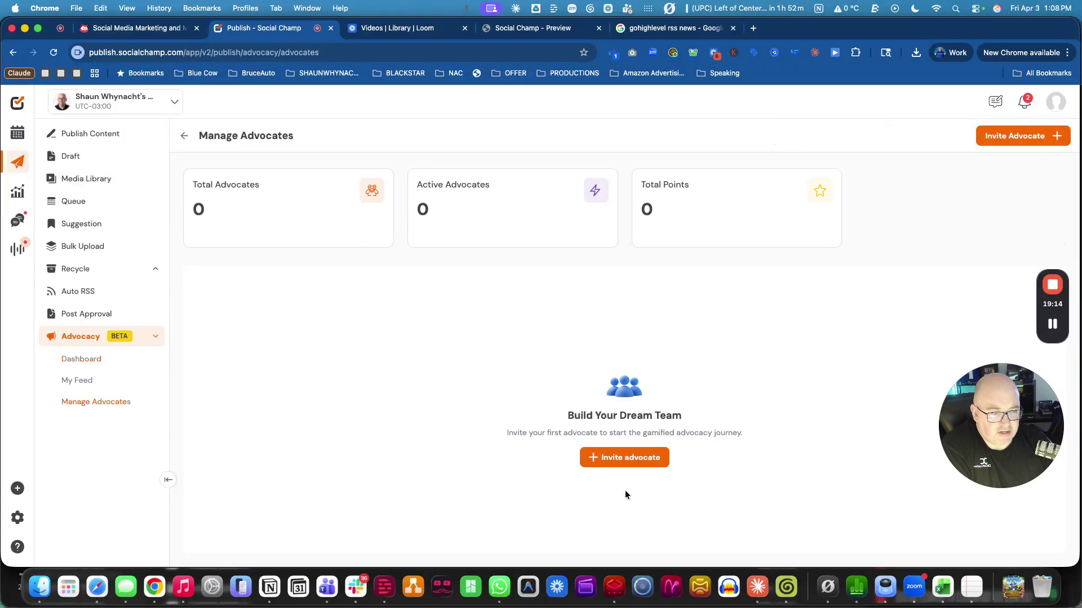
pyautogui.click(630, 462)
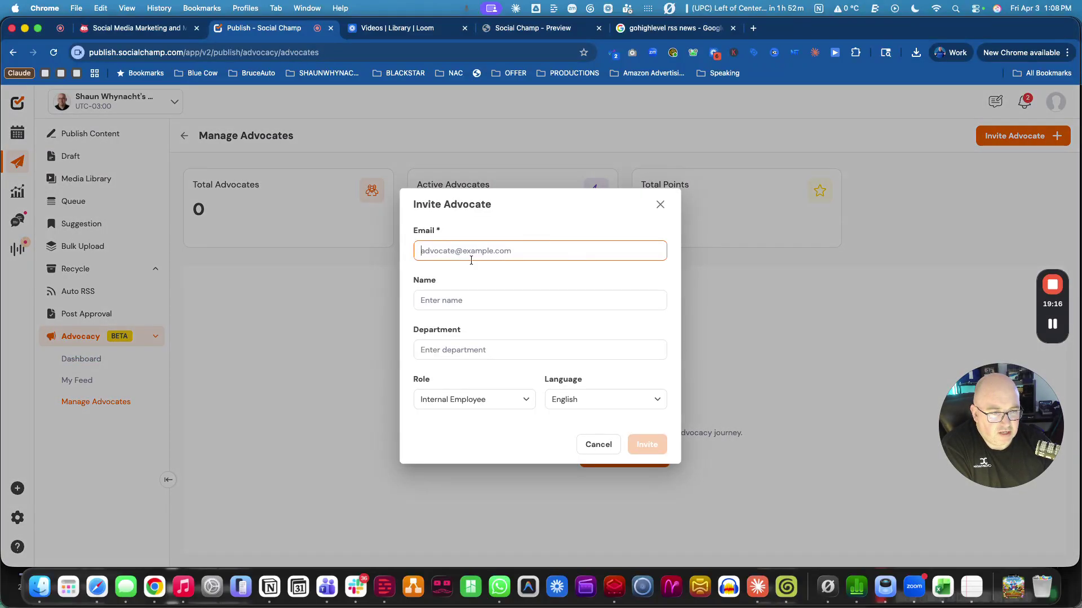
pyautogui.click(466, 401)
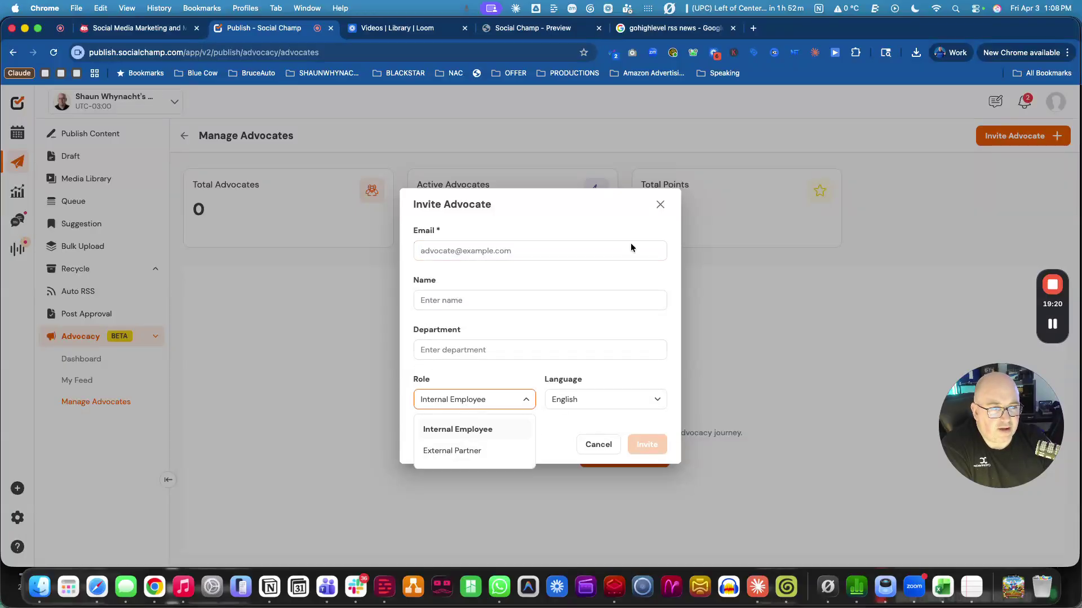
pyautogui.click(660, 206)
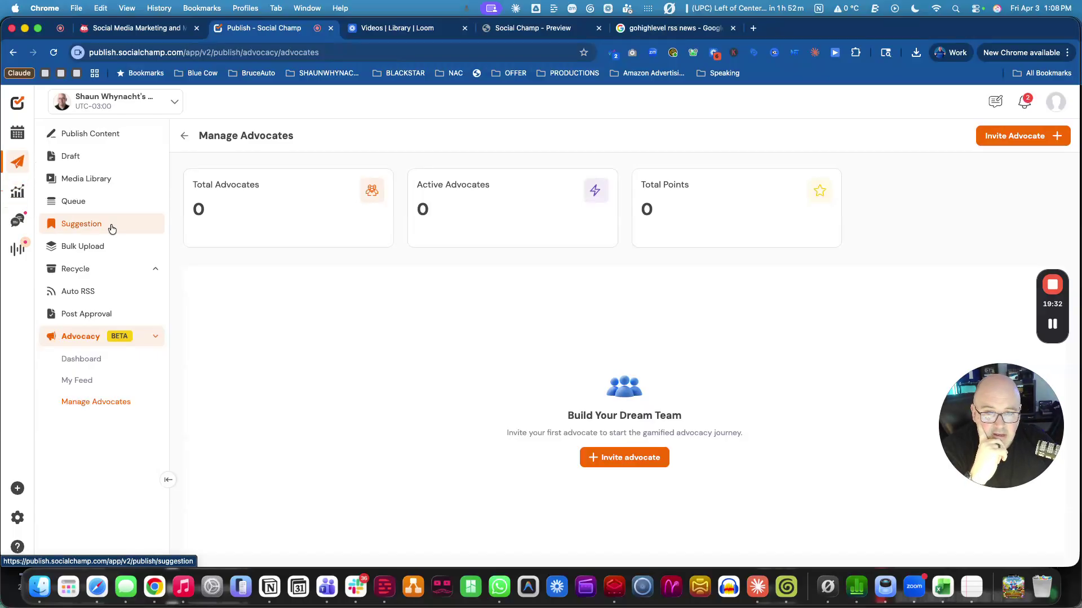
# In the analytics overview, switch from the personal LinkedIn account to Blue Cow Marketing Inc. Facebook Page.
pyautogui.click(18, 192)
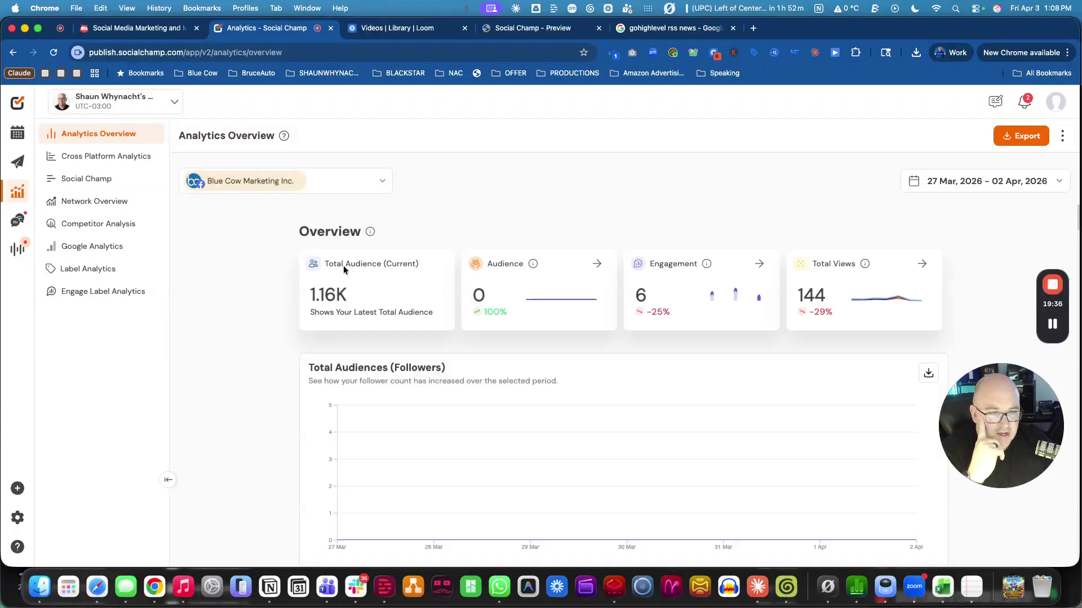
pyautogui.click(305, 190)
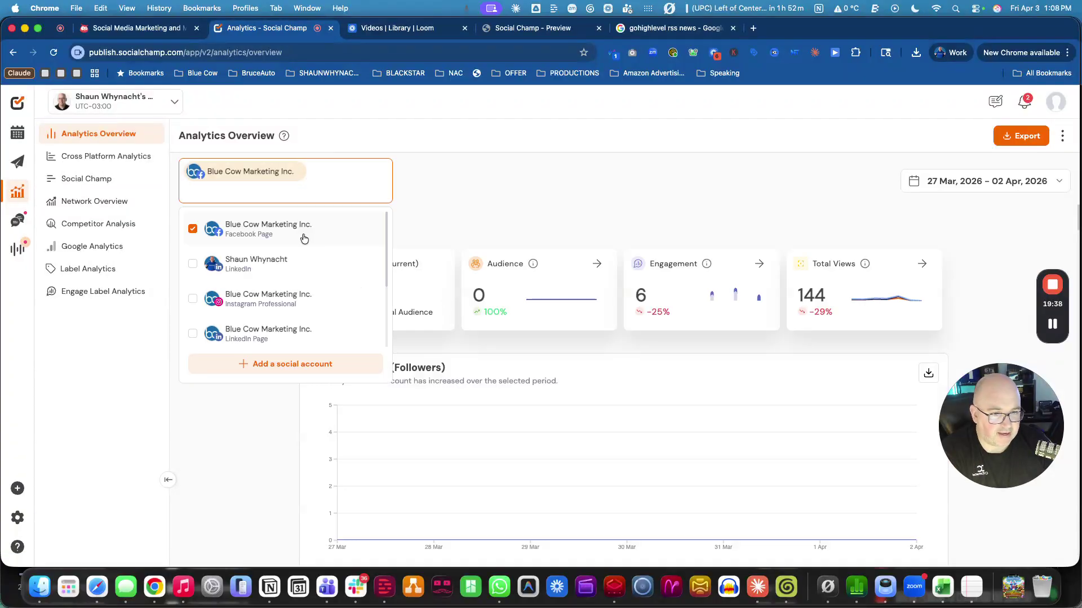
pyautogui.click(195, 264)
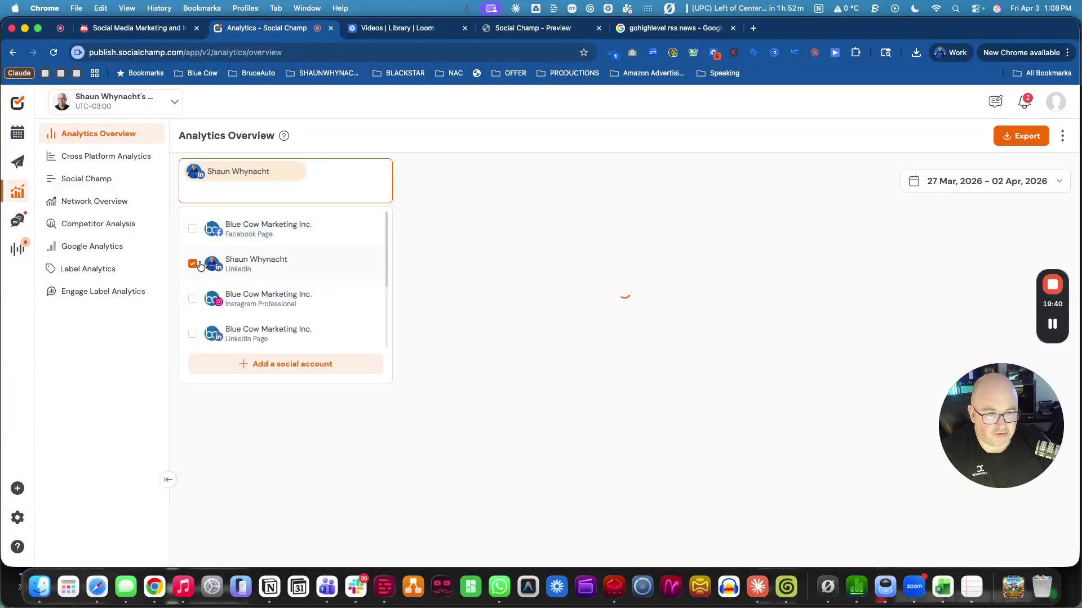
pyautogui.click(456, 198)
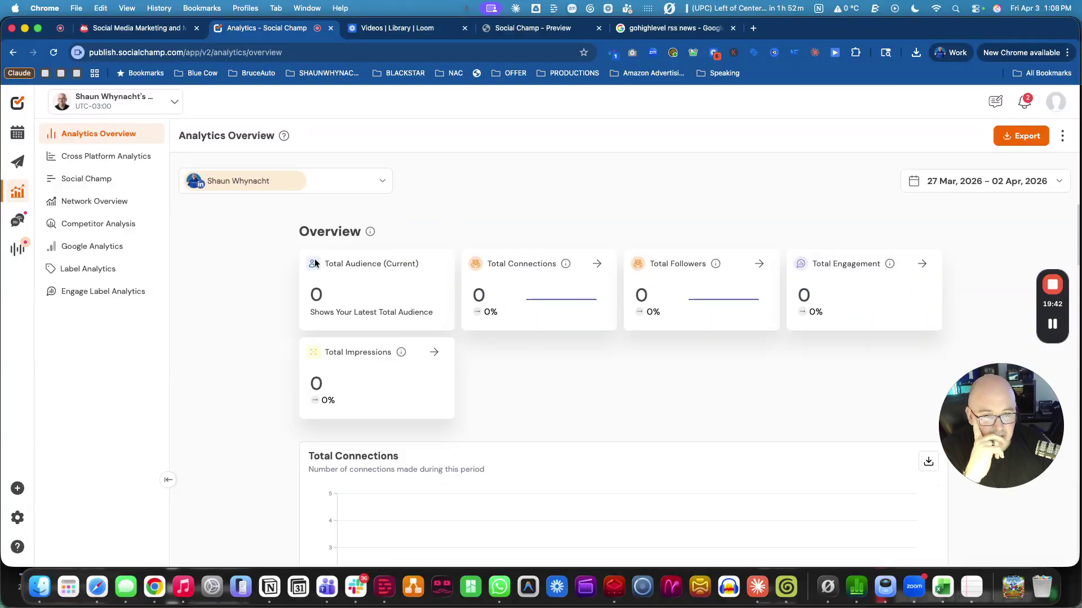
pyautogui.scroll(-15, 603, 446)
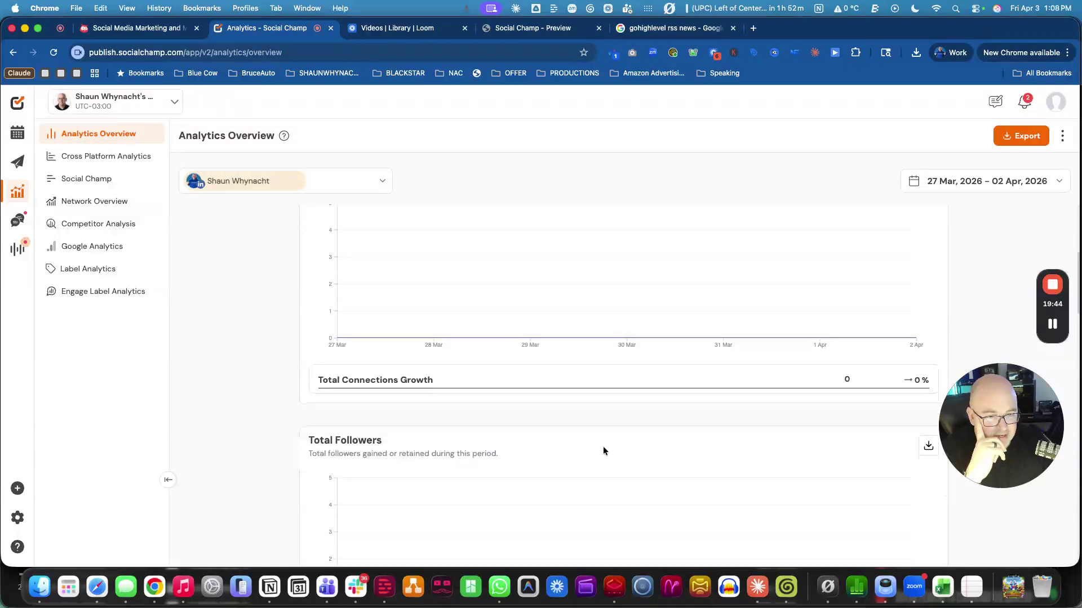
pyautogui.scroll(20, 600, 446)
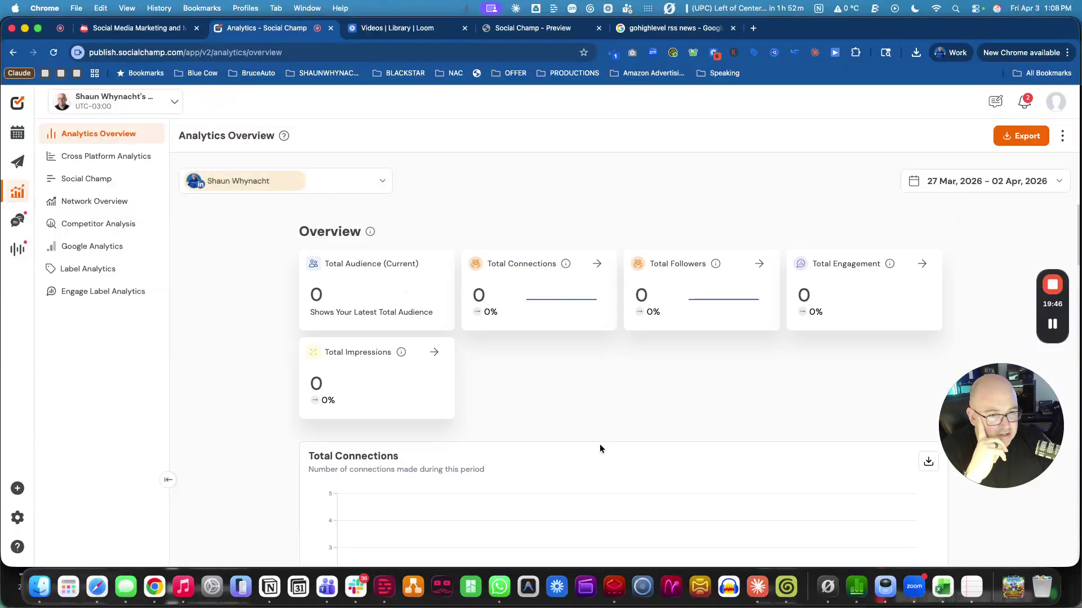
pyautogui.click(333, 177)
pyautogui.click(234, 236)
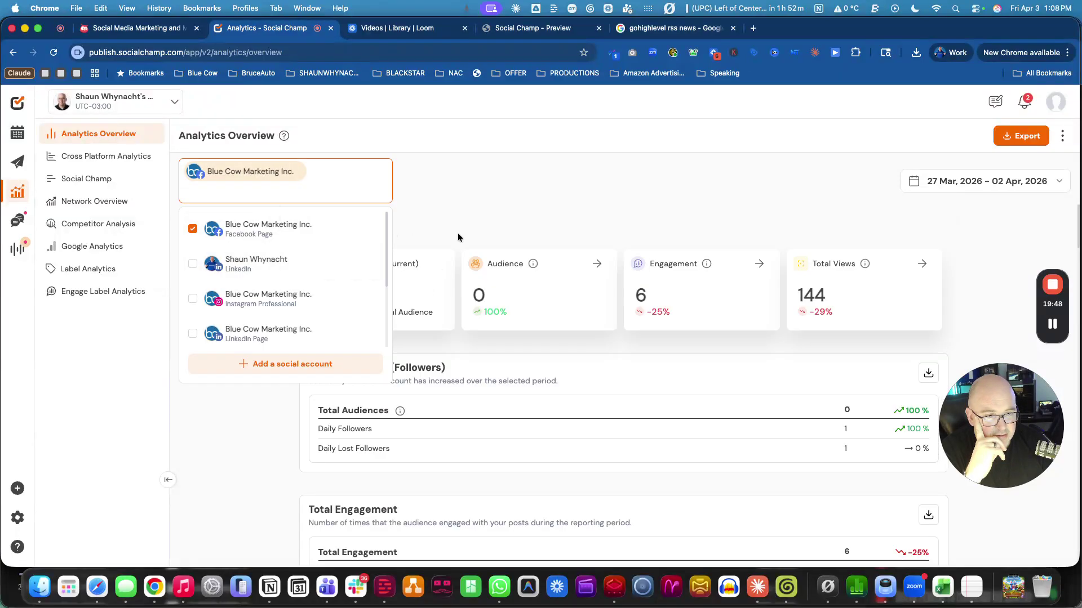
pyautogui.click(476, 211)
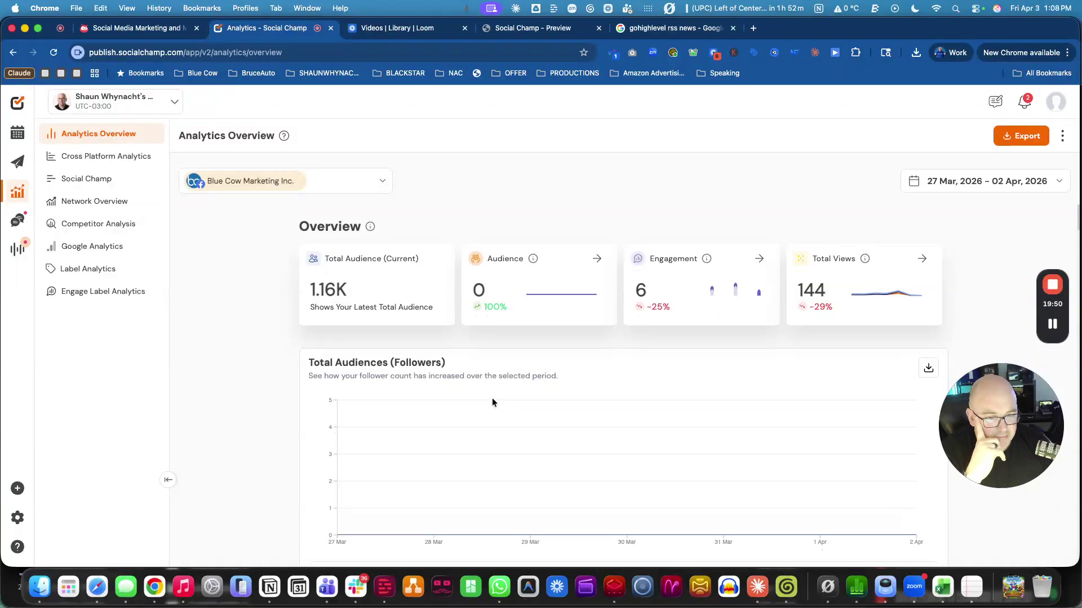
# Review the Facebook Page overview, then go to the Cross Platform Analytics report.
pyautogui.scroll(-10, 493, 398)
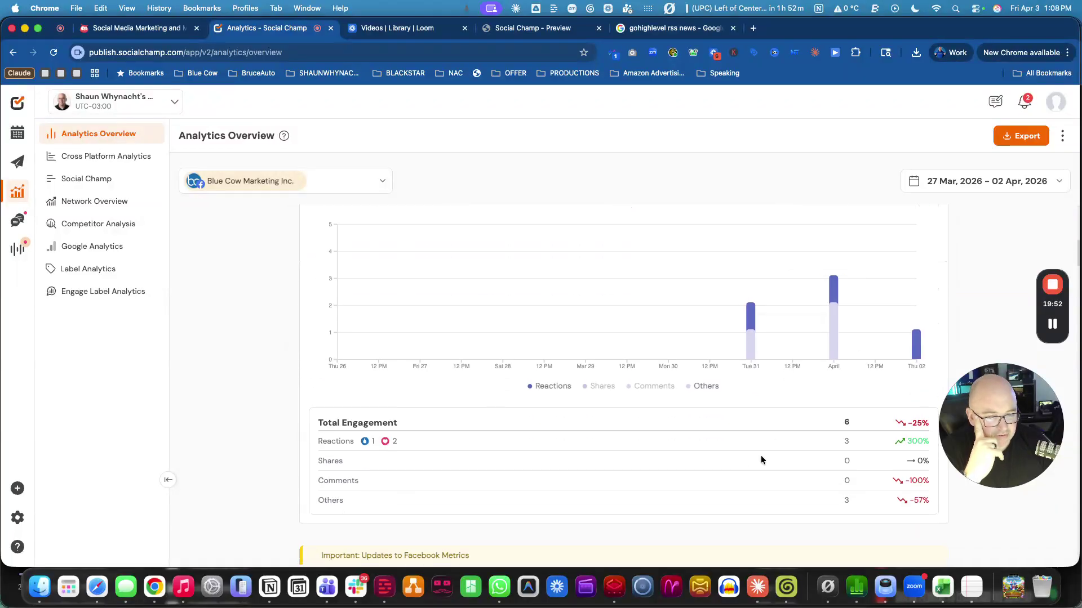
pyautogui.scroll(-7, 738, 460)
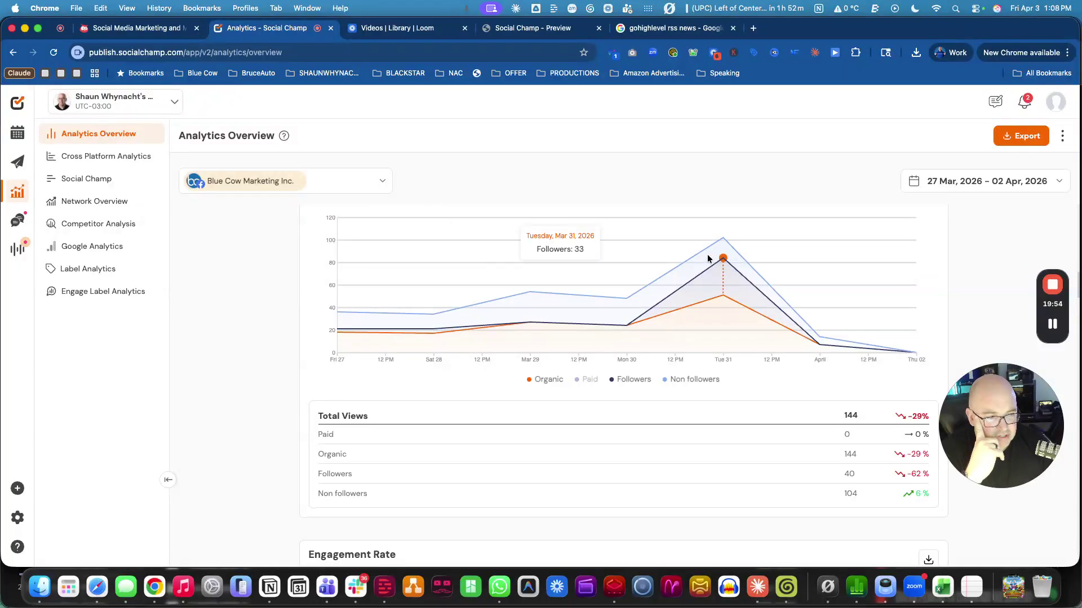
pyautogui.scroll(-12, 762, 397)
pyautogui.scroll(-15, 763, 396)
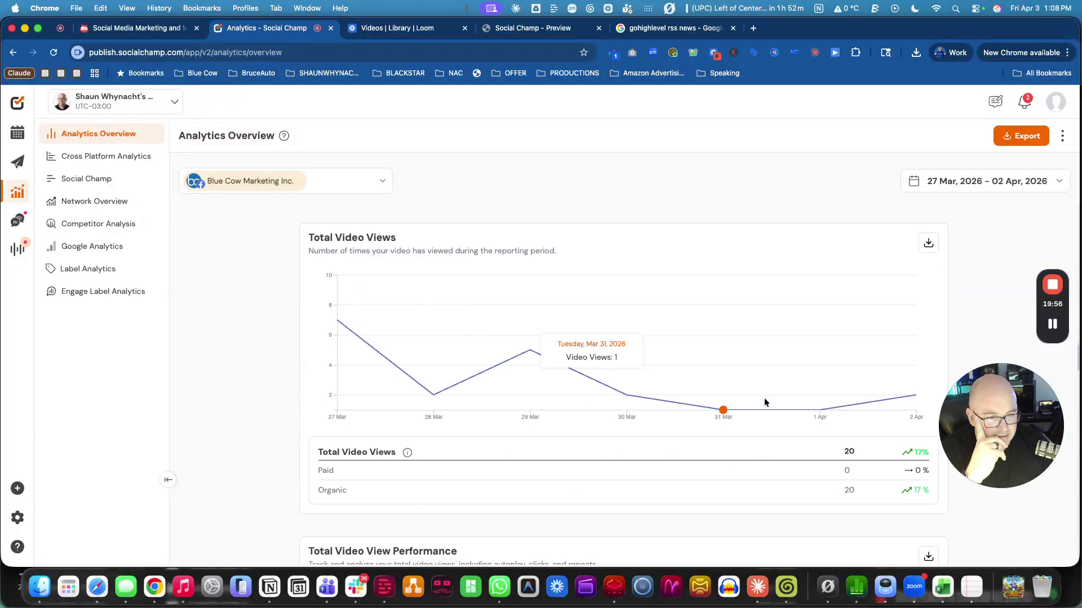
pyautogui.scroll(-3, 760, 400)
pyautogui.scroll(6, 757, 406)
pyautogui.scroll(-1, 686, 406)
pyautogui.scroll(-10, 347, 374)
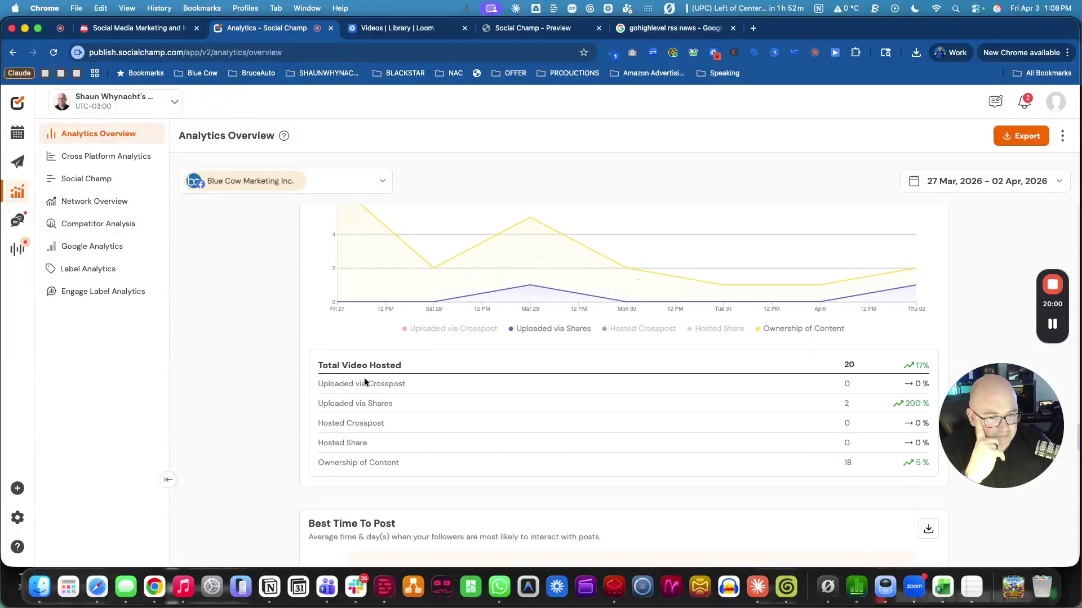
pyautogui.scroll(-6, 715, 415)
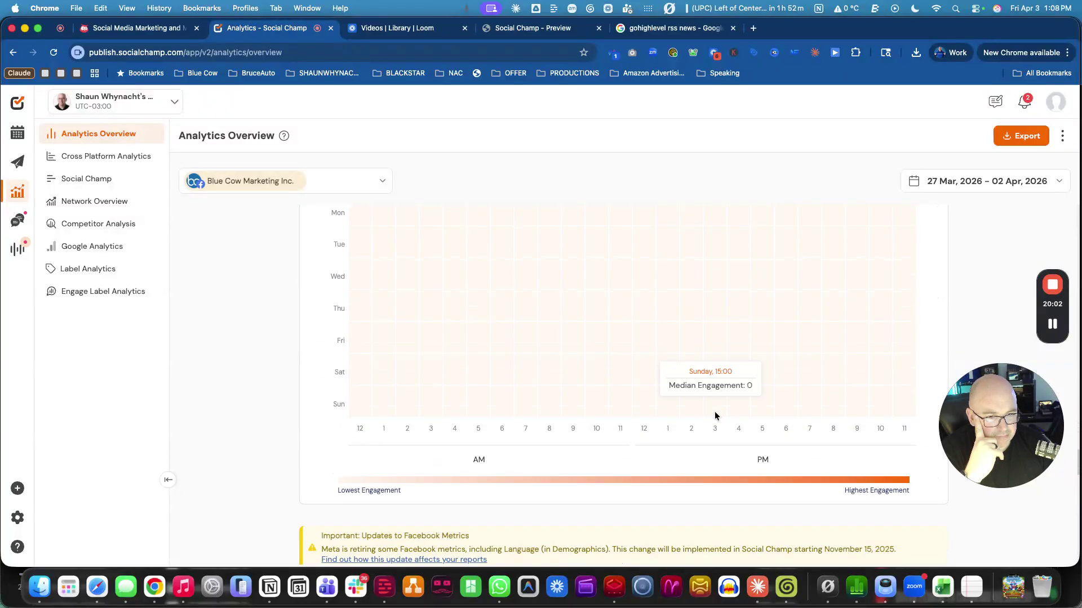
pyautogui.scroll(-5, 711, 416)
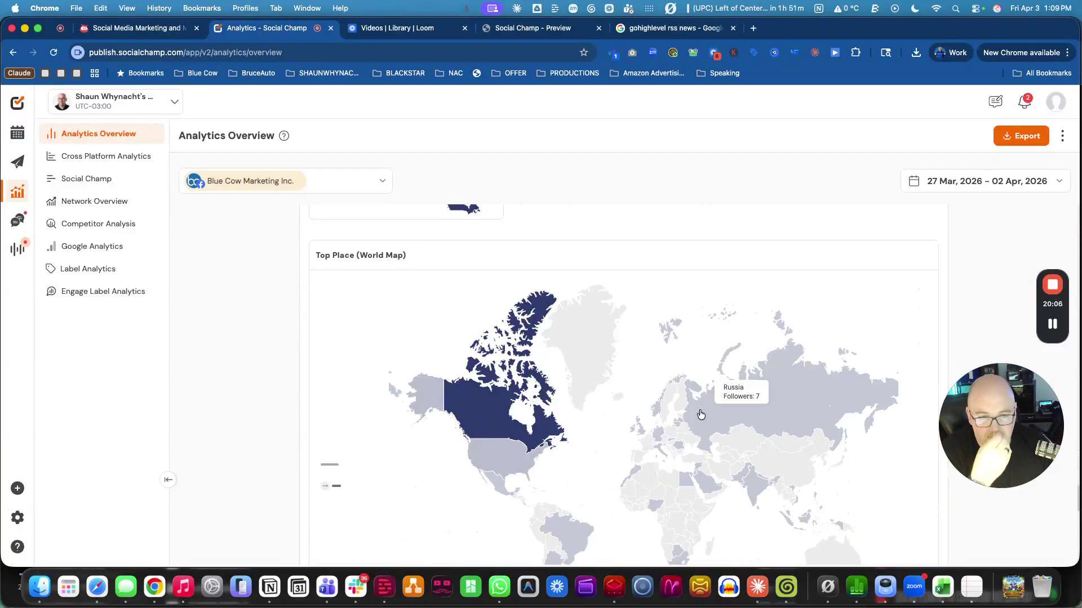
pyautogui.click(89, 166)
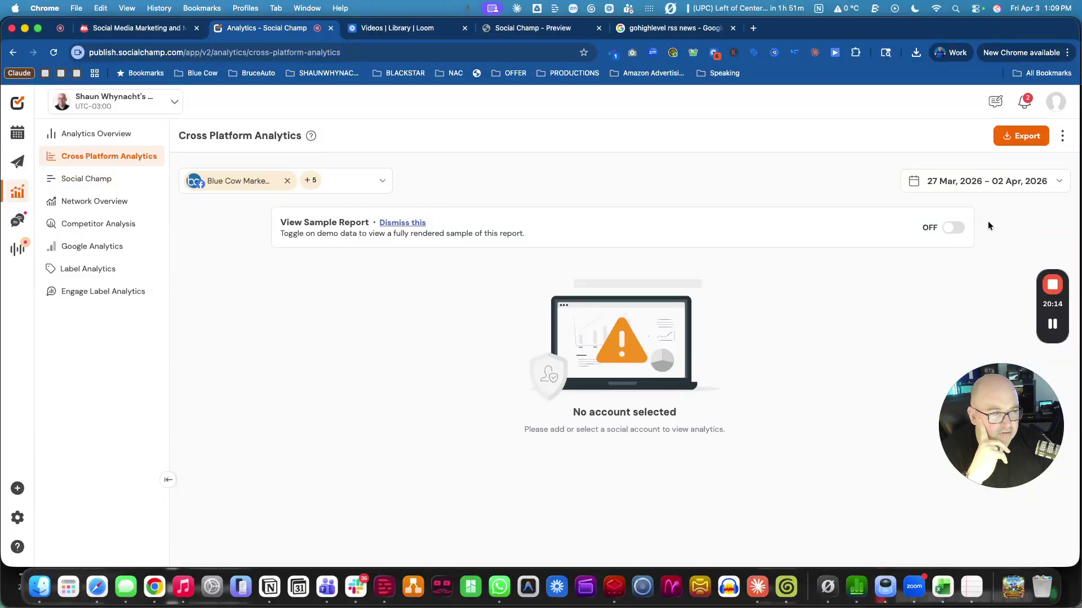
# Turn on View Sample Report, review the demo cross-platform data, then open Social Champ post analytics.
pyautogui.click(953, 227)
pyautogui.scroll(-7, 827, 372)
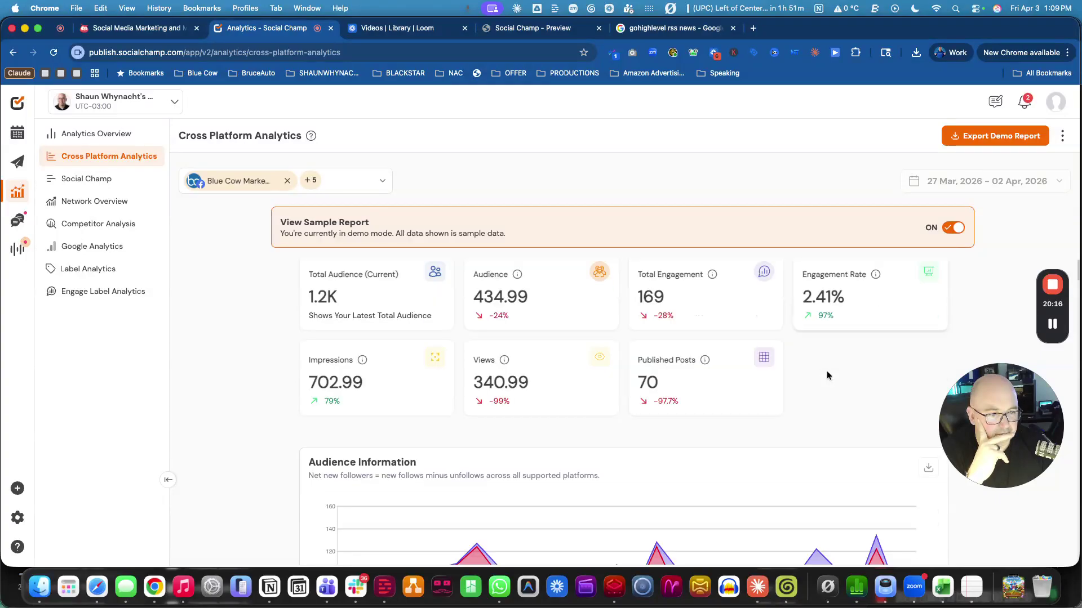
pyautogui.scroll(-1, 826, 374)
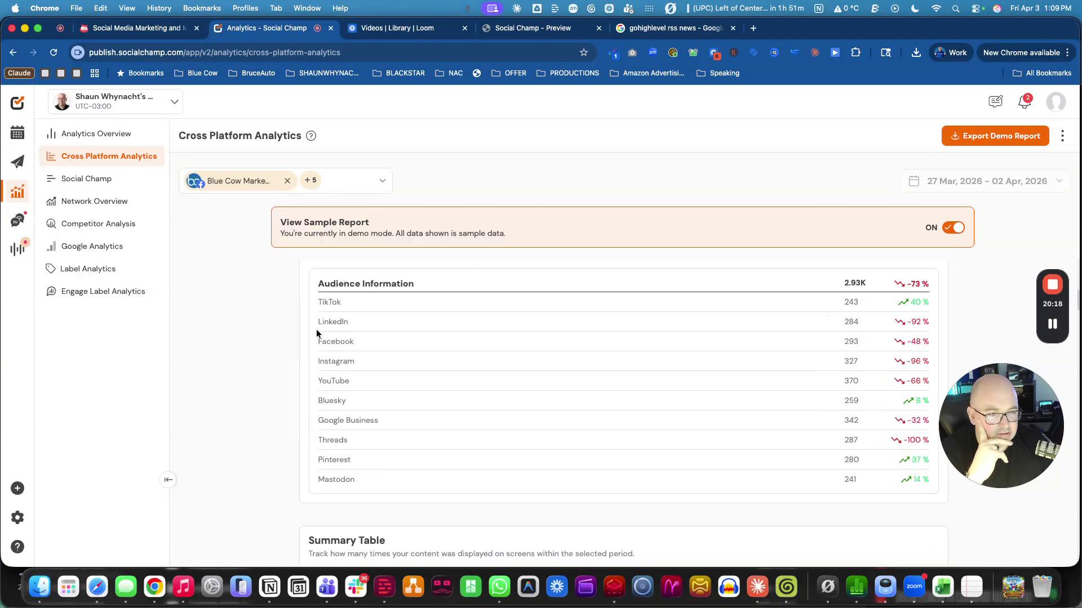
pyautogui.scroll(-2, 654, 426)
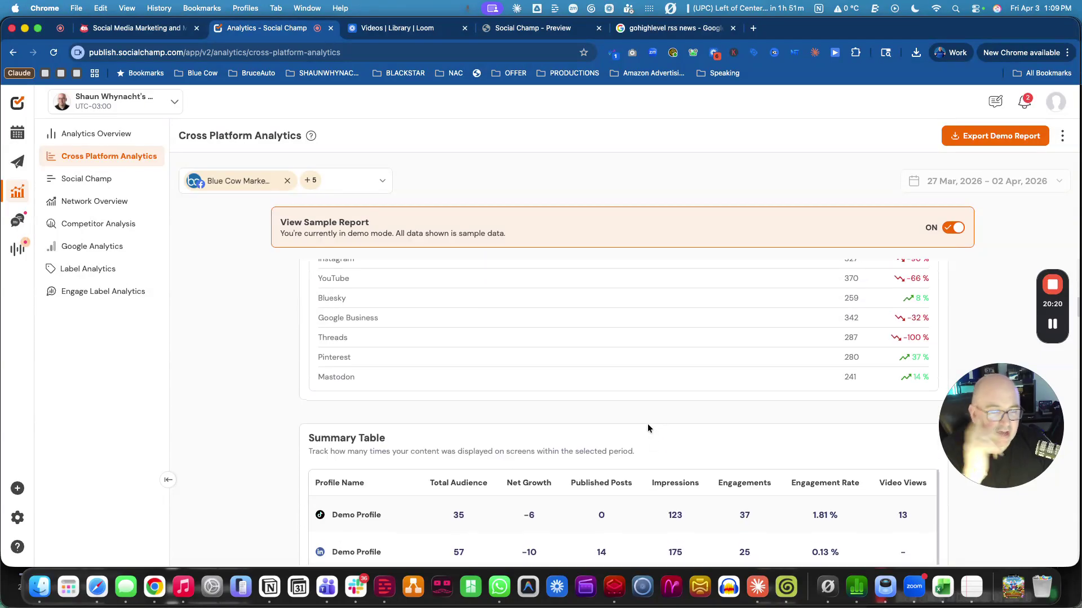
pyautogui.scroll(-2, 644, 423)
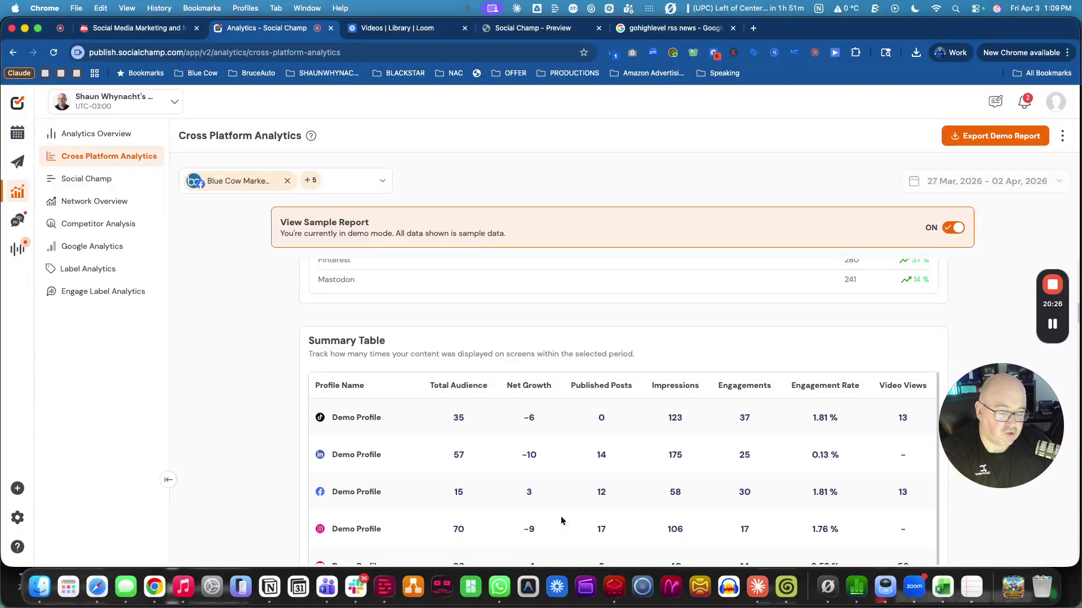
pyautogui.click(82, 180)
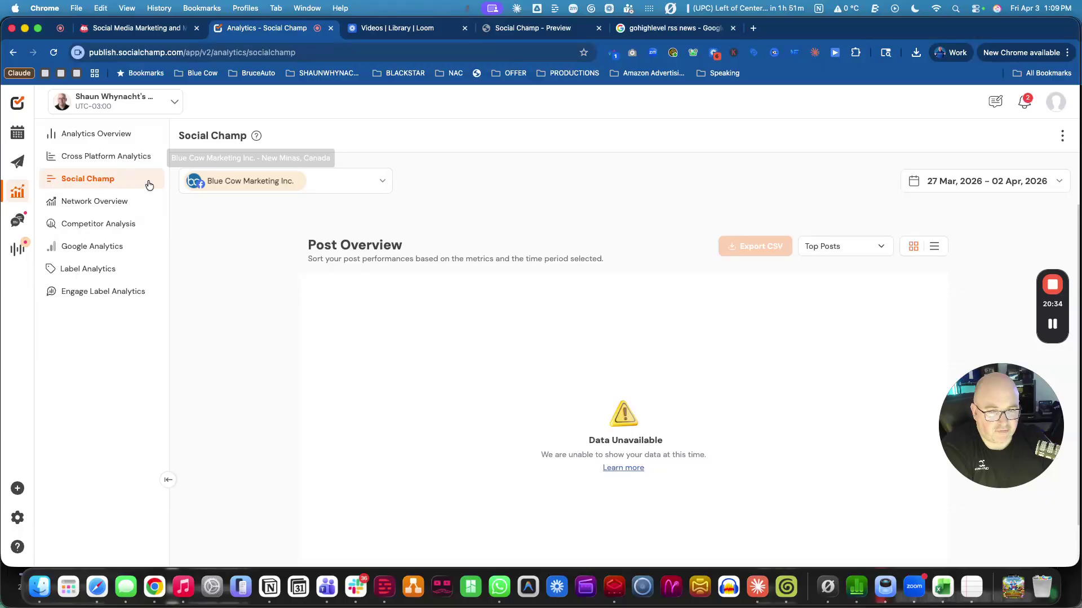
# Visit Network Overview and Competitor Analysis, checking the list of accounts to compare.
pyautogui.click(129, 207)
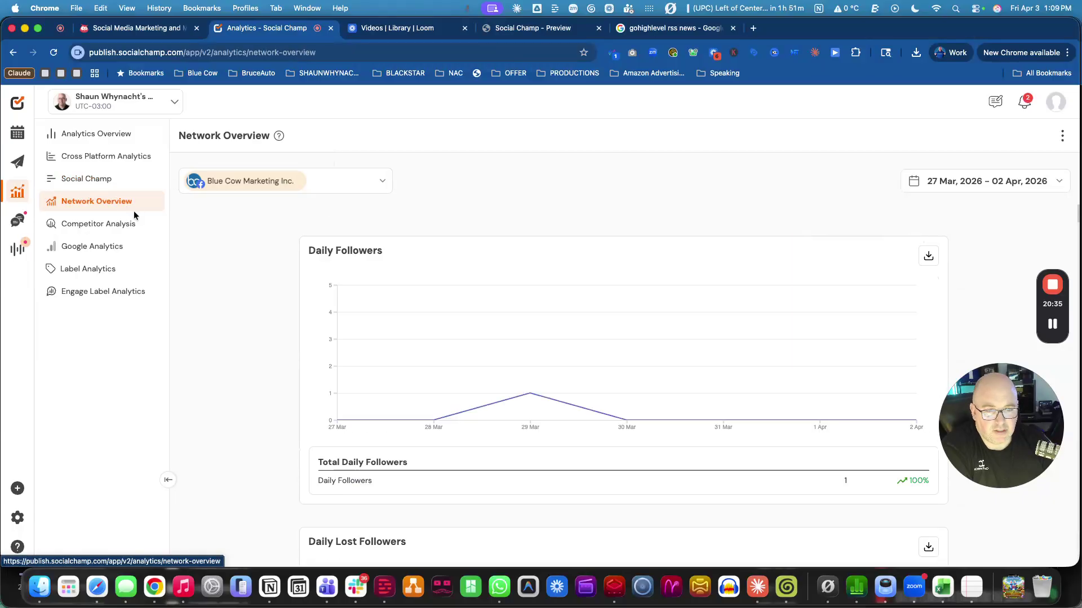
pyautogui.click(97, 224)
pyautogui.click(472, 182)
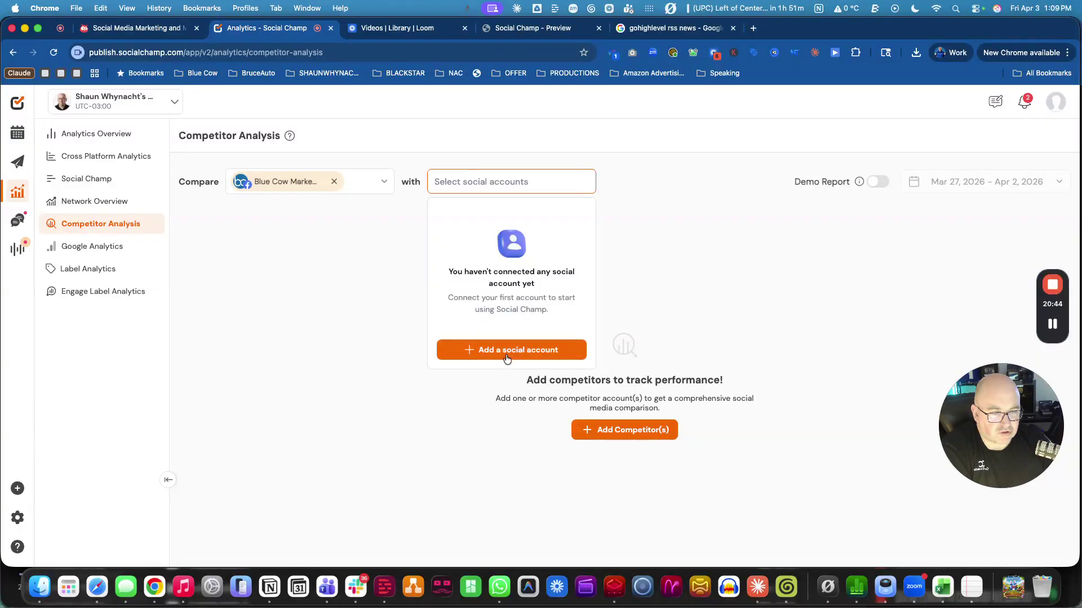
# Cancel Add Competitor(s) with Facebook Pages network unchanged, then go to Google Analytics.
pyautogui.click(517, 350)
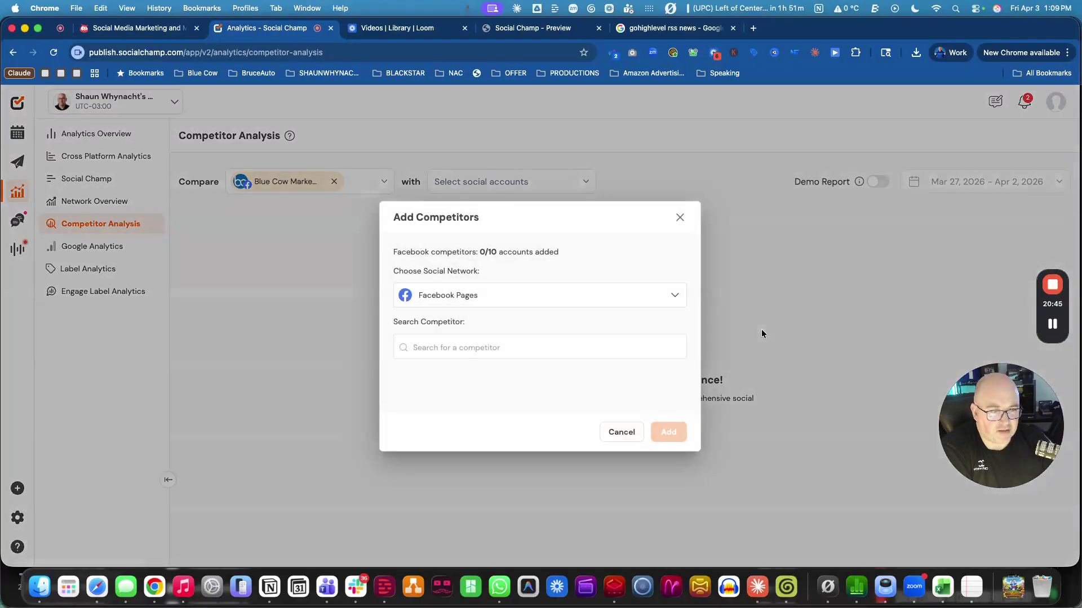
pyautogui.click(451, 304)
pyautogui.click(453, 298)
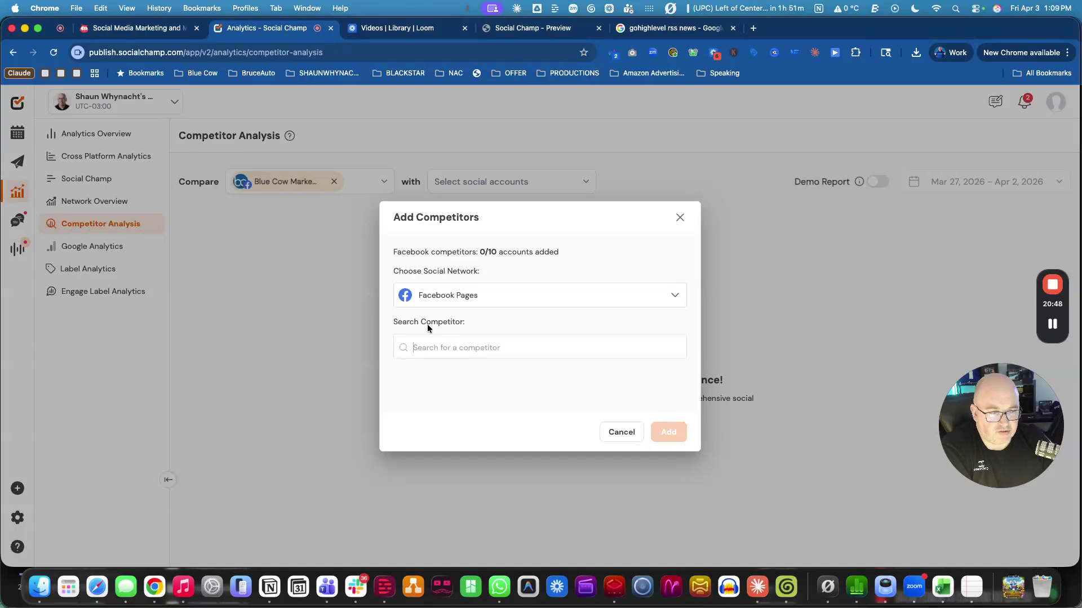
pyautogui.click(622, 433)
pyautogui.click(100, 243)
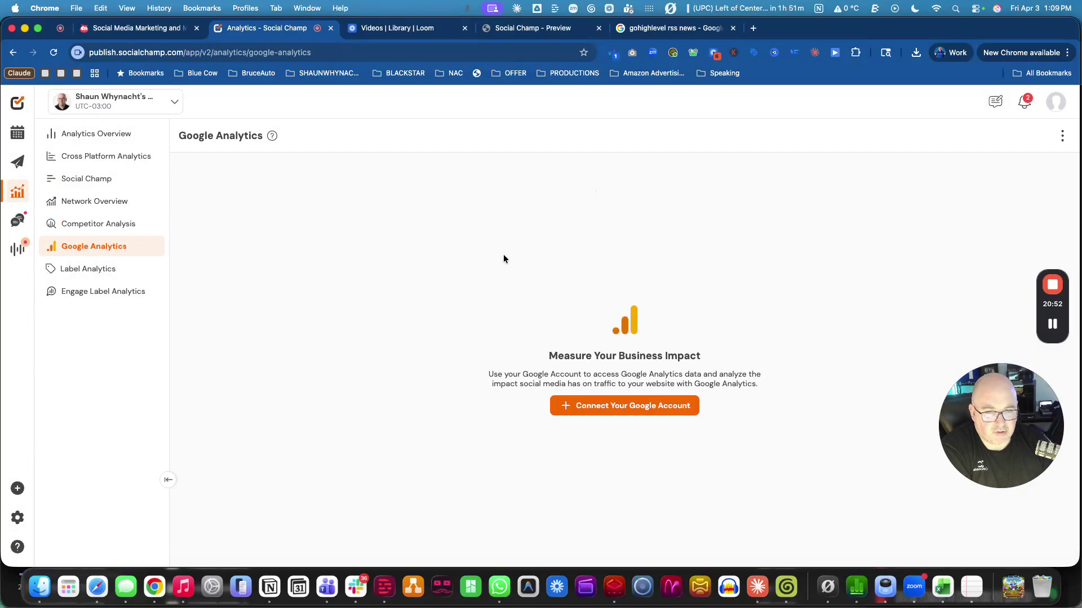
# Connect a Google account to Social Champ and grant it access.
pyautogui.click(630, 407)
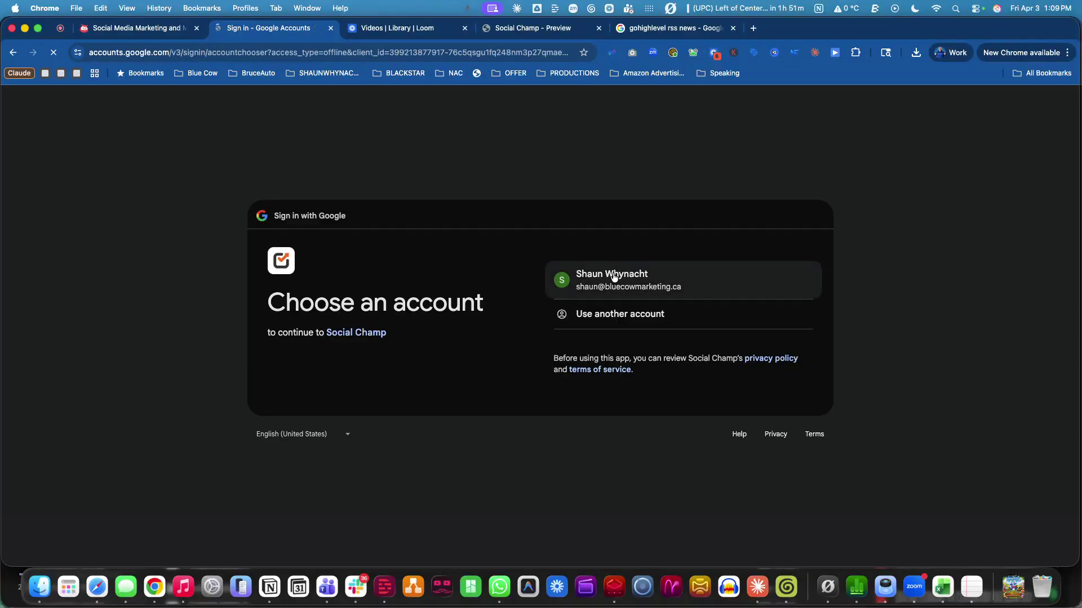
pyautogui.click(614, 276)
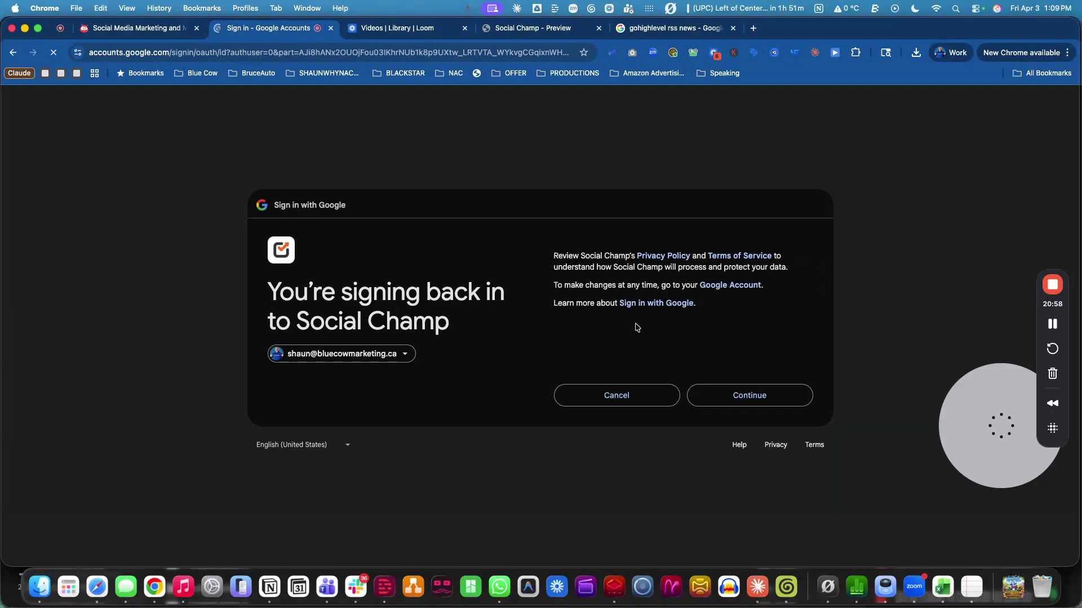
pyautogui.click(766, 401)
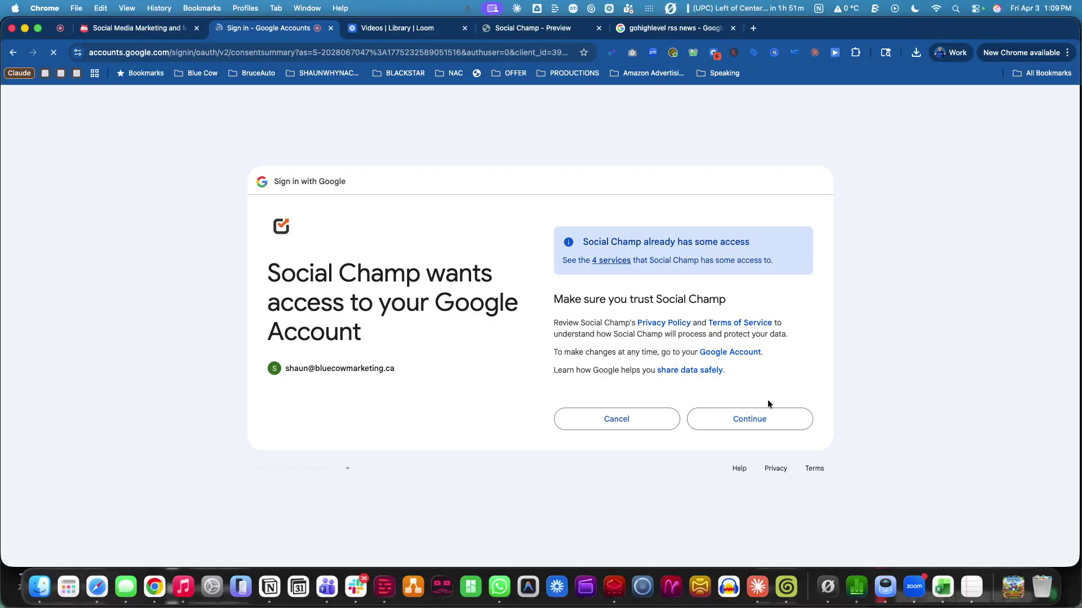
pyautogui.click(733, 420)
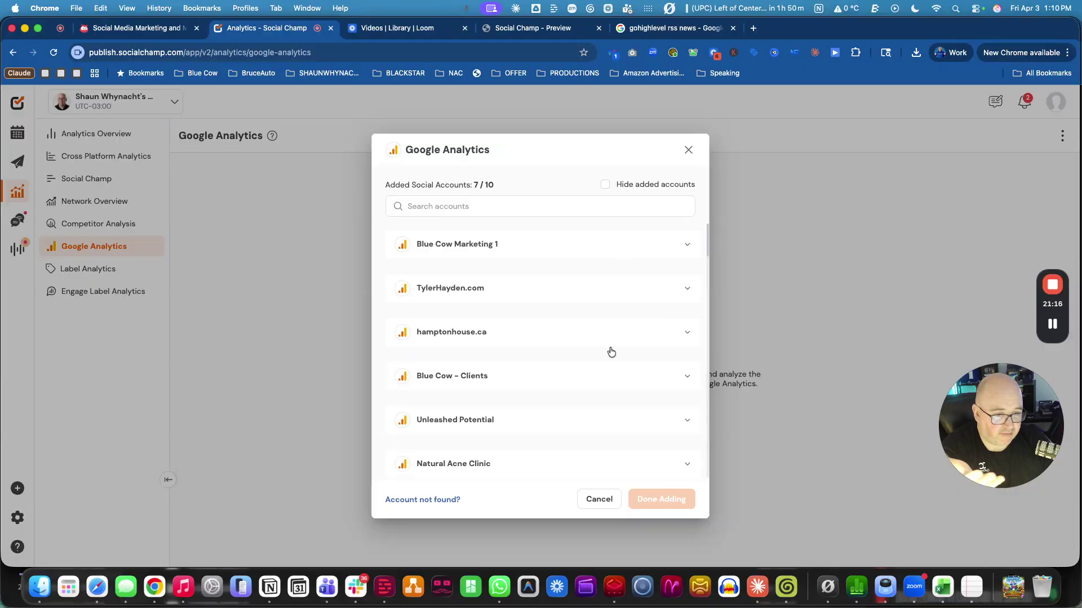
# Search 'blue' and add the Blue Cow Marketing - GA4 property, reaching 8 of 10 accounts.
pyautogui.click(607, 383)
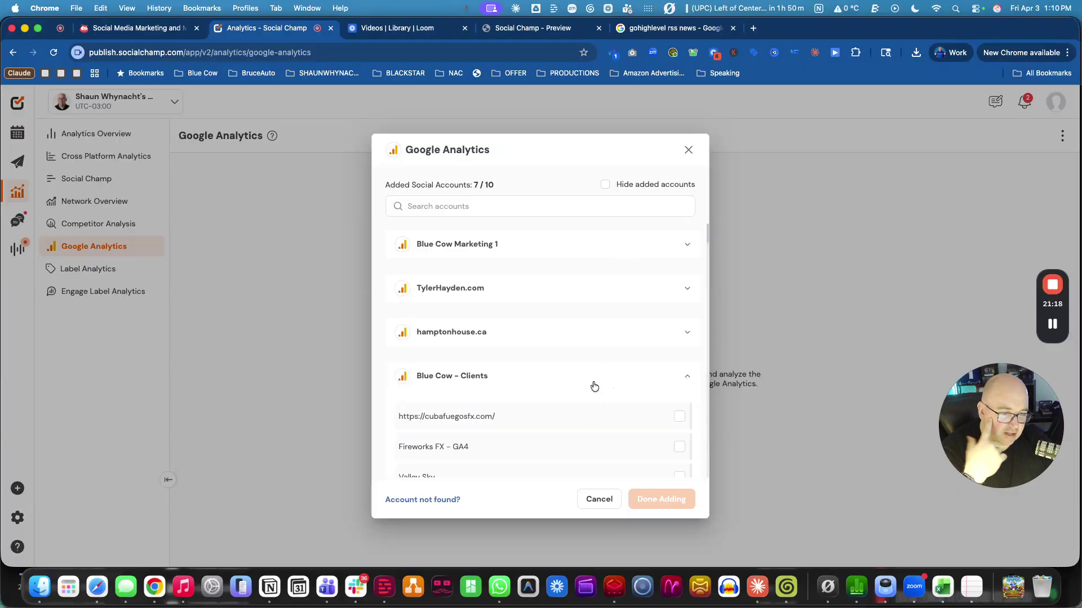
pyautogui.click(506, 209)
pyautogui.write('blue cow')
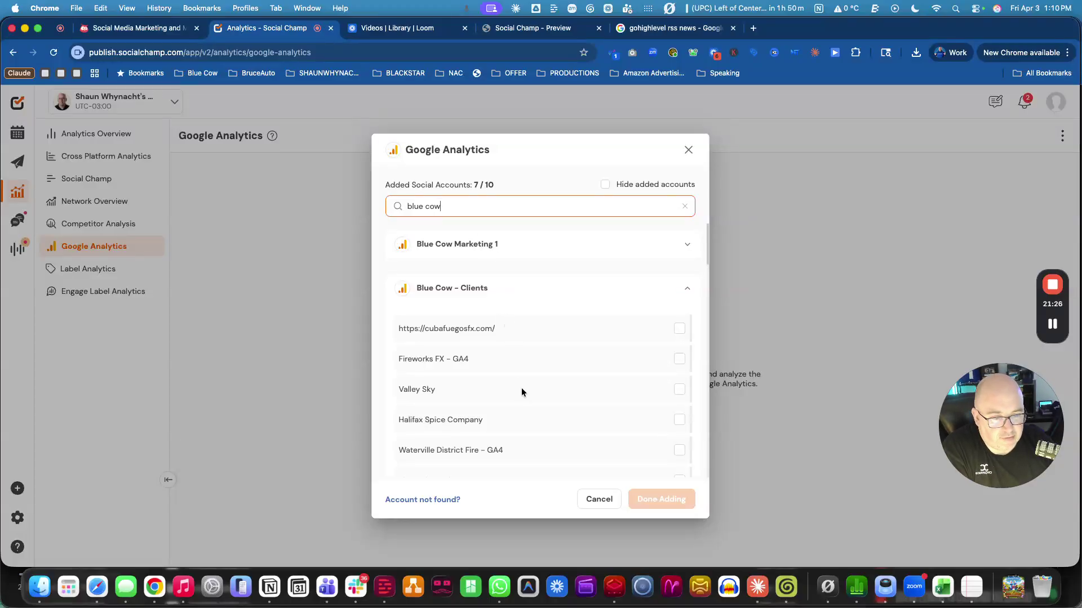
pyautogui.click(526, 248)
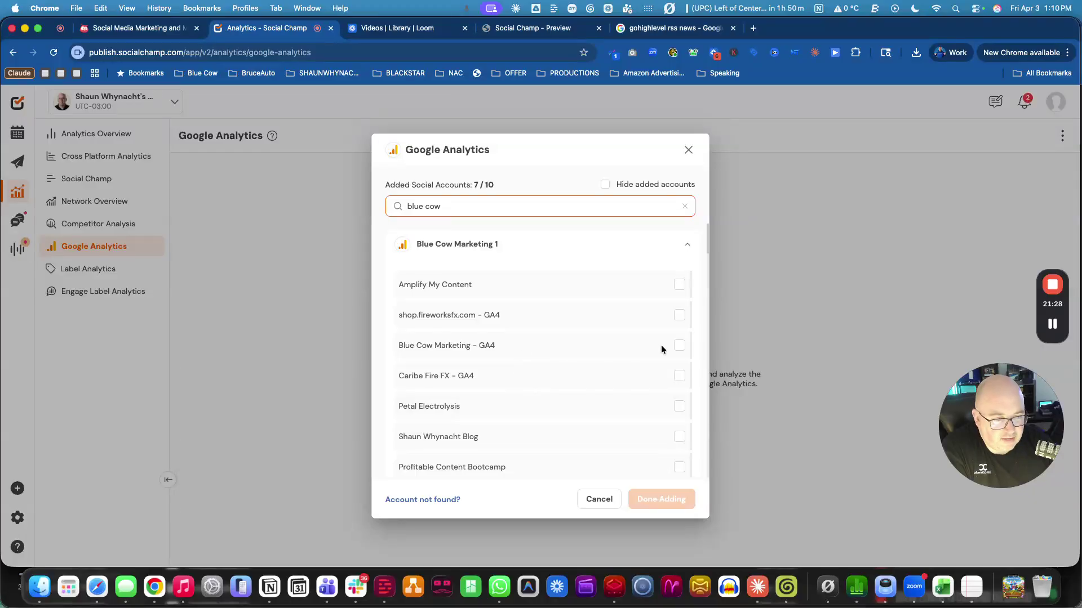
pyautogui.click(680, 346)
pyautogui.click(662, 497)
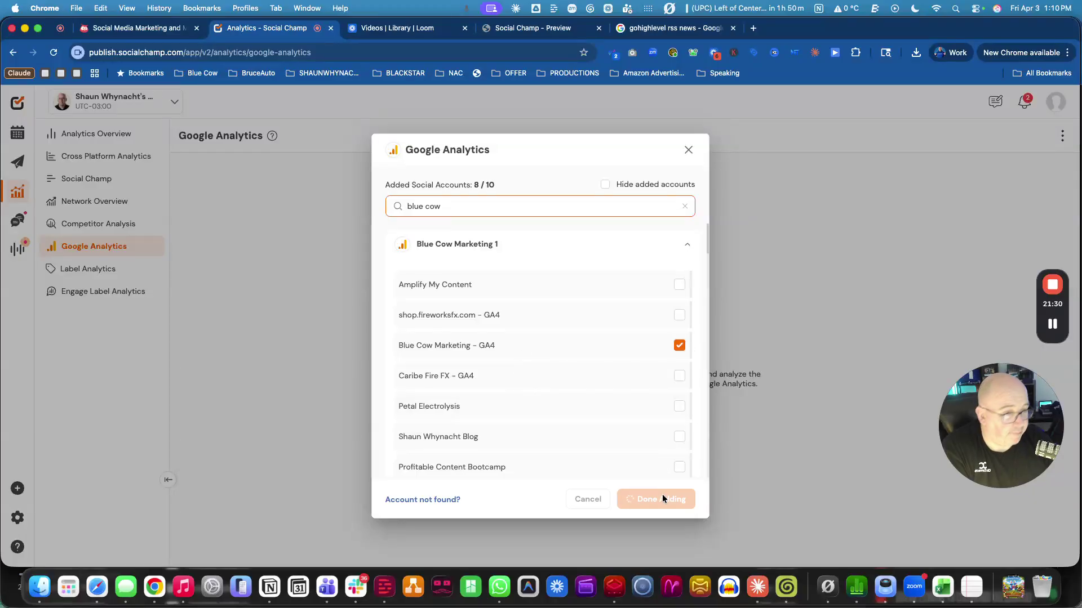
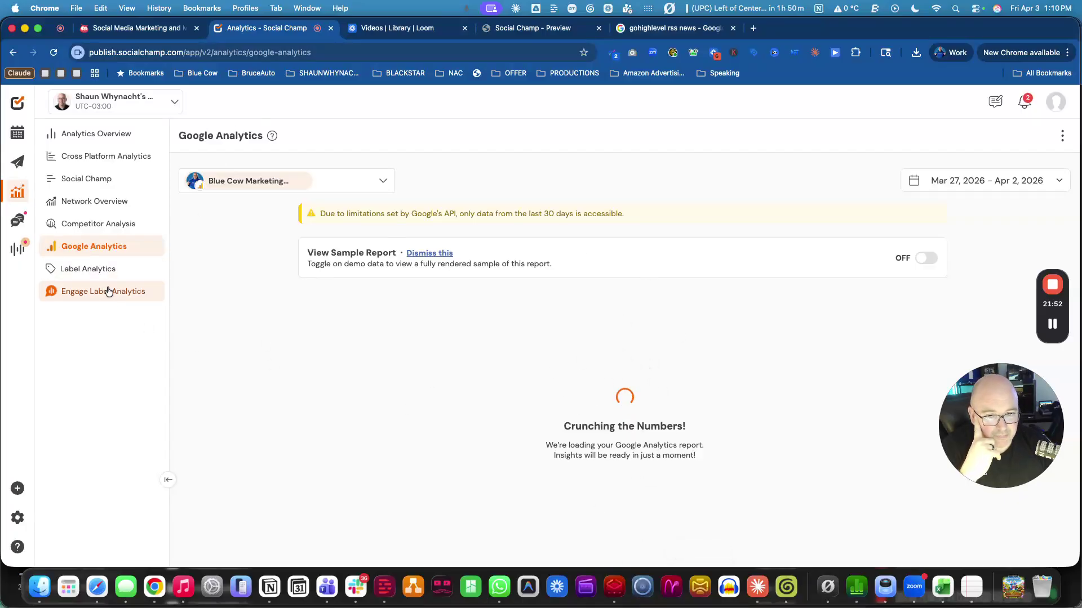
# Browse Label Analytics, the post composer and Engage Label Analytics, then open the Engage inbox.
pyautogui.click(89, 269)
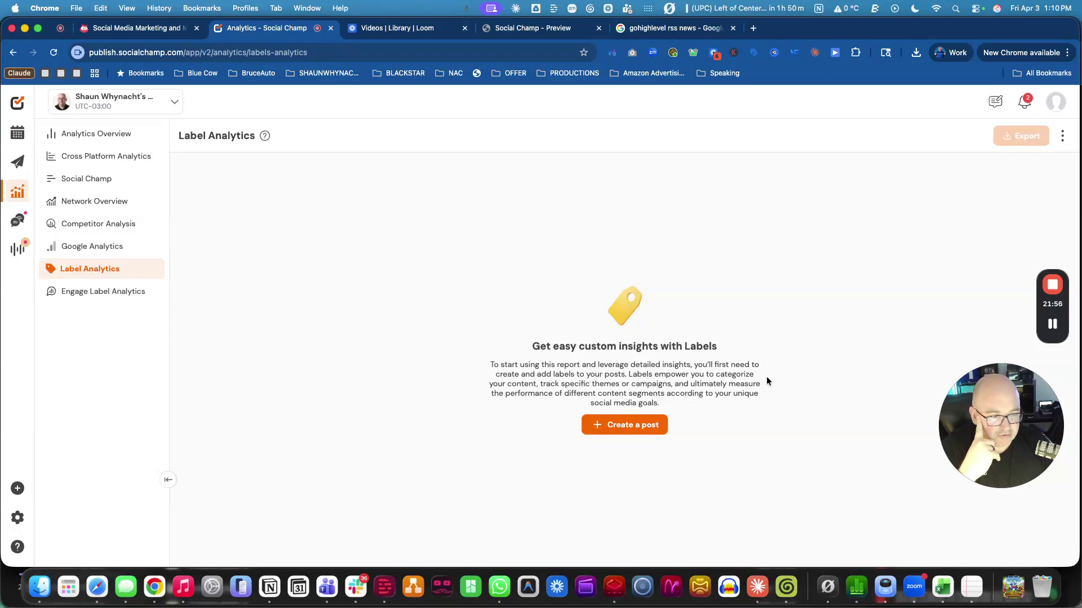
pyautogui.click(626, 425)
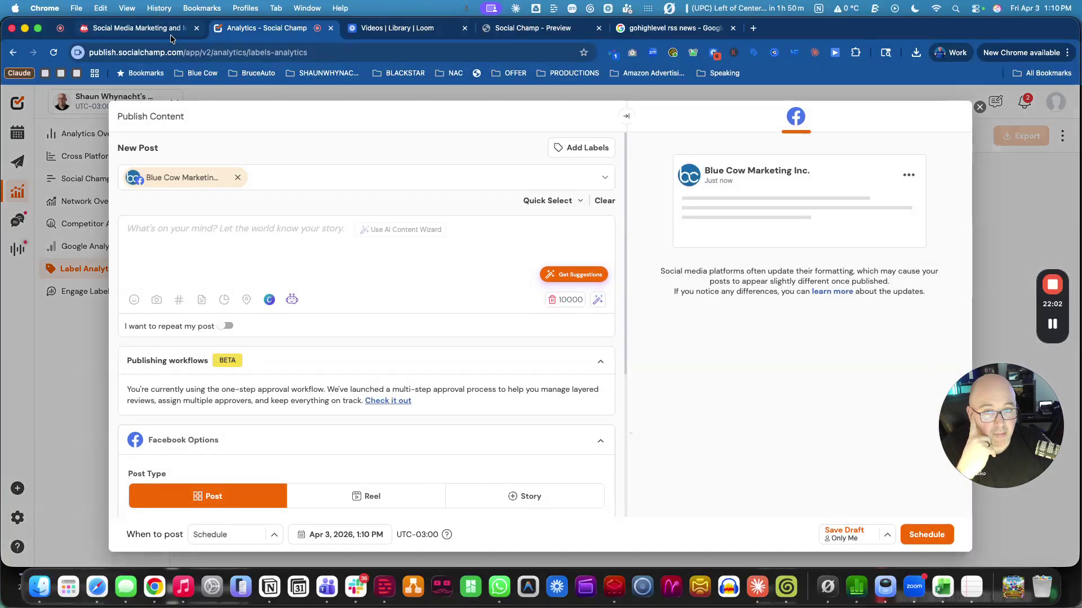
pyautogui.click(981, 106)
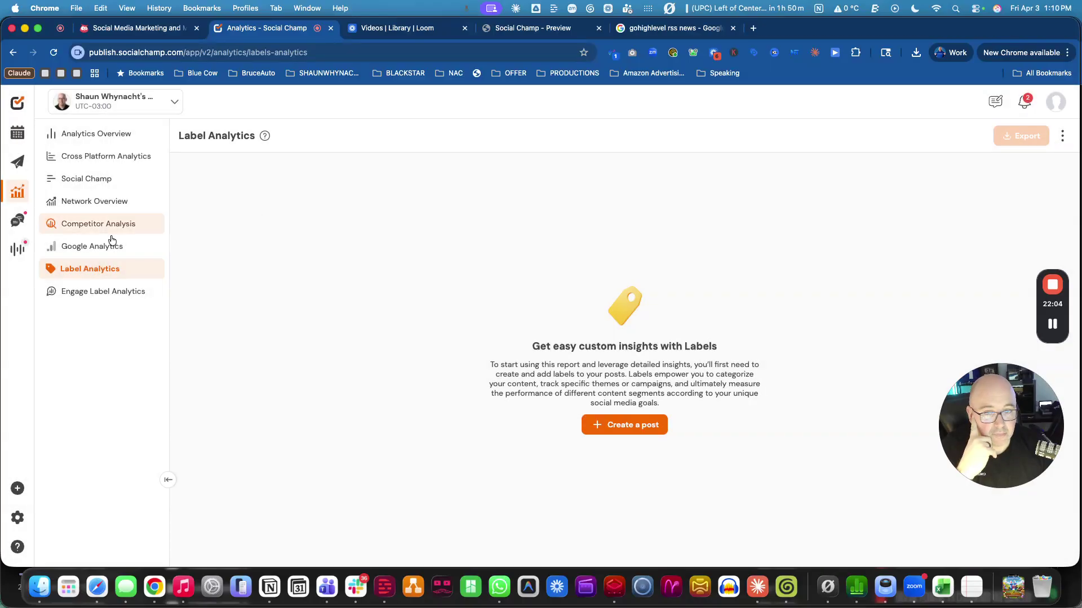
pyautogui.click(94, 293)
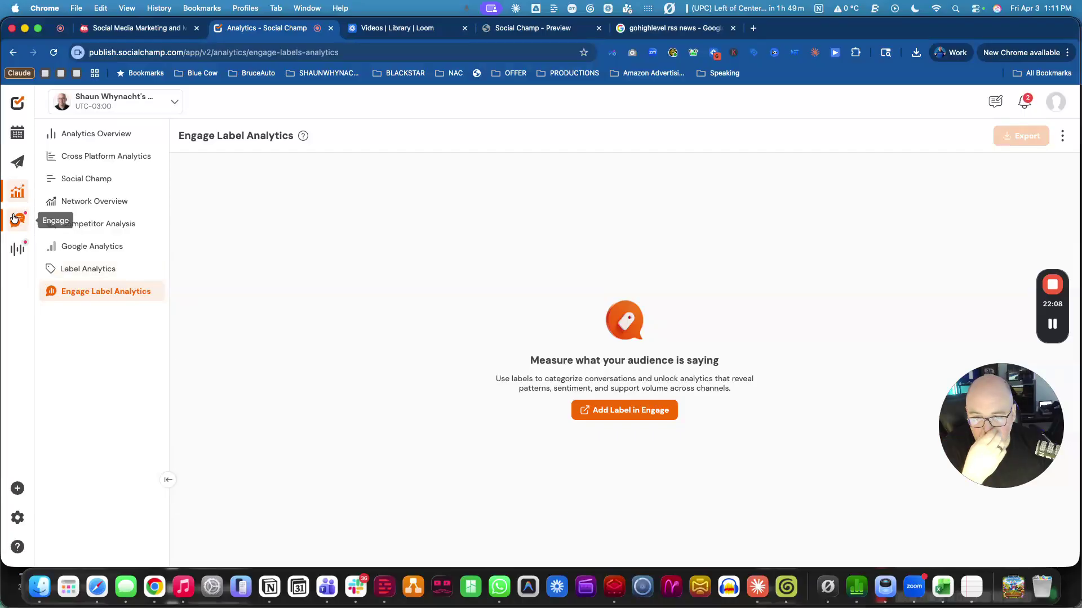
pyautogui.click(15, 220)
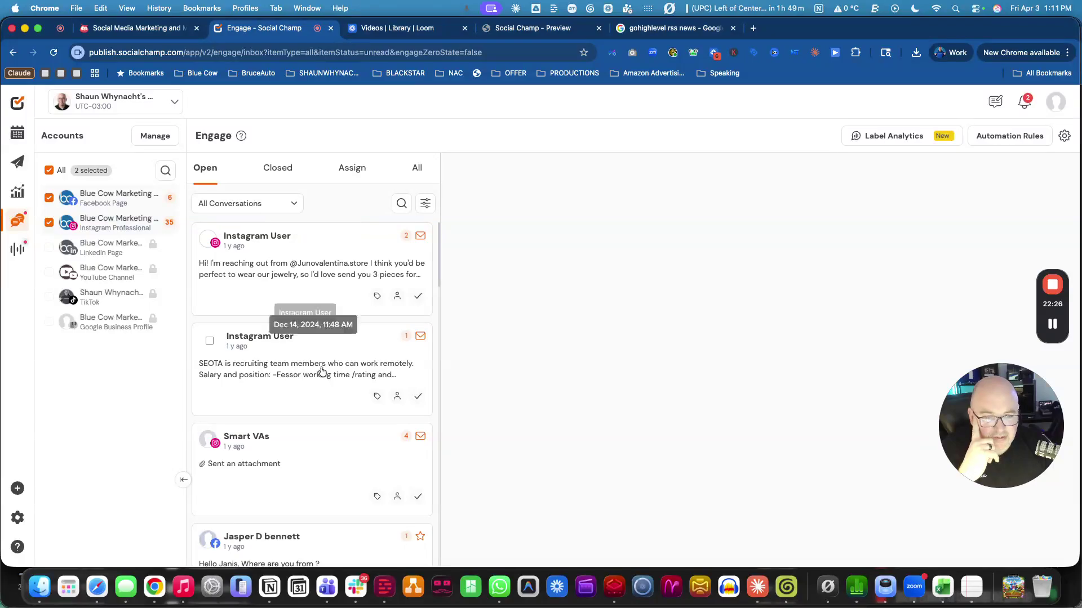
# Open the first Instagram conversation and try the Note and Chat reply modes.
pyautogui.click(330, 249)
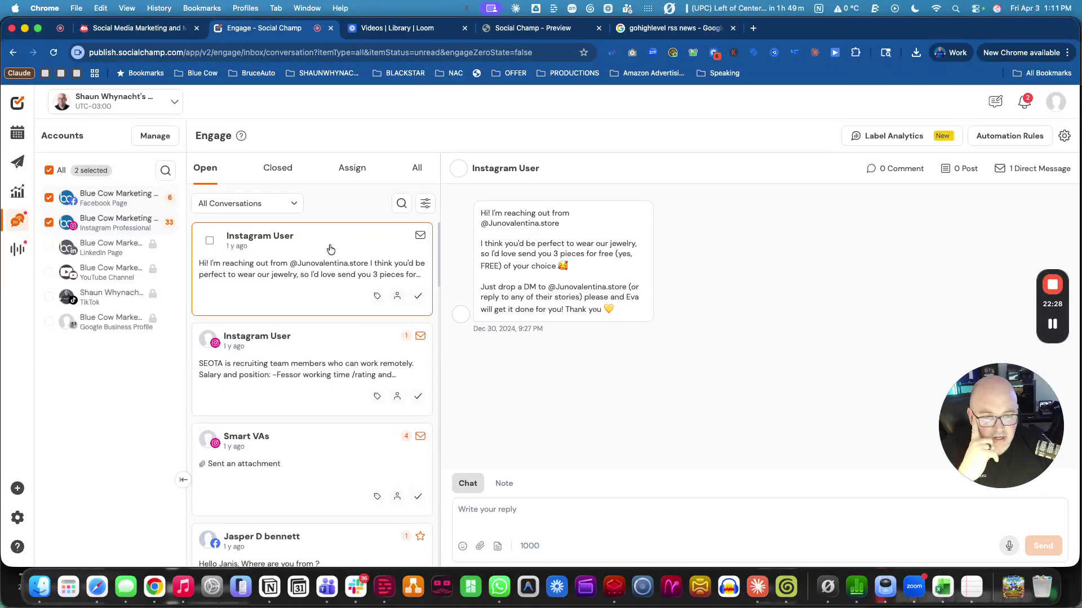
pyautogui.click(503, 483)
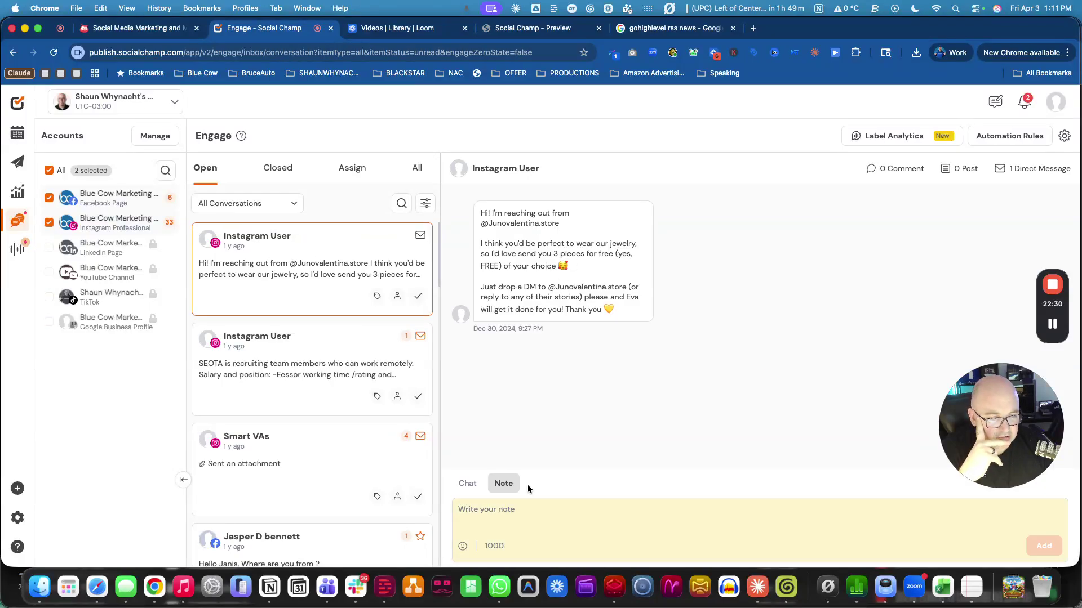
pyautogui.click(468, 484)
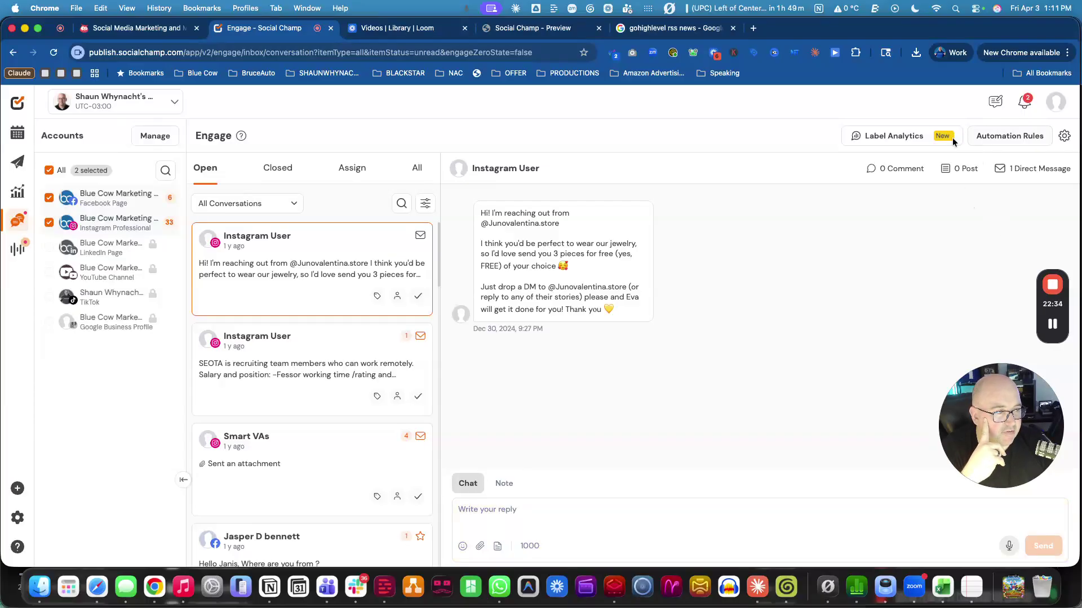
# Check the Automation Rules 0/6 limit, return to the inbox, then go to Social Listening.
pyautogui.click(1039, 136)
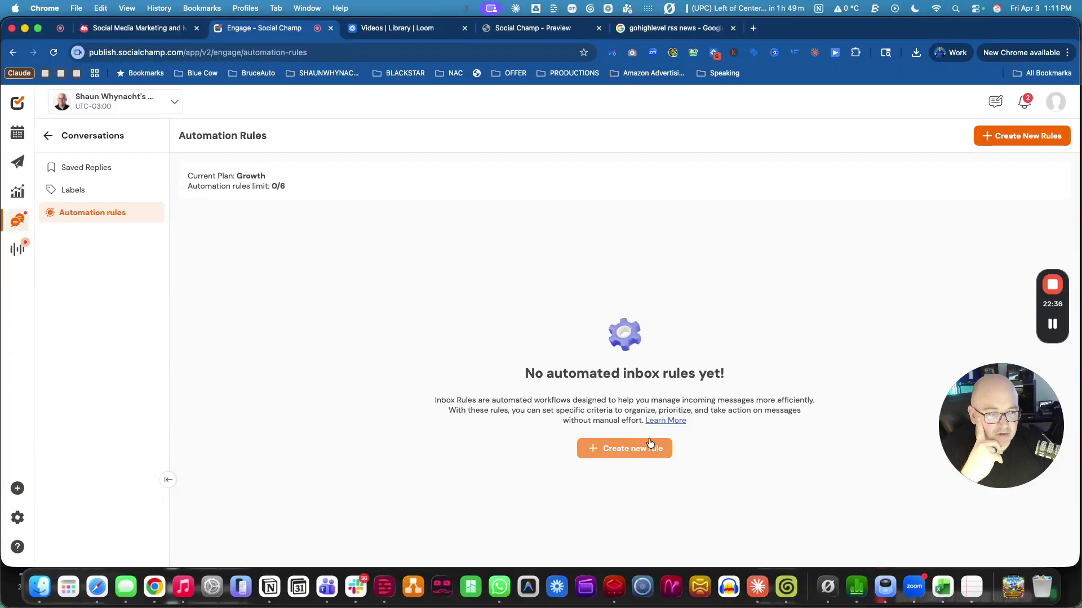
pyautogui.moveTo(285, 187); pyautogui.dragTo(251, 181)
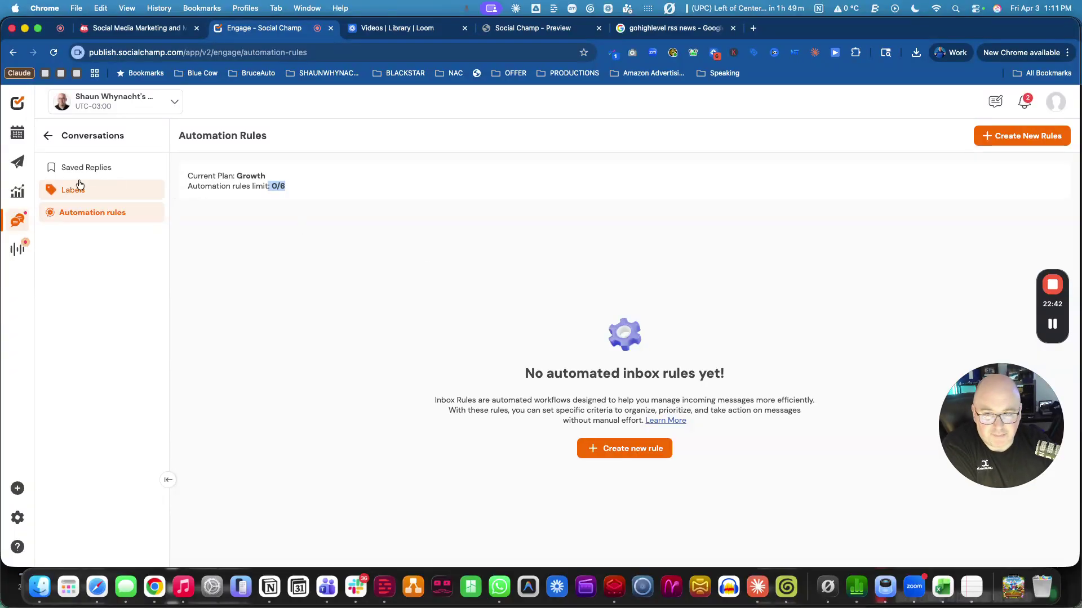
pyautogui.click(48, 135)
pyautogui.click(15, 224)
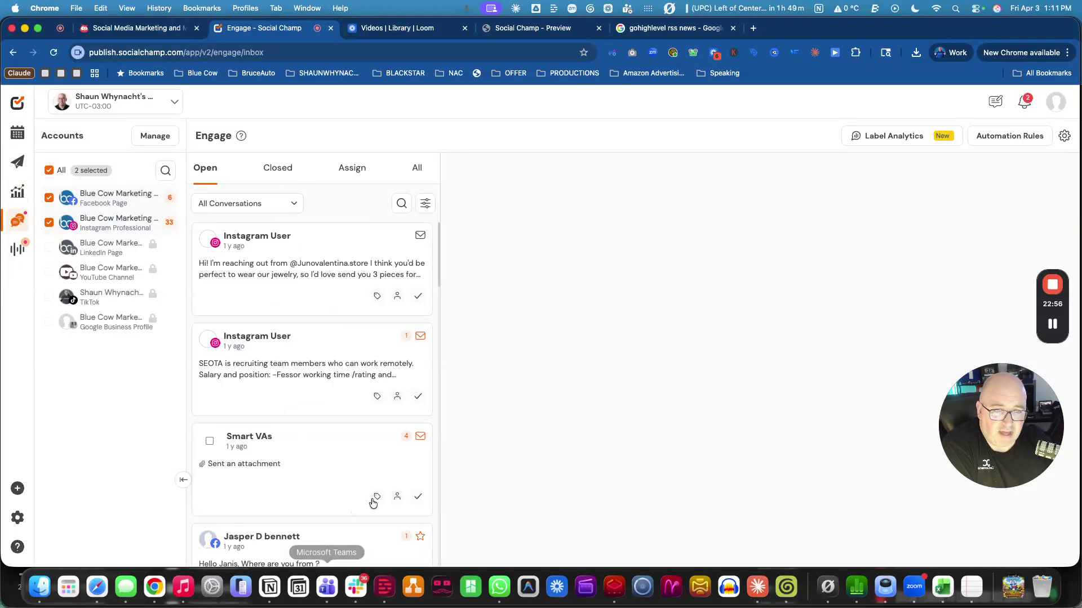
pyautogui.click(19, 249)
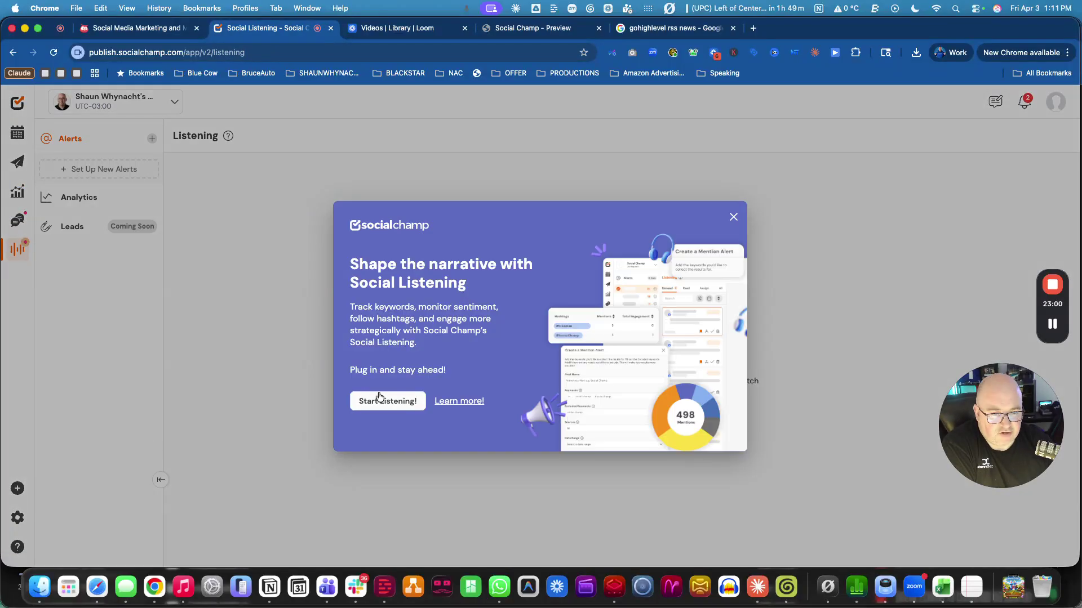
# Start a new listening alert and title it with the person's full name.
pyautogui.click(387, 402)
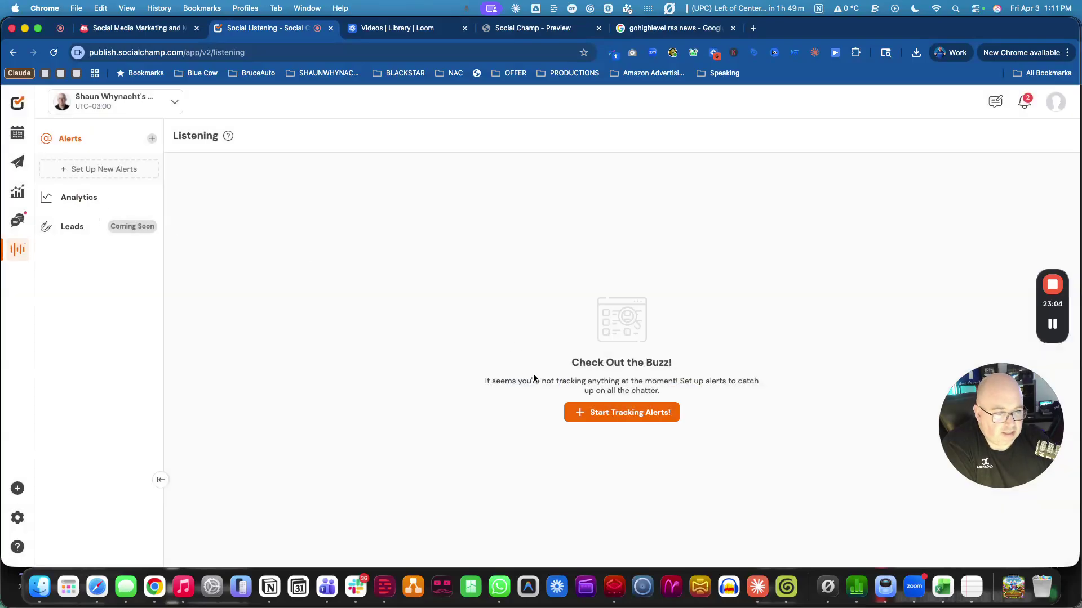
pyautogui.click(622, 414)
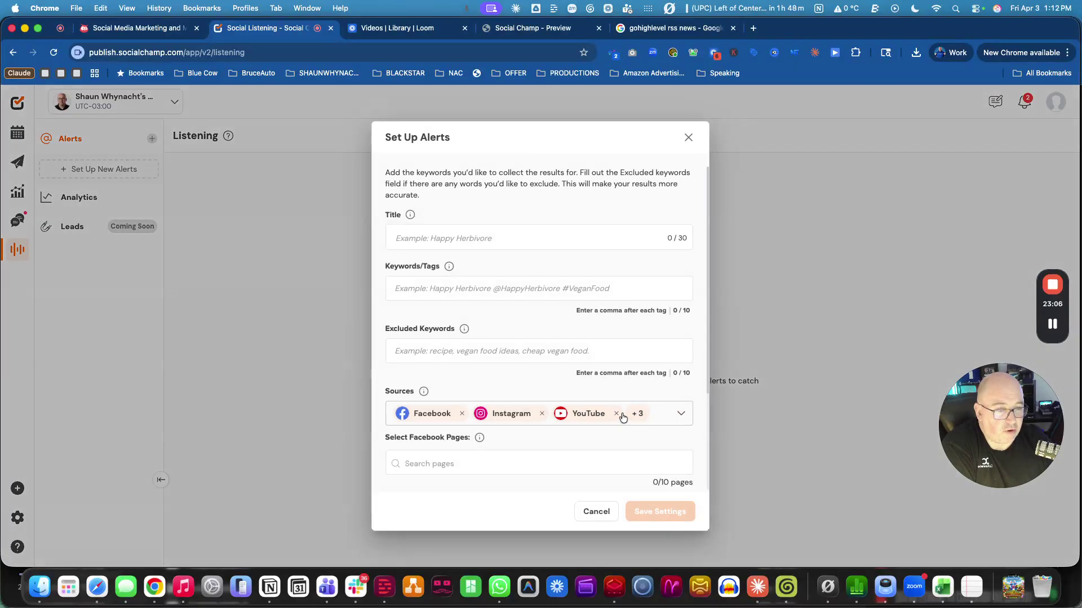
pyautogui.click(468, 236)
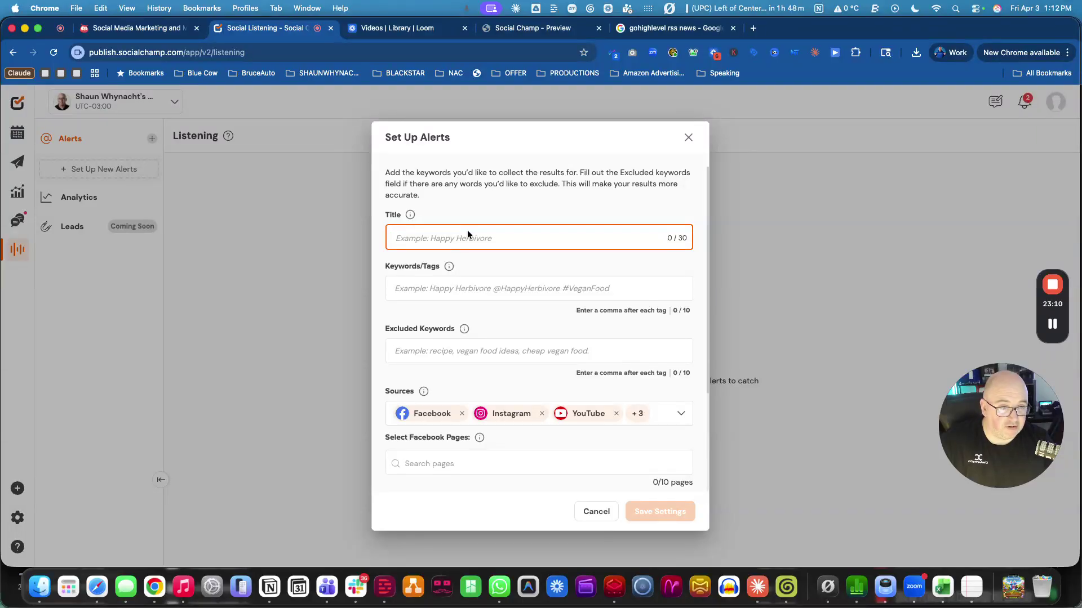
pyautogui.click(406, 289)
pyautogui.write('Shaun')
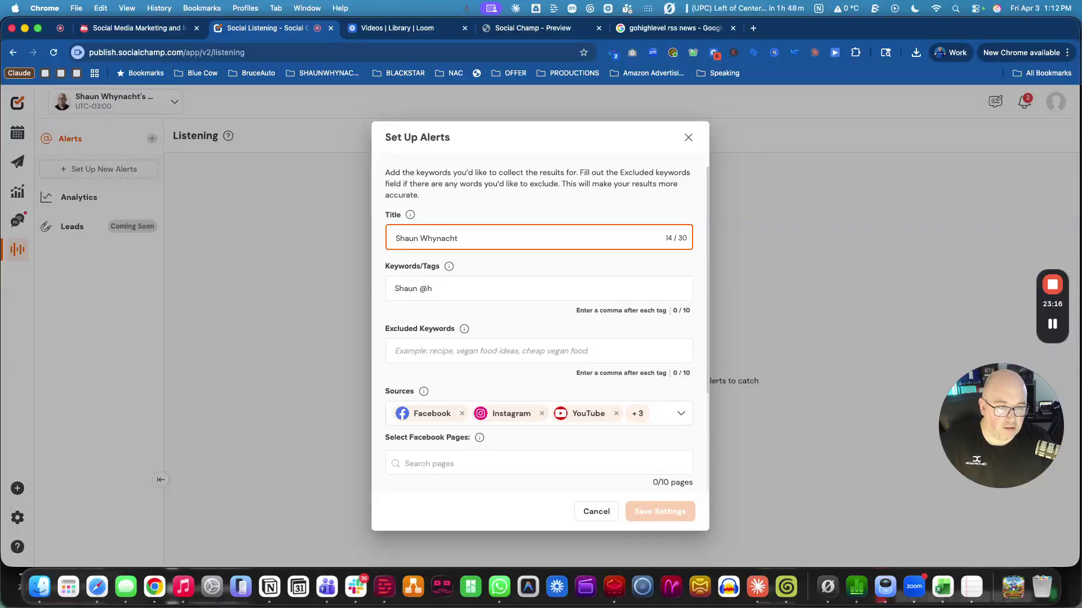
pyautogui.press('BackSpace')
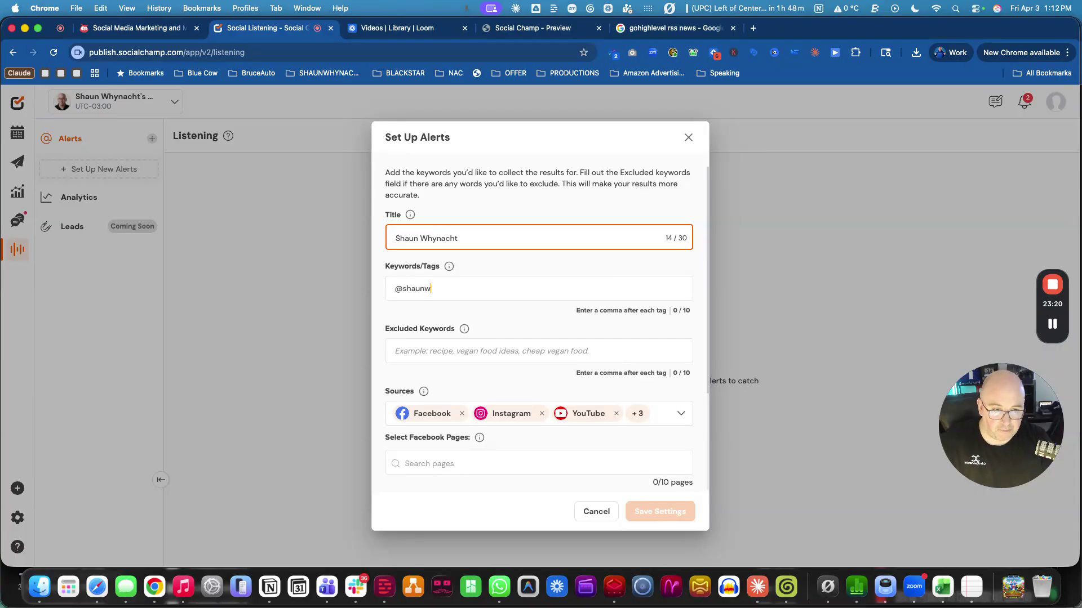
pyautogui.press(',')
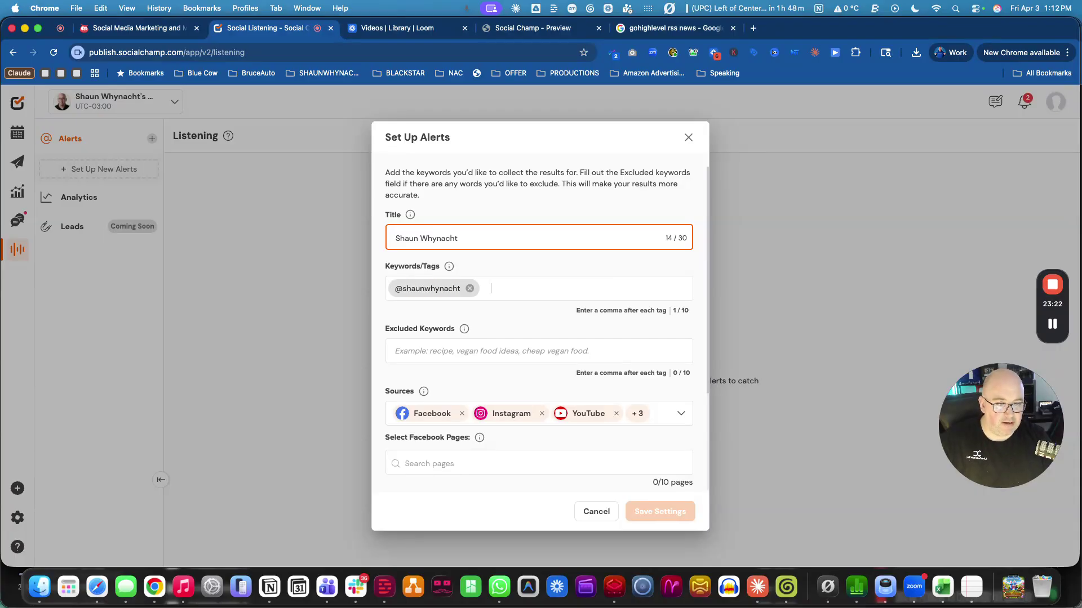
pyautogui.write('@bluecowmarke')
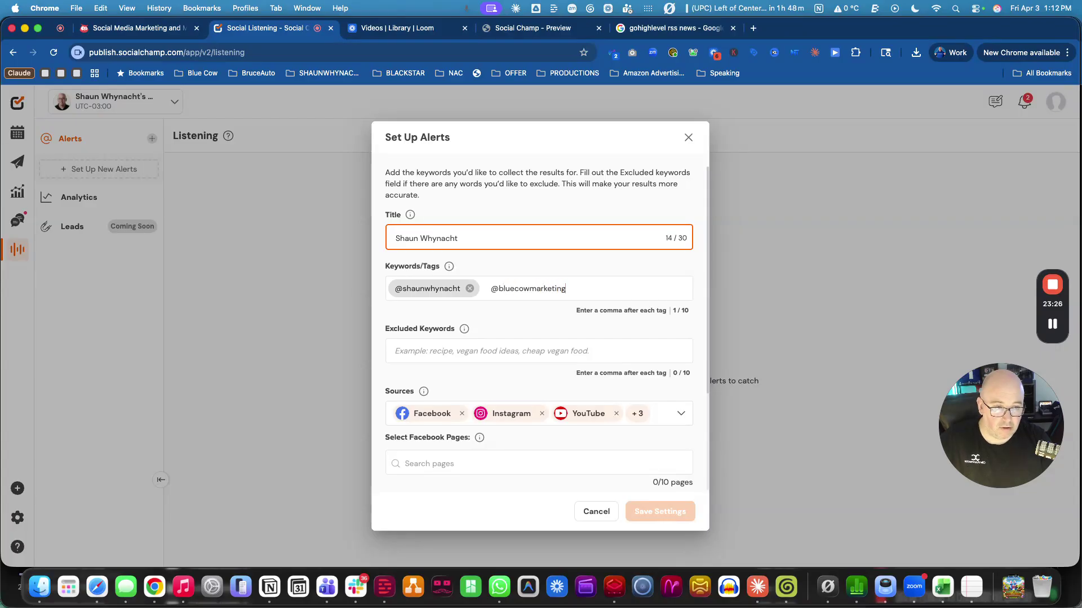
pyautogui.write('ting')
pyautogui.press(',')
# Exclude the person's name and 'Blue Cow Marketing' as keywords.
pyautogui.click(430, 353)
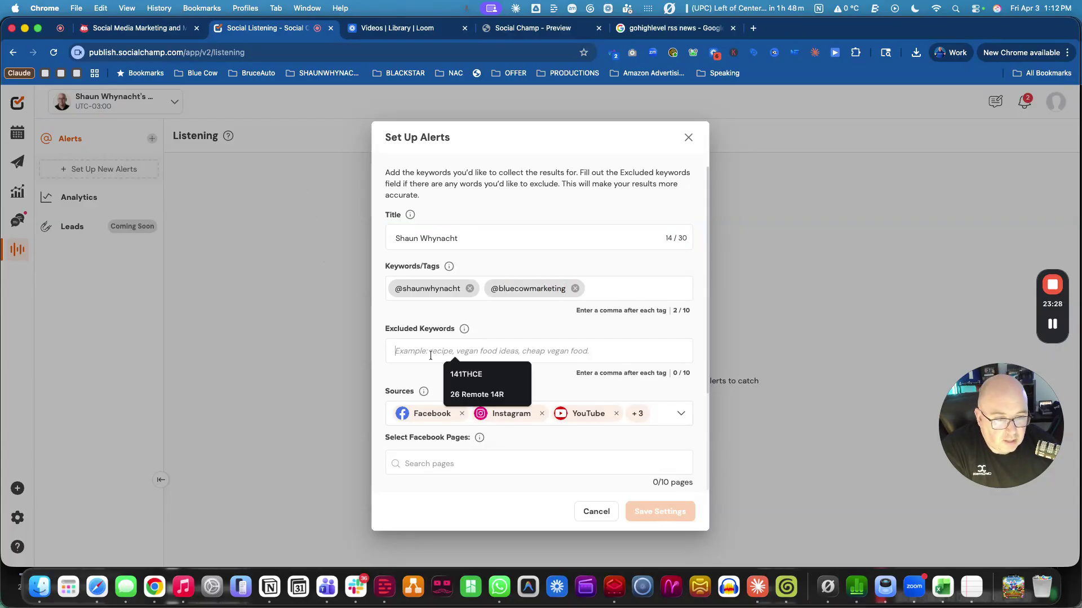
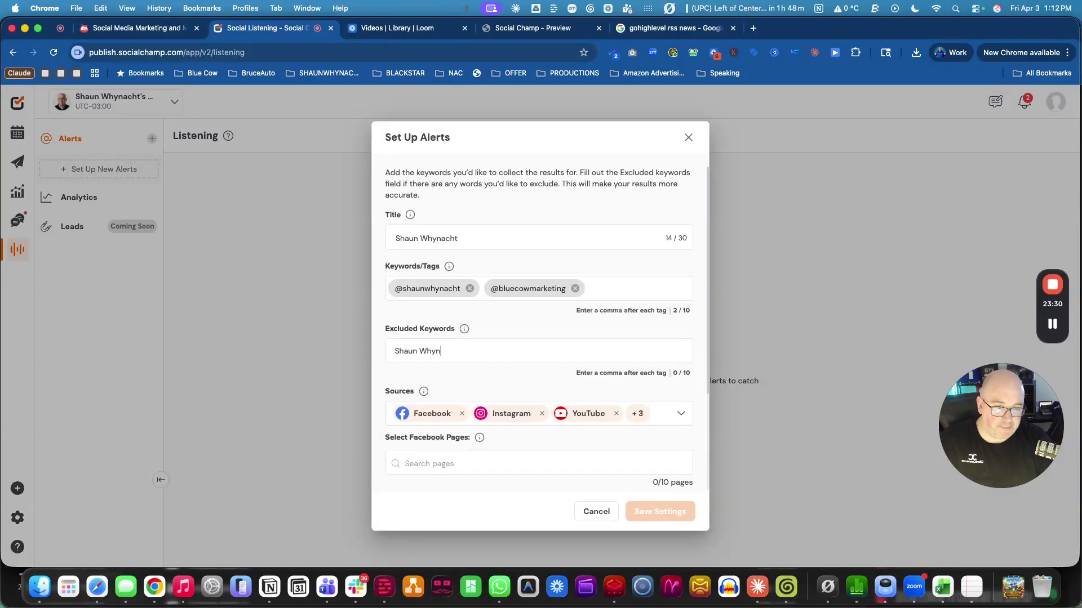
pyautogui.press(',')
pyautogui.write('Blue Cow Mar')
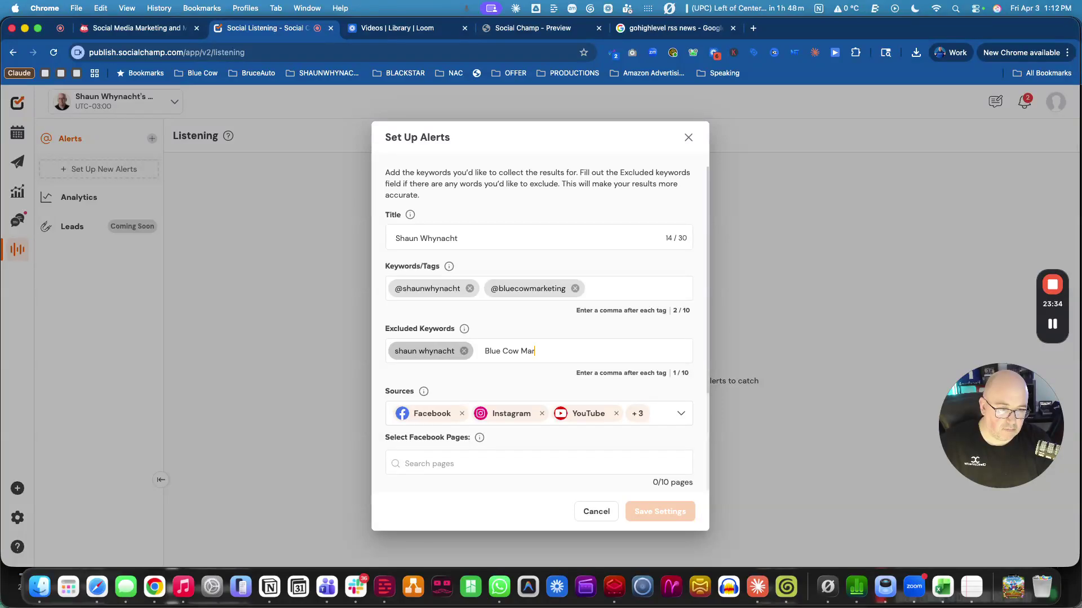
pyautogui.write('g,')
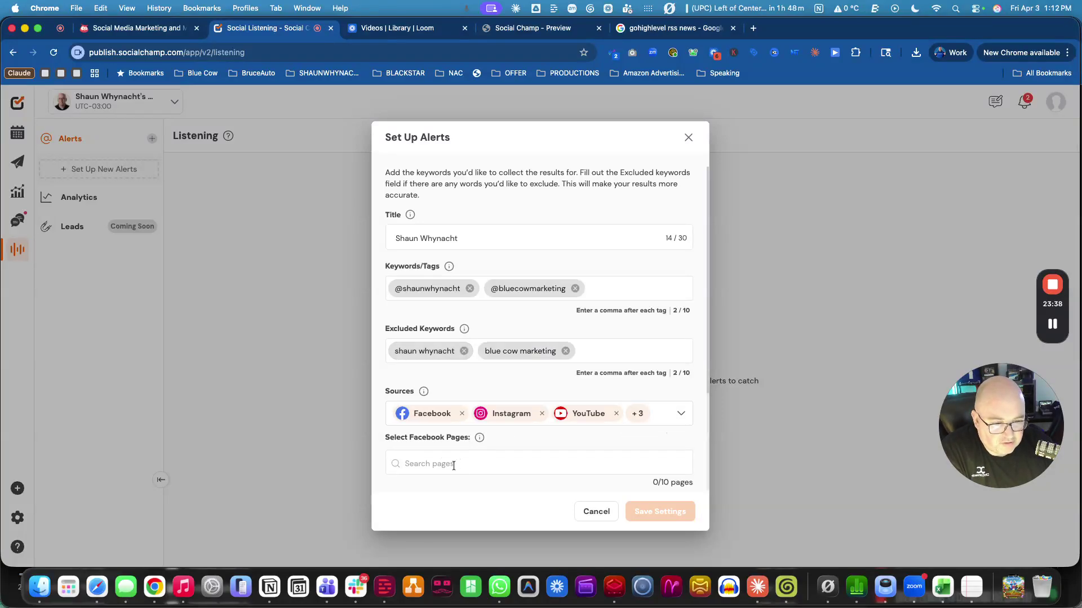
pyautogui.scroll(-2, 451, 429)
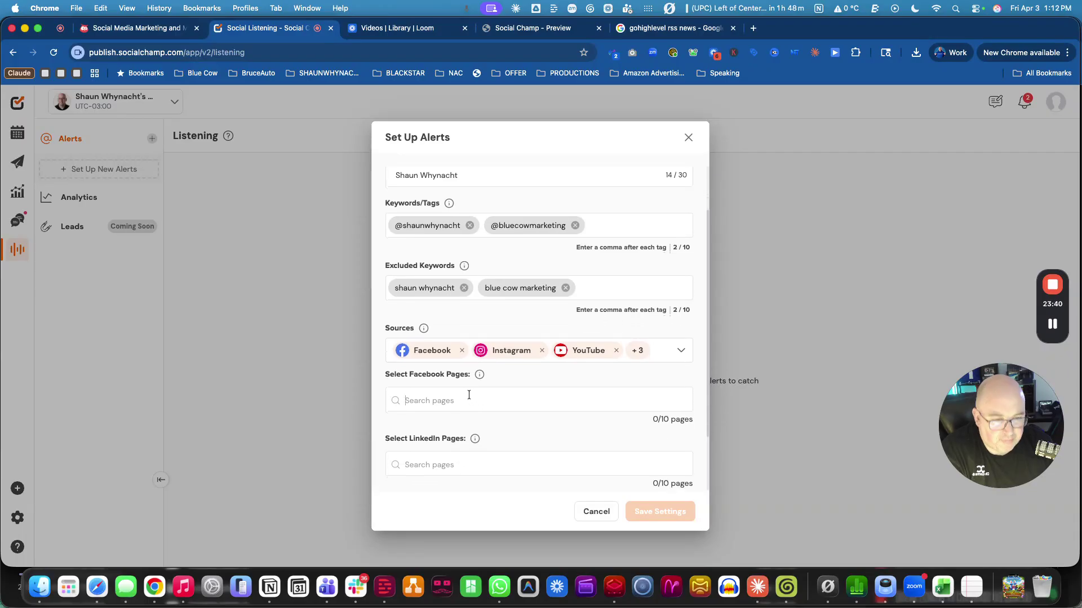
# Add the Blue Cow Marketing Inc. Facebook page as a source and exclude content from connected accounts.
pyautogui.click(468, 395)
pyautogui.write('B')
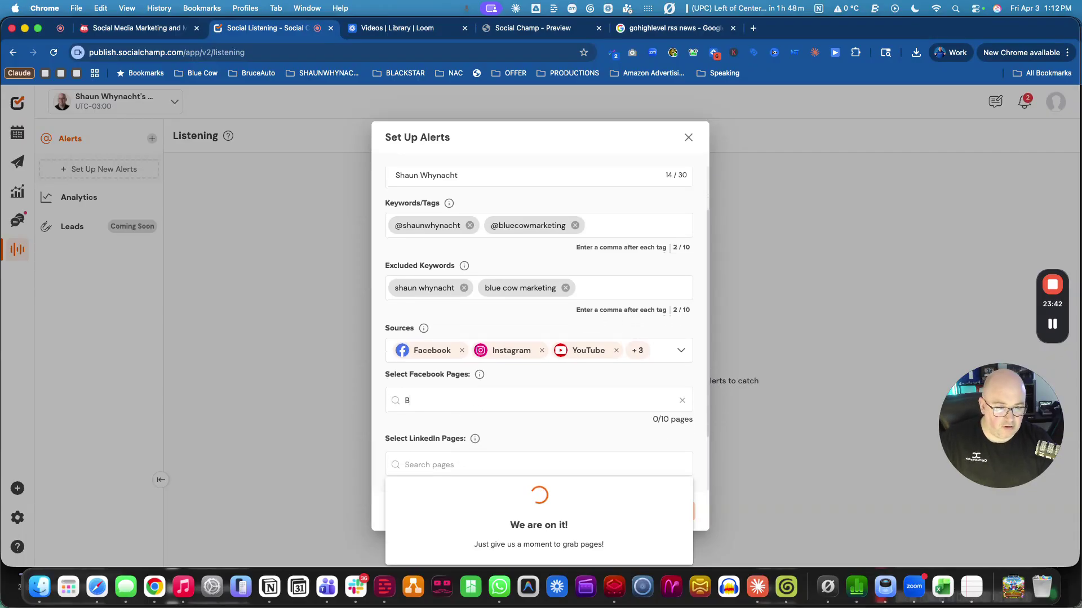
pyautogui.scroll(-2, 563, 456)
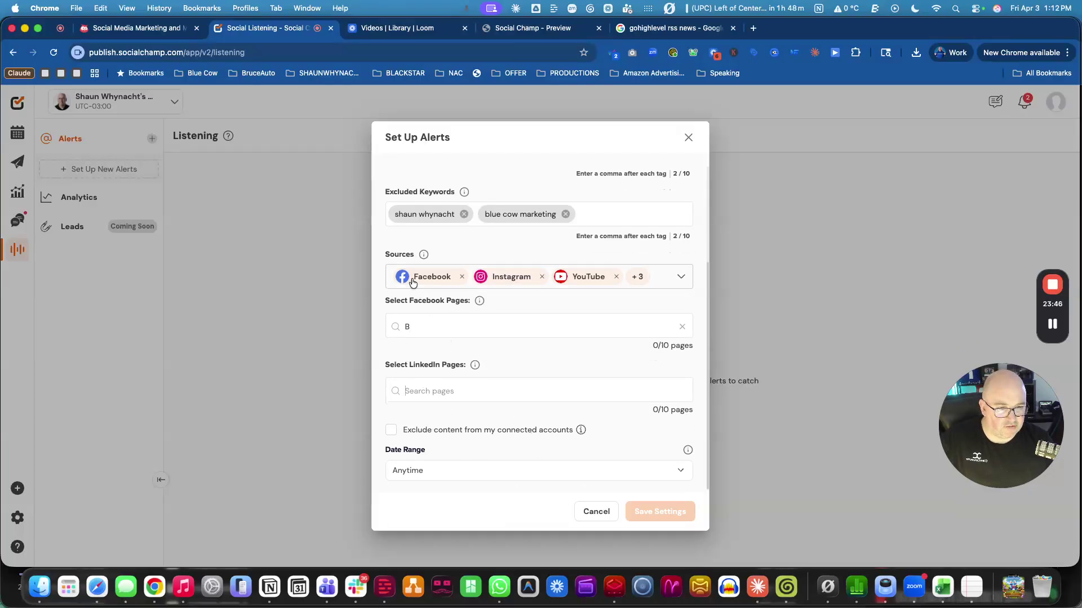
pyautogui.press('BackSpace')
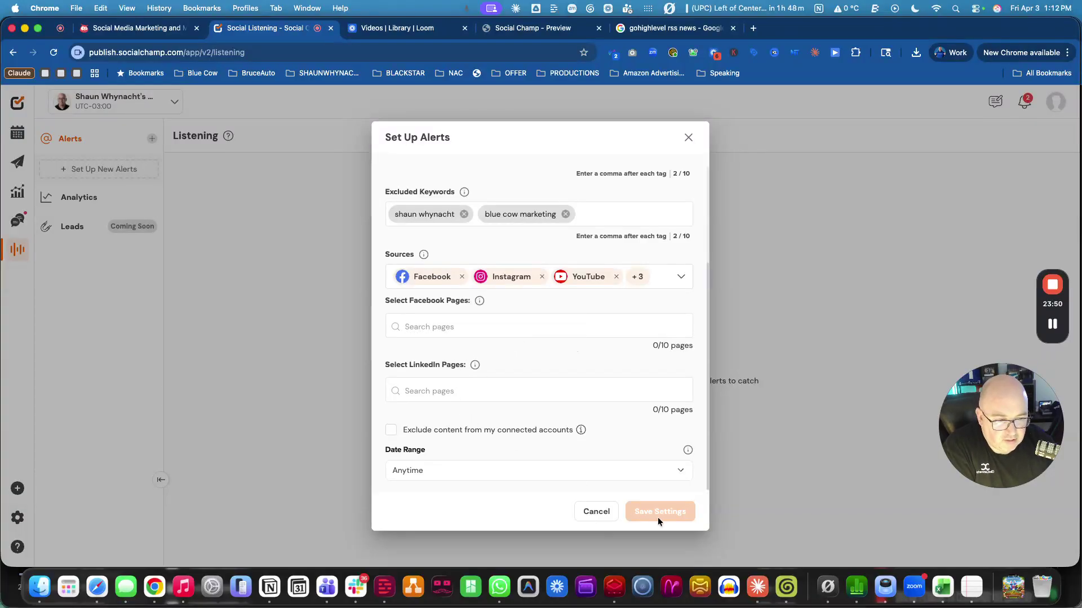
pyautogui.click(391, 430)
pyautogui.click(391, 431)
pyautogui.click(426, 326)
pyautogui.write('Bliu')
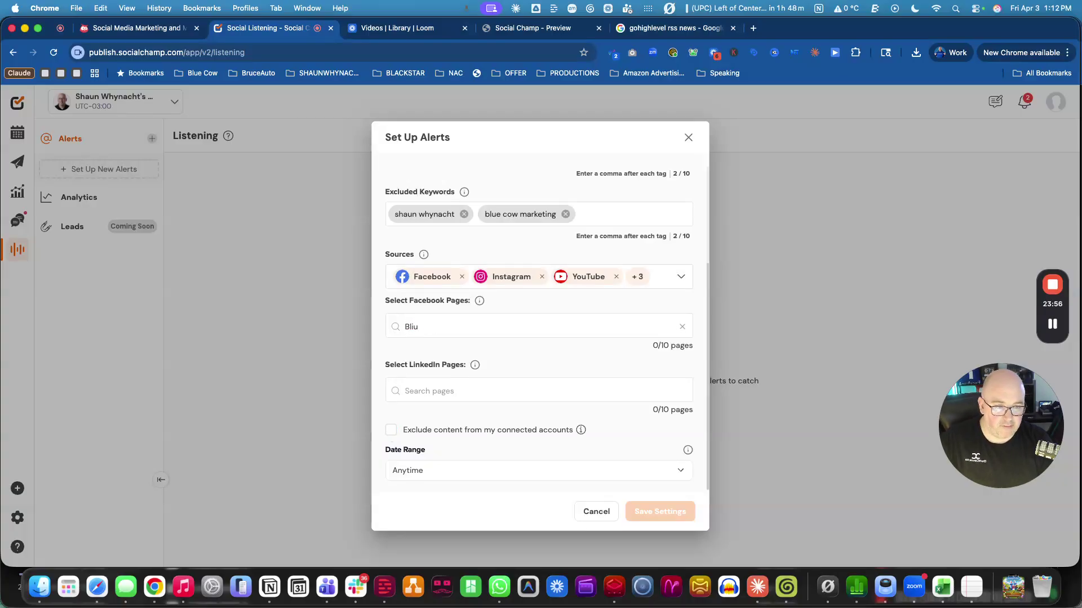
pyautogui.write('e Cue Cow')
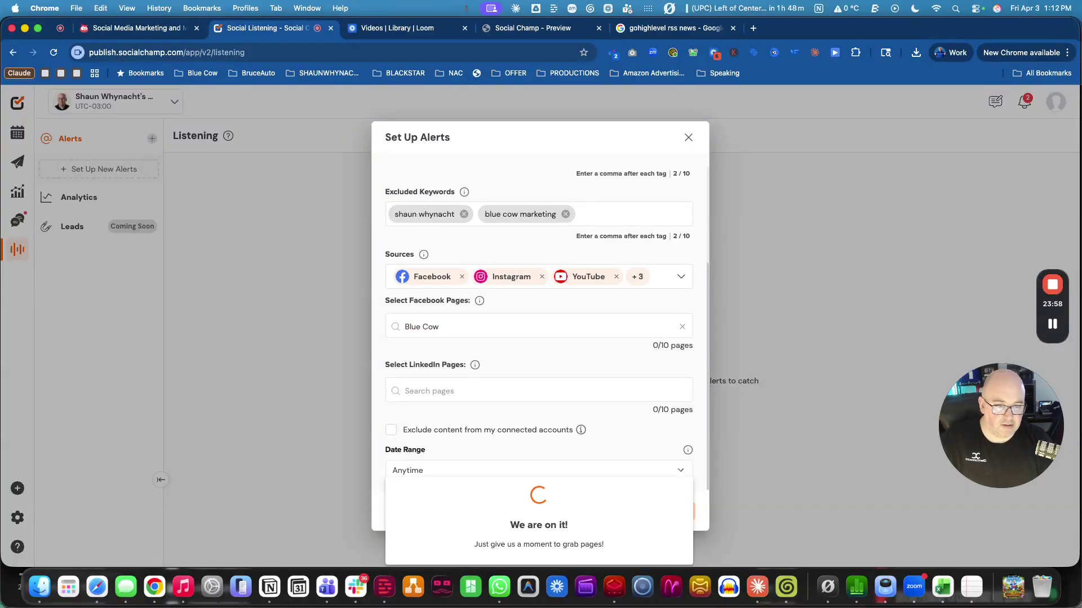
pyautogui.write(' Marke')
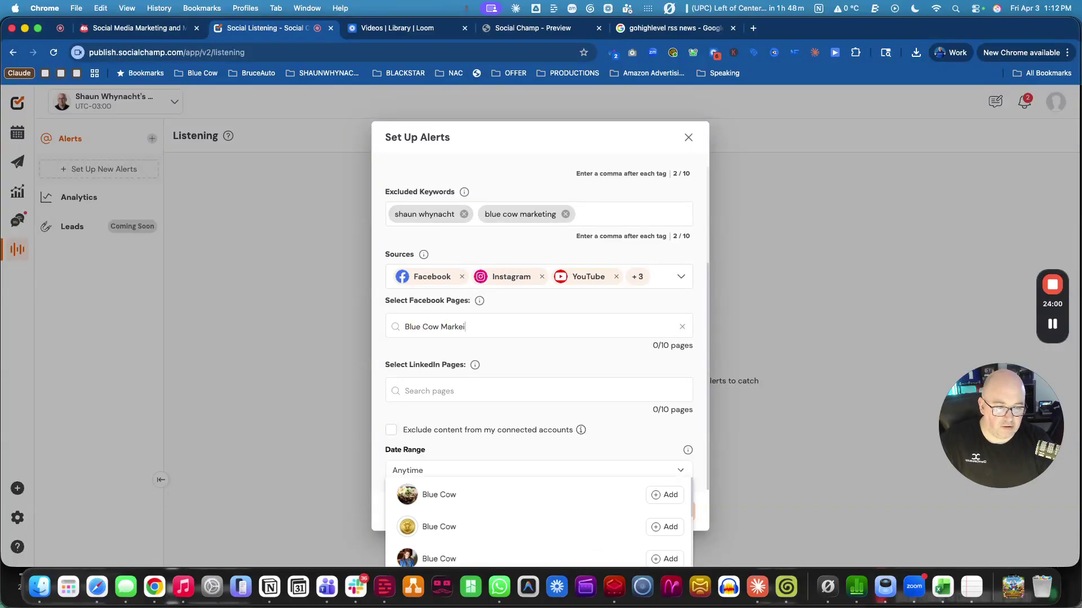
pyautogui.write('ting')
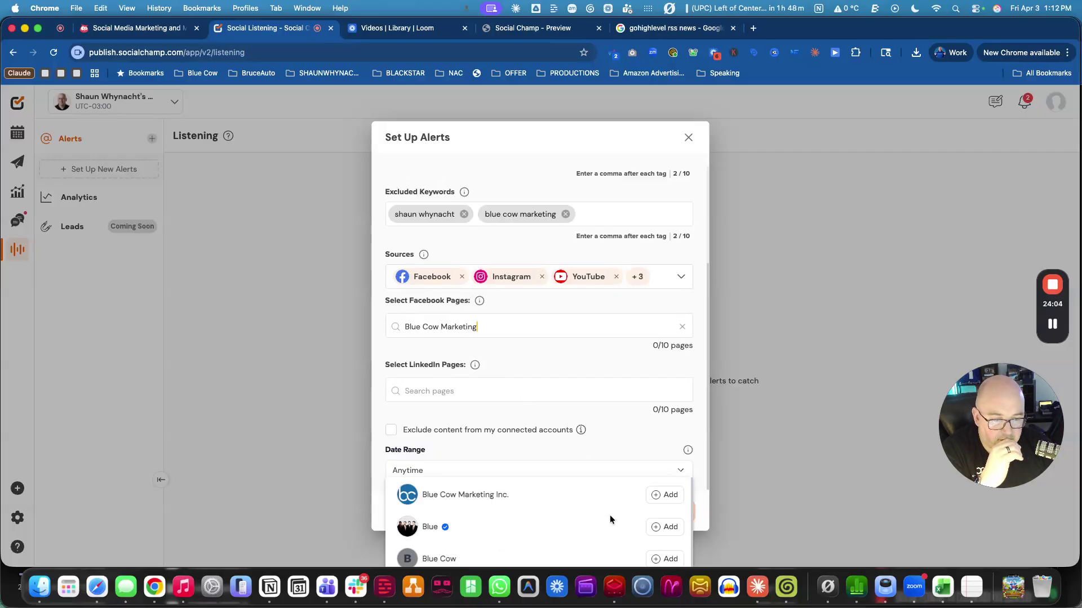
pyautogui.click(667, 493)
pyautogui.scroll(-2, 667, 496)
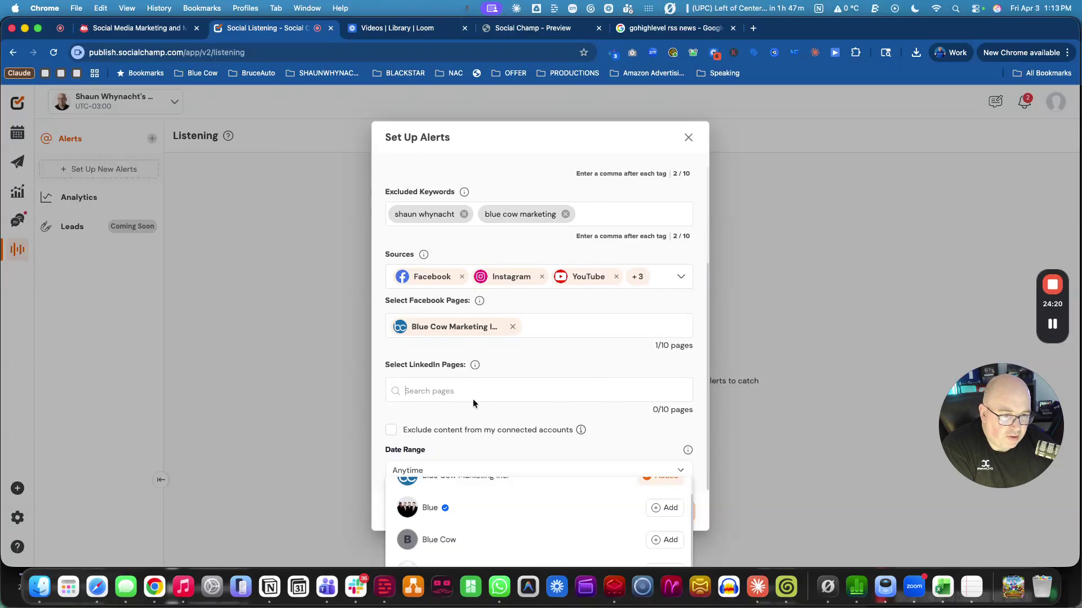
pyautogui.click(617, 431)
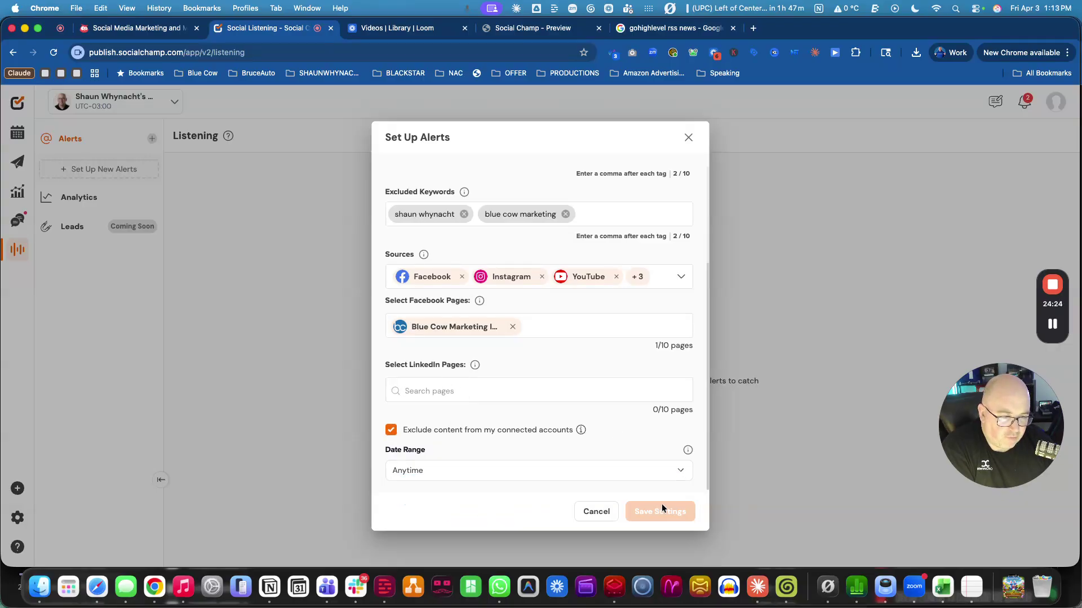
# Add the Blue Cow Marketing Inc. LinkedIn page and save the alert settings.
pyautogui.click(448, 389)
pyautogui.write('B')
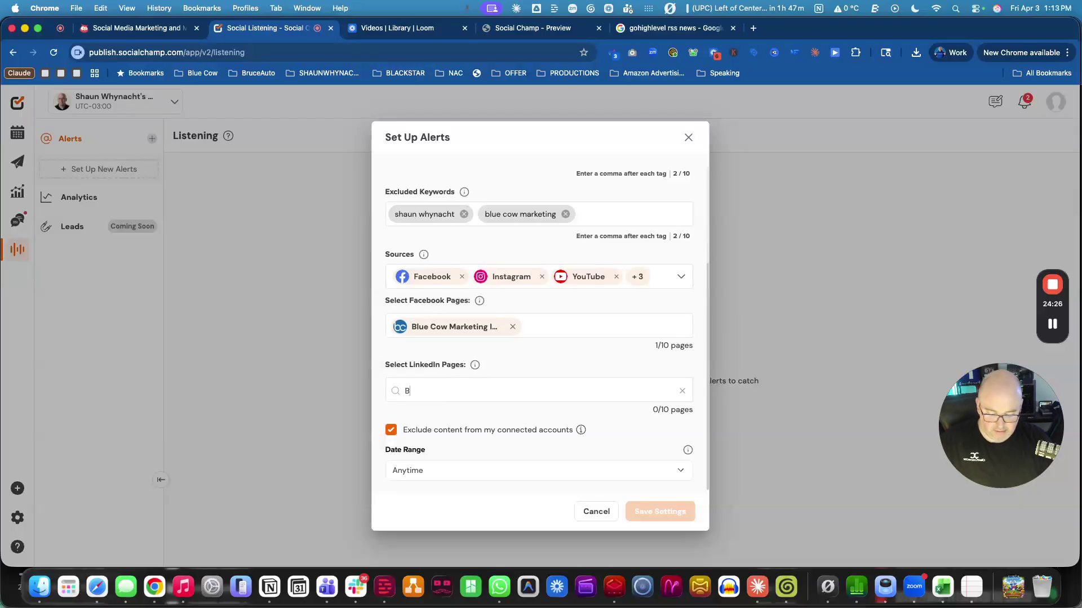
pyautogui.write('lue Cow Ma')
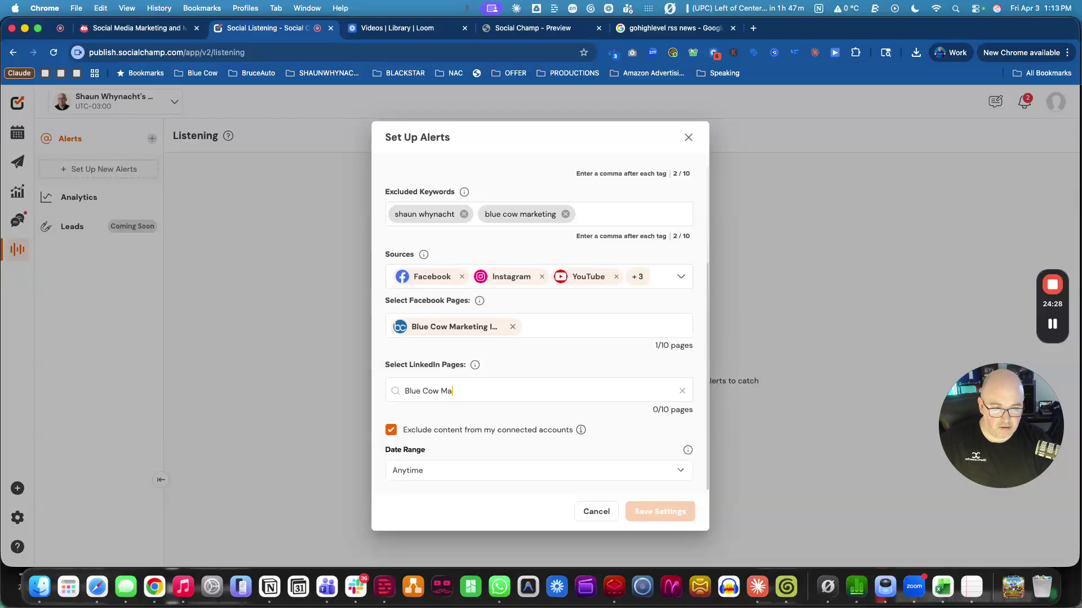
pyautogui.write('erkrketing')
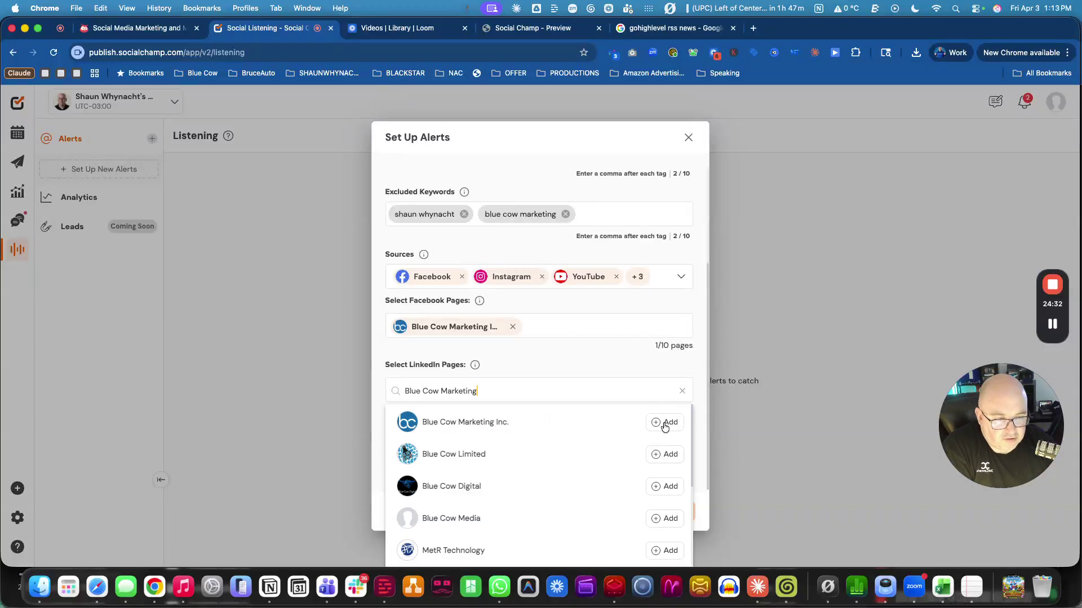
pyautogui.click(665, 426)
pyautogui.click(668, 511)
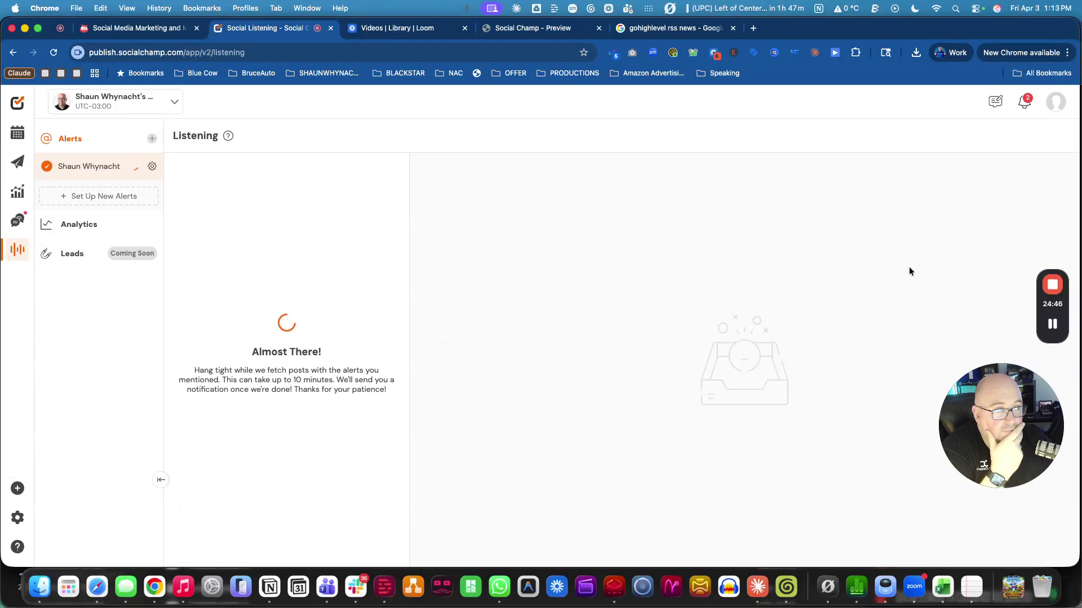
# Open and close the feedback form, then view the April content calendar.
pyautogui.click(995, 101)
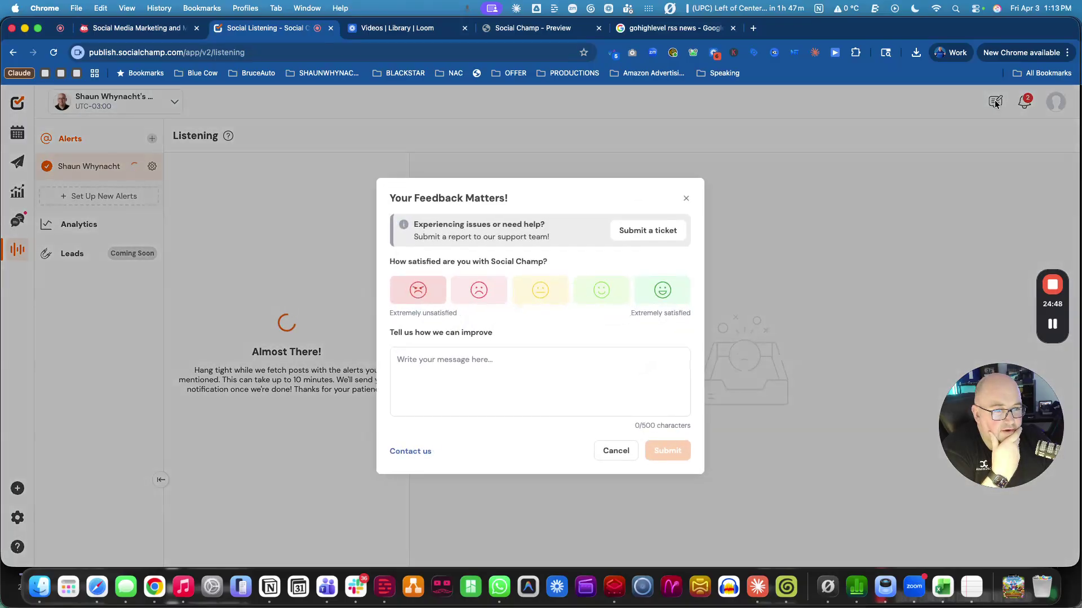
pyautogui.click(686, 198)
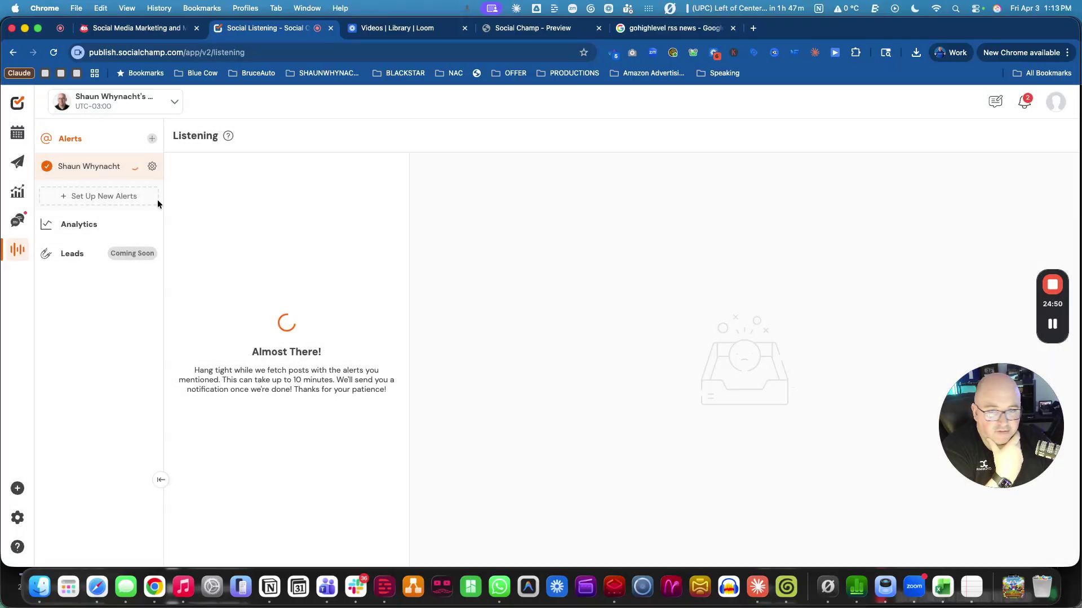
pyautogui.click(17, 133)
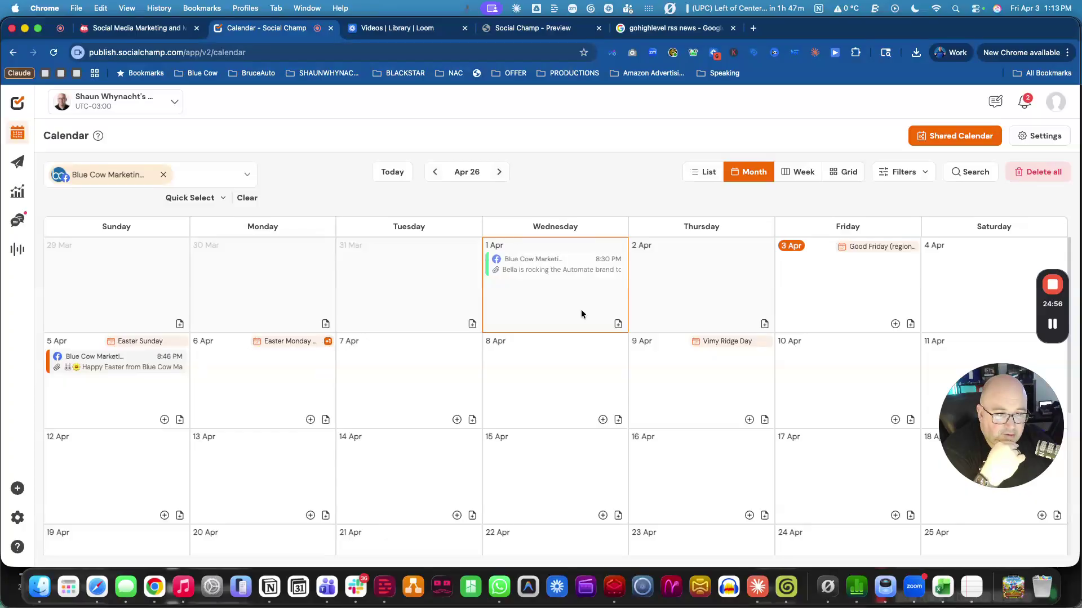
pyautogui.click(618, 325)
pyautogui.click(387, 352)
pyautogui.click(361, 290)
pyautogui.click(550, 239)
pyautogui.click(424, 372)
pyautogui.click(578, 404)
pyautogui.click(553, 355)
pyautogui.click(391, 297)
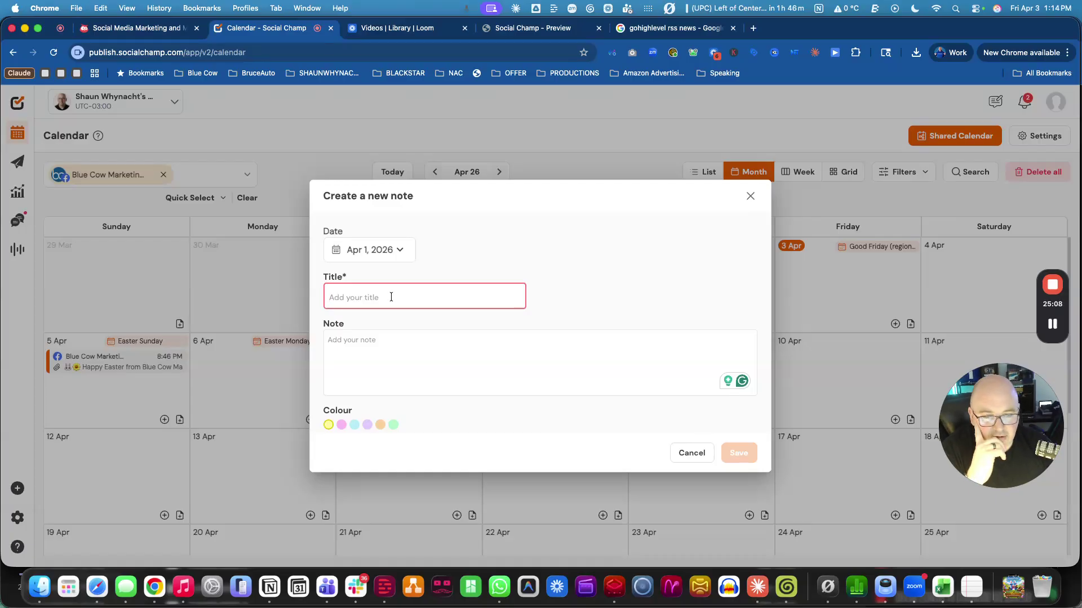
pyautogui.click(750, 197)
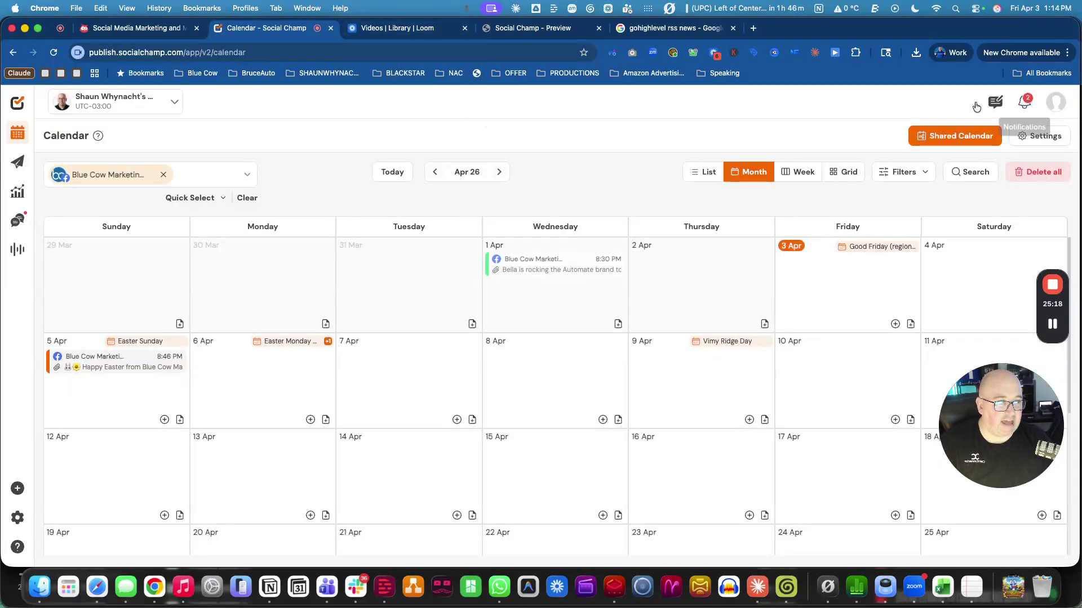
pyautogui.click(1055, 101)
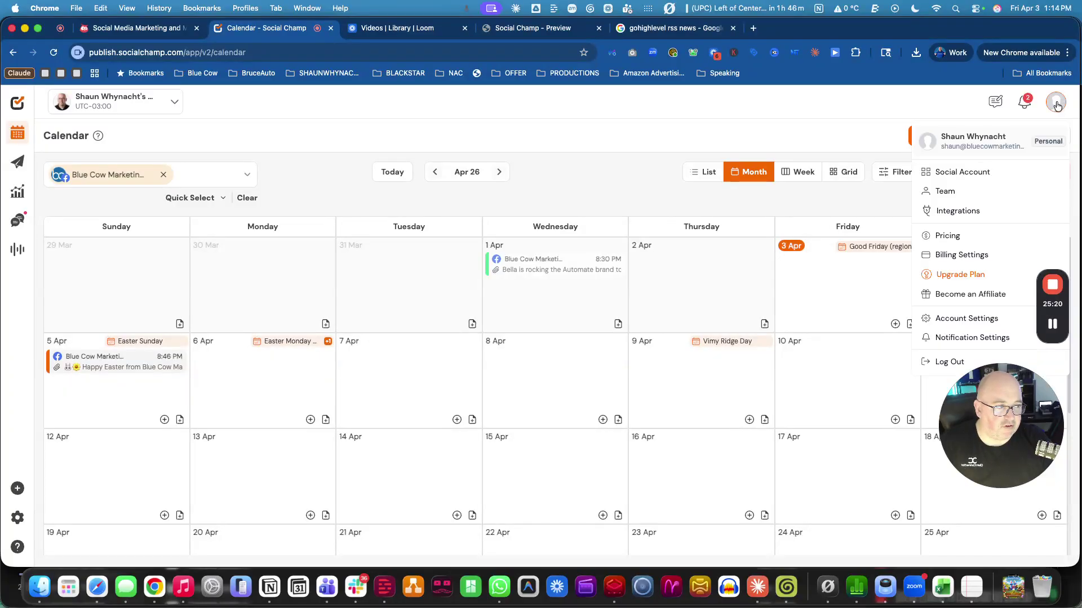
pyautogui.click(951, 237)
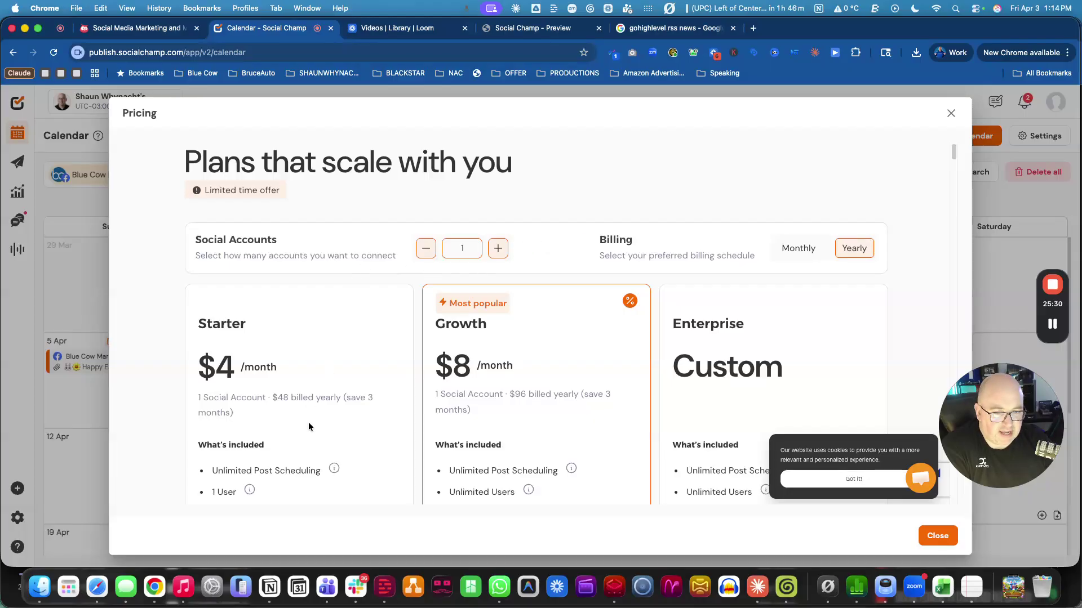
pyautogui.scroll(-3, 311, 418)
pyautogui.scroll(2, 312, 419)
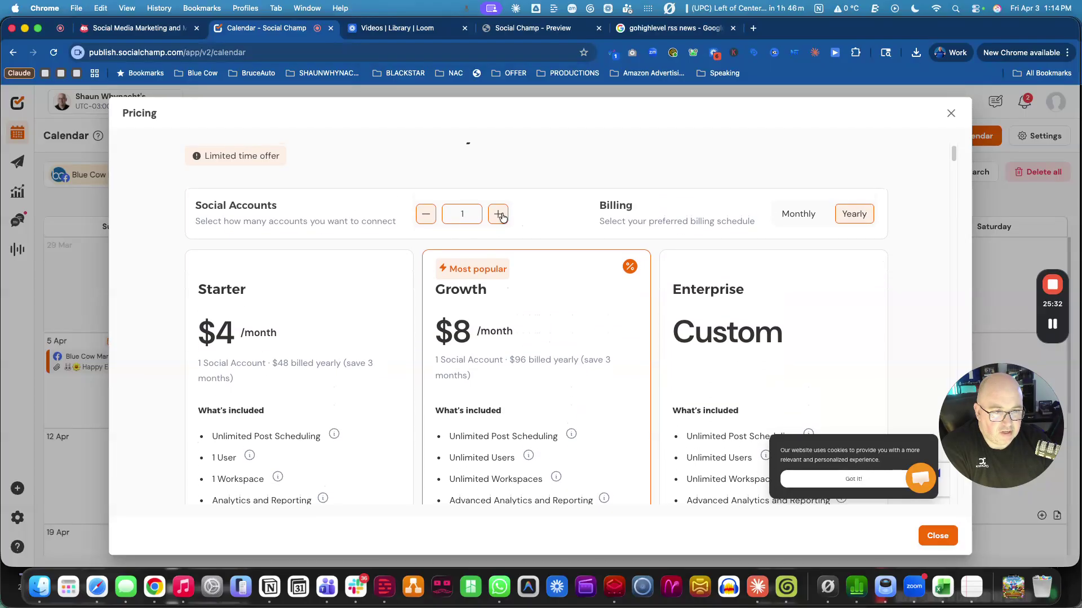
pyautogui.click(500, 214)
pyautogui.click(500, 214)
pyautogui.click(500, 214)
pyautogui.click(499, 214)
pyautogui.click(499, 214)
pyautogui.click(500, 214)
pyautogui.click(499, 214)
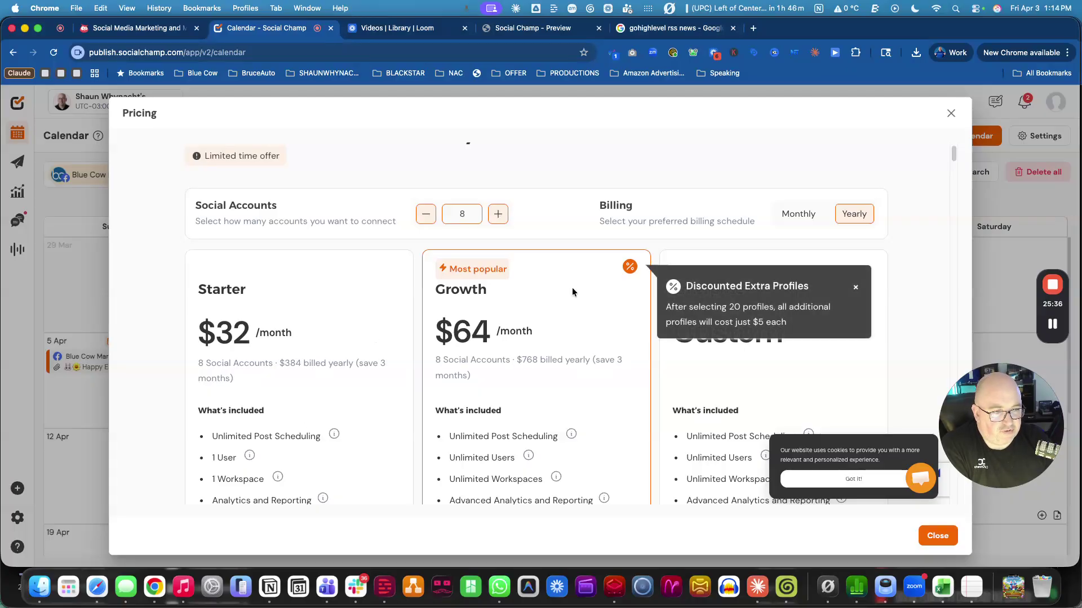
pyautogui.click(855, 288)
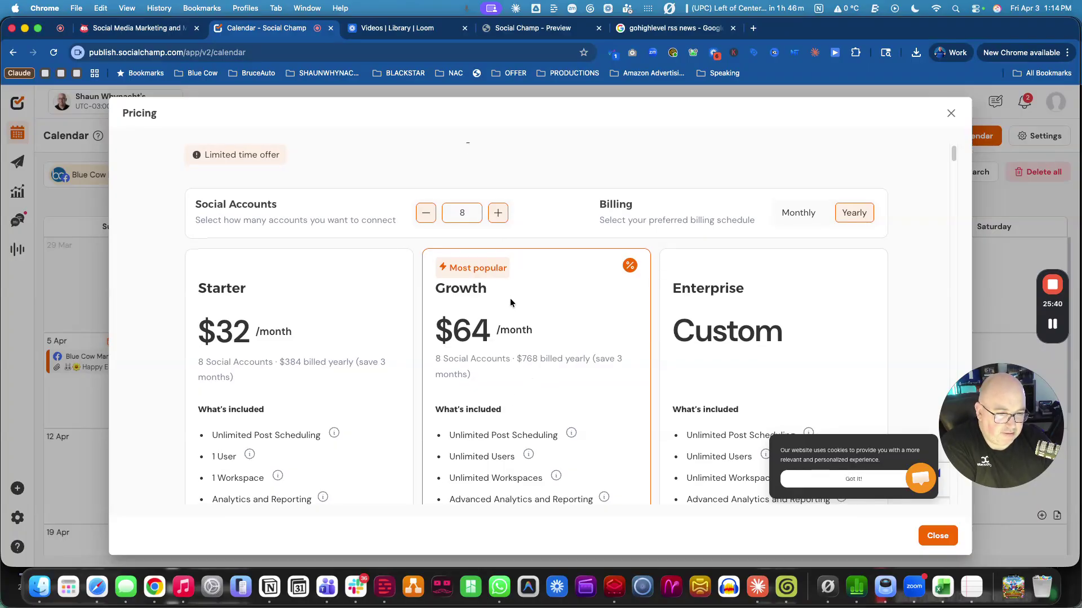
pyautogui.scroll(-2, 509, 298)
pyautogui.moveTo(488, 303); pyautogui.dragTo(449, 305)
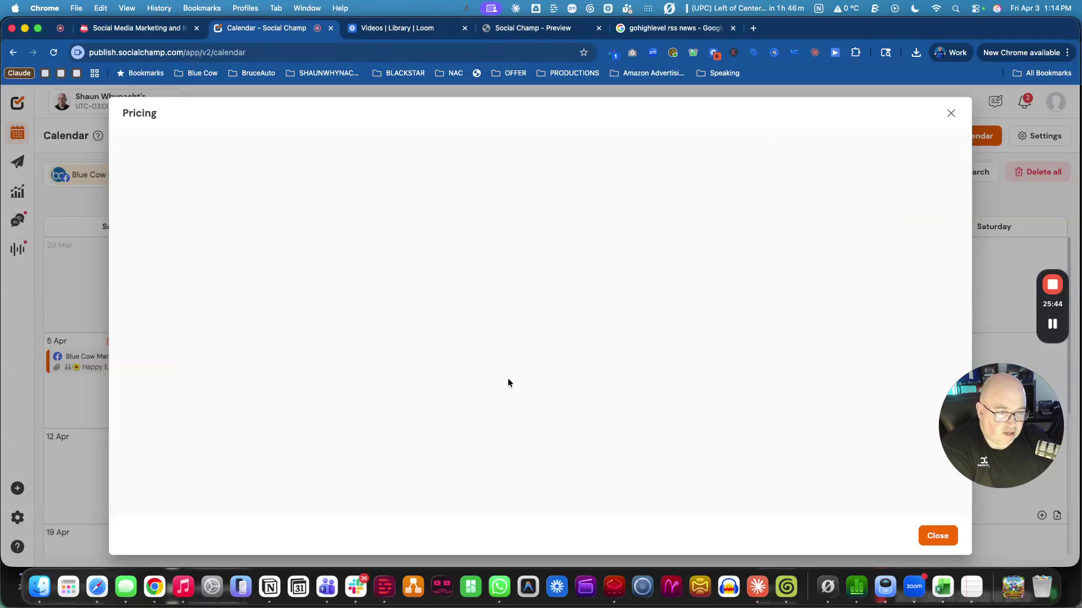
pyautogui.click(799, 251)
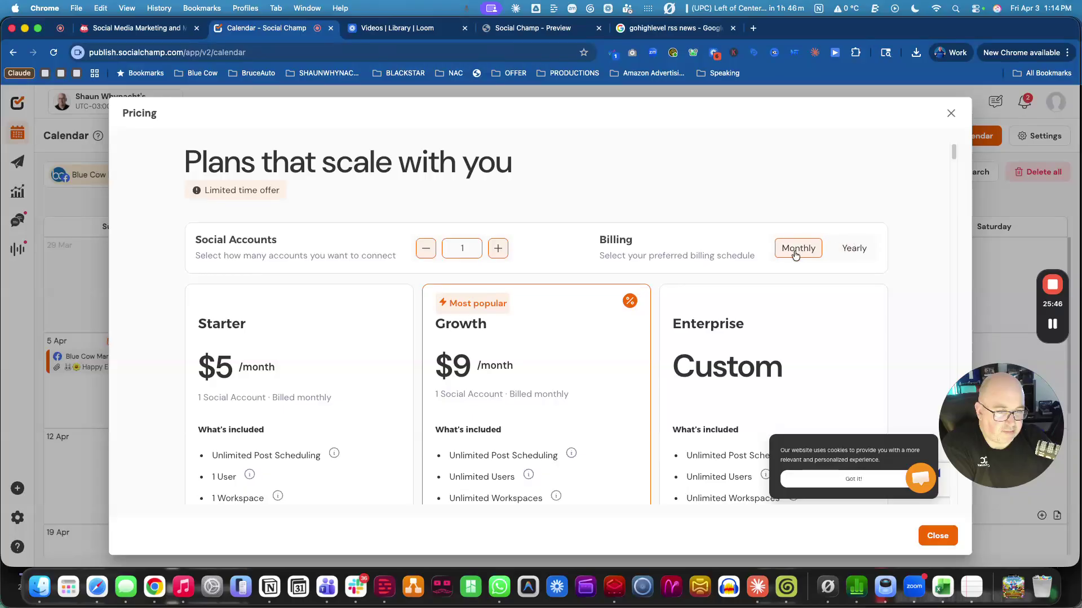
pyautogui.click(498, 253)
pyautogui.click(498, 252)
pyautogui.click(498, 250)
pyautogui.click(498, 250)
pyautogui.click(498, 250)
pyautogui.click(498, 250)
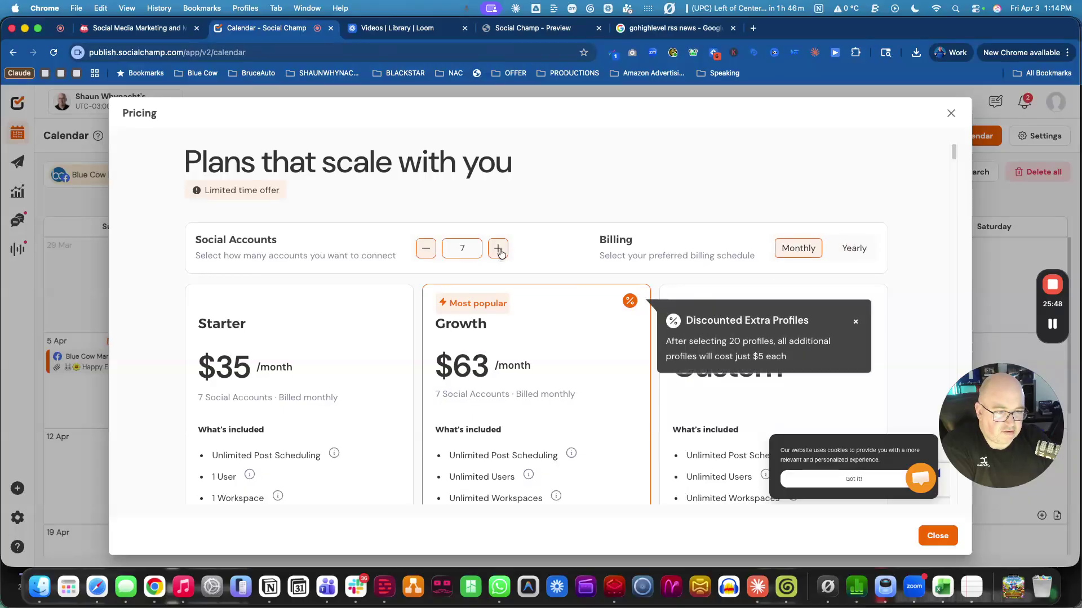
pyautogui.scroll(-2, 514, 409)
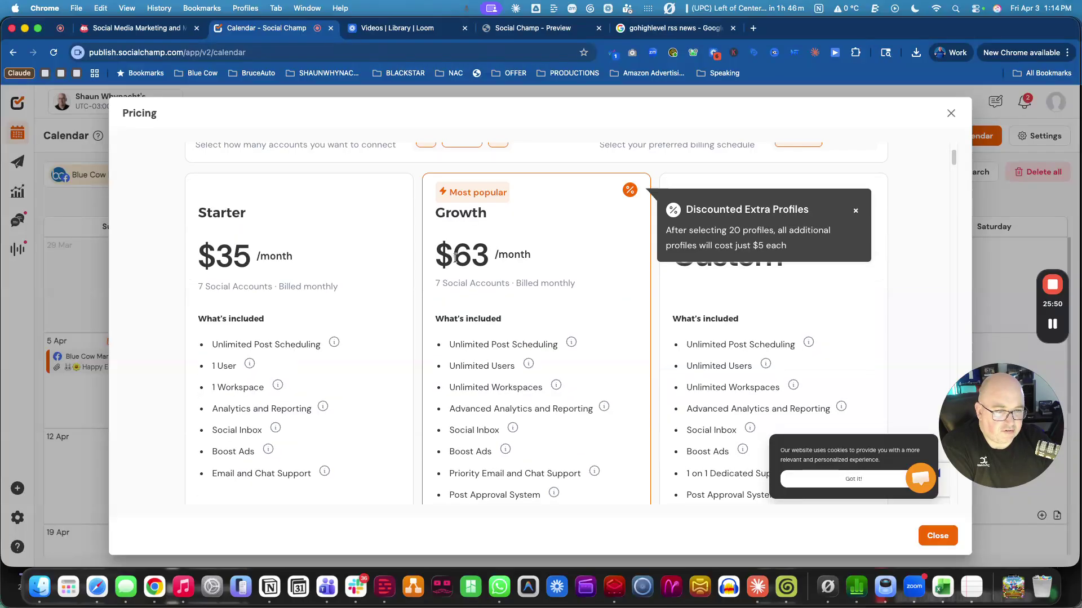
pyautogui.scroll(1, 816, 179)
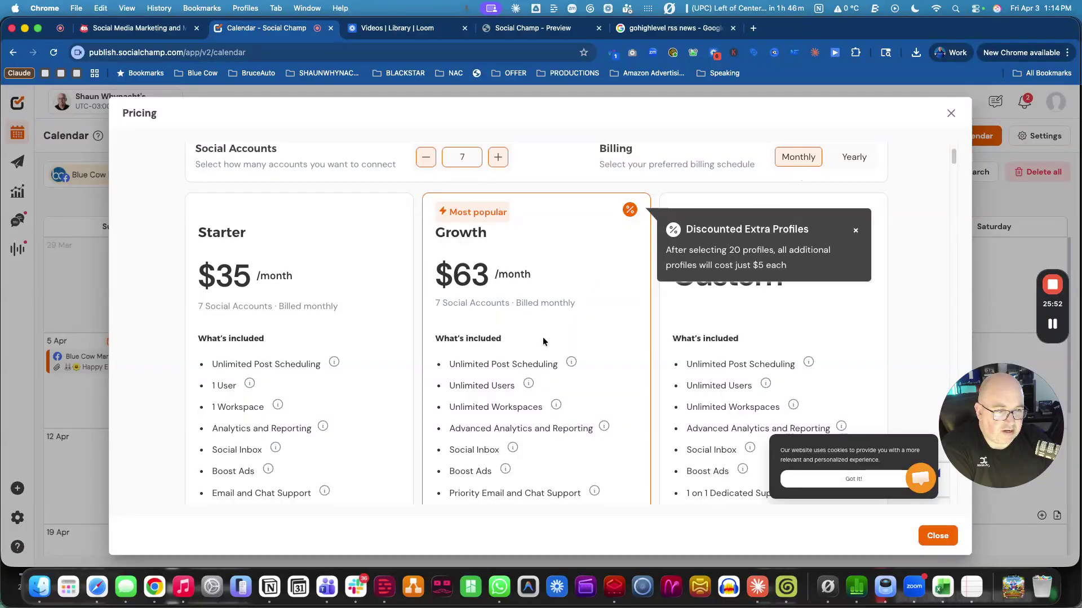
pyautogui.scroll(-3, 550, 316)
pyautogui.scroll(5, 558, 445)
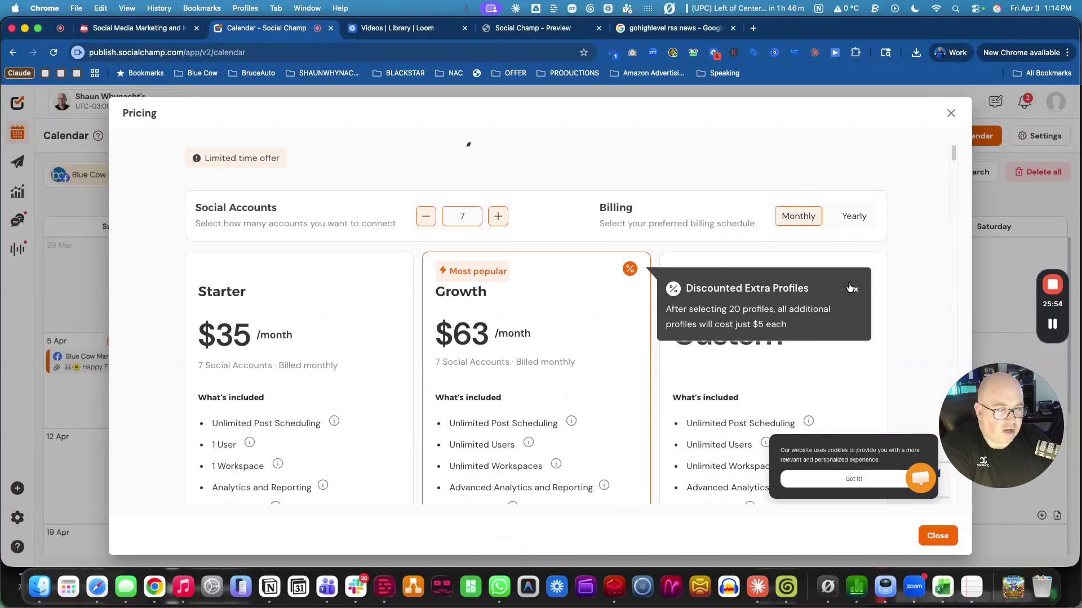
pyautogui.scroll(-3, 668, 325)
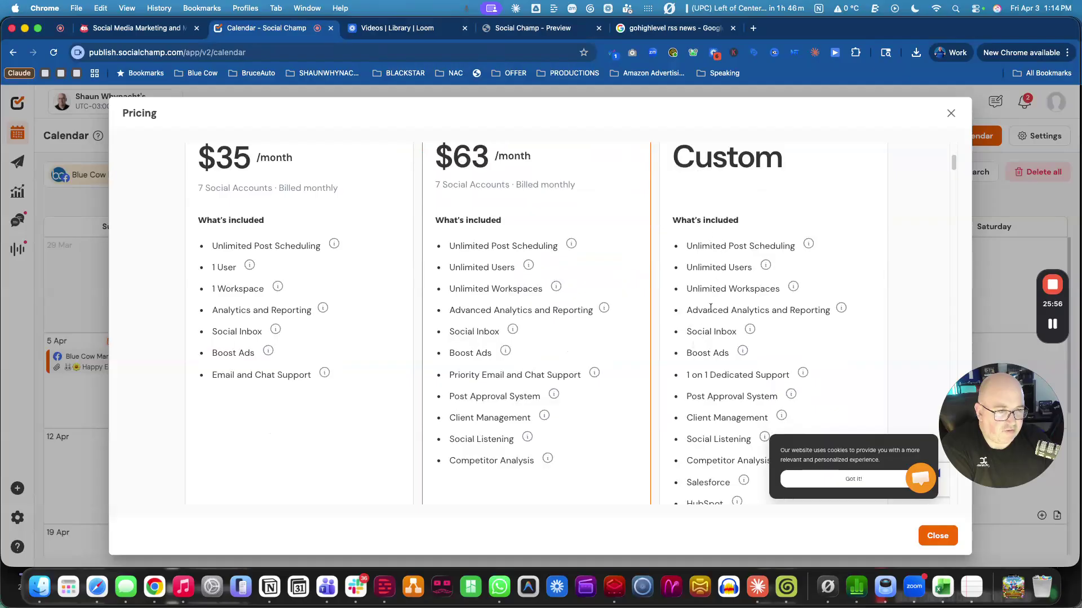
pyautogui.scroll(-4, 705, 425)
pyautogui.scroll(5, 704, 426)
pyautogui.scroll(-3, 683, 405)
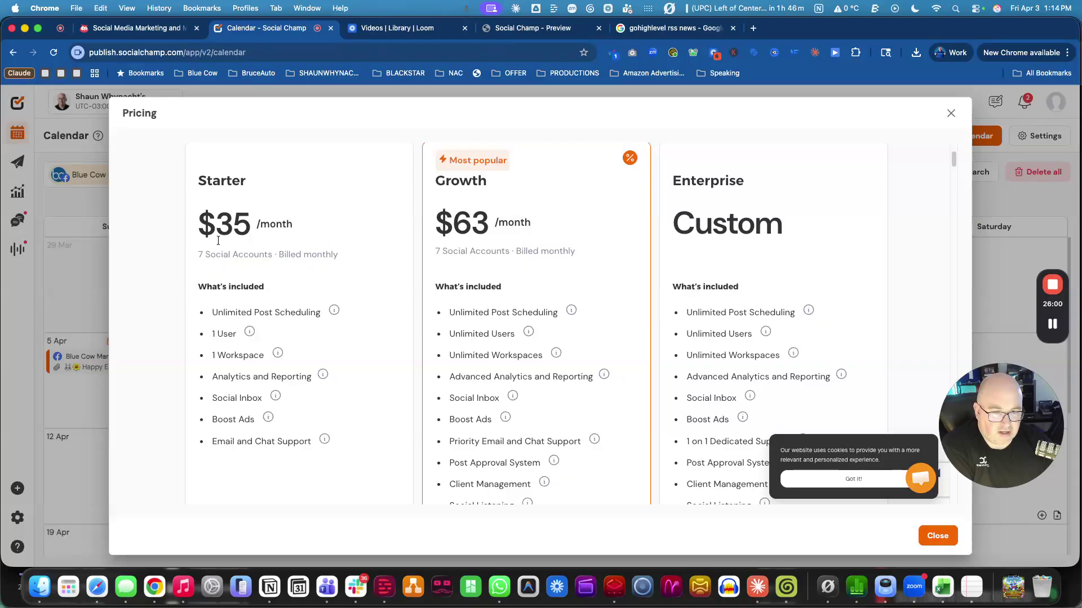
pyautogui.scroll(-2, 403, 360)
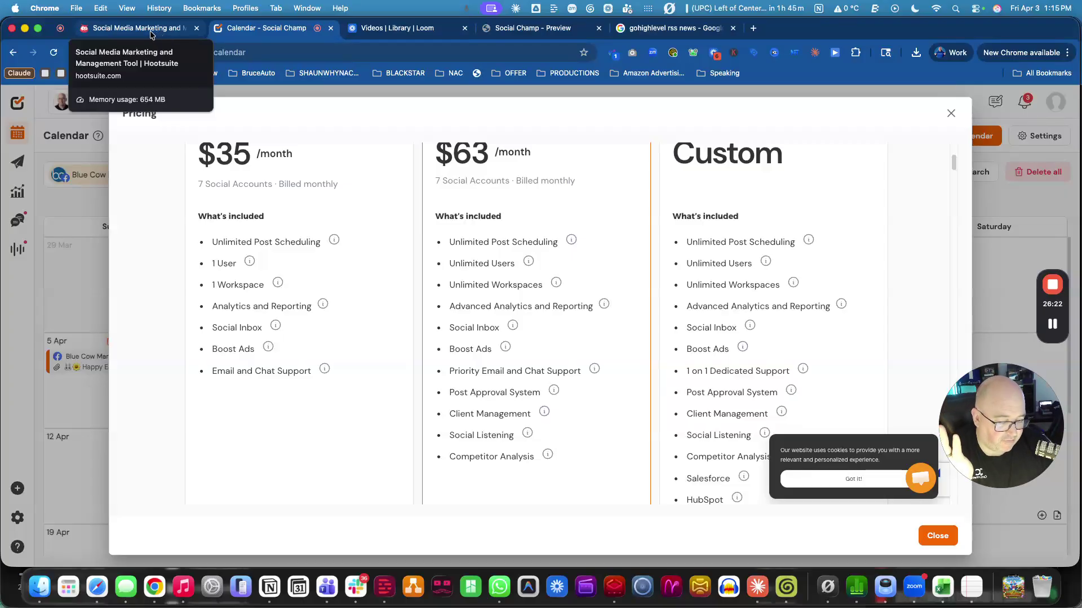
# On Hootsuite's plans page, highlight the Standard plan's $199 price and account limit, then return to Social Champ.
pyautogui.click(151, 33)
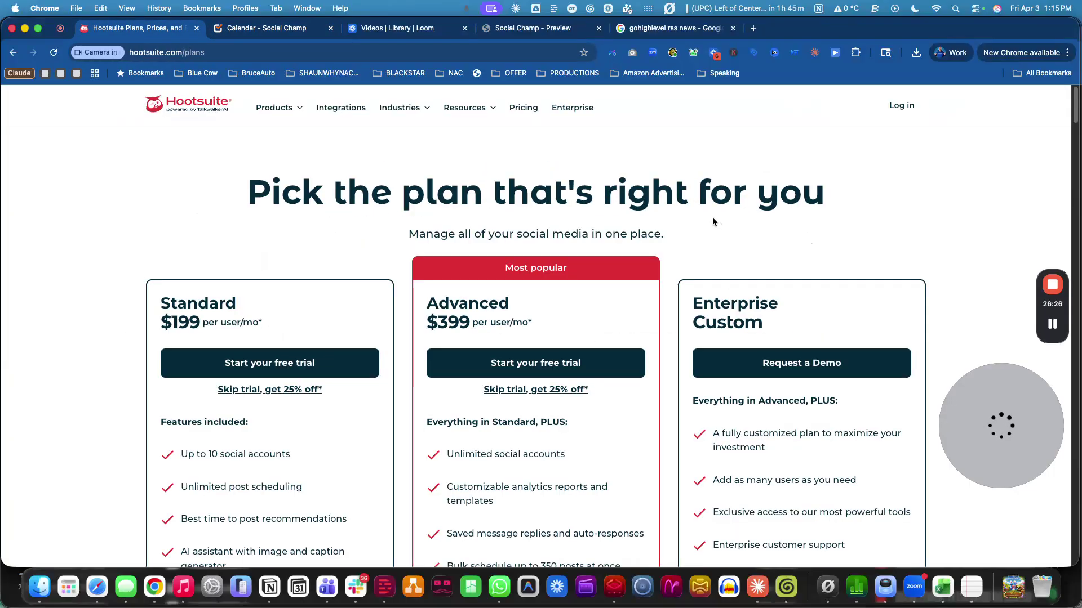
pyautogui.scroll(-1, 436, 358)
pyautogui.moveTo(178, 260); pyautogui.dragTo(239, 261)
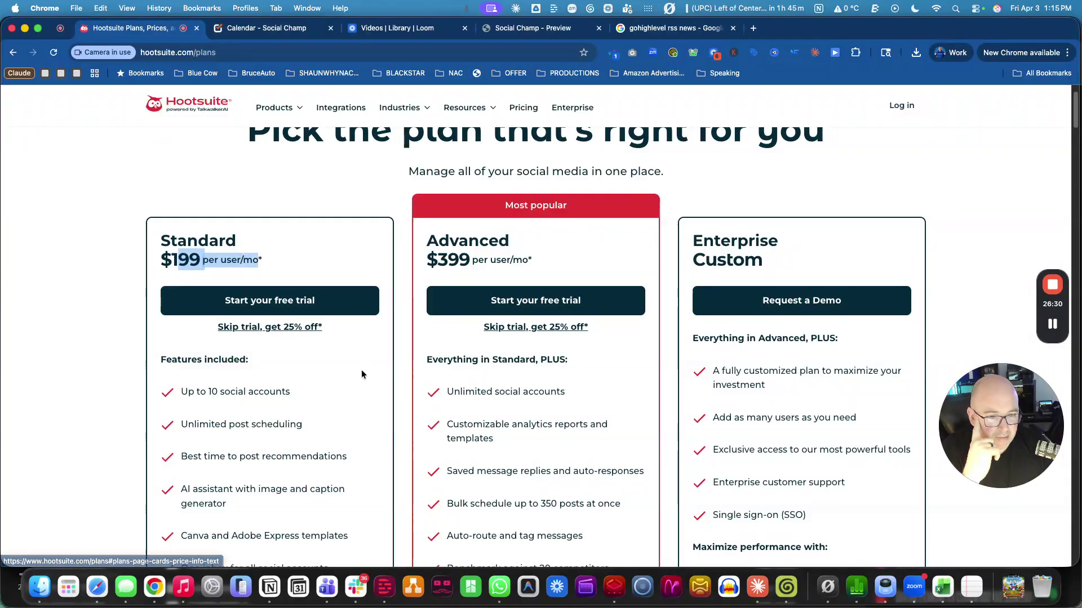
pyautogui.moveTo(181, 392); pyautogui.dragTo(207, 395)
pyautogui.click(207, 395)
pyautogui.scroll(-1, 220, 265)
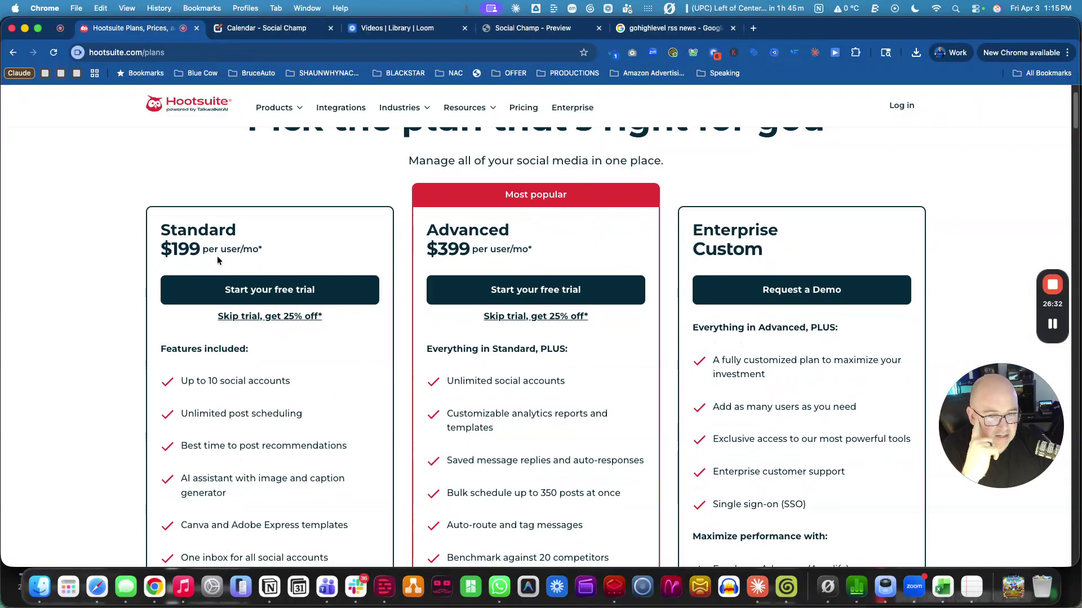
pyautogui.doubleClick(195, 247)
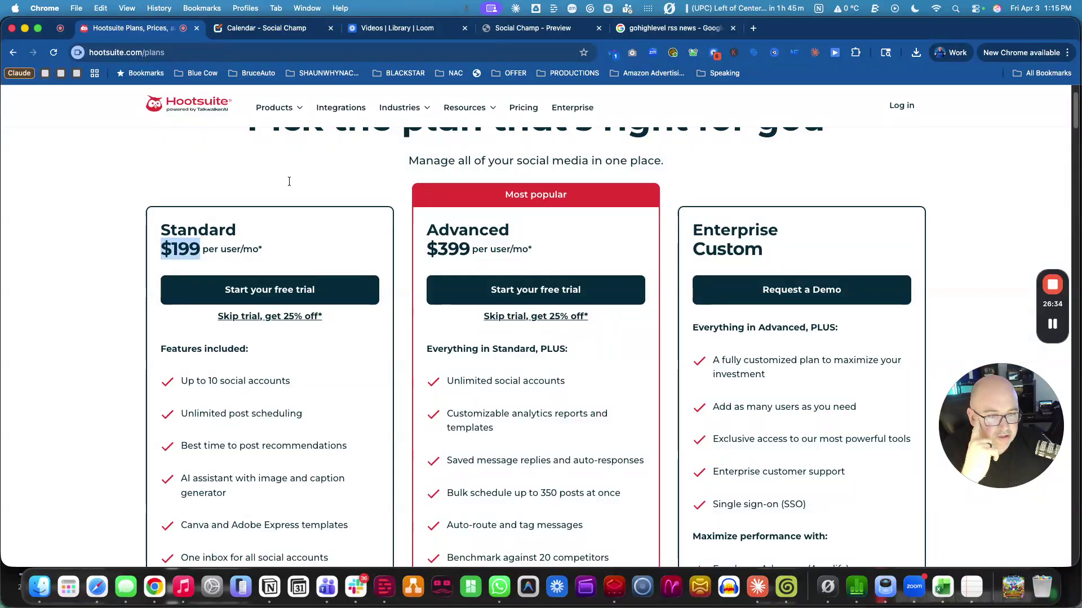
pyautogui.click(262, 28)
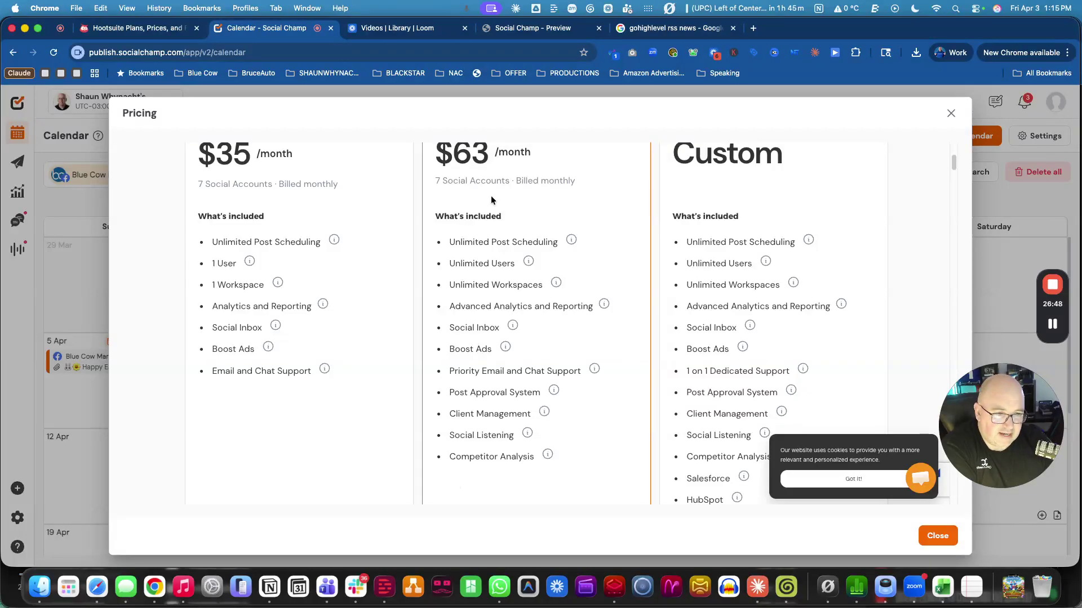
# Note the Growth plan's 7 social accounts, close pricing, and open workspace settings.
pyautogui.moveTo(434, 180); pyautogui.dragTo(476, 180)
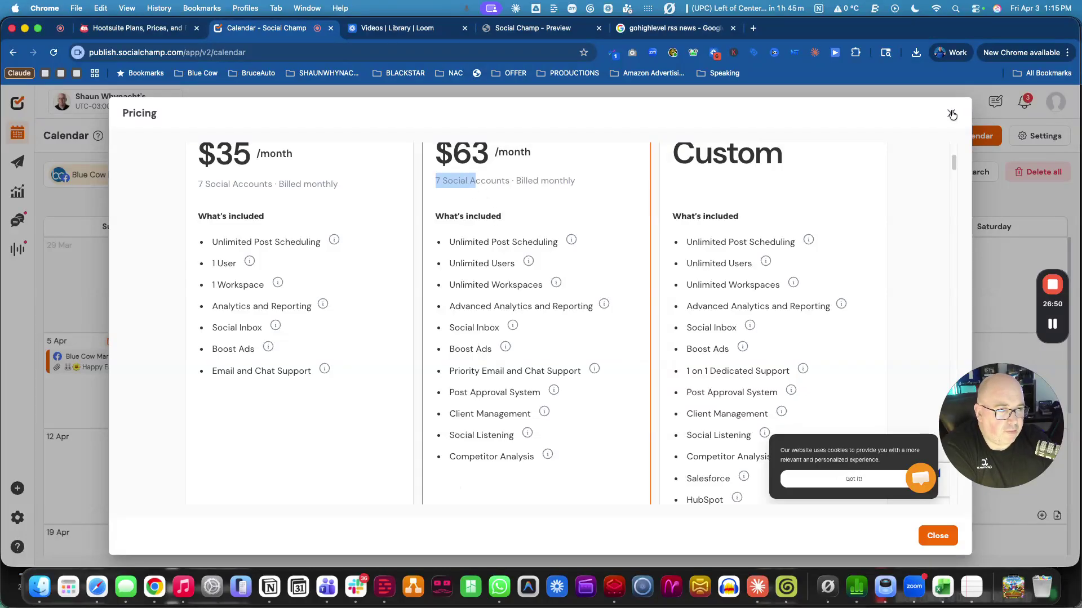
pyautogui.click(951, 113)
pyautogui.click(17, 518)
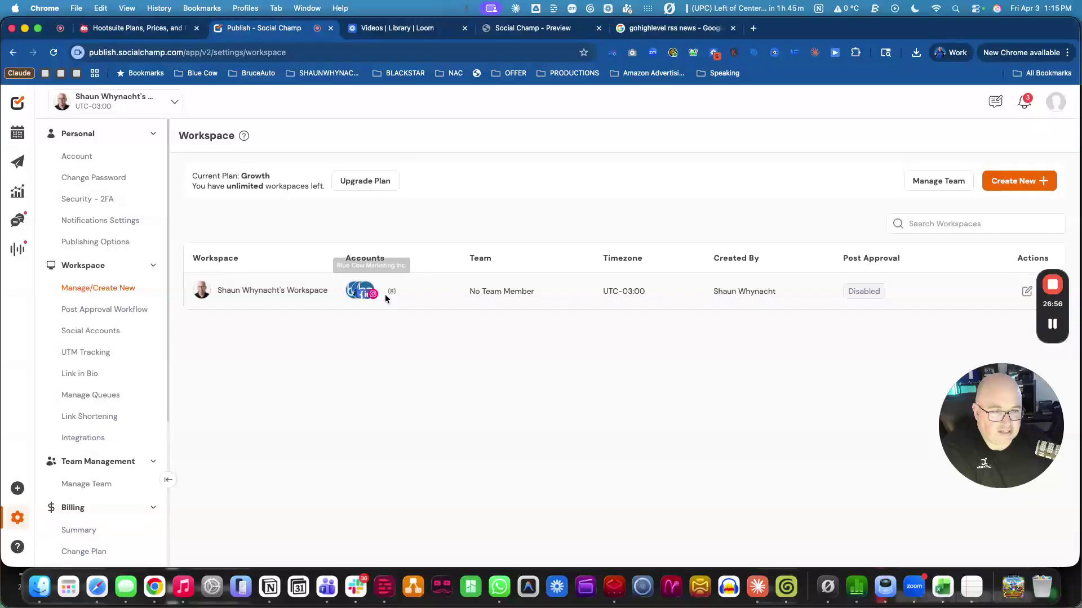
# Begin a 'Client Account' workspace, browse its account list, then abandon it for the workspace list.
pyautogui.click(1037, 187)
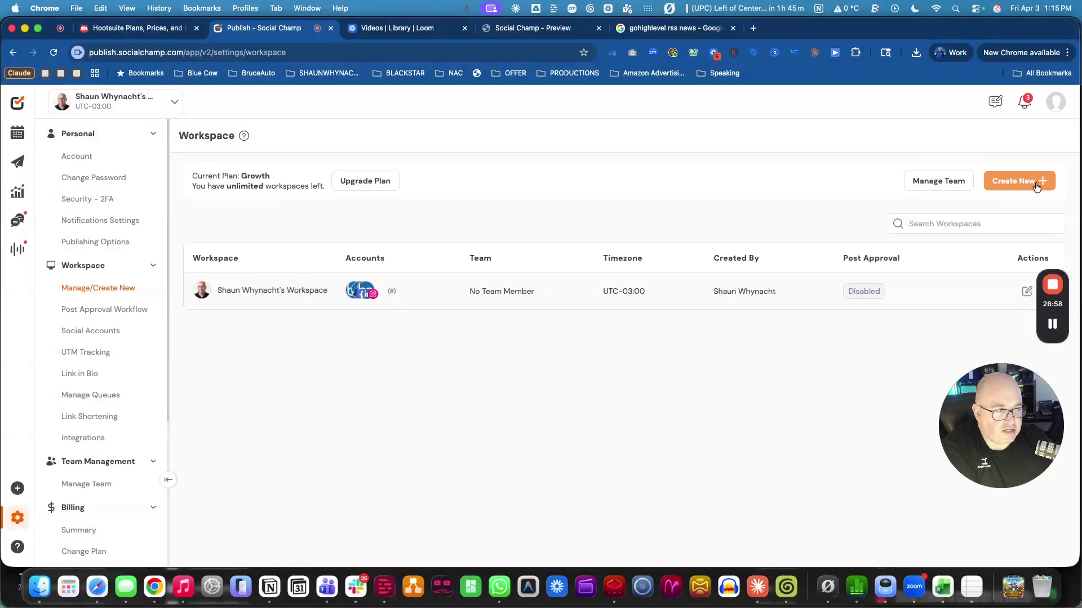
pyautogui.click(245, 327)
pyautogui.write('Client Account')
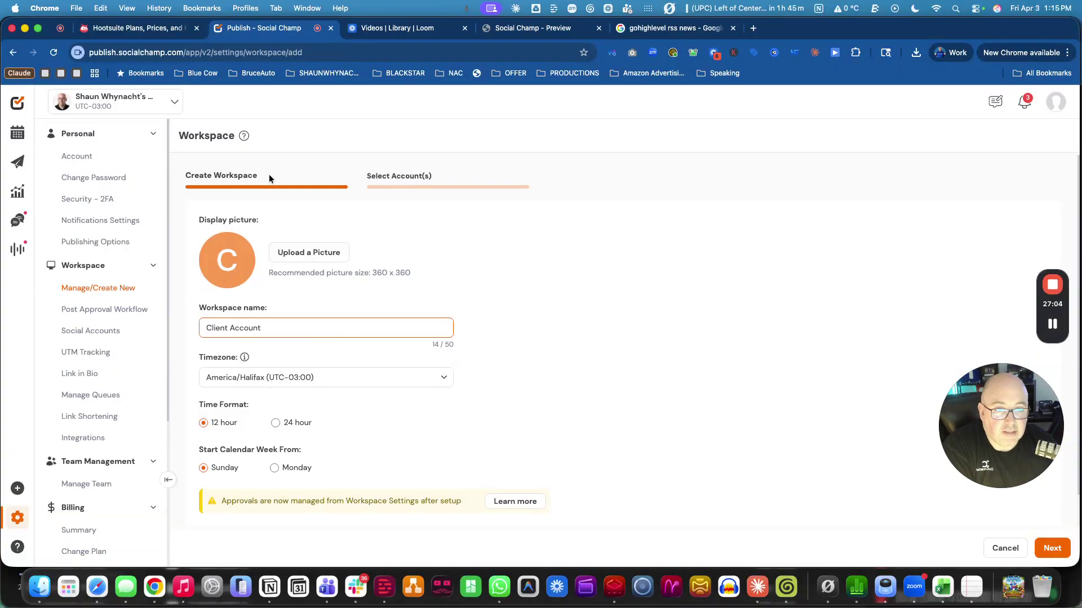
pyautogui.click(1051, 548)
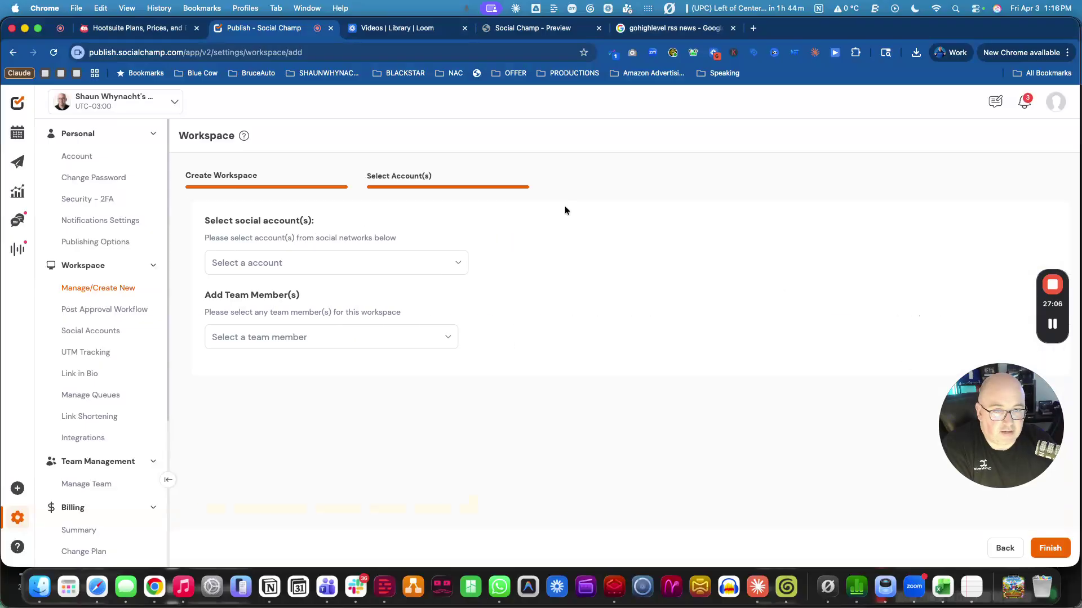
pyautogui.click(259, 262)
pyautogui.scroll(-5, 316, 349)
pyautogui.scroll(5, 316, 349)
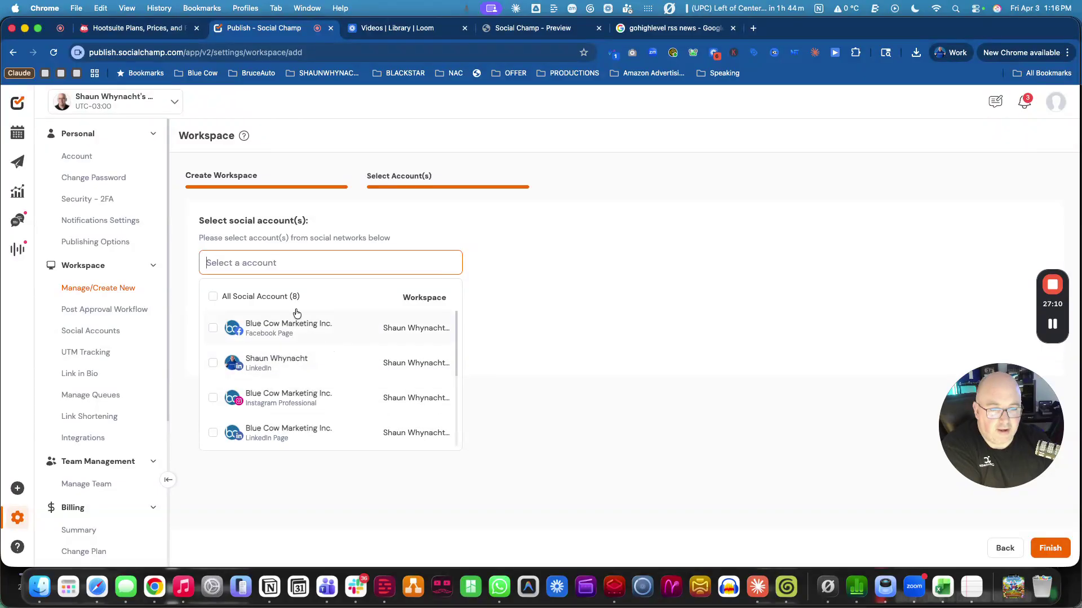
pyautogui.click(593, 259)
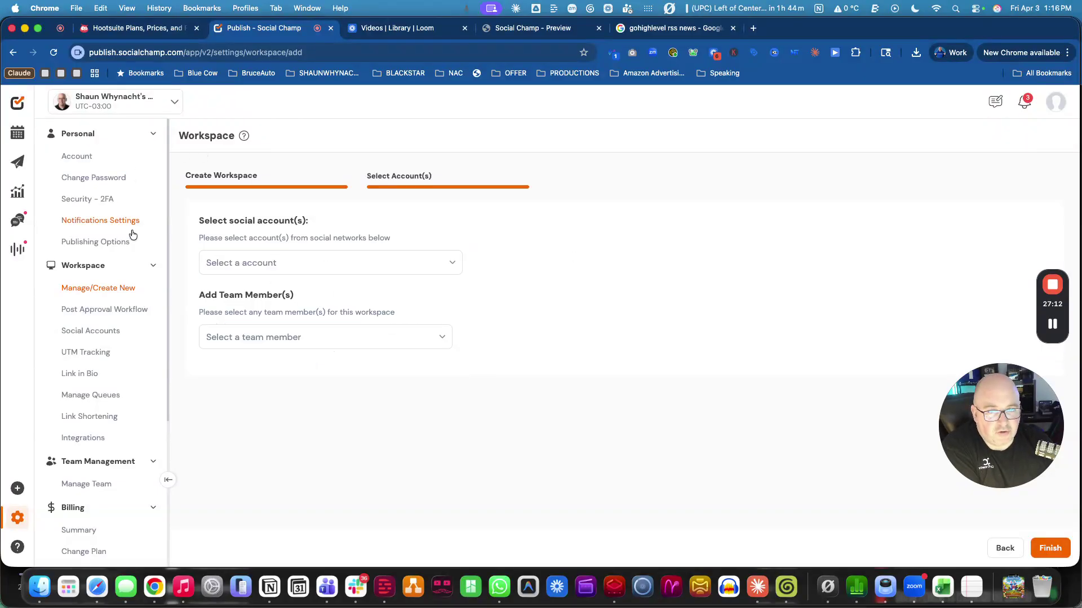
pyautogui.click(14, 52)
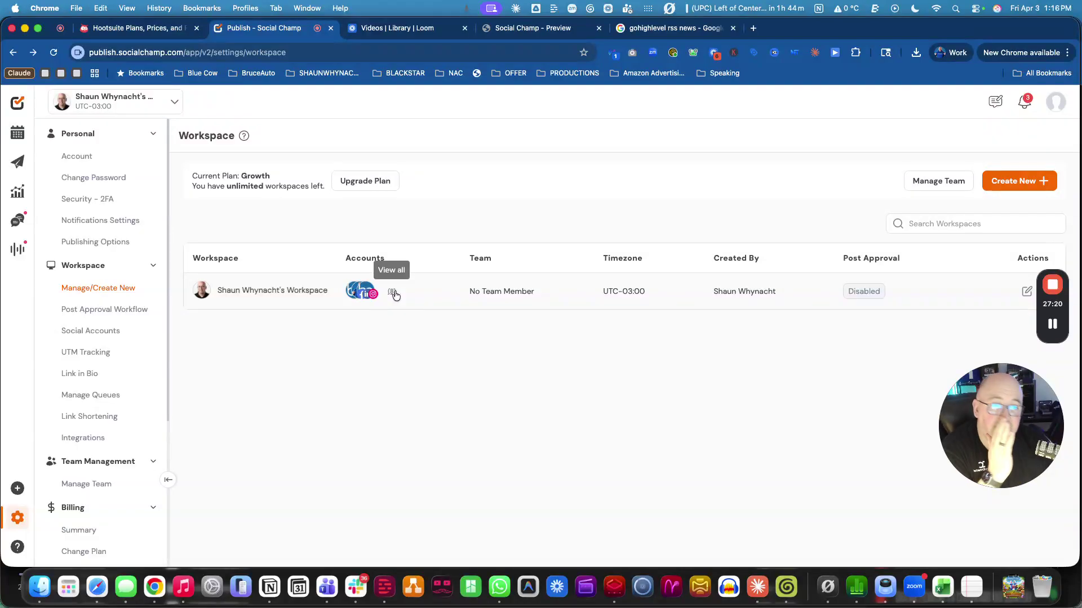
pyautogui.moveTo(227, 190); pyautogui.dragTo(270, 190)
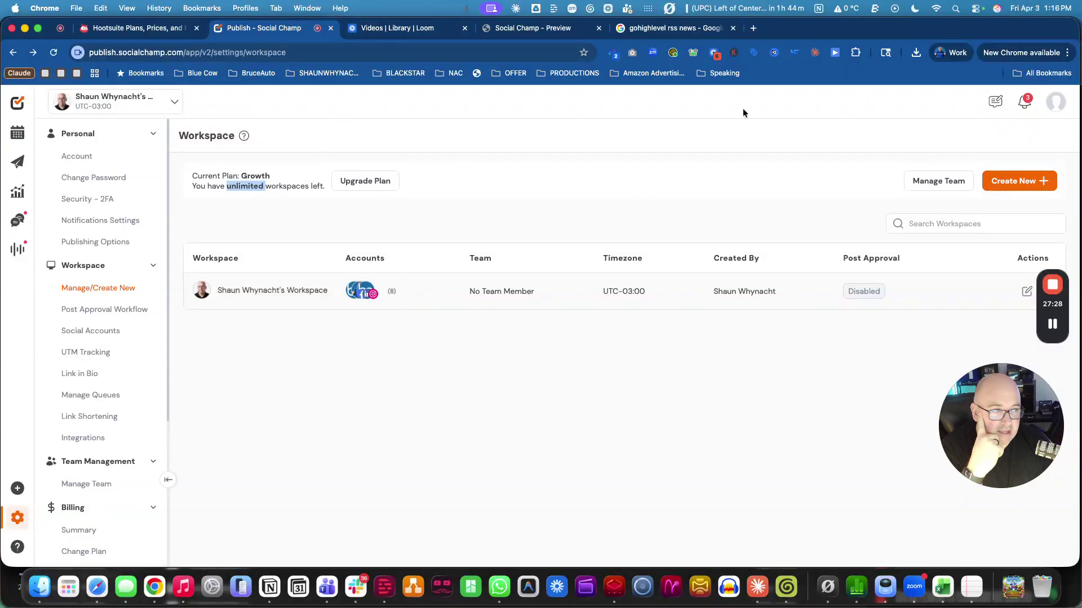
# Review the billing summary and change-plan options, dismiss the notification request, and open Personal Account settings.
pyautogui.click(73, 508)
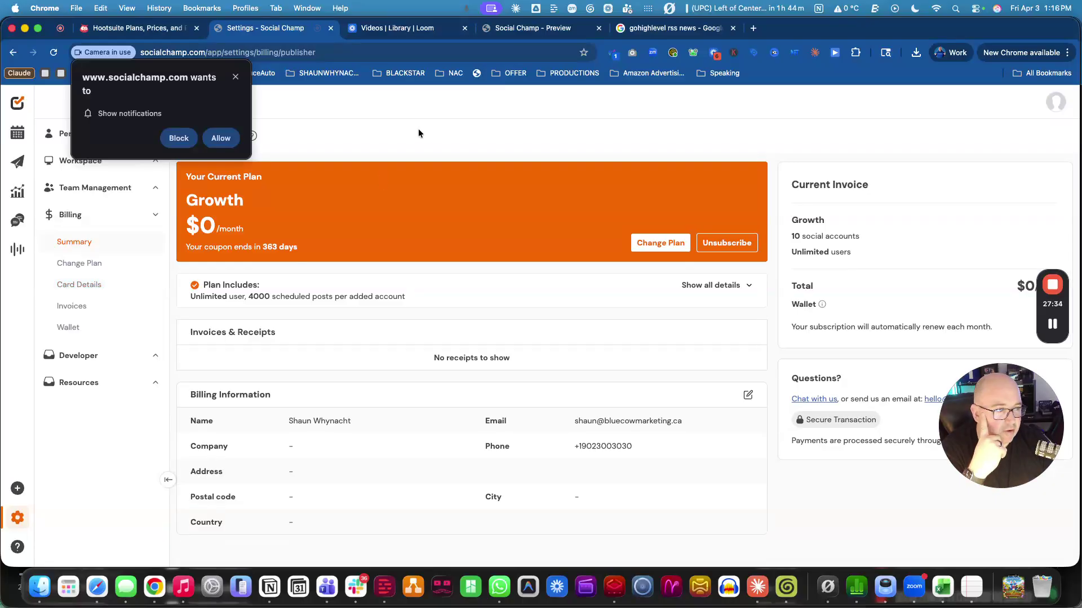
pyautogui.click(70, 263)
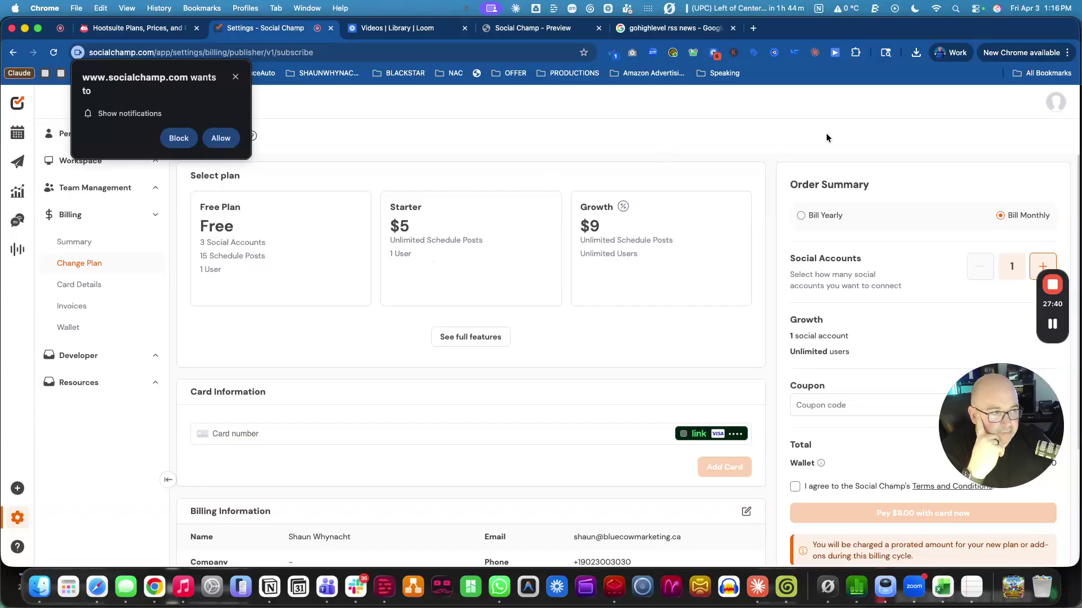
pyautogui.click(17, 515)
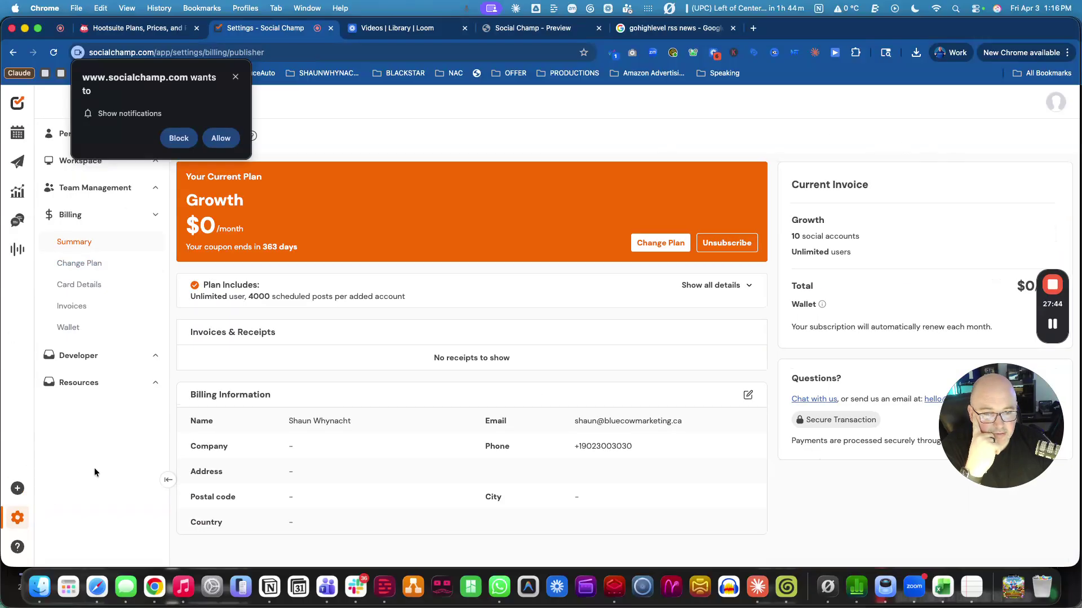
pyautogui.click(235, 77)
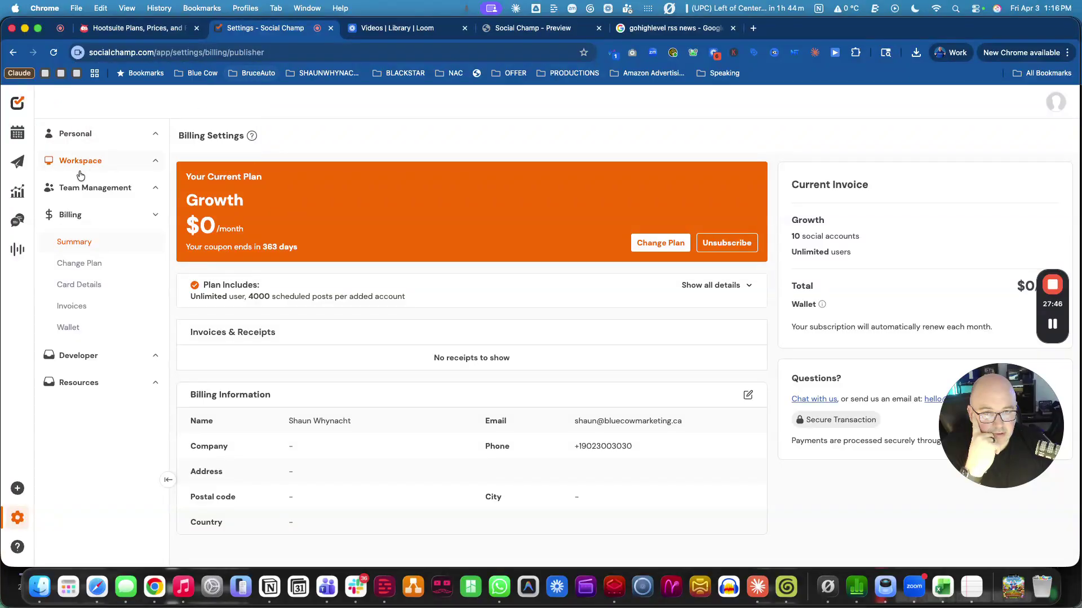
pyautogui.click(81, 133)
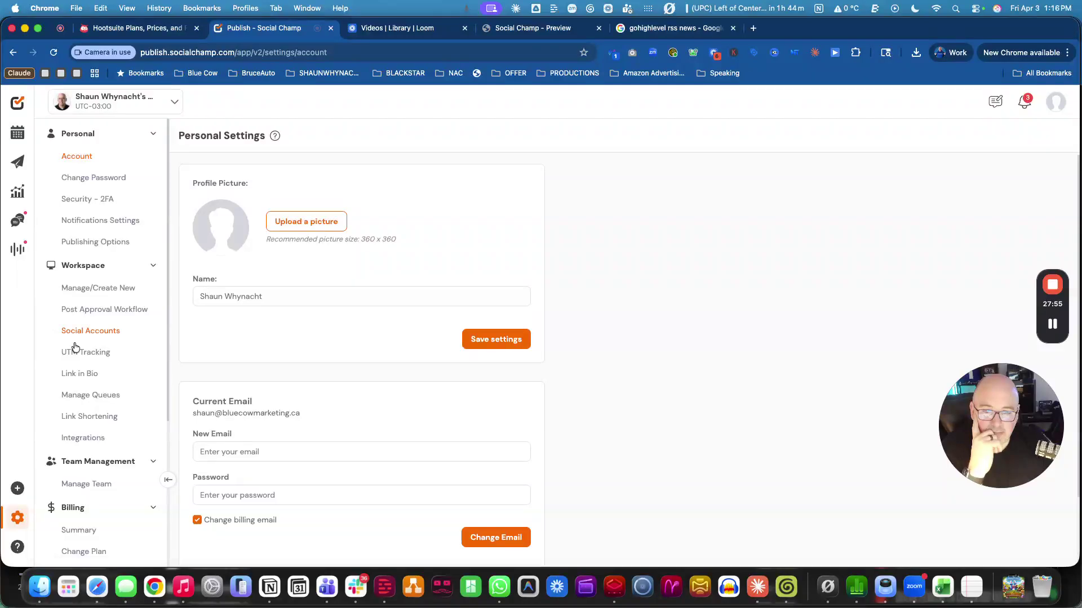
pyautogui.scroll(-3, 65, 386)
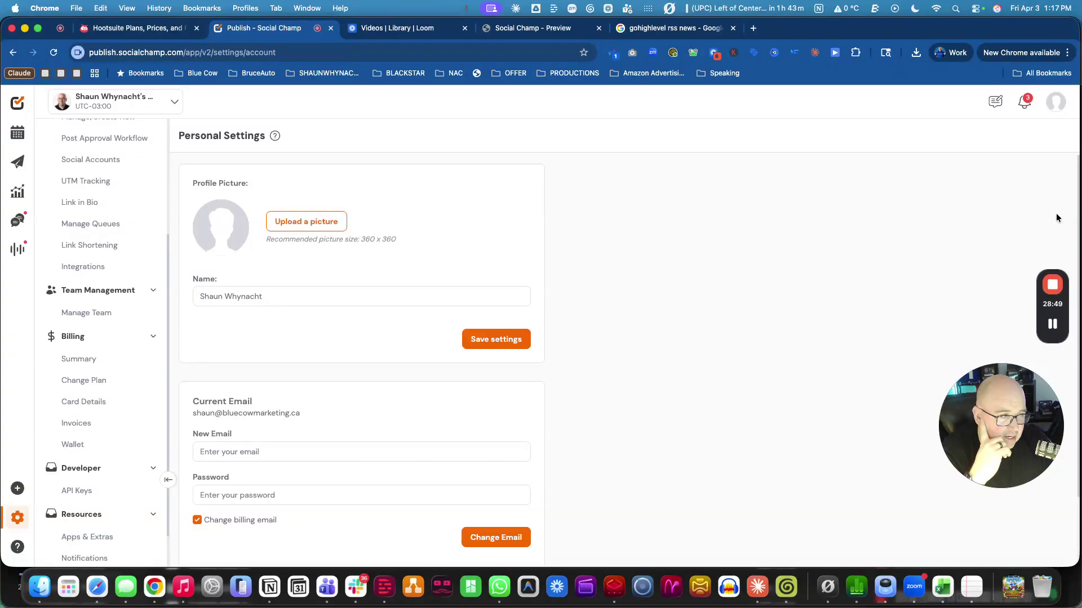
pyautogui.moveTo(1051, 276)
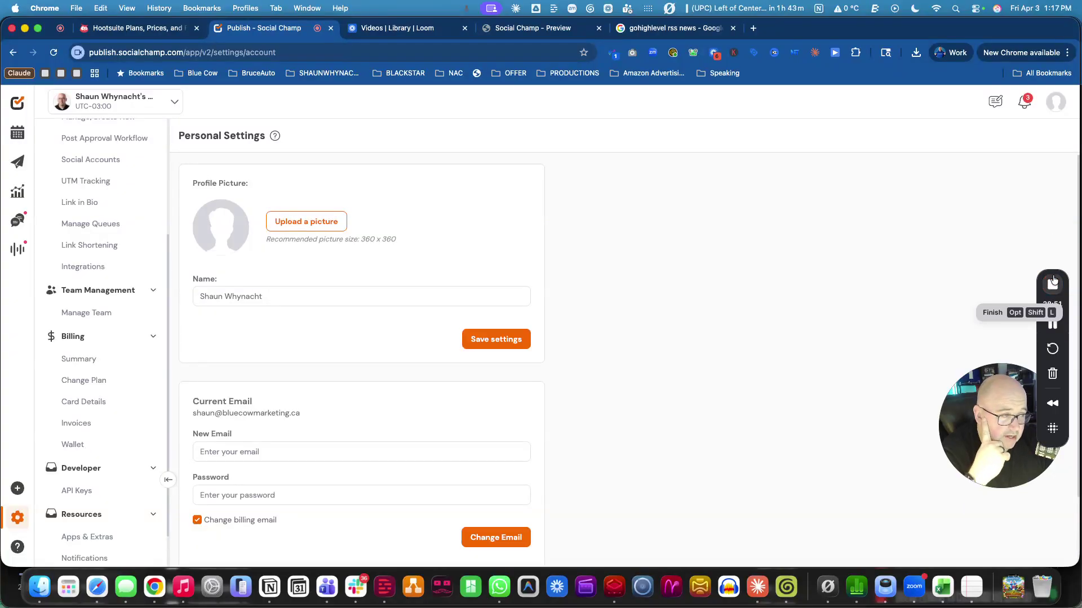